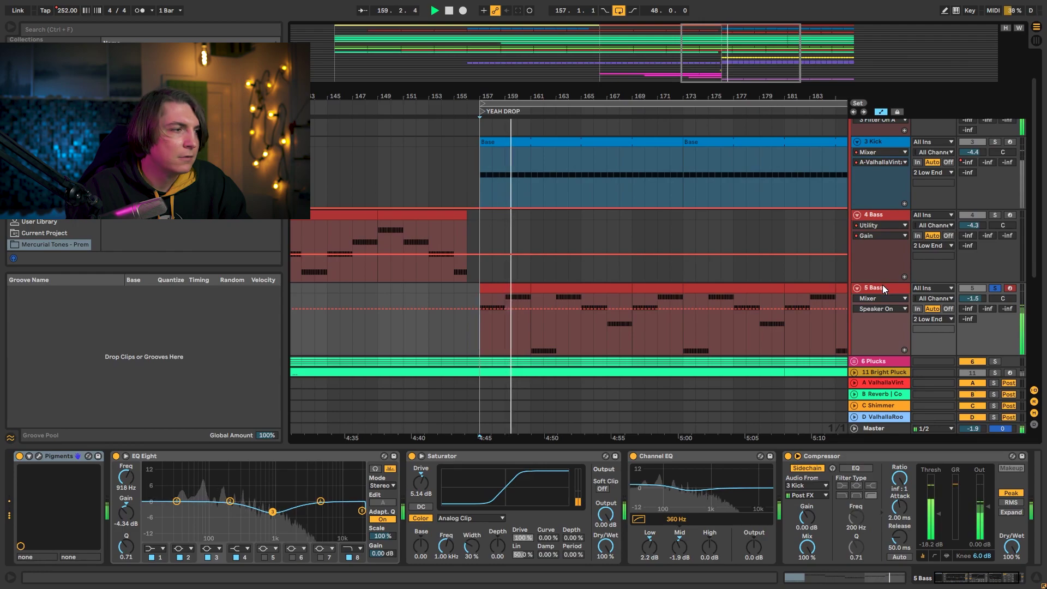
- Open the Pigments synth on the 5 Bass track and listen to Engine 1 and Engine 2 separately
left_click(39, 456)
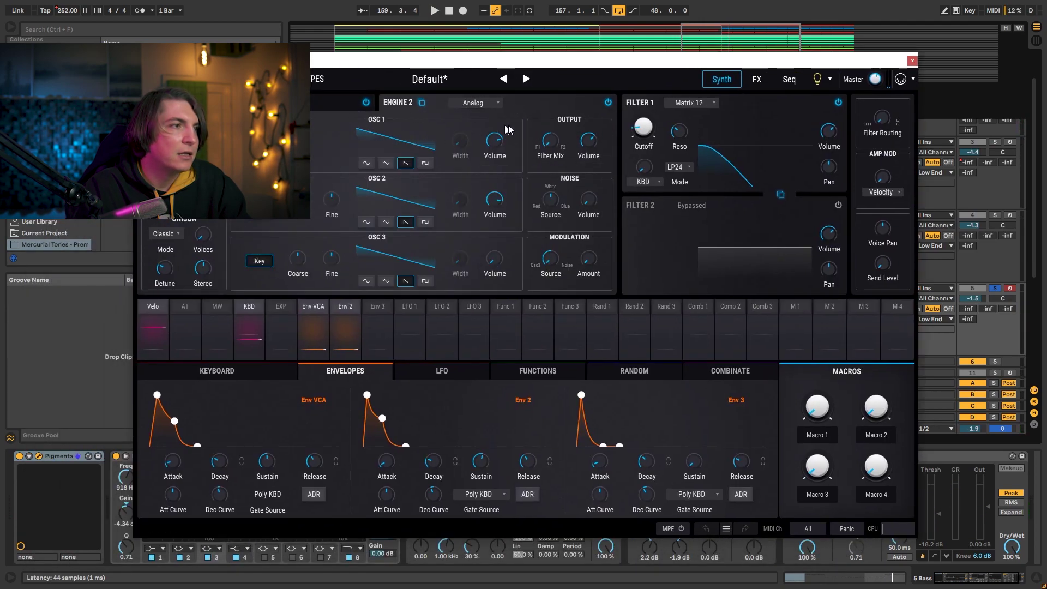
left_click(326, 106)
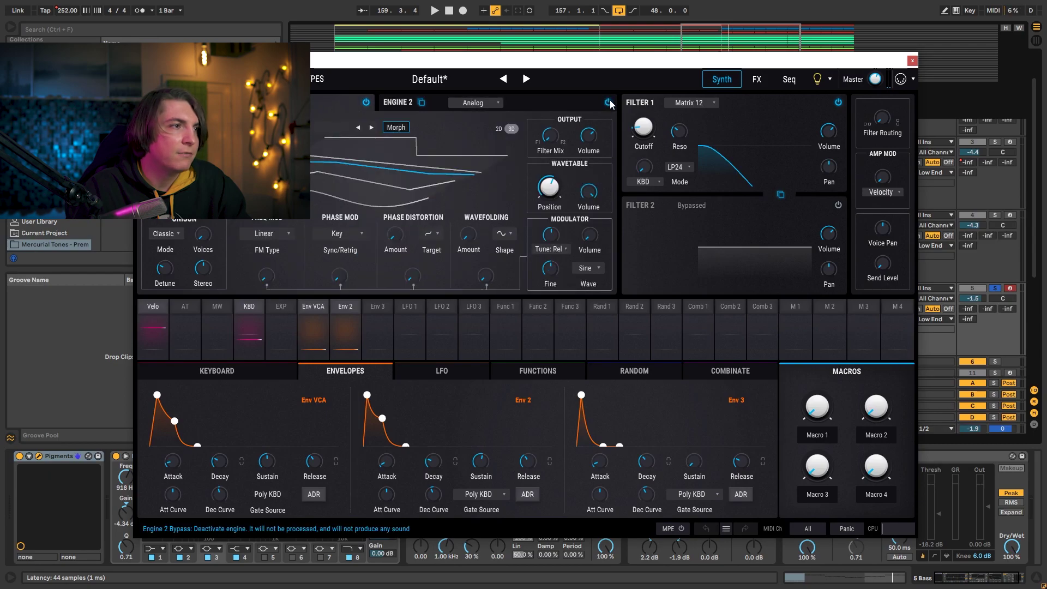
left_click_drag(661, 60, 631, 103)
key("space")
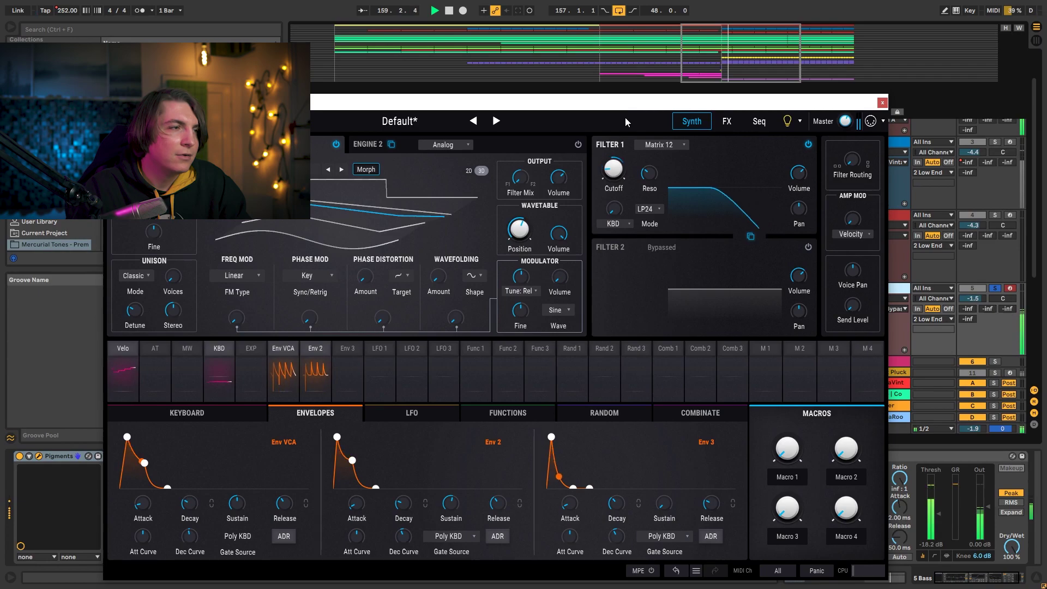
key("space")
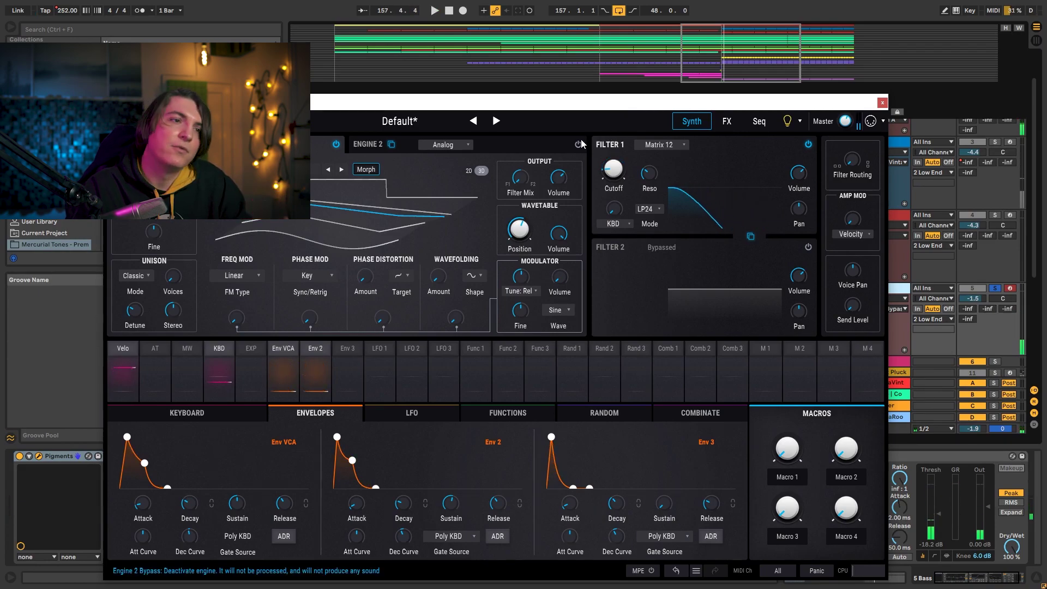
left_click(505, 145)
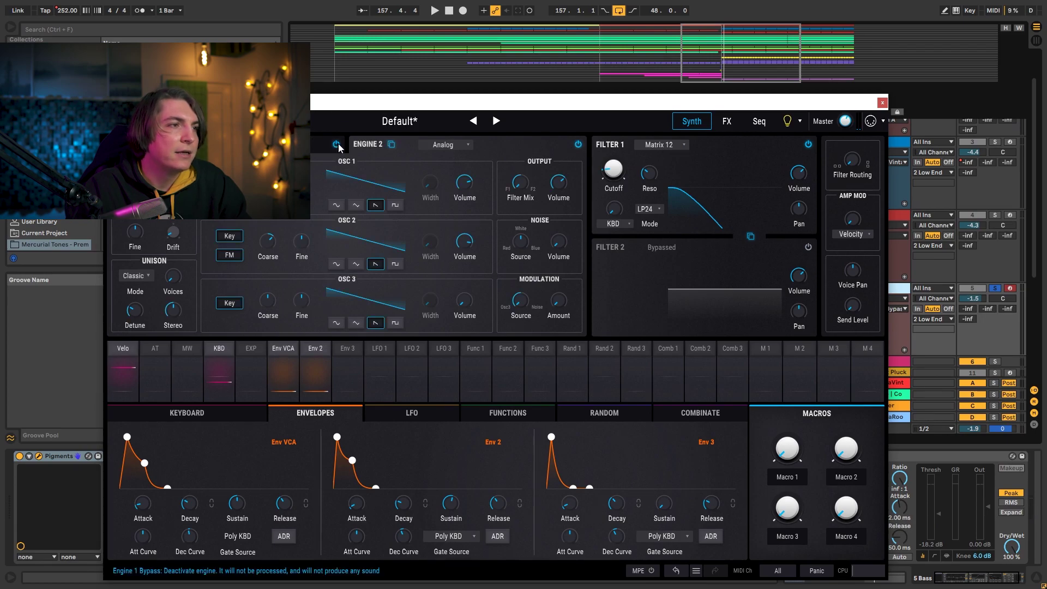
key("space")
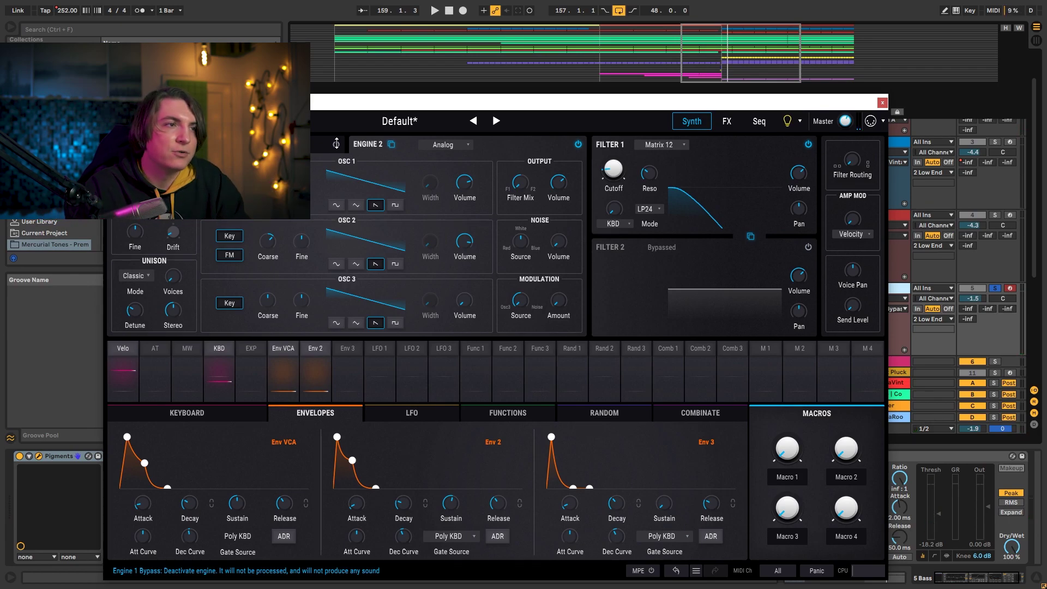
- Listen to the 5 Bass sound with the Pigments FX Bus A bypassed and close the synth window
left_click(728, 120)
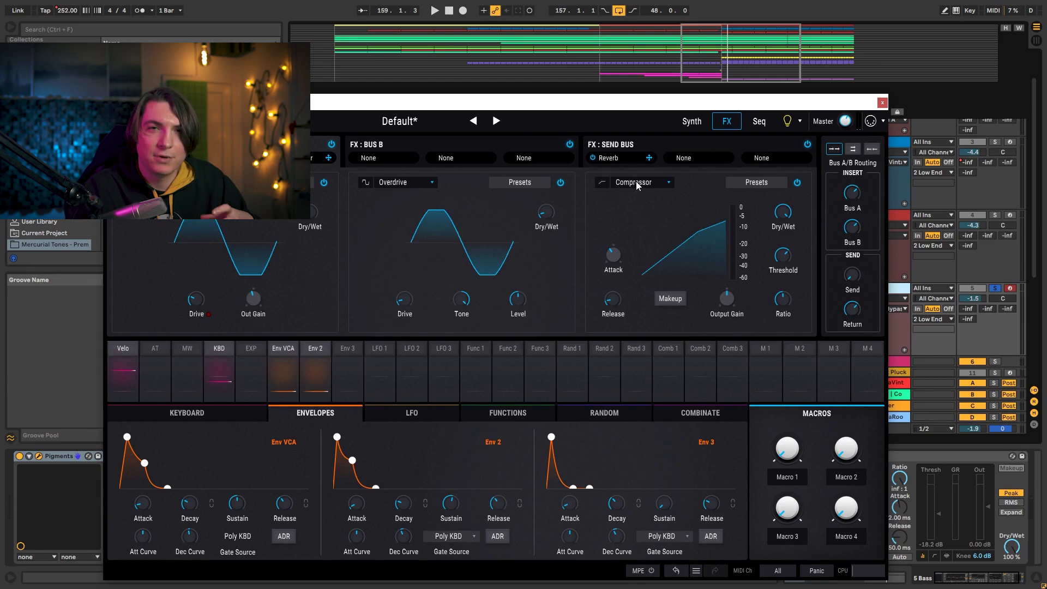
key("space")
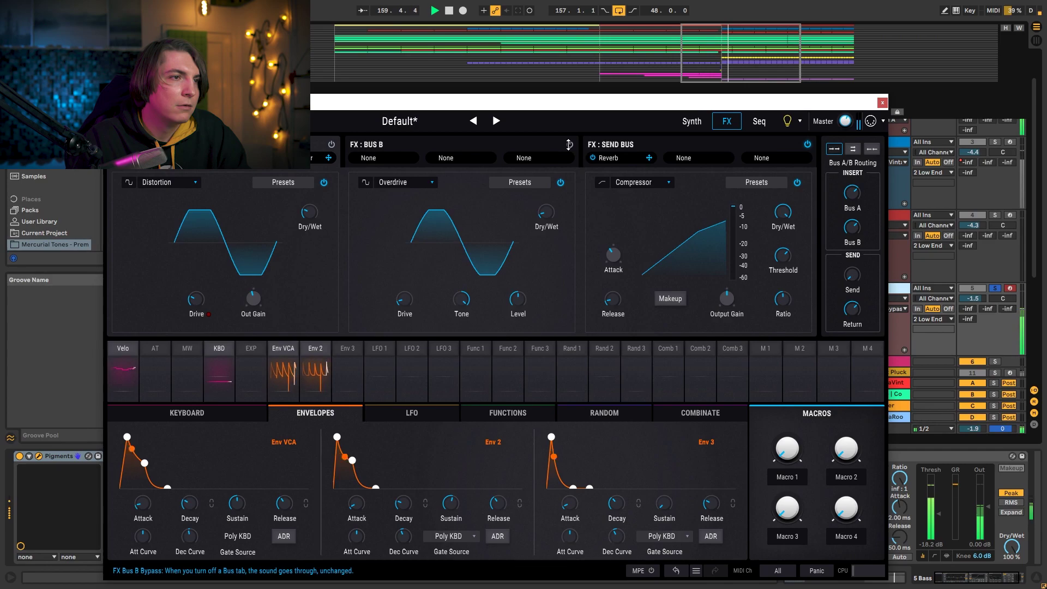
key("space")
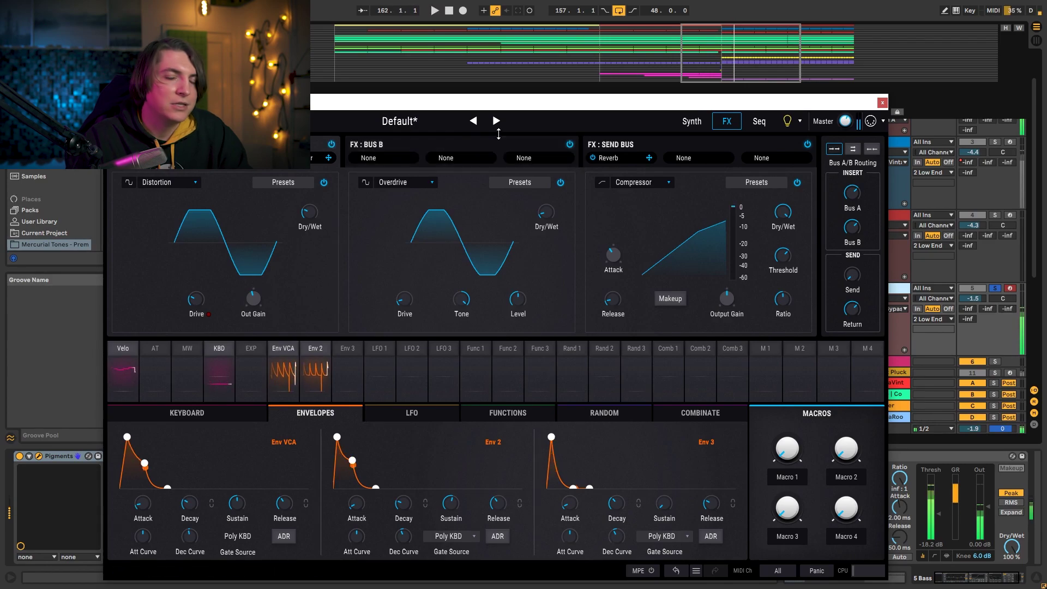
left_click(882, 103)
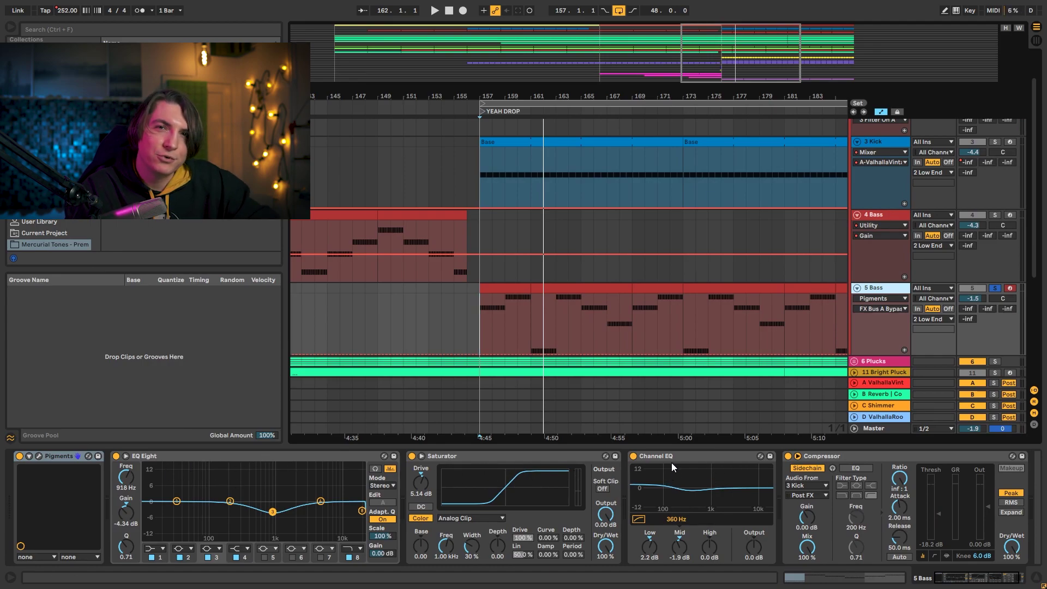
- Compare the 5 Bass track with its Channel EQ off and on during playback
key("space")
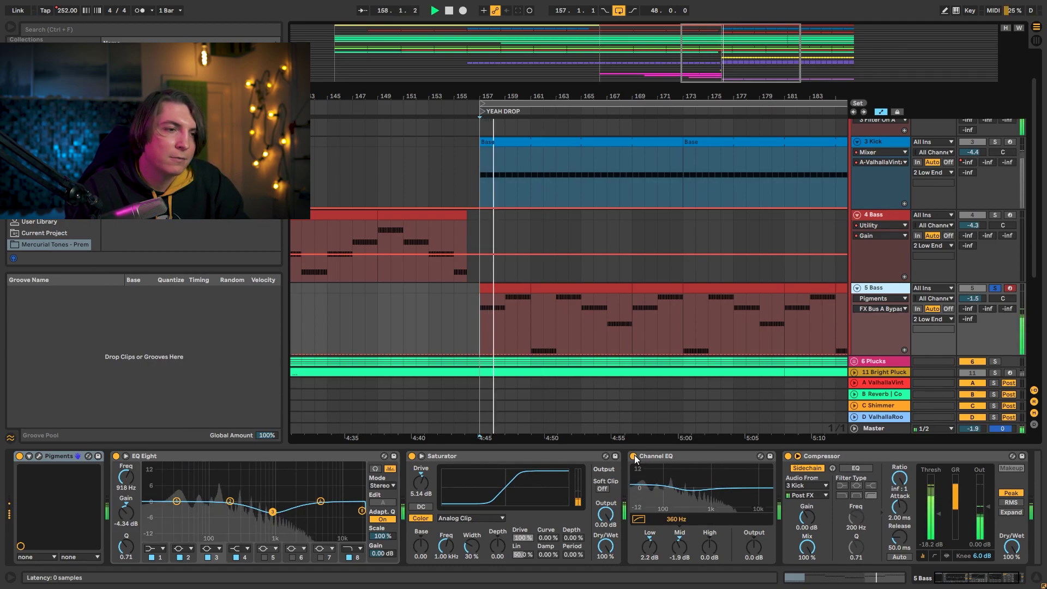
left_click(633, 456)
left_click(634, 456)
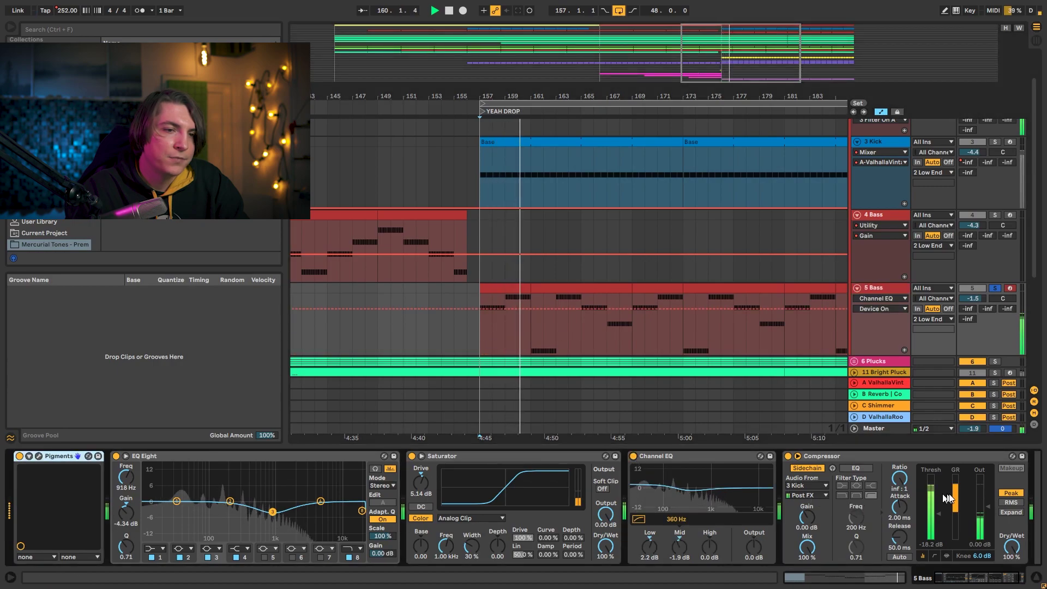
key("space")
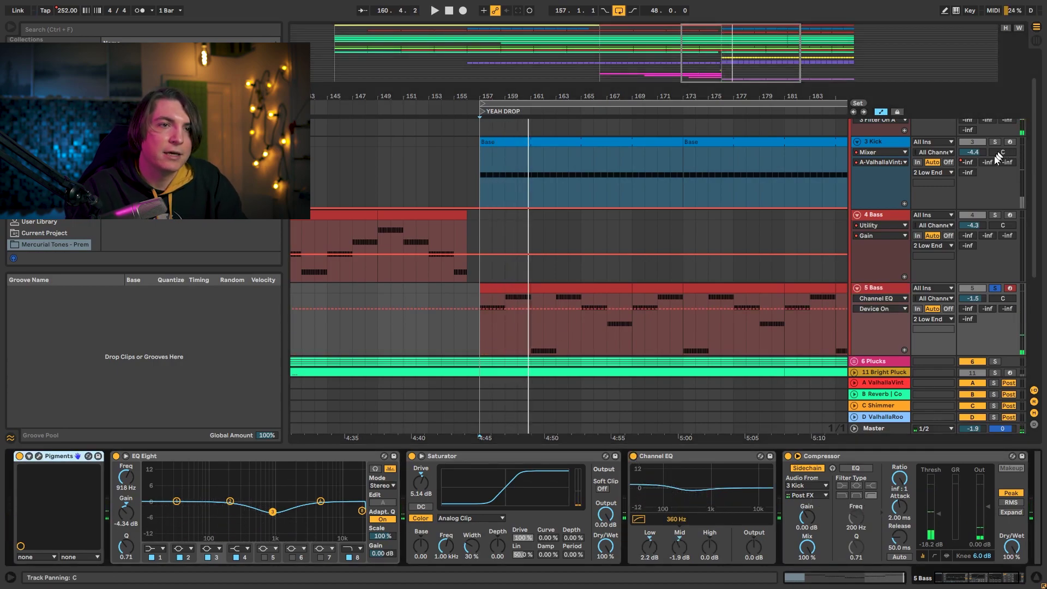
- Play the 2 Low End group in solo with its effect chain shown, and clear the solo
scroll(977, 207, "up", 2)
key("space")
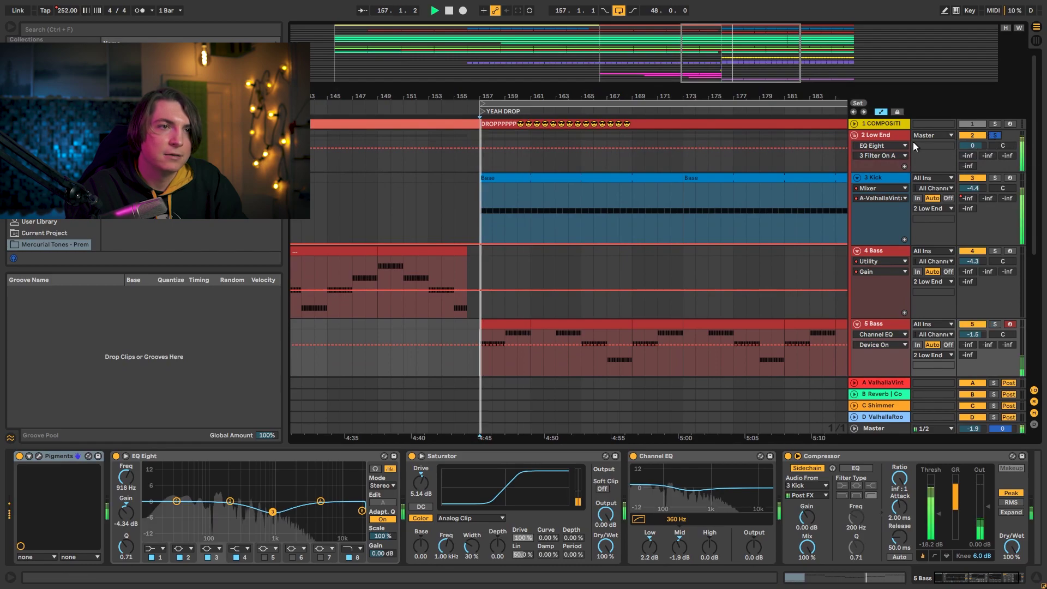
left_click(995, 143)
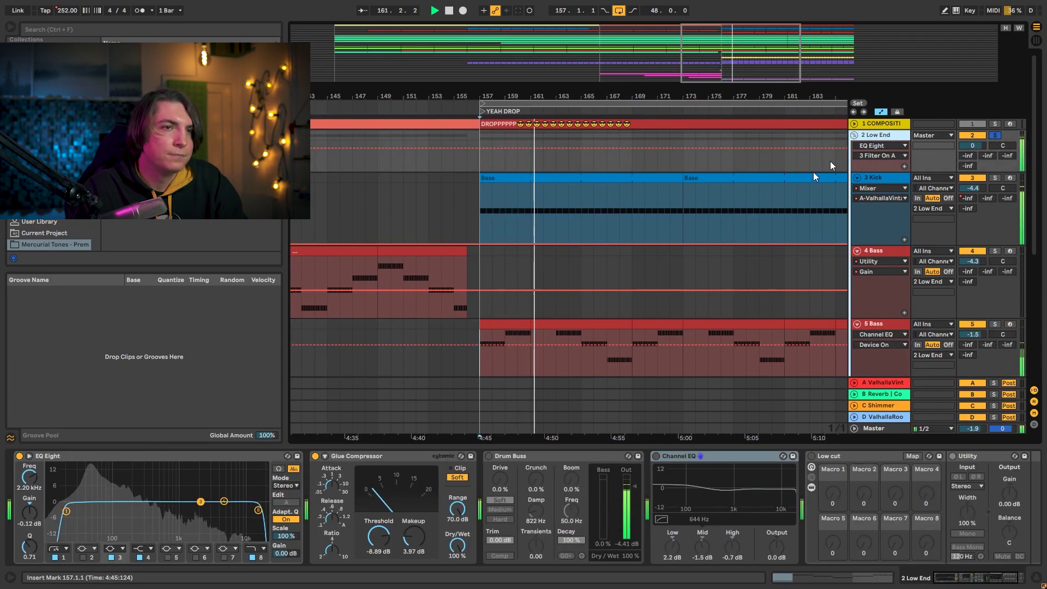
key("space")
left_click(994, 136)
left_click(898, 140)
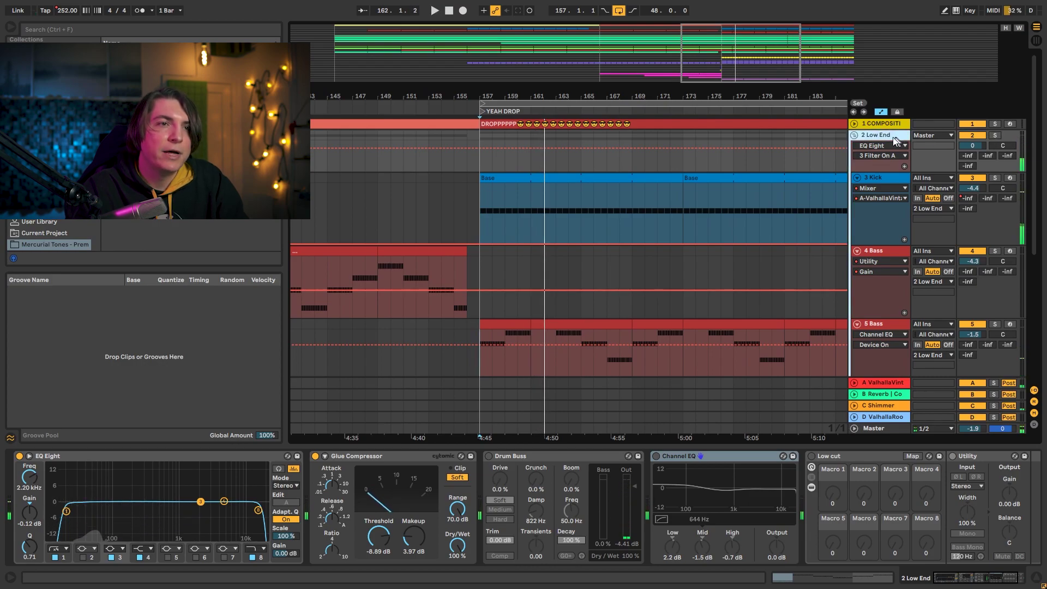
- Fold the 2 Low End group and unfold the 6 Plucks group in the arrangement
left_click(854, 135)
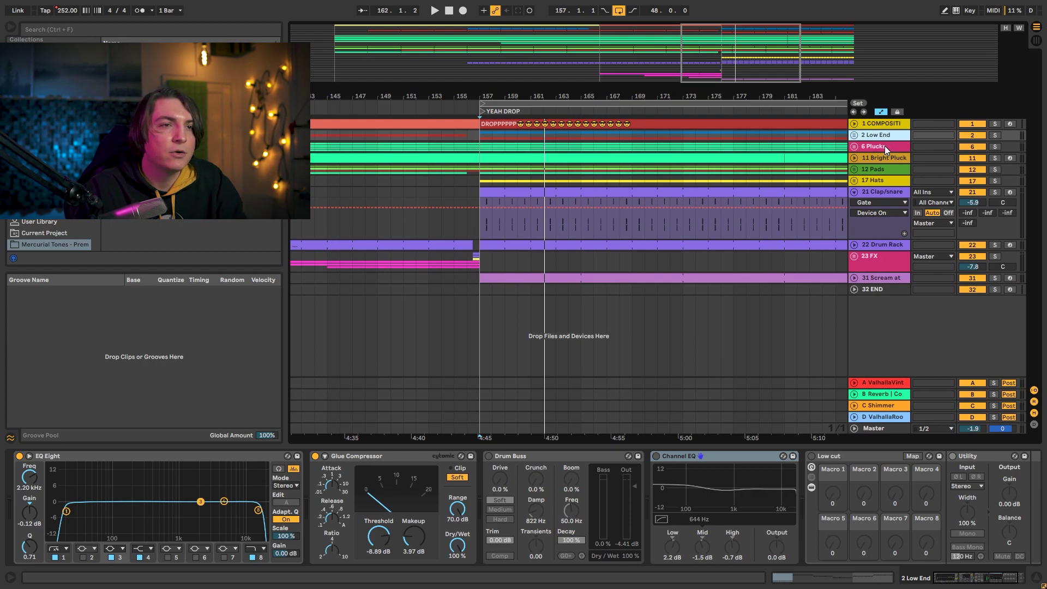
left_click(885, 145)
left_click(855, 146)
scroll(831, 191, "down", 3)
left_click_drag(678, 95, 680, 66)
- Reduce the heights of the 8 Sitar layer, 9 Sitar layer and 10 Bot layer tracks
scroll(874, 241, "up", 2)
left_click_drag(874, 238, 873, 192)
left_click_drag(876, 241, 876, 227)
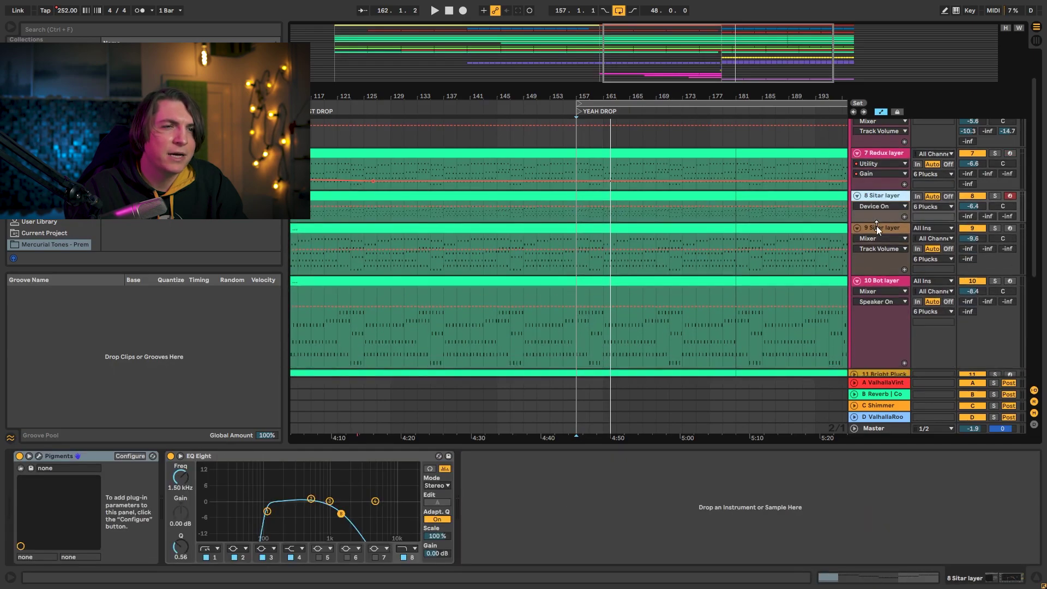
left_click_drag(877, 272, 877, 263)
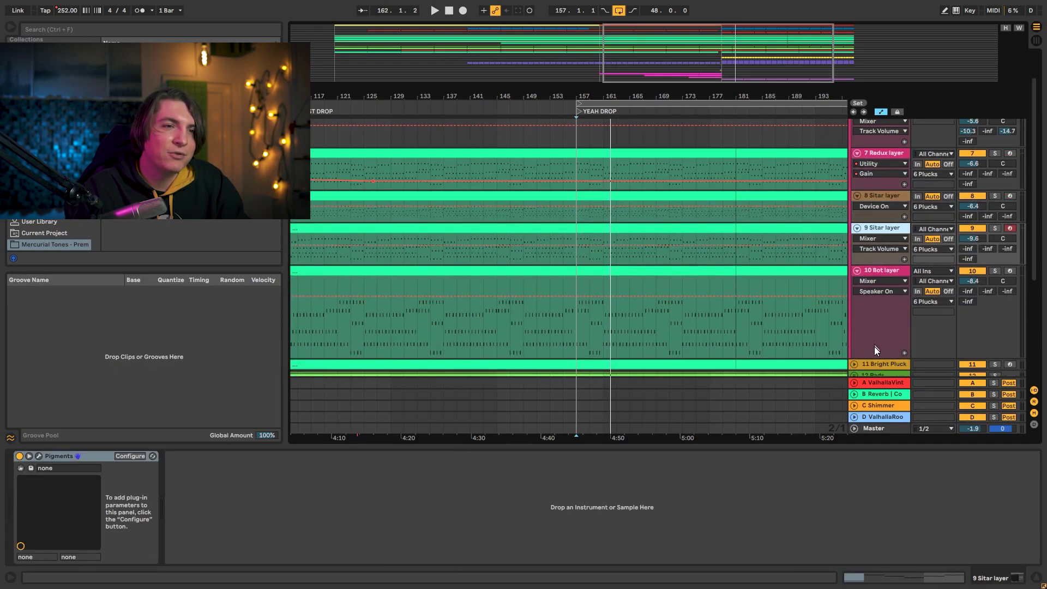
scroll(875, 345, "down", 2)
left_click_drag(877, 323, 876, 279)
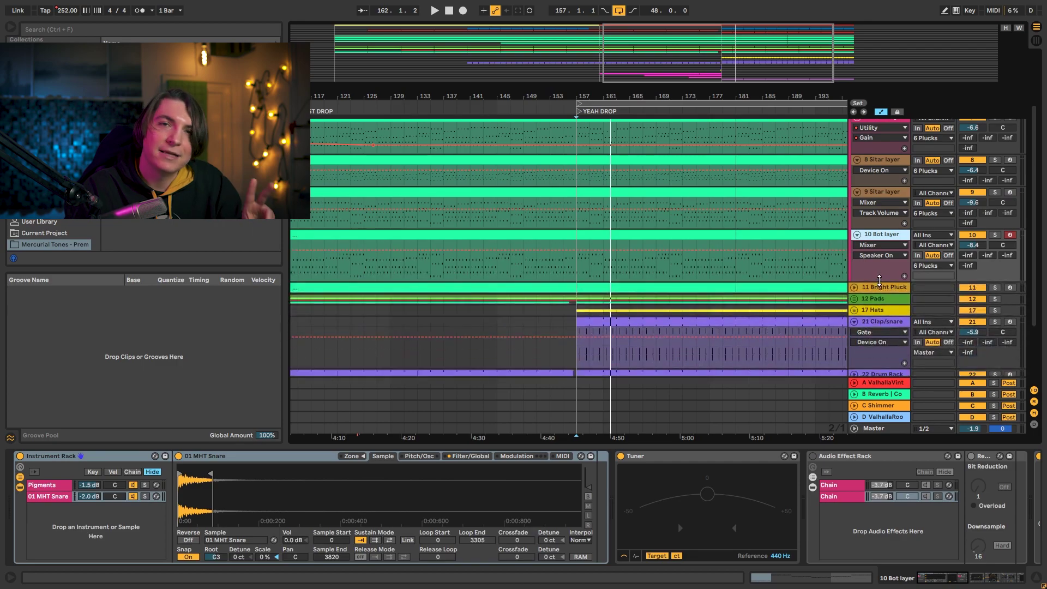
scroll(933, 157, "up", 1)
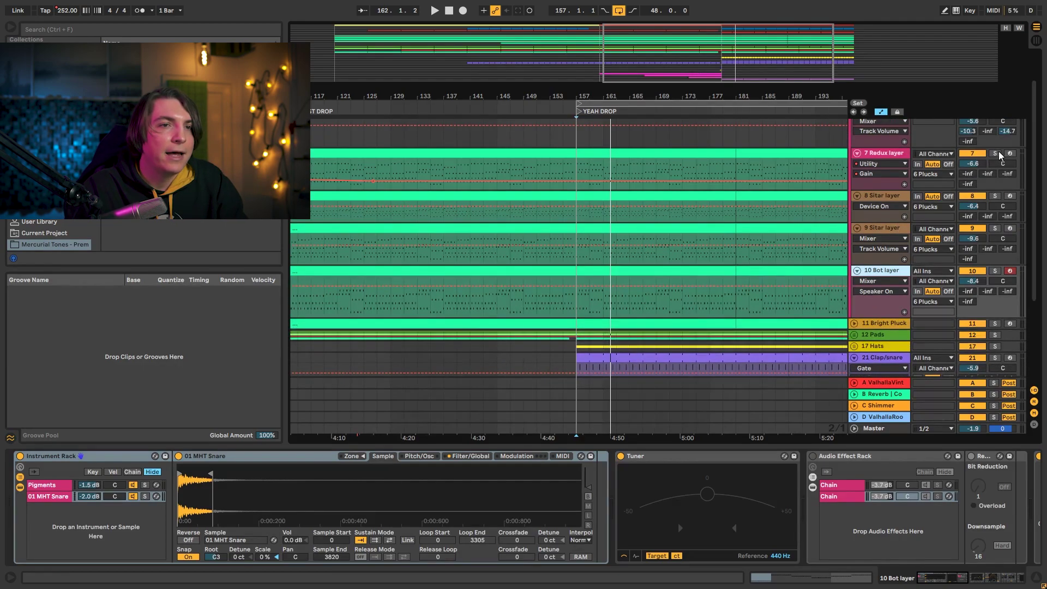
- Solo the 7 Redux layer track and play it briefly from the NOT DROP marker
left_click(581, 171)
scroll(572, 168, "down", 5)
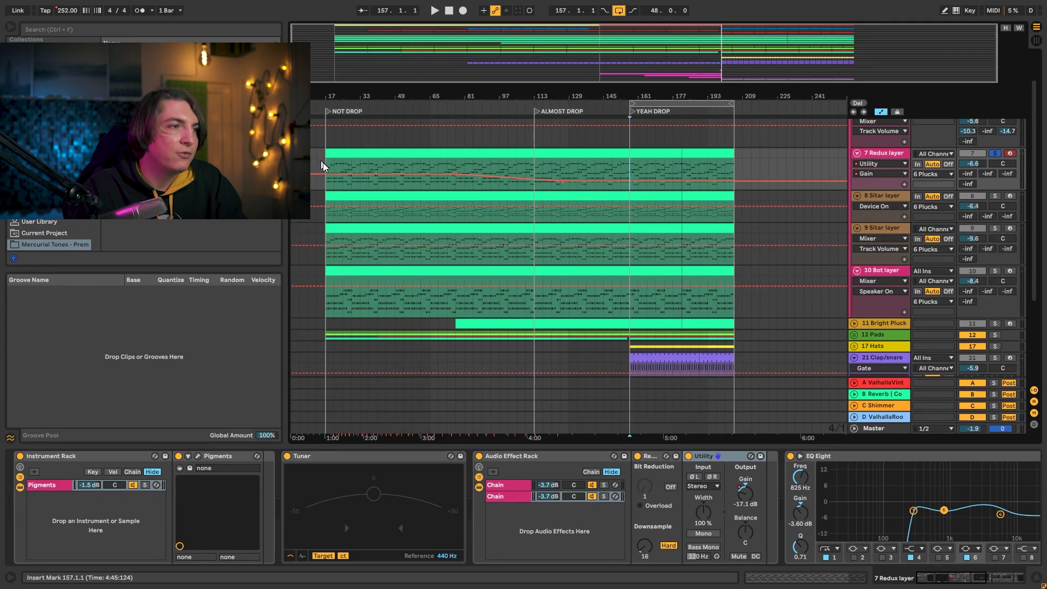
left_click_drag(327, 94, 327, 142)
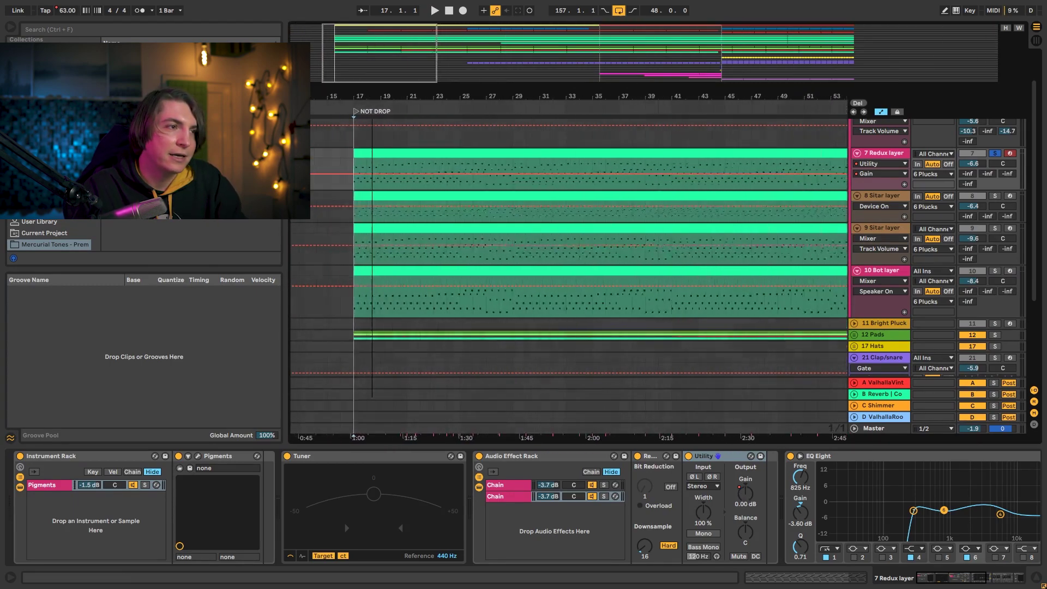
left_click_drag(382, 87, 466, 85)
key("space")
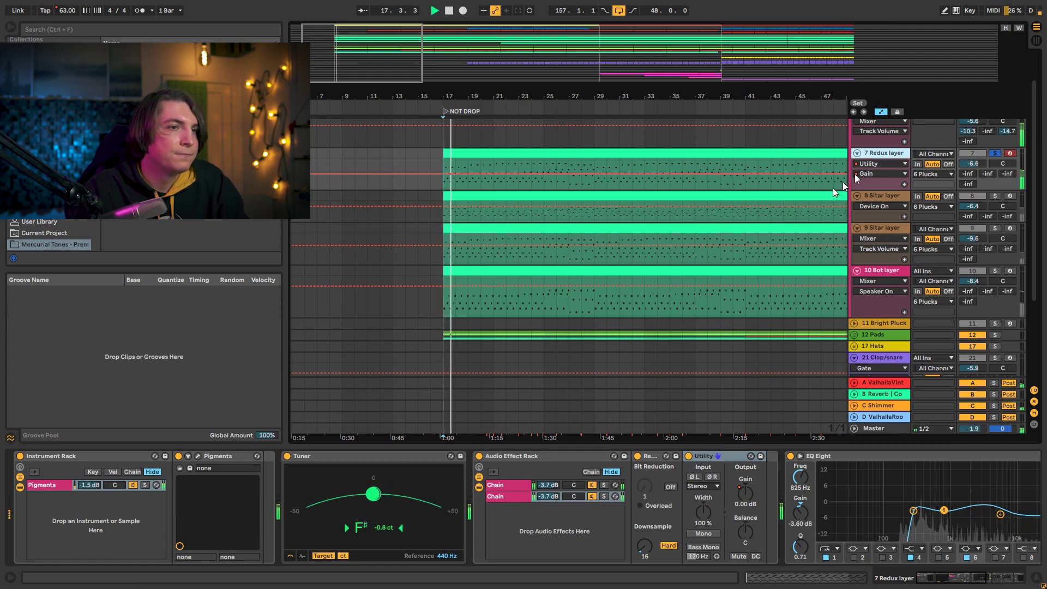
key("space")
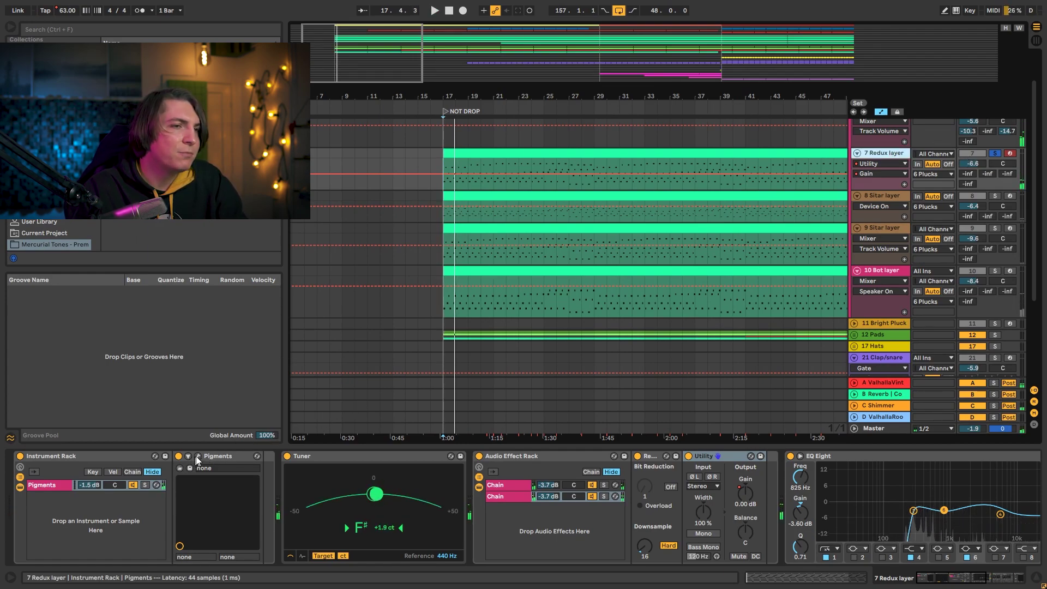
- Play the 7 Redux layer with its Audio Effect Rack deactivated and open its Pigments synth
left_click(478, 456)
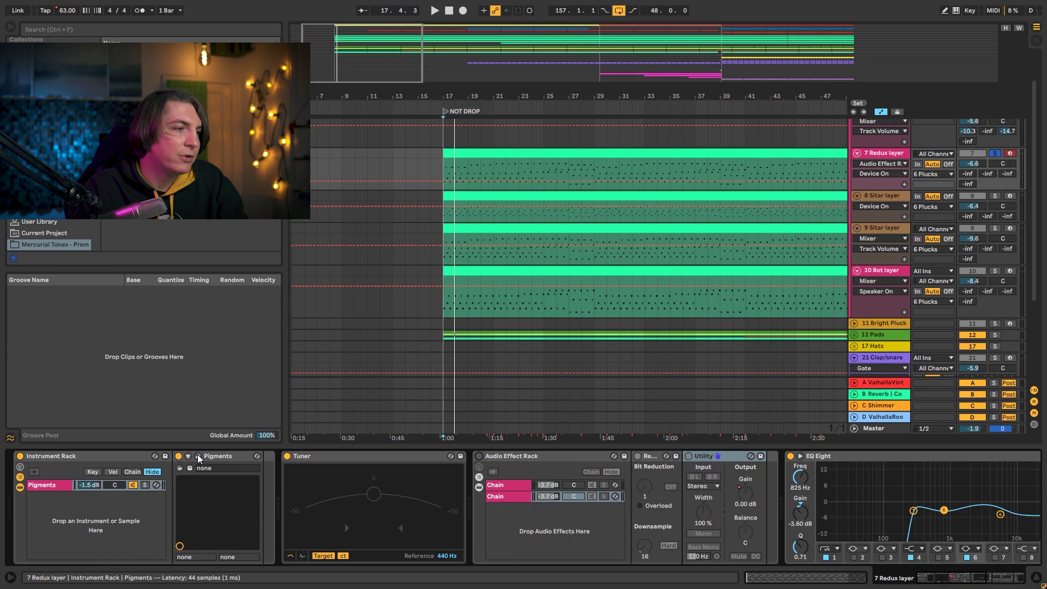
key("space")
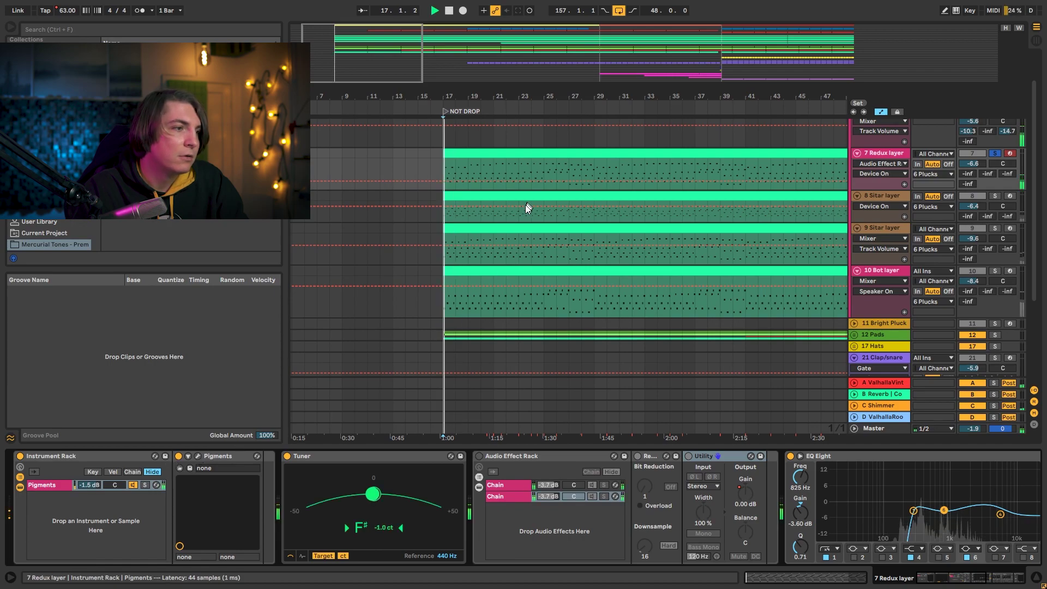
left_click(197, 455)
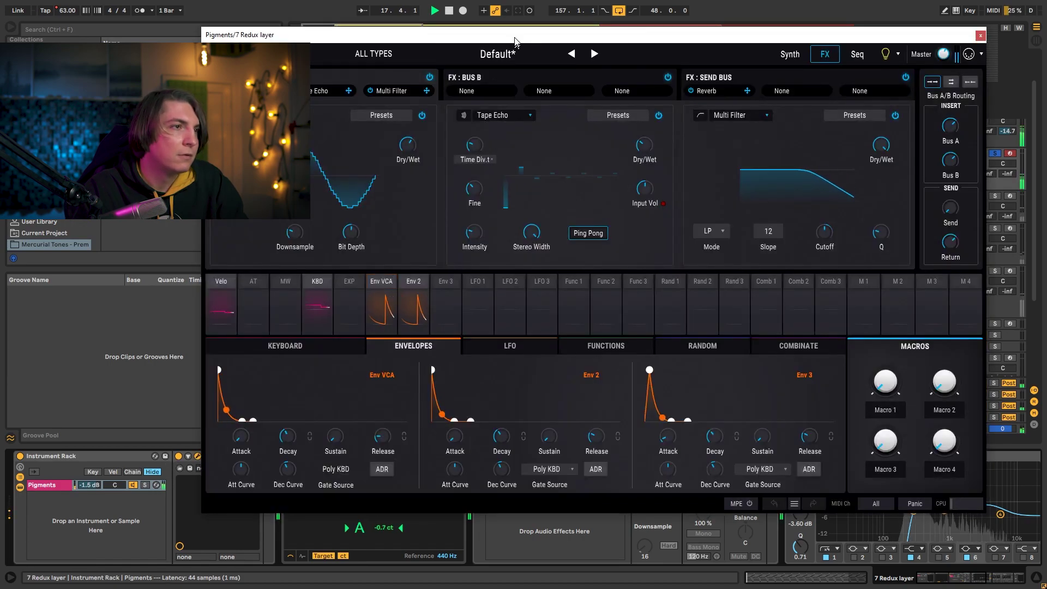
left_click_drag(514, 39, 485, 66)
key("space")
- Examine the Redux layer's LFO Fake Detune wavetable, listen to it with FX Bus A bypassed, and re-enable the bus
left_click(757, 80)
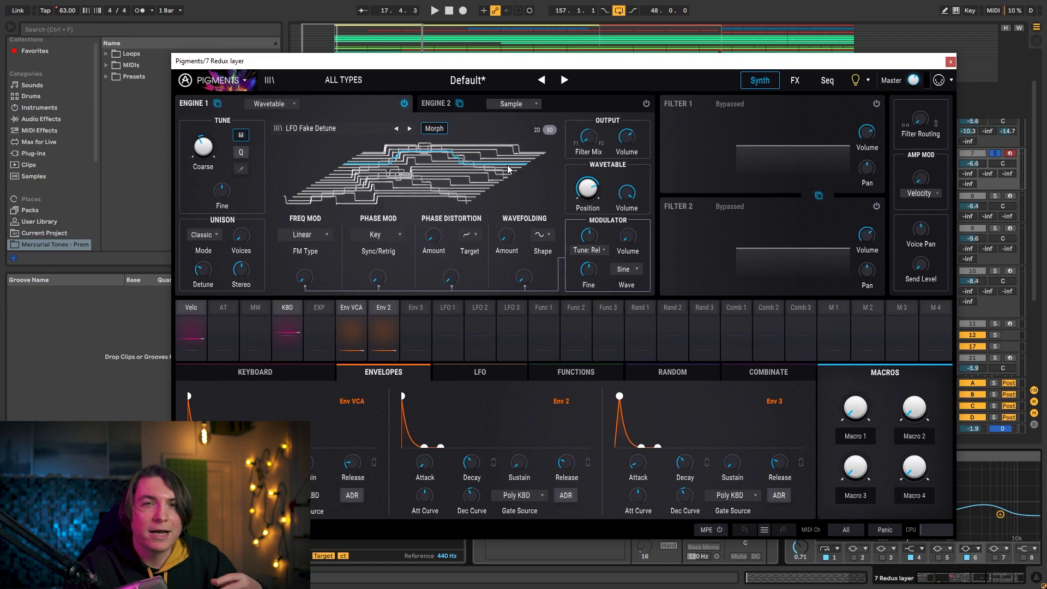
left_click(794, 84)
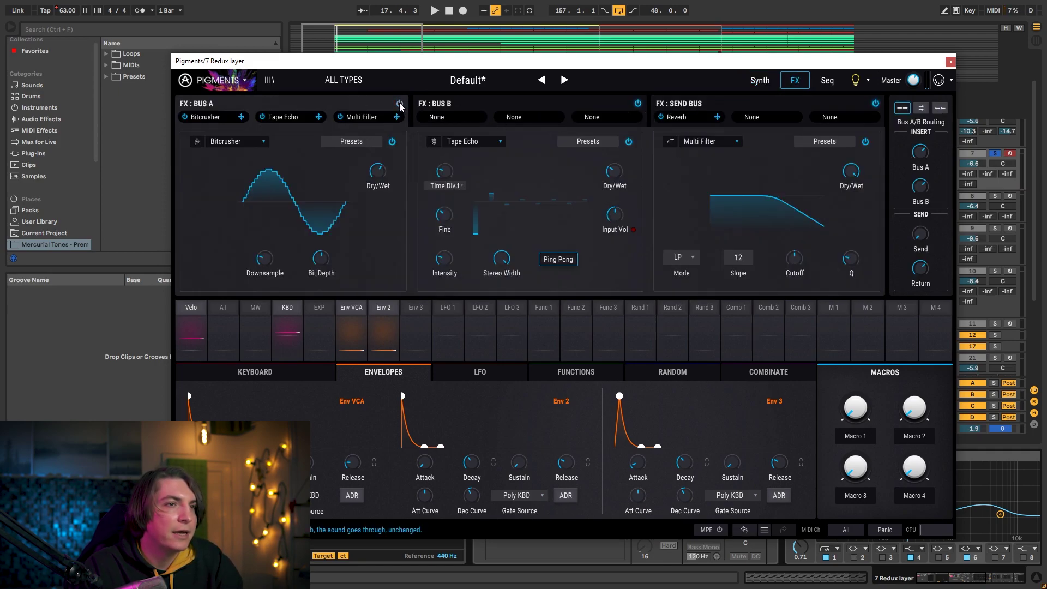
key("space")
left_click(759, 81)
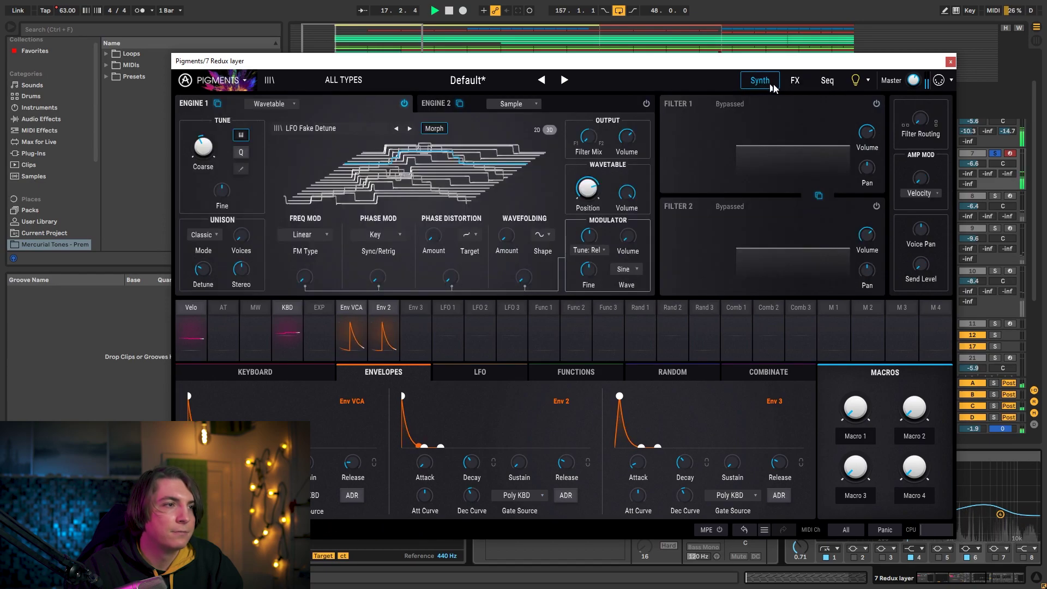
left_click(797, 82)
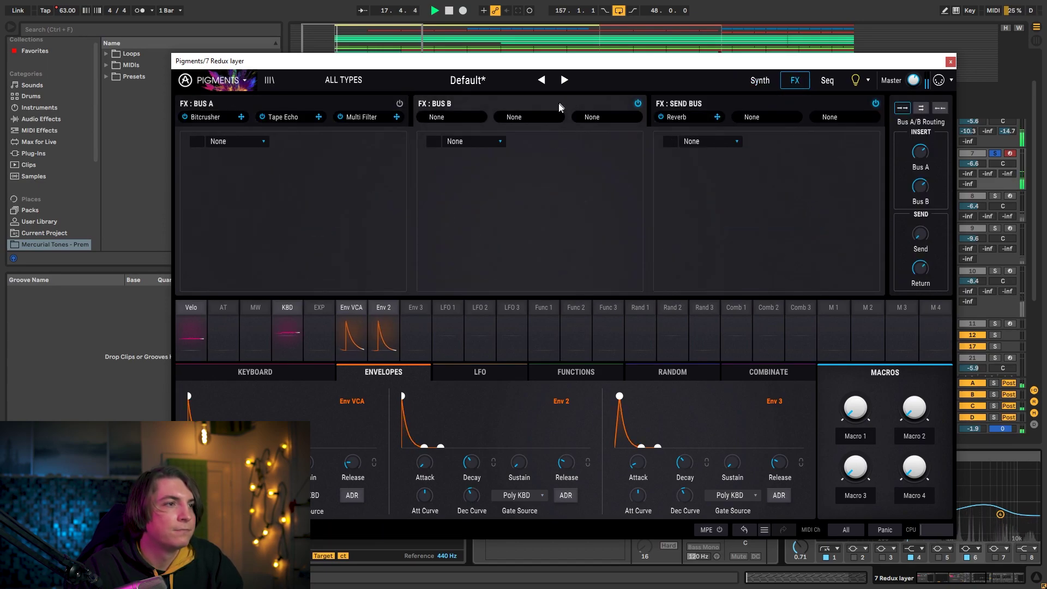
key("space")
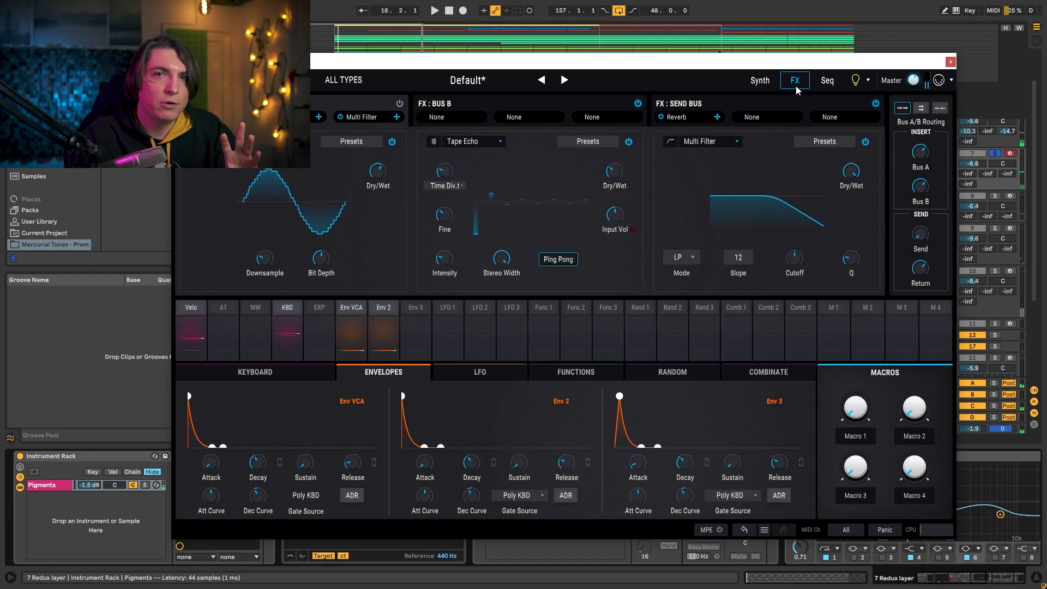
left_click(766, 81)
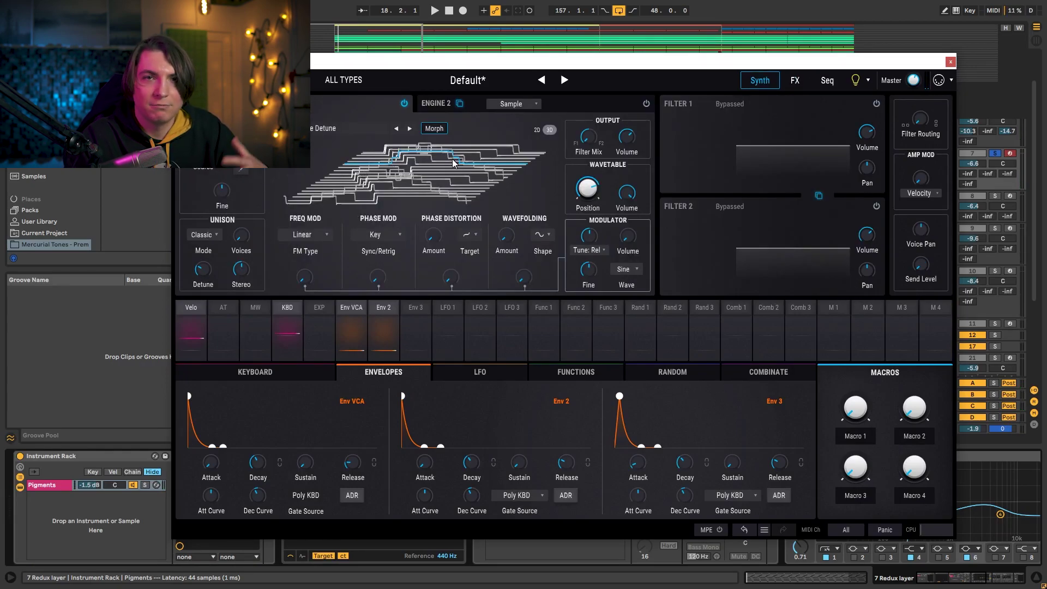
left_click(794, 82)
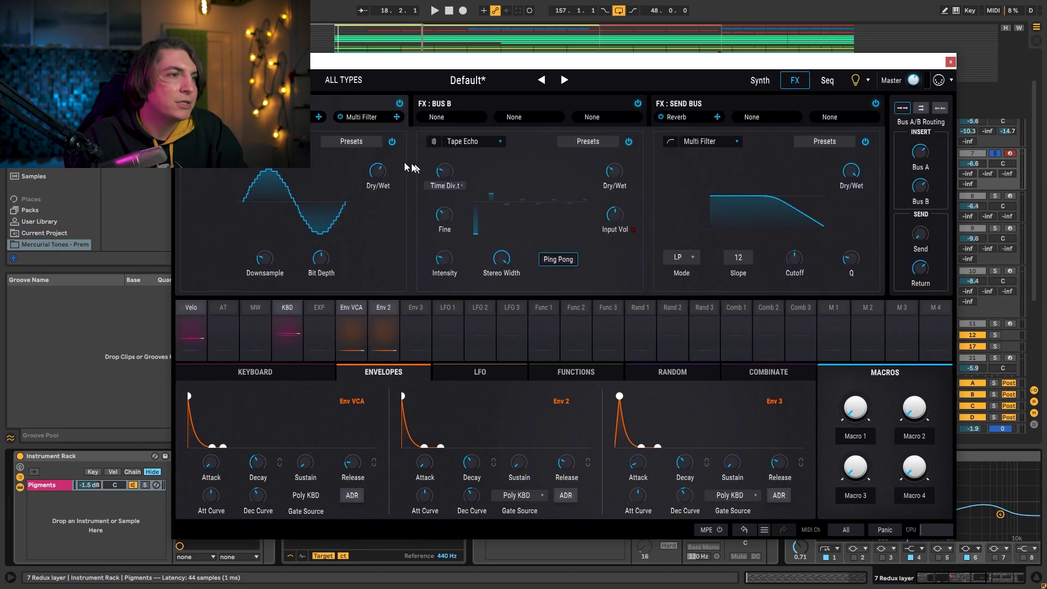
- Listen to the Redux layer twice with its Pigments FX buses on, and close the synth window
key("space")
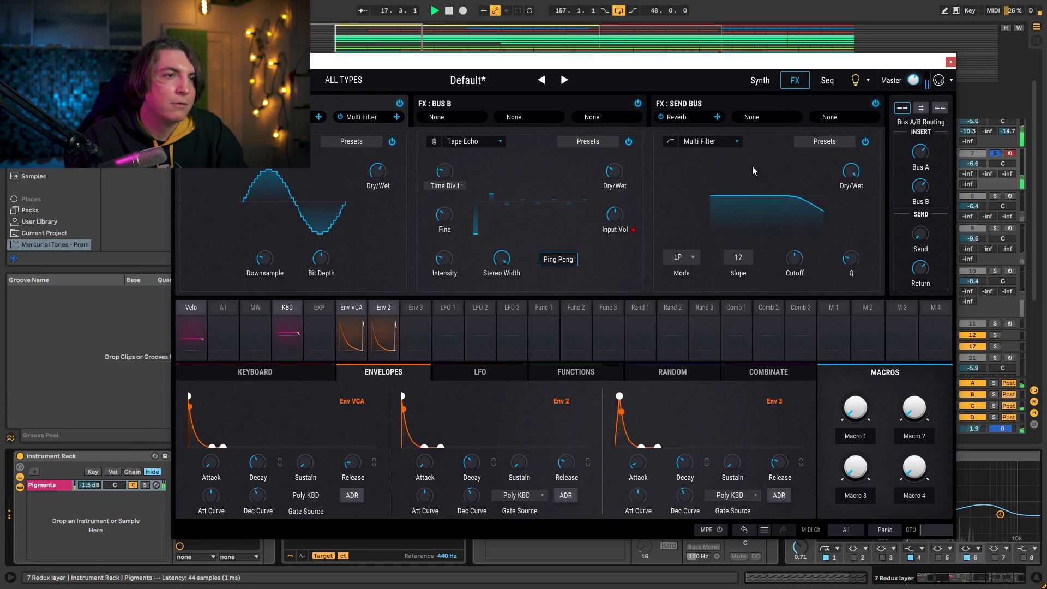
key("space")
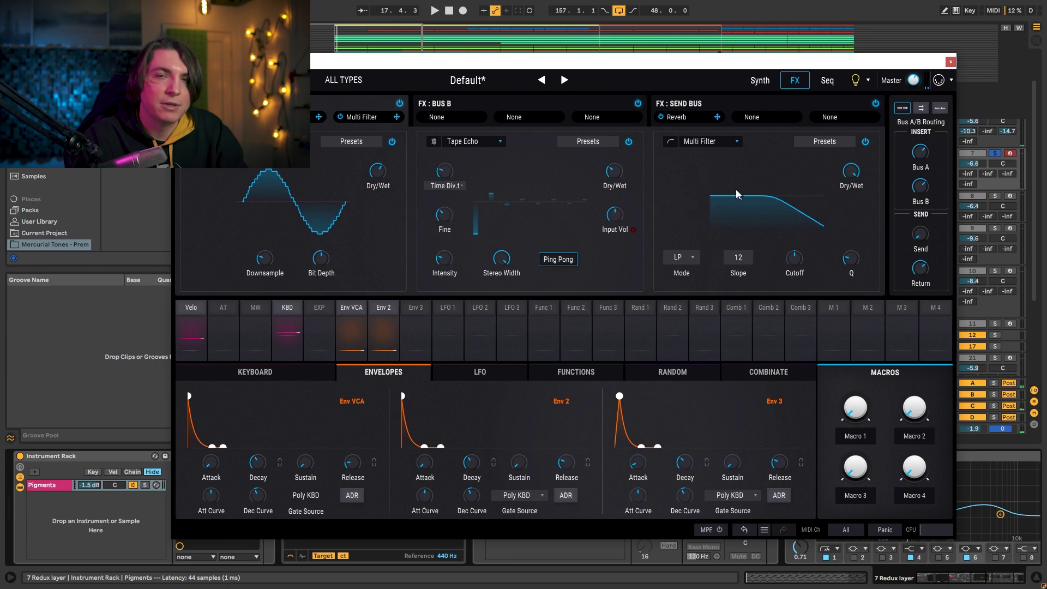
key("space")
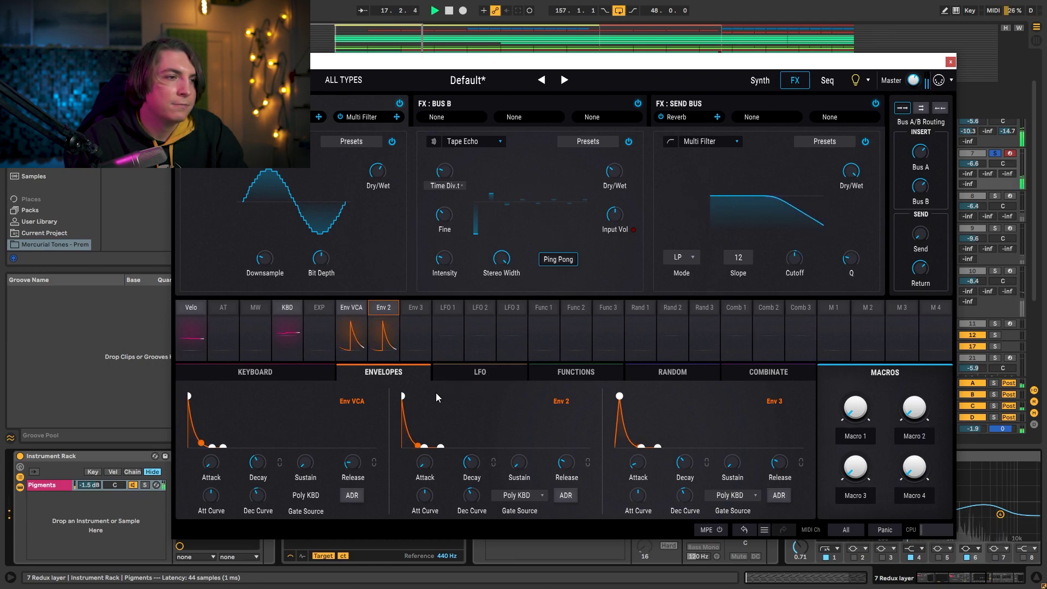
key("space")
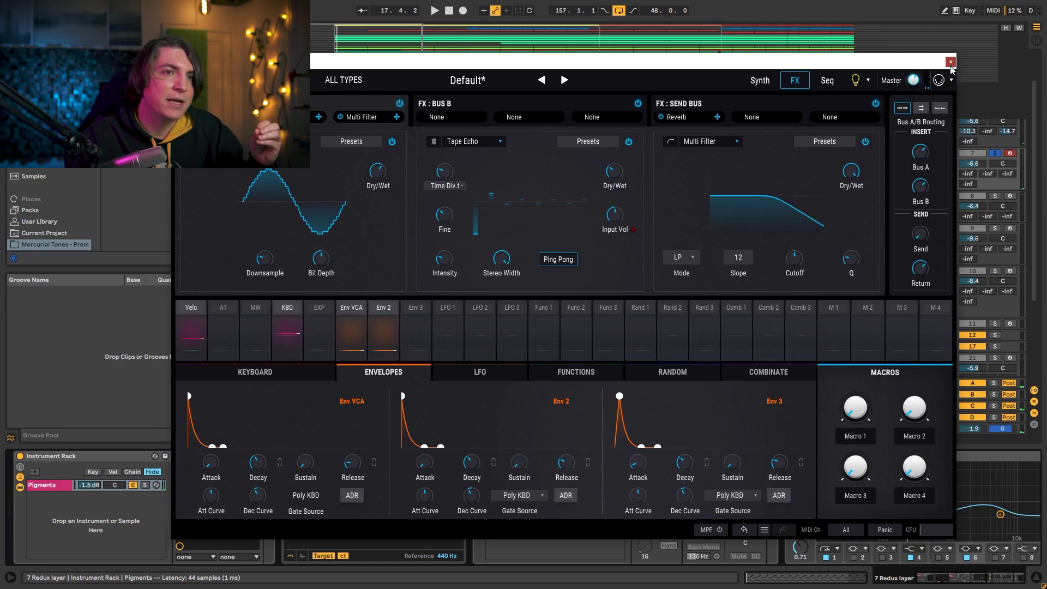
left_click(951, 62)
- Listen to each of the two parallel chains in the Redux layer's Audio Effect Rack, soloed in turn
left_click(519, 455)
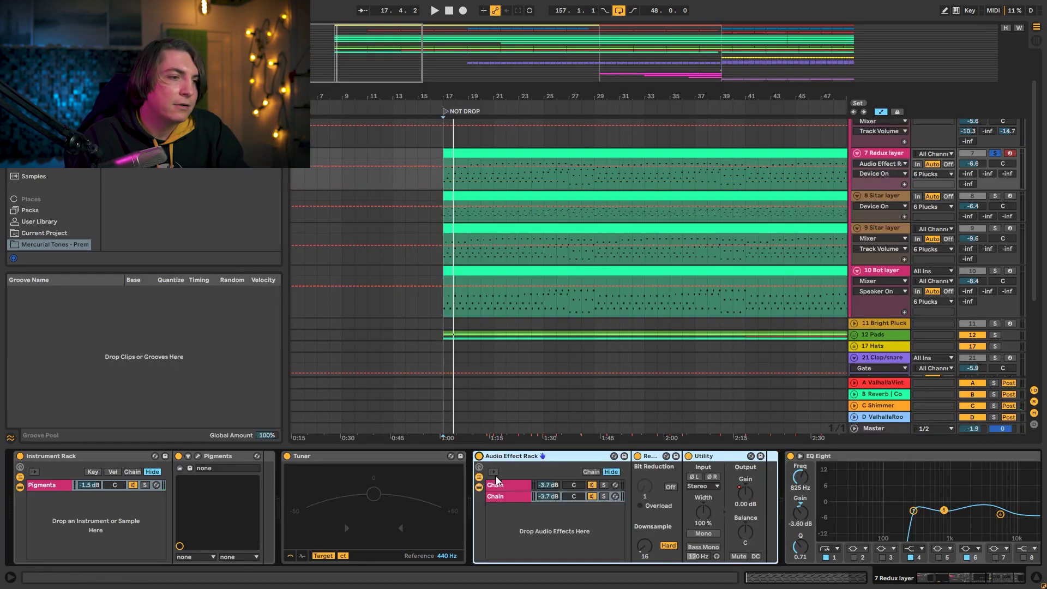
left_click(511, 486)
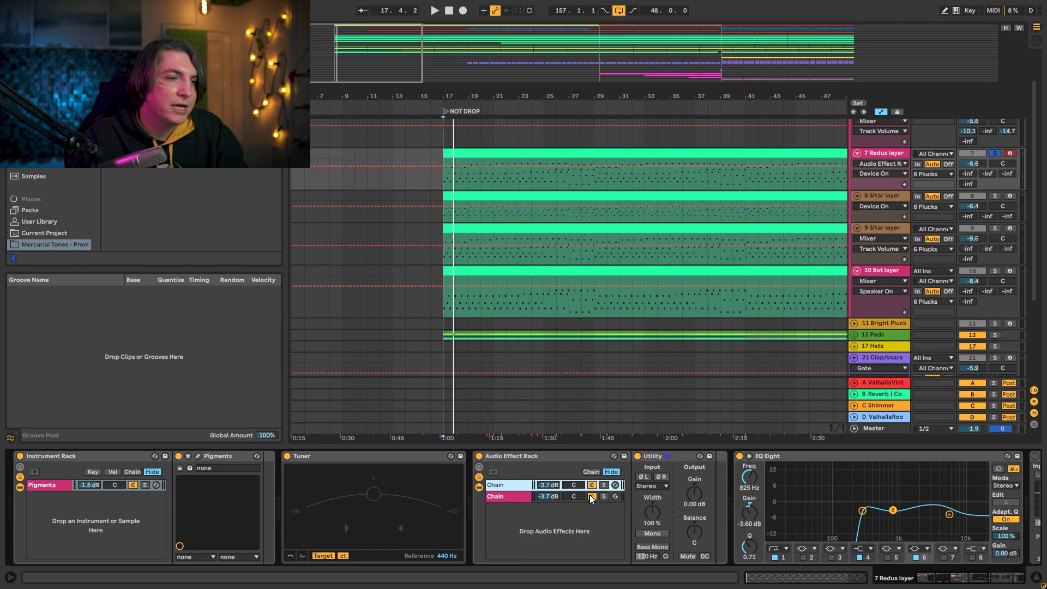
key("space")
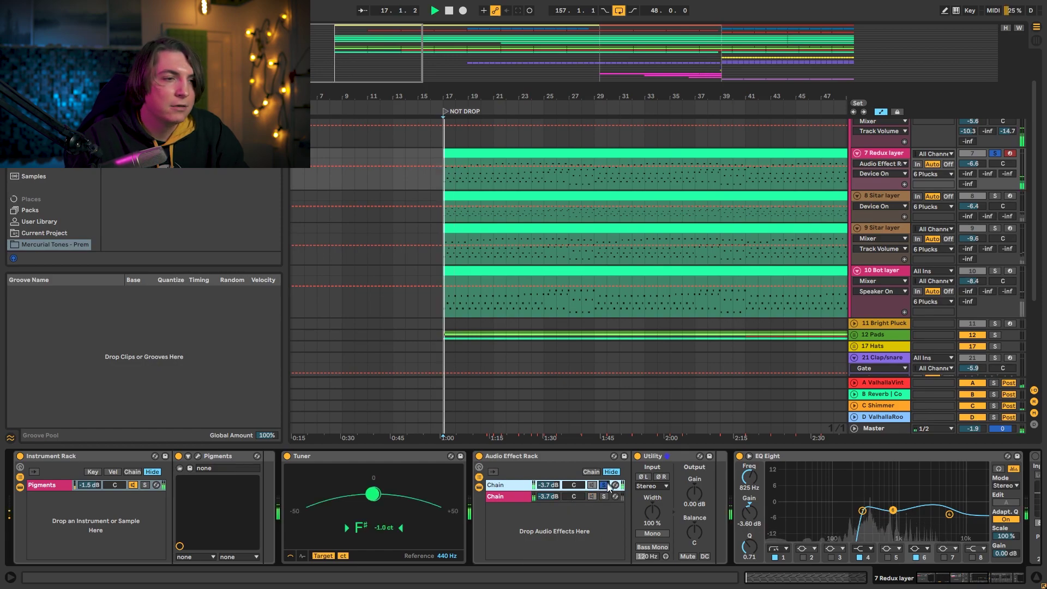
left_click(508, 496)
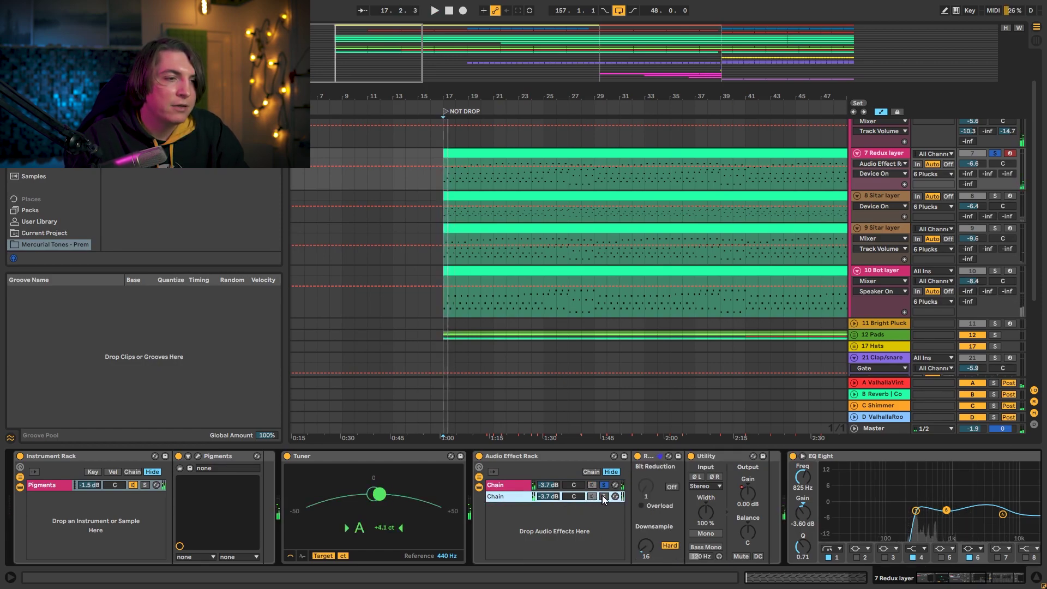
key("space")
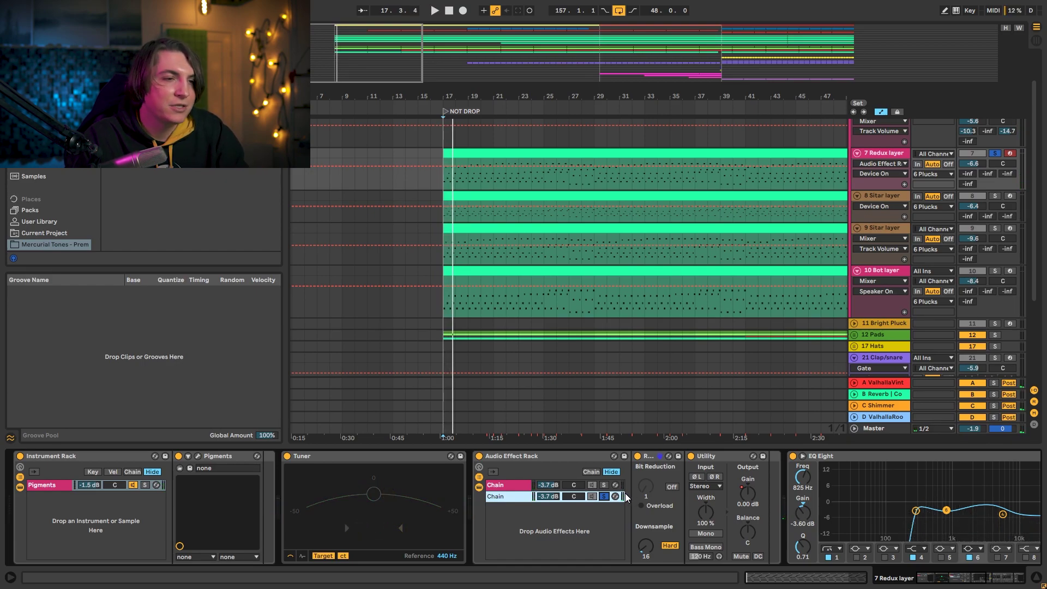
- Audition the Redux layer's remaining effects with FabFilter Pro-Q 3 bypassed, and re-enable the plug-in
key("space")
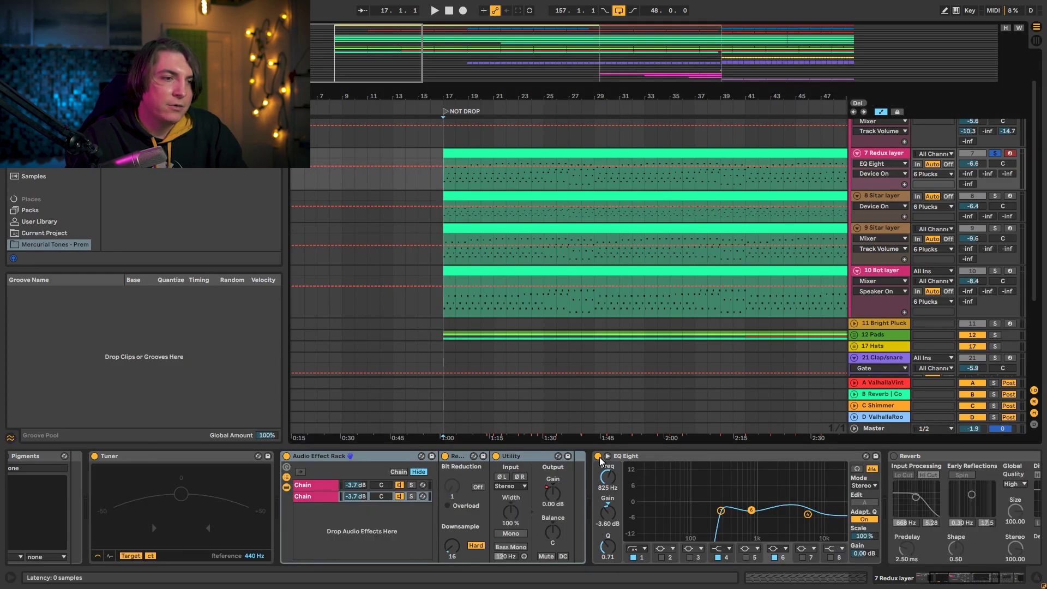
key("space")
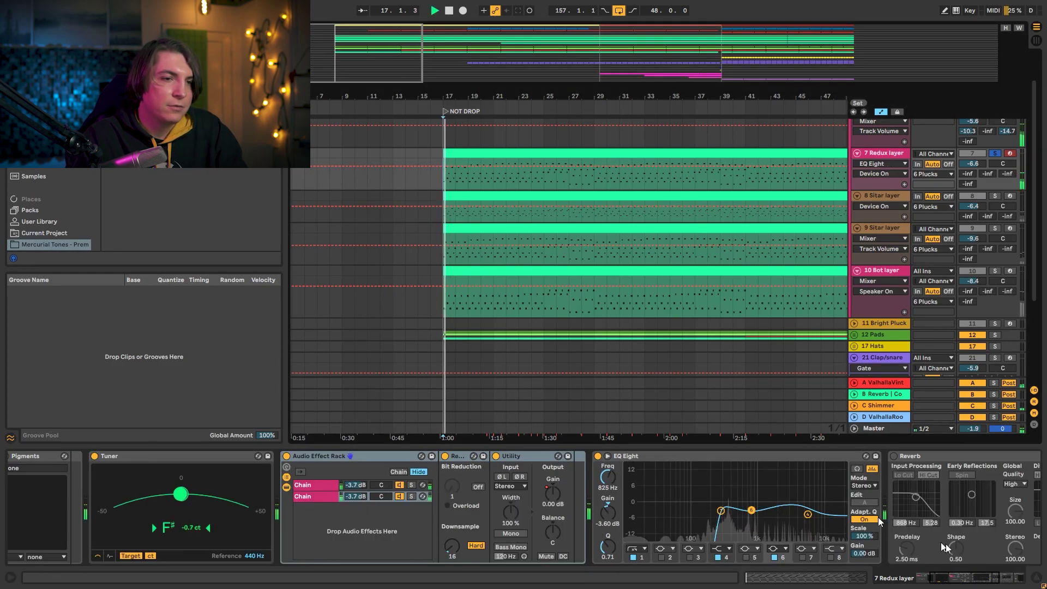
scroll(981, 491, "right", 5)
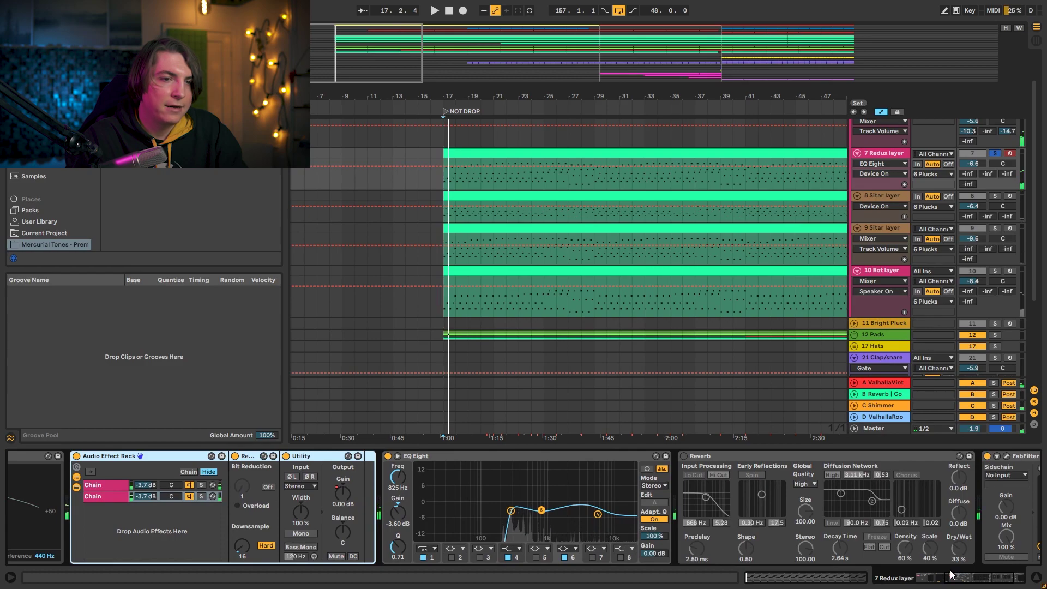
scroll(969, 577, "right", 3)
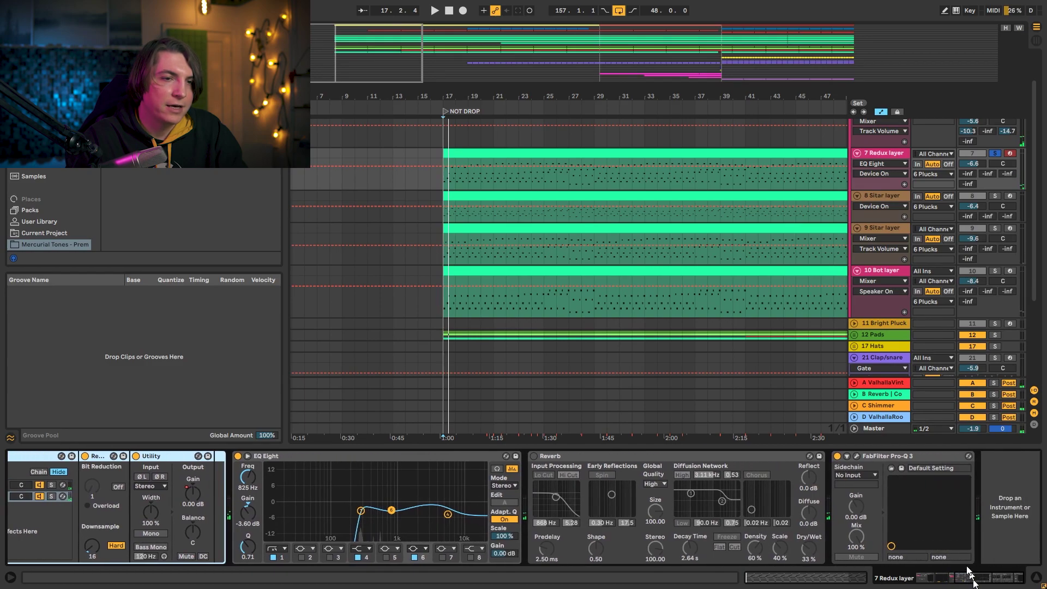
left_click(838, 460)
key("space")
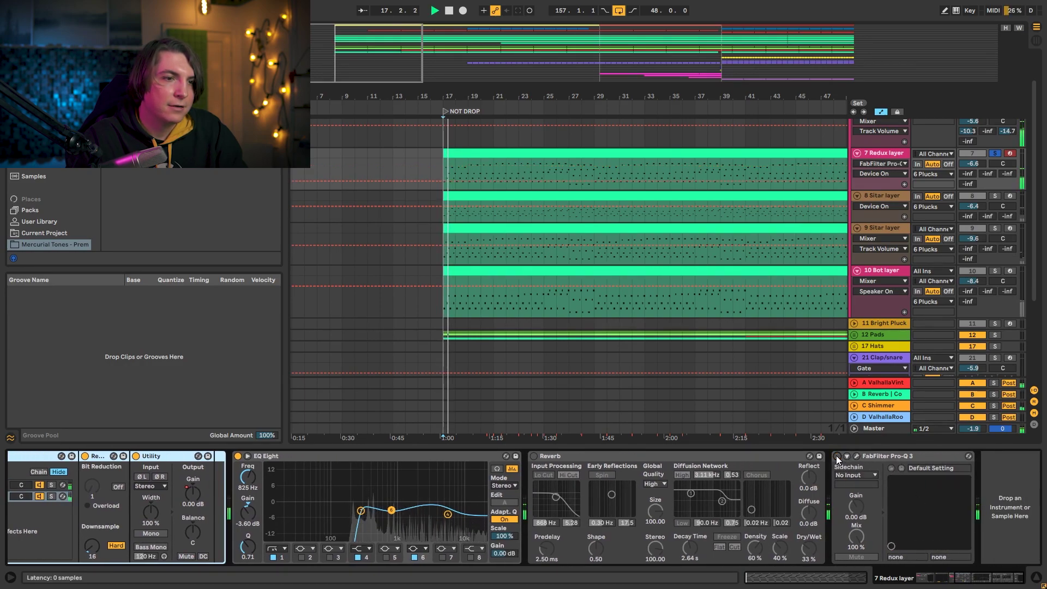
key("space")
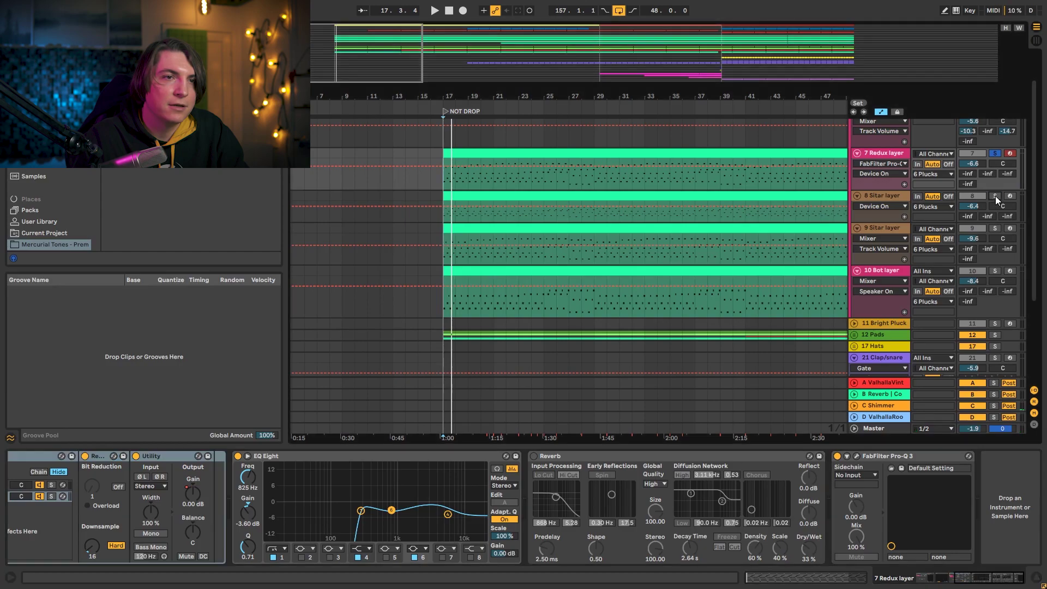
- Play the 8 Sitar layer track soloed from the NOT DROP marker and rename the track 8 Perc layer
left_click(894, 198)
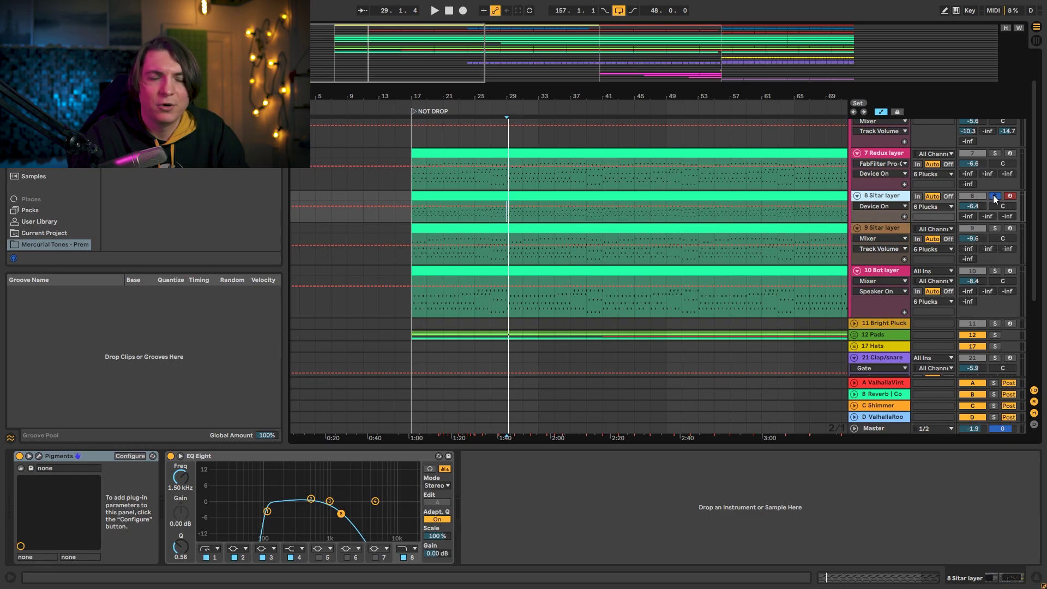
left_click(411, 218)
key("space")
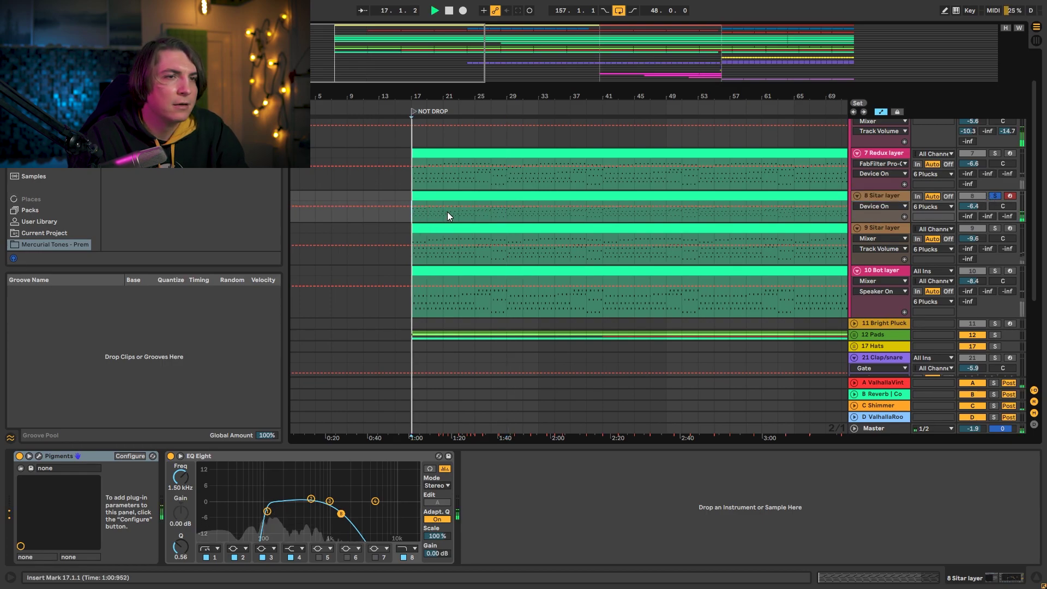
left_click(878, 200)
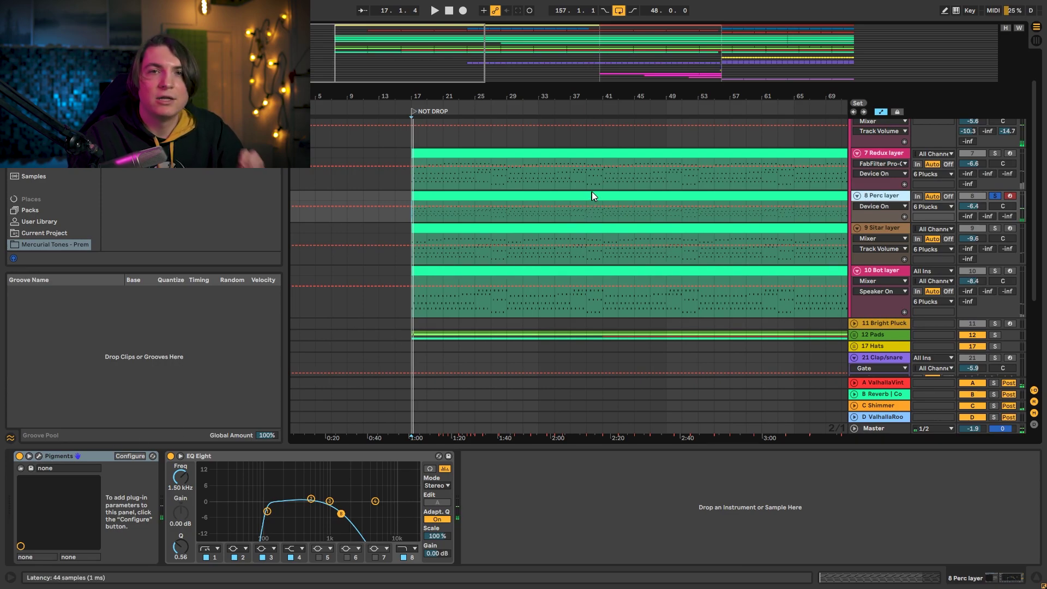
- Examine the Perc layer's Pigments sample engine, and play the 7 Redux layer without and with the Perc layer
key("super+alt+p")
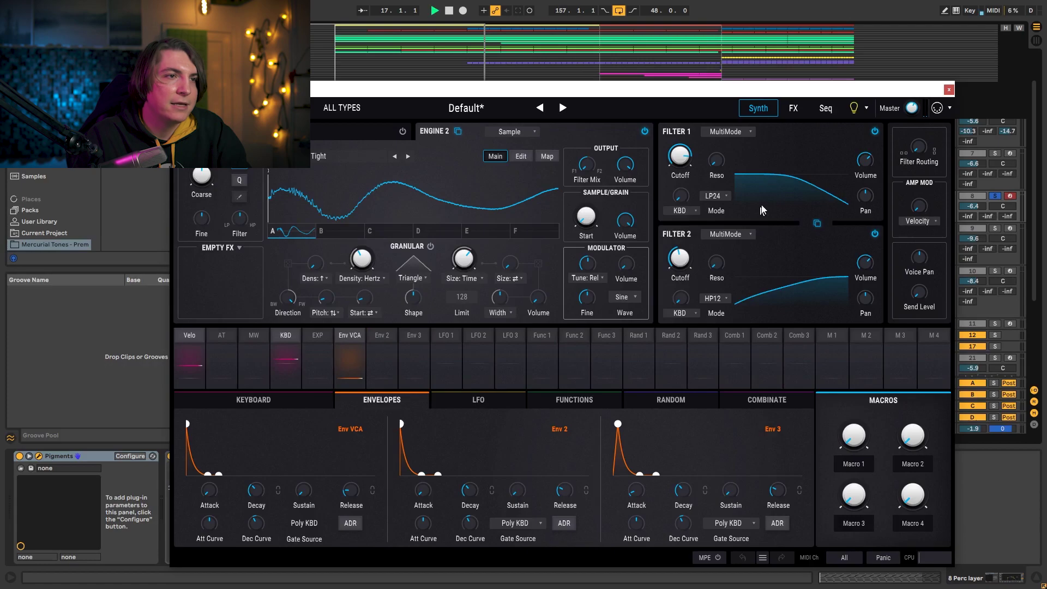
left_click(950, 89)
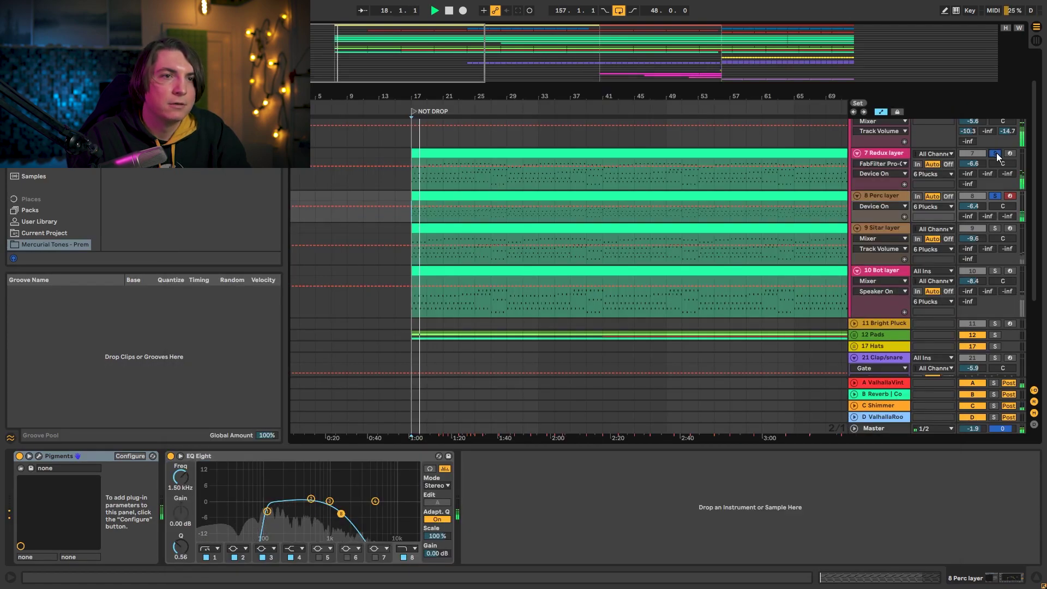
left_click(994, 196)
left_click(993, 196)
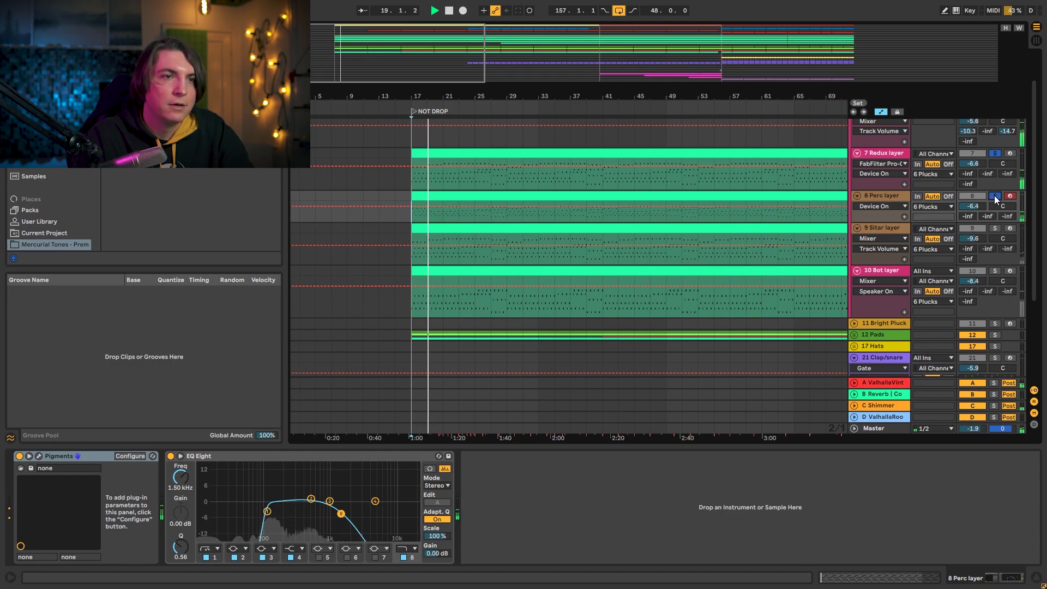
key("space")
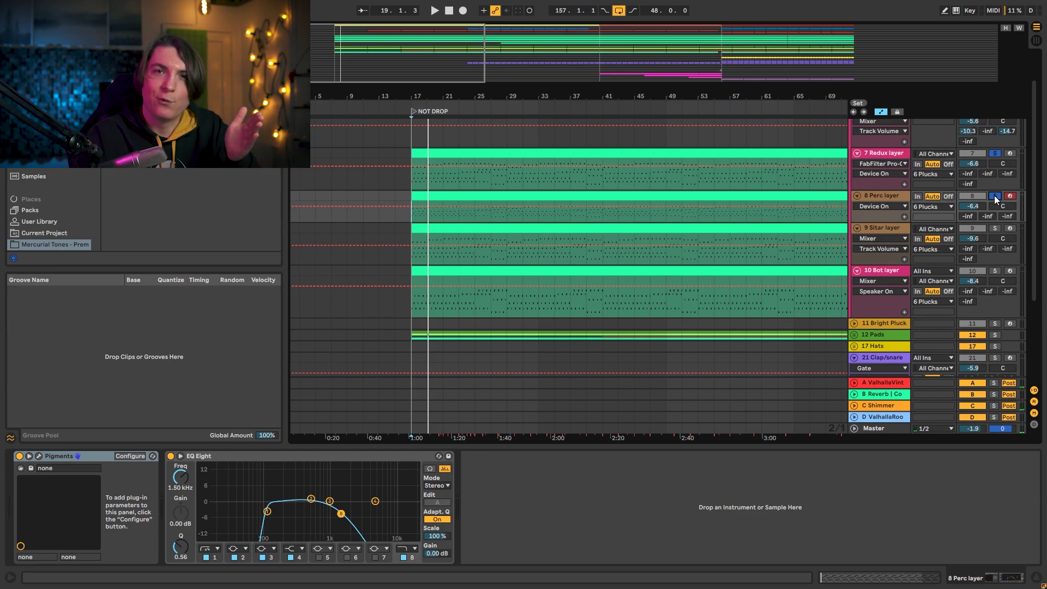
- Play the 9 Sitar layer track soloed and examine its Pigments Steel Acoustic C5 sample and FX settings
left_click(995, 228)
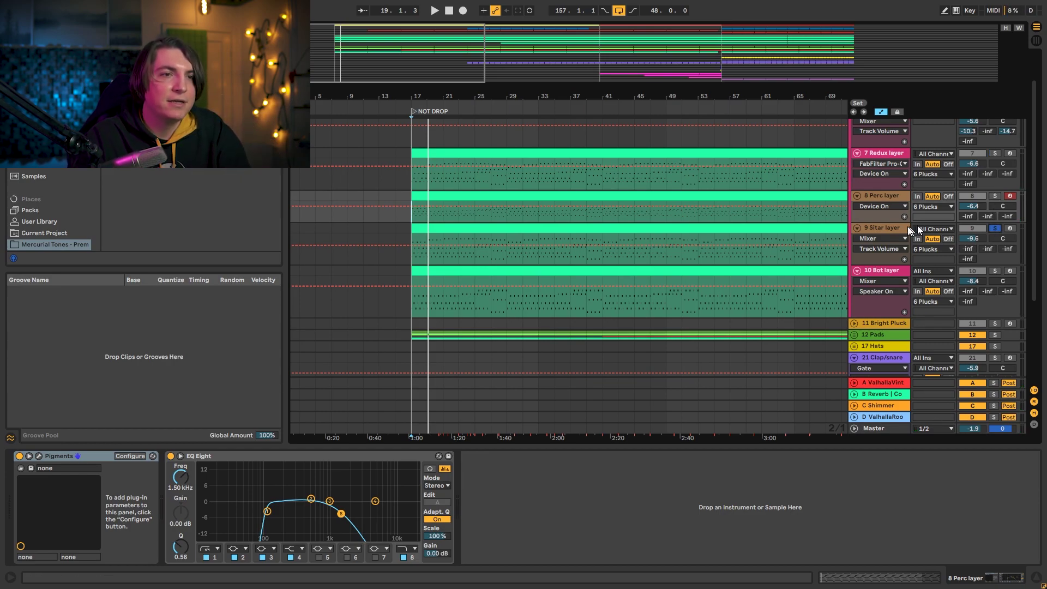
key("space")
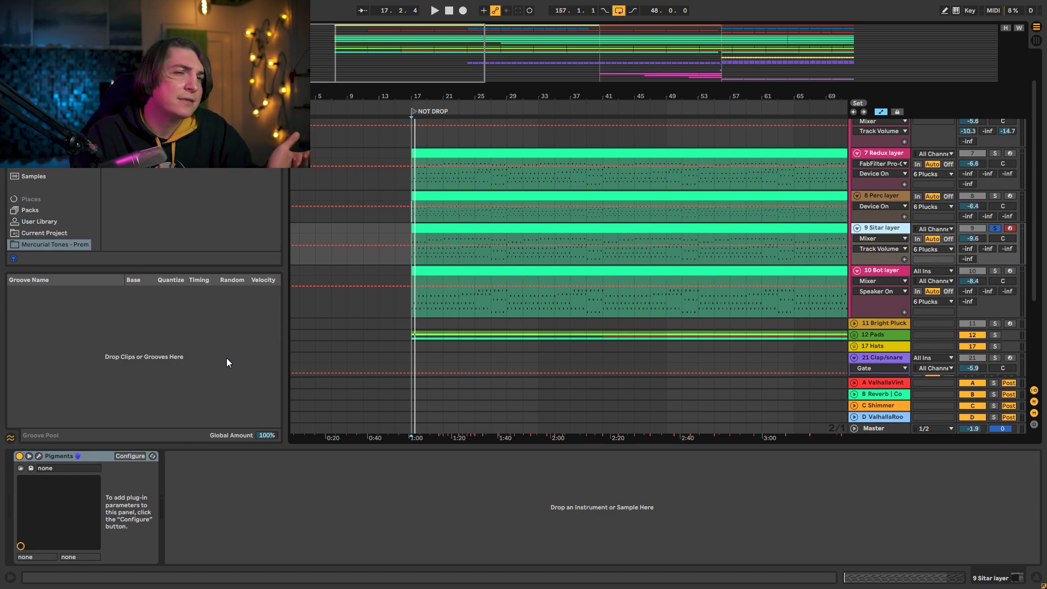
left_click(38, 456)
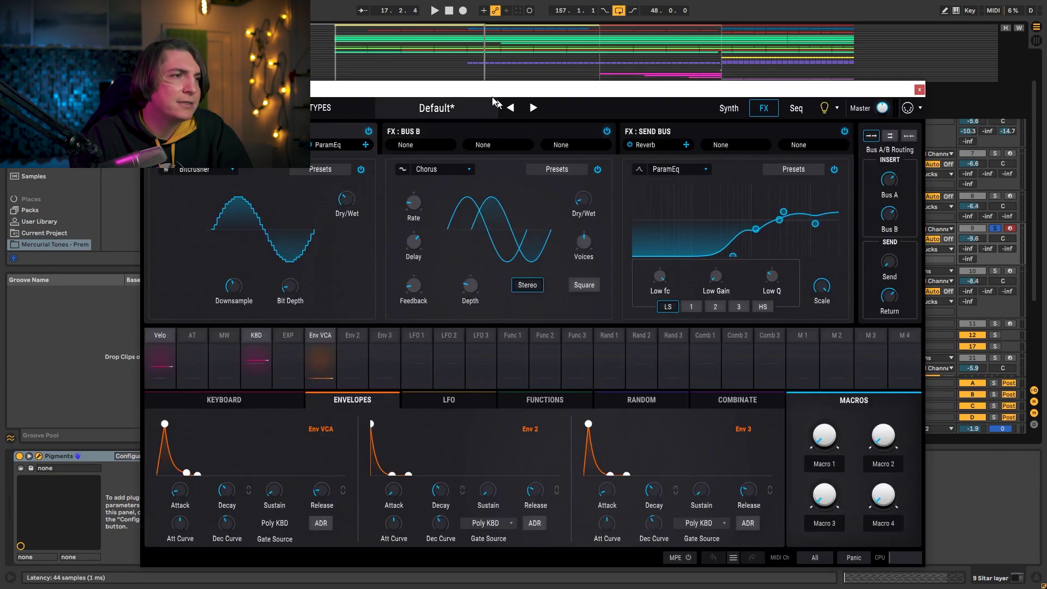
left_click_drag(495, 98, 450, 80)
left_click(696, 99)
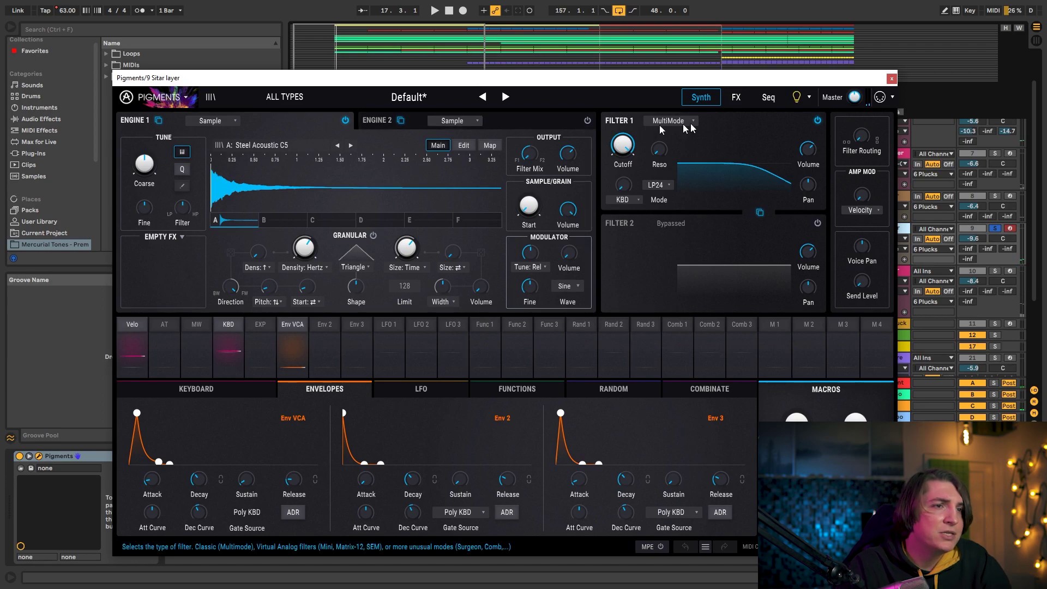
left_click(735, 97)
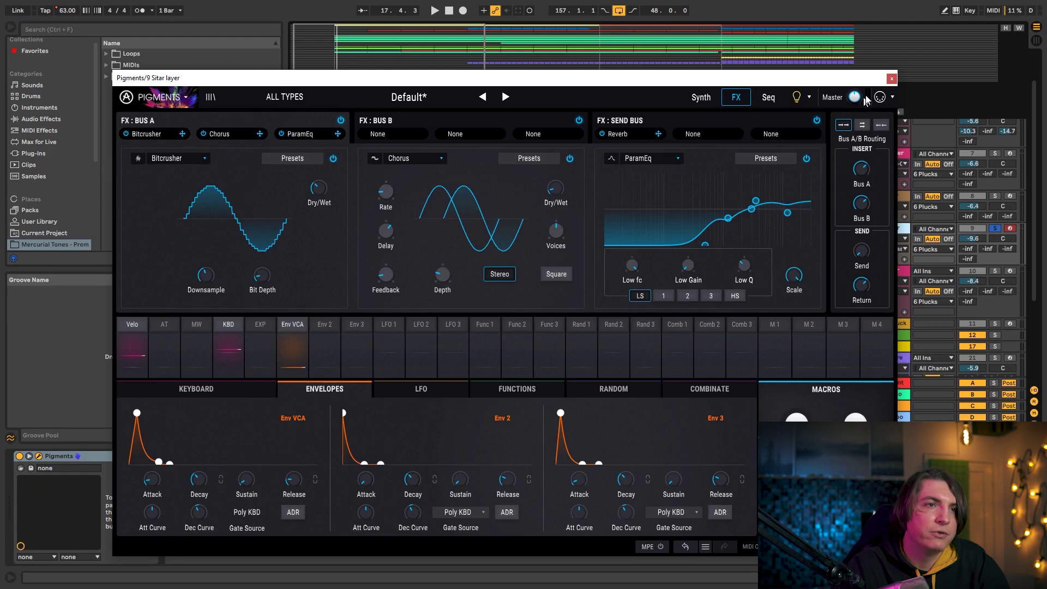
left_click(892, 78)
- Play the 9 Sitar layer together with the 7 Redux layer and 8 Perc layer by soloing all three
key("space")
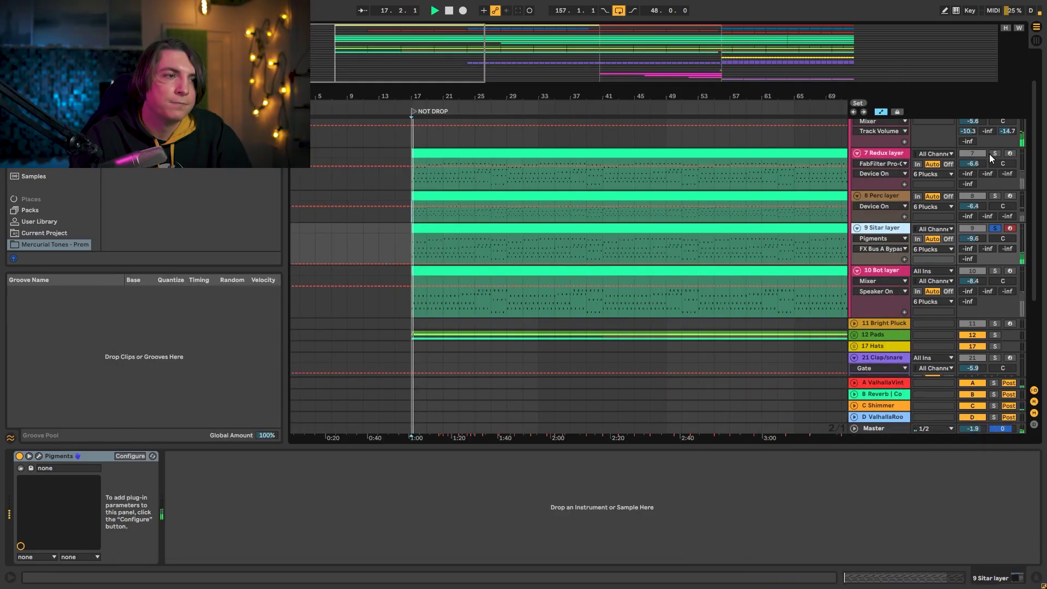
left_click(995, 195)
left_click(995, 153)
key("space")
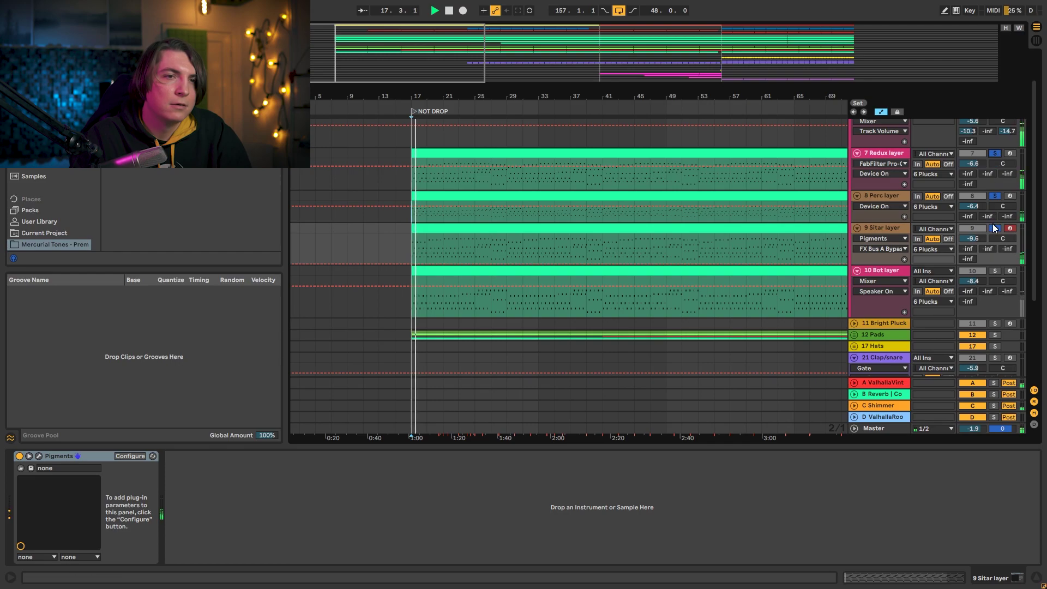
- Solo the 10 Bot layer track alone and play it from the NOT DROP marker
left_click(993, 270)
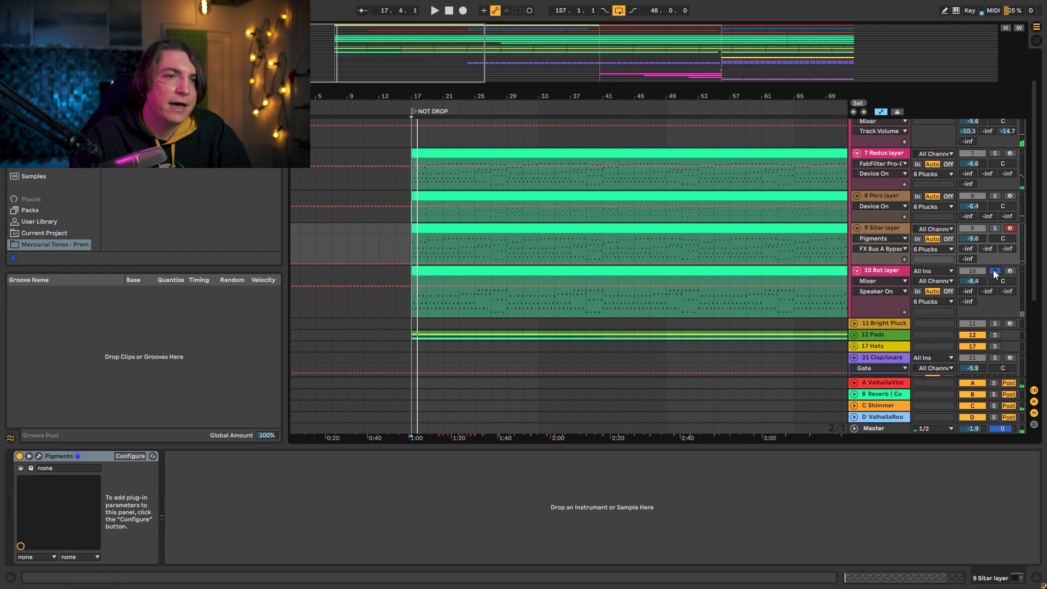
left_click(898, 271)
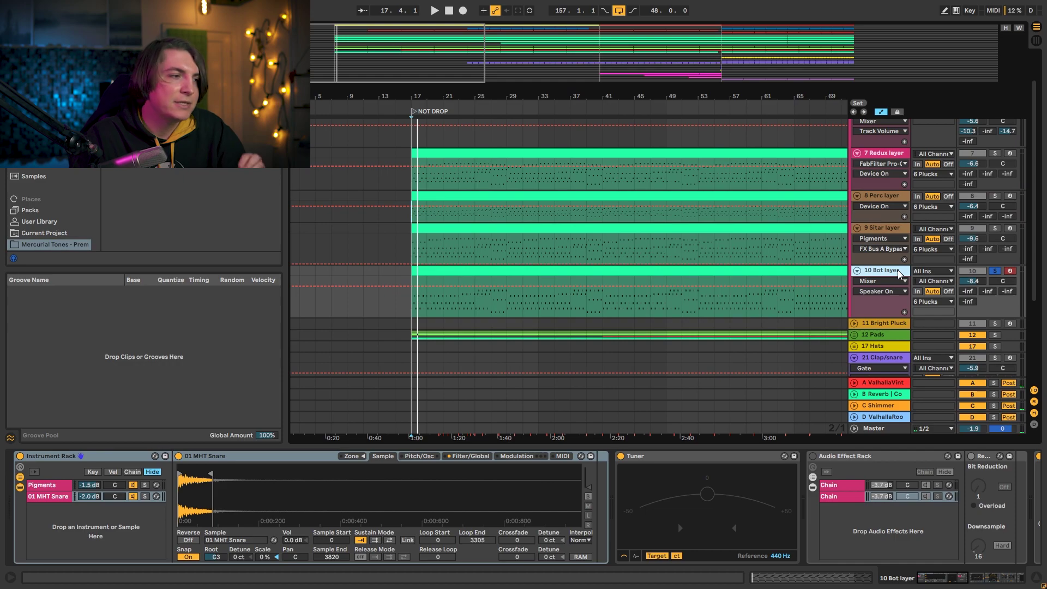
key("space")
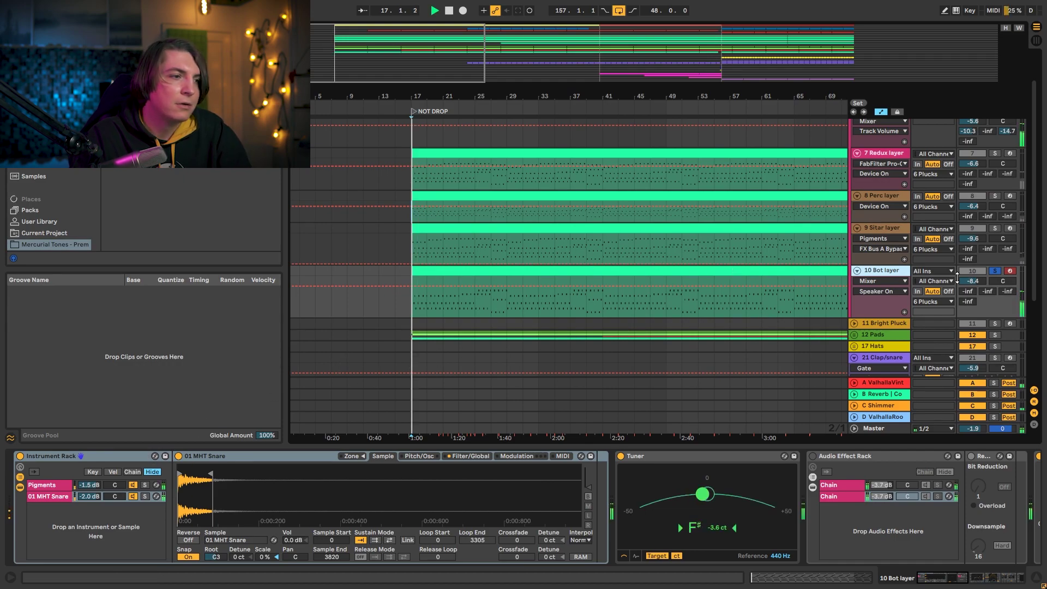
- Compare the 10 Bot layer with all tracks unsoloed and soloed again, and open its MIDI clip's notes
left_click(994, 271)
key("space")
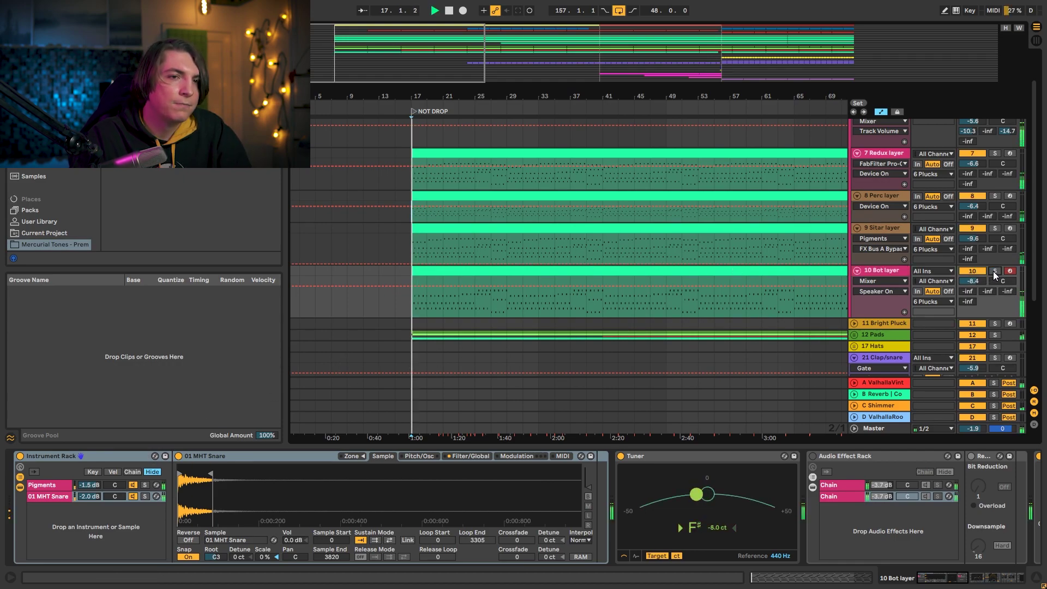
left_click(993, 270)
key("space")
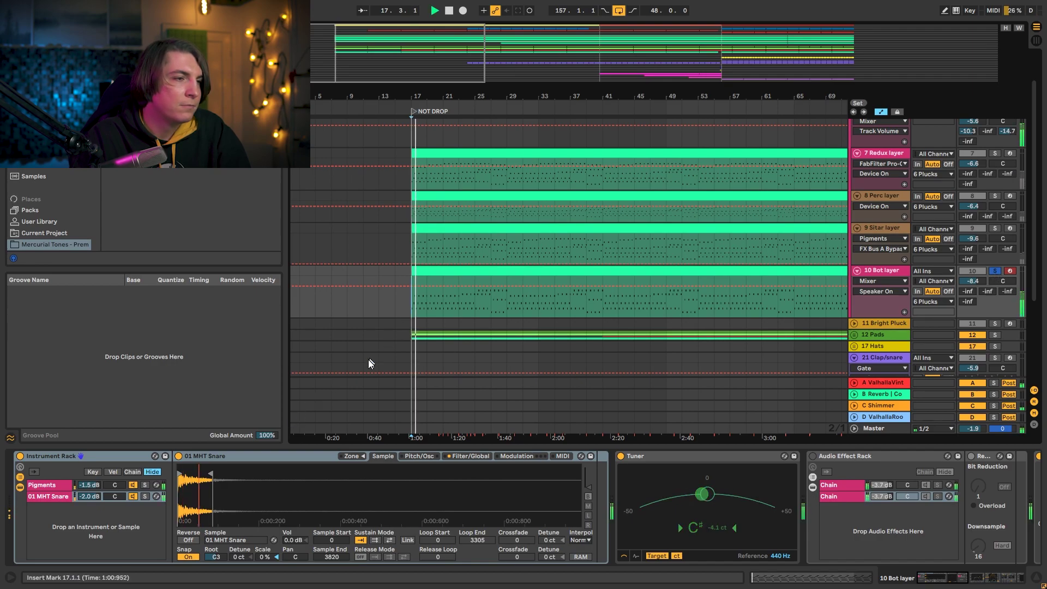
double_click(440, 271)
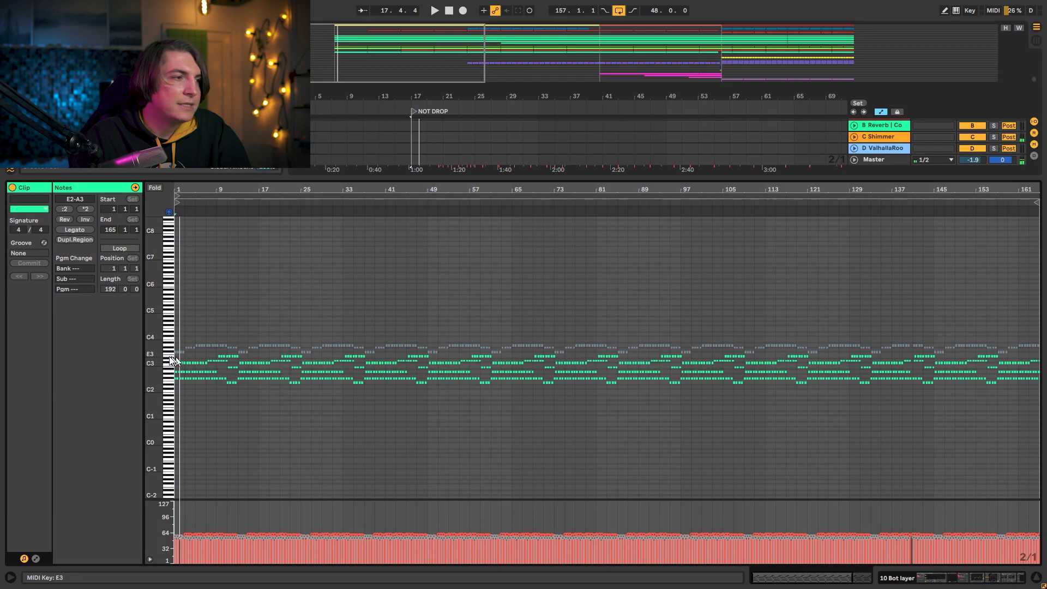
- Examine the 10 Bot layer clip's notes between C2 and C4 during playback and return to the track's devices
left_click_drag(156, 353, 284, 378)
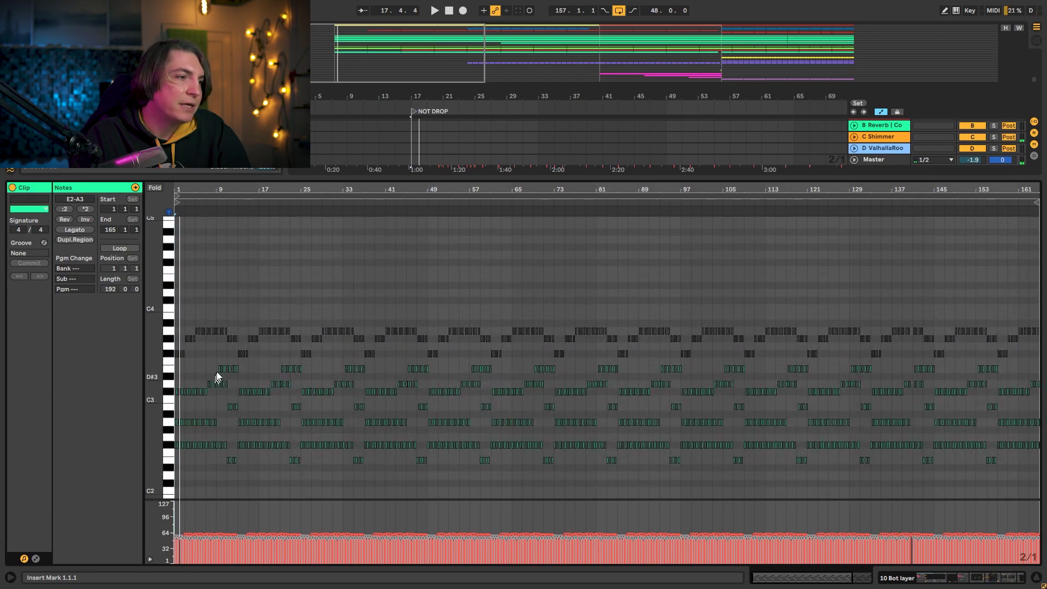
key("space")
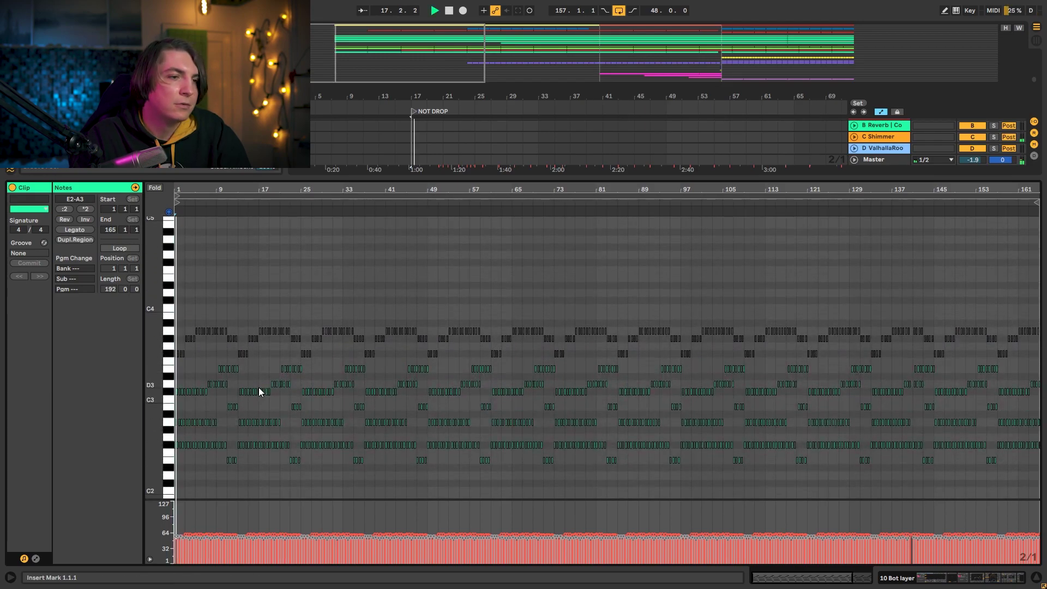
key("shift+Tab")
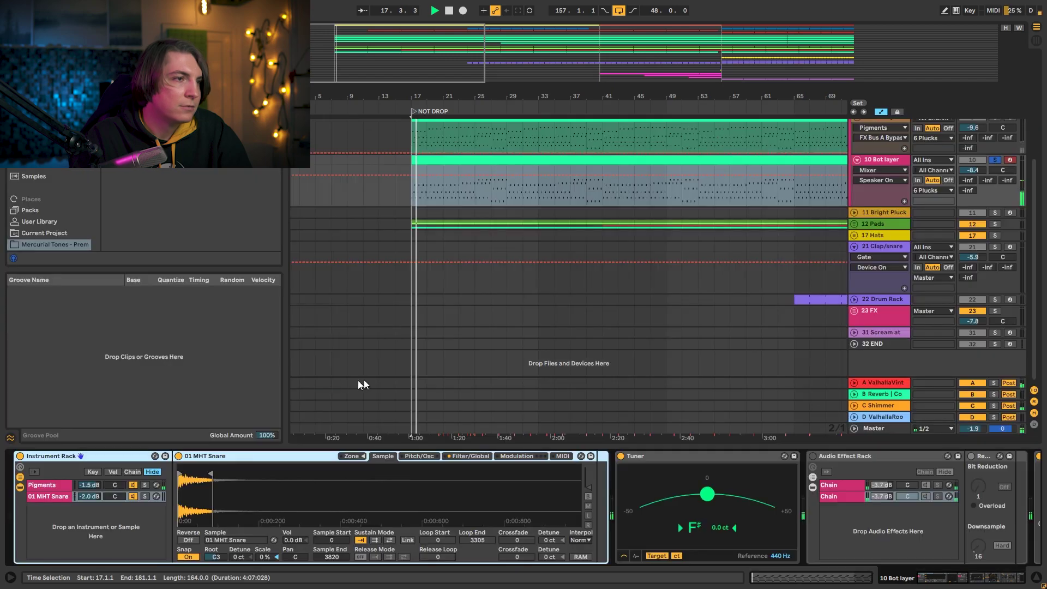
- Examine the wavetable, filter and envelopes of the Pigments chain in the 10 Bot layer's Instrument Rack while playing it
left_click(64, 486)
key("space")
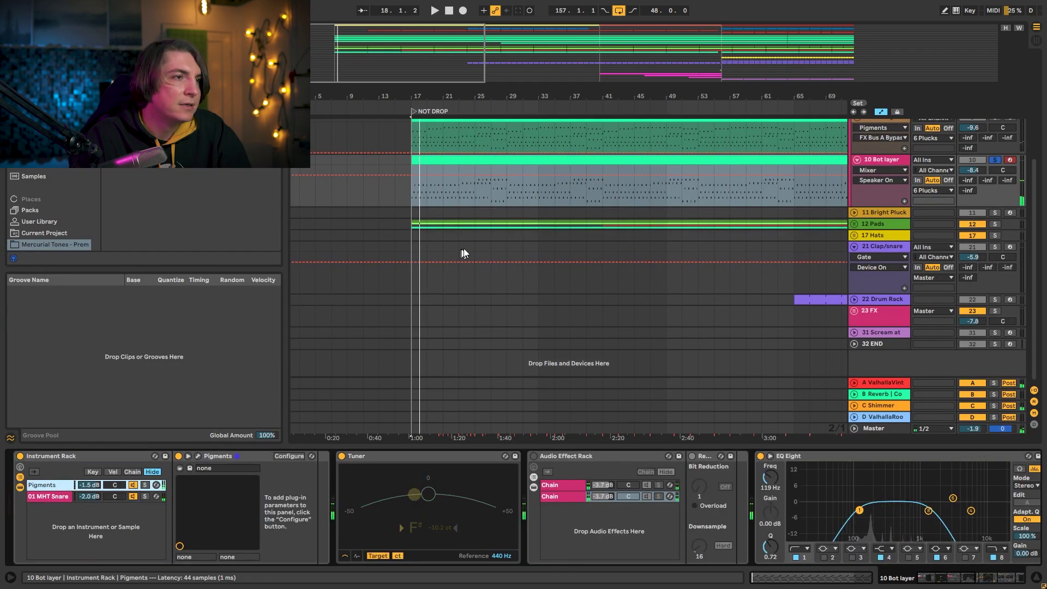
key("ctrl+alt+p")
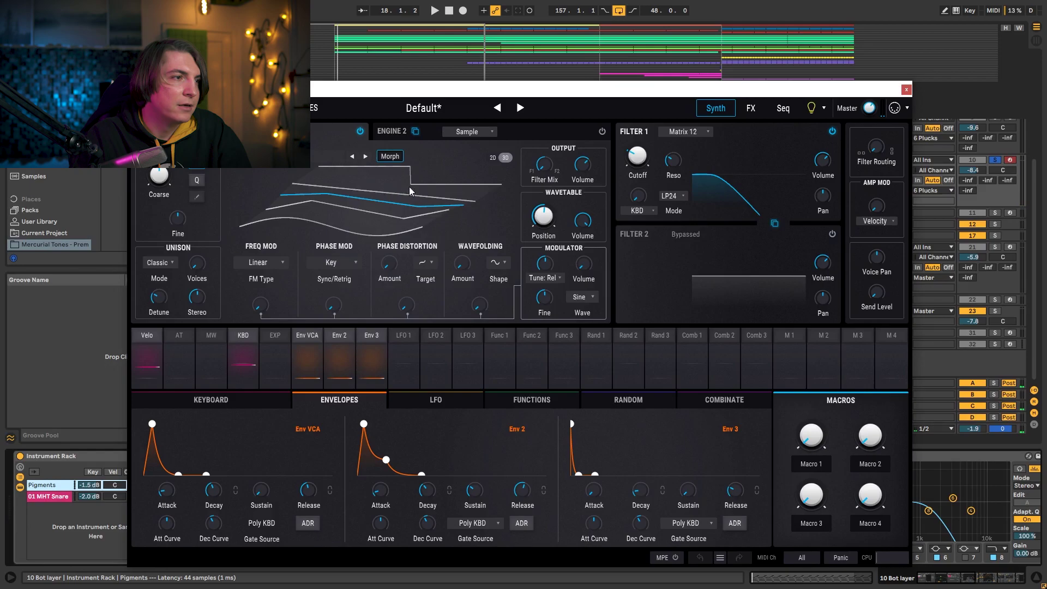
key("space")
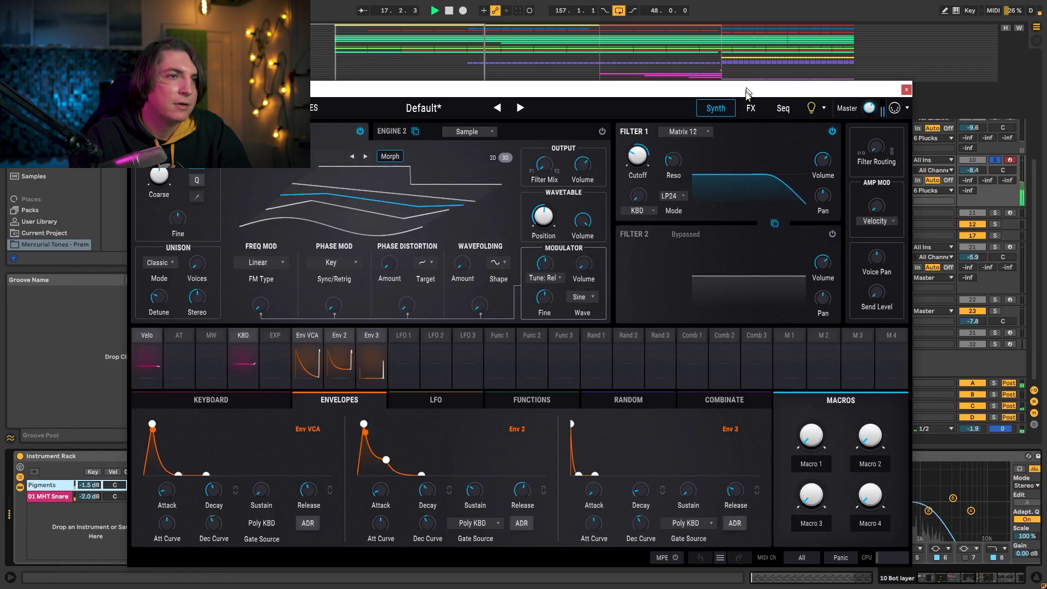
key("ctrl+alt+p")
- Solo the 6 Plucks group and play all of its pluck layers together from the NOT DROP marker
scroll(998, 175, "up", 5)
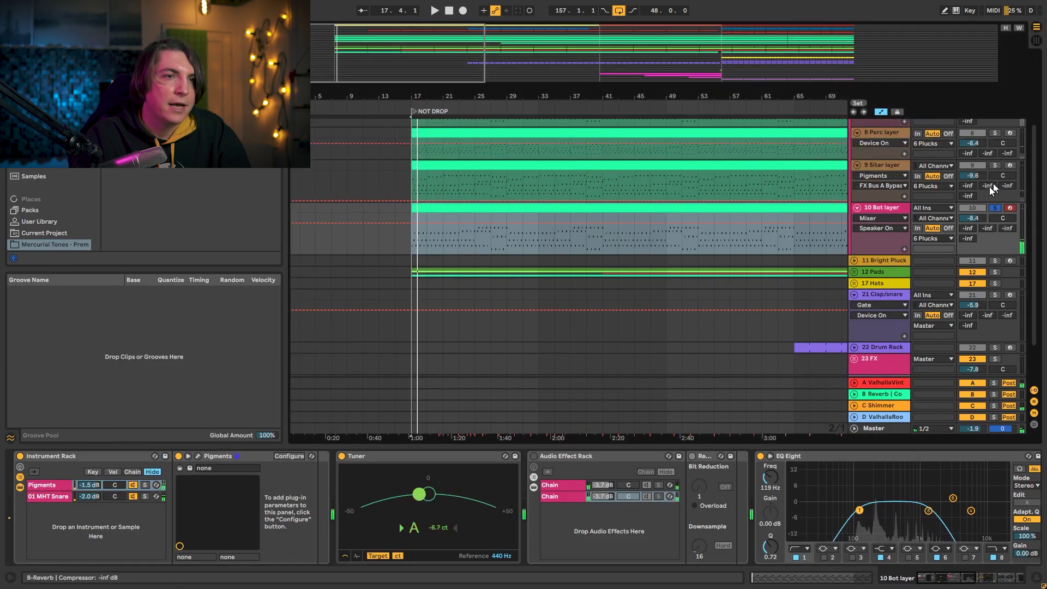
key("space")
left_click(995, 147)
key("space")
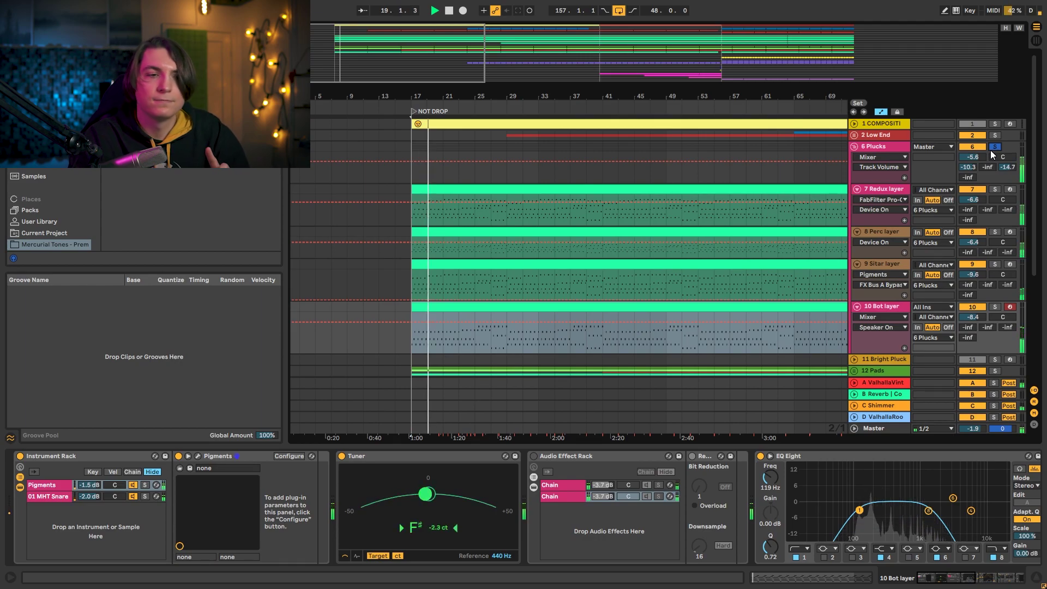
key("space")
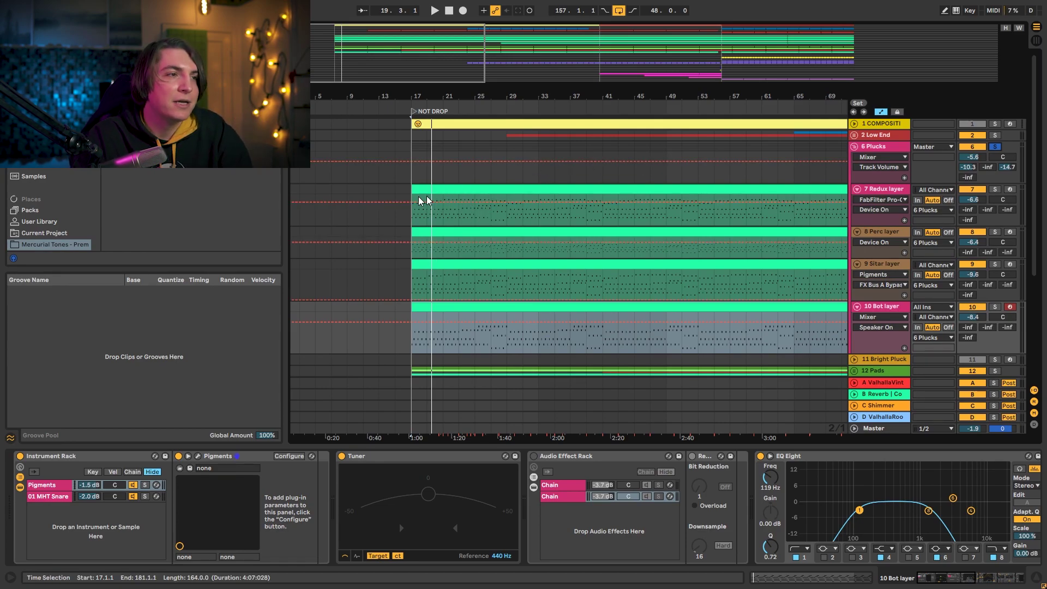
- Unfold the 11 Bright Pluck track and show its clip and F1 Cutoff automation across the whole arrangement
left_click(877, 191)
scroll(872, 198, "down", 2)
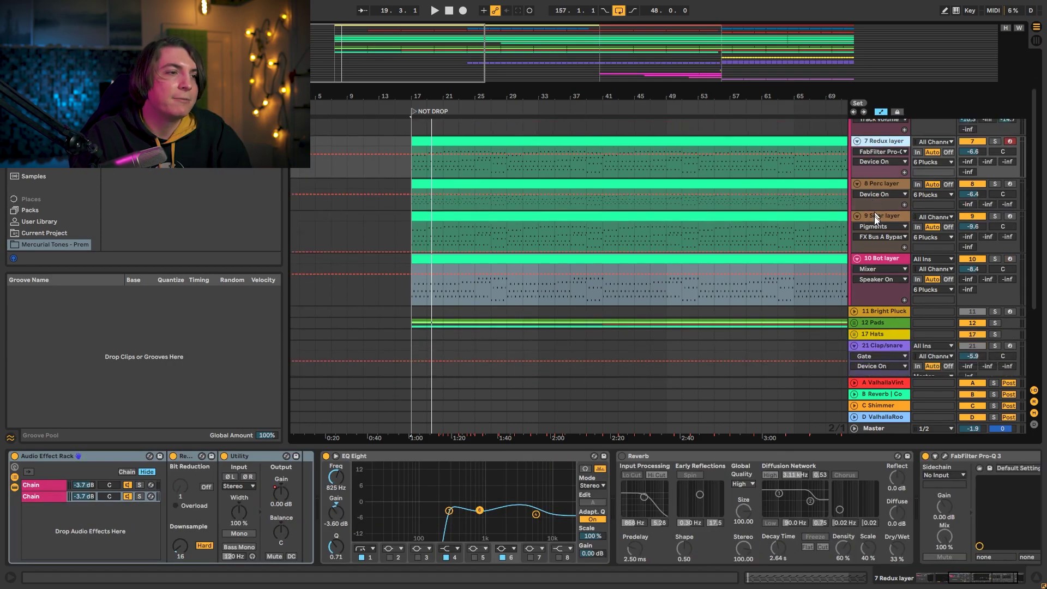
left_click(870, 311)
left_click(854, 311)
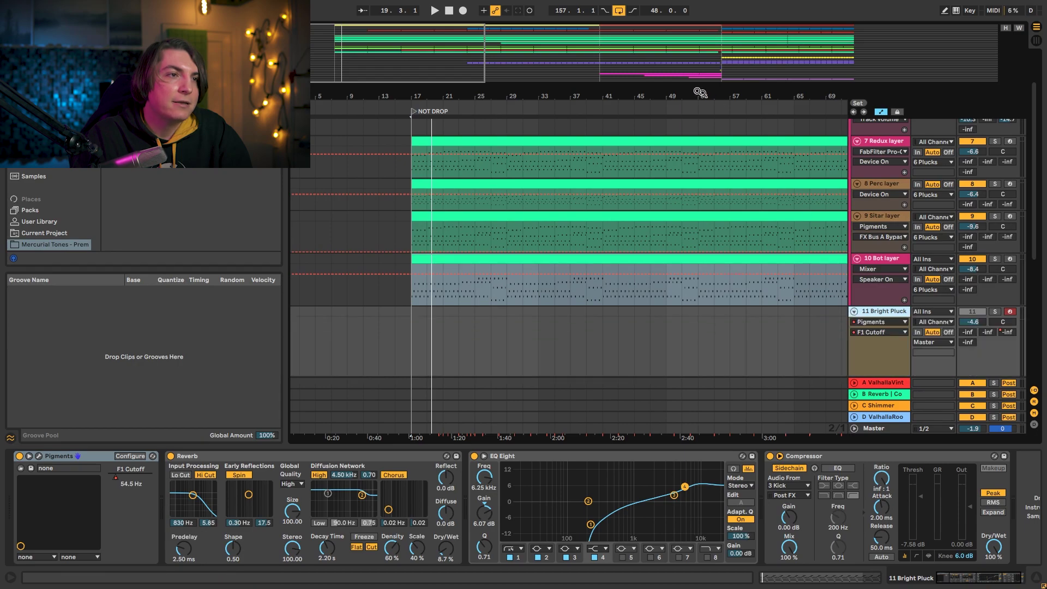
left_click_drag(627, 92, 627, 65)
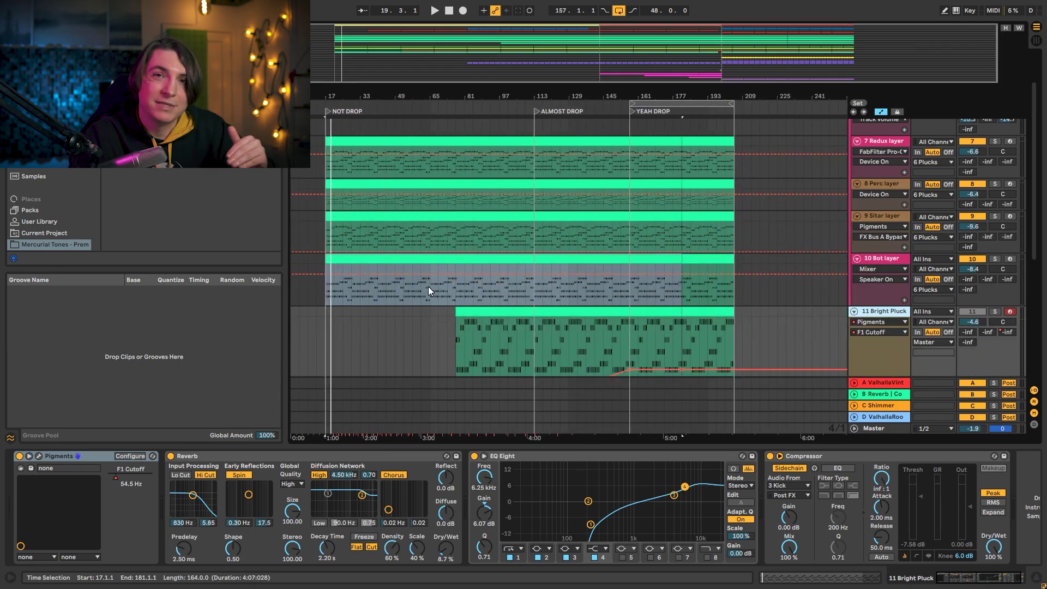
scroll(524, 332, "down", 2)
- Solo the 11 Bright Pluck track and play it from ALMOST DROP and from bar 161 in the YEAH DROP section
left_click(532, 332)
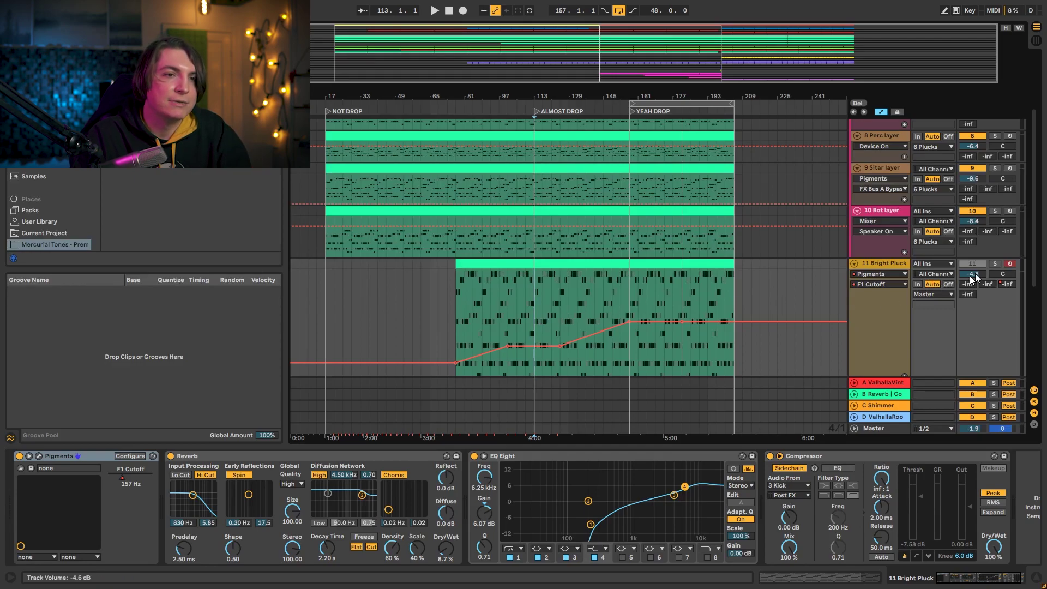
left_click(995, 263)
key("space")
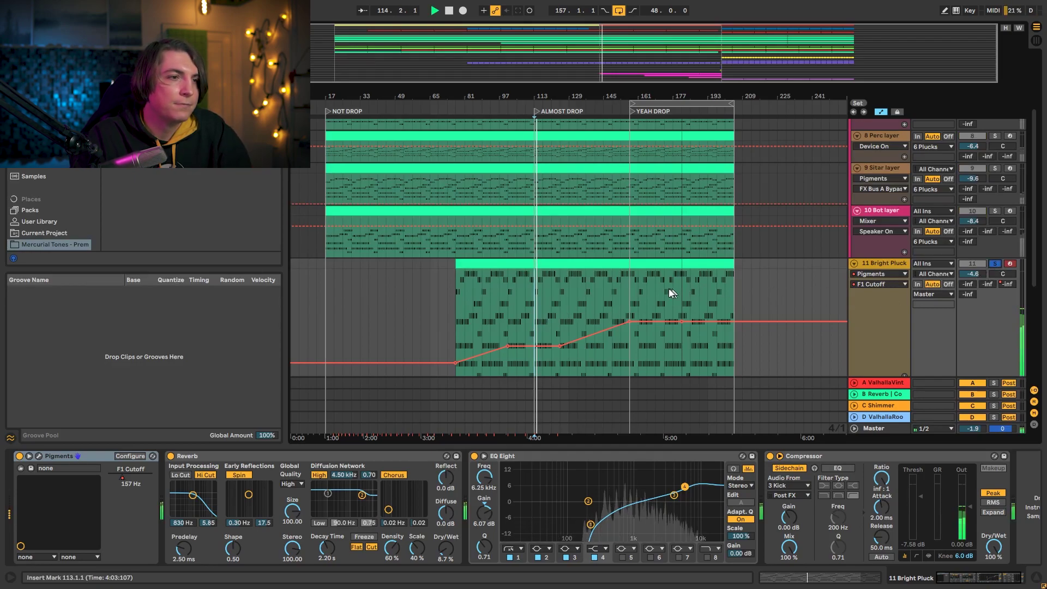
left_click(636, 287)
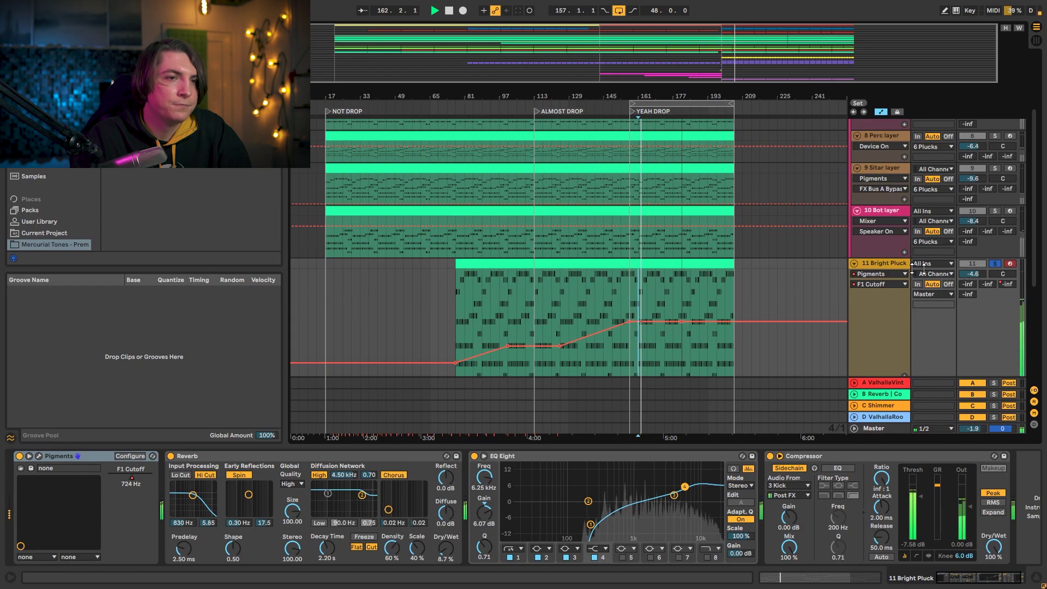
key("space")
- Open the Bright Pluck's Pigments and examine its Engine 2 Analog oscillators and Engine 1 Tutti - Octaved sample
left_click(38, 456)
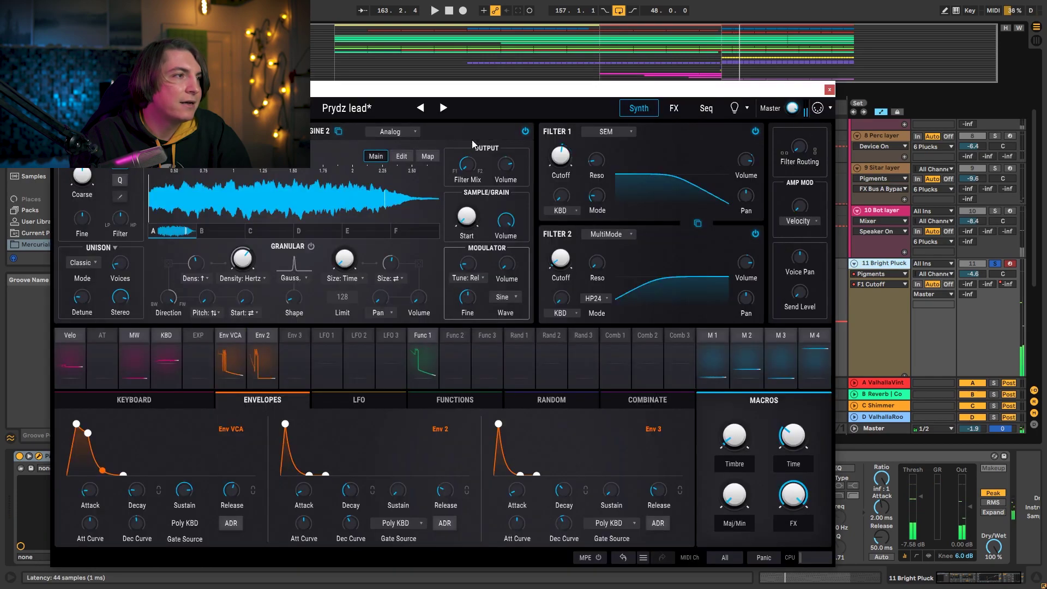
left_click_drag(377, 94, 582, 66)
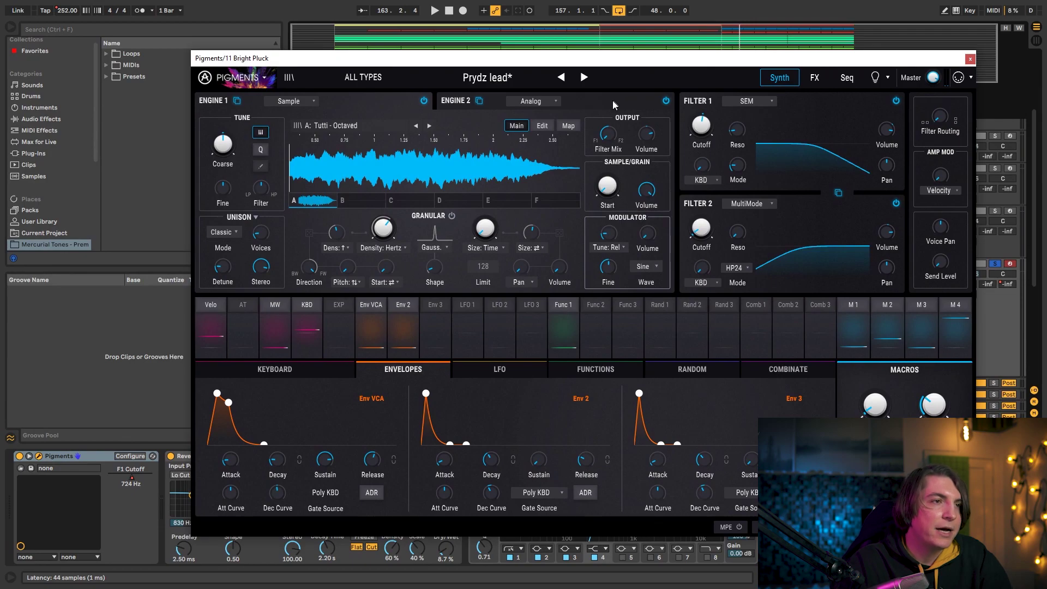
left_click(613, 100)
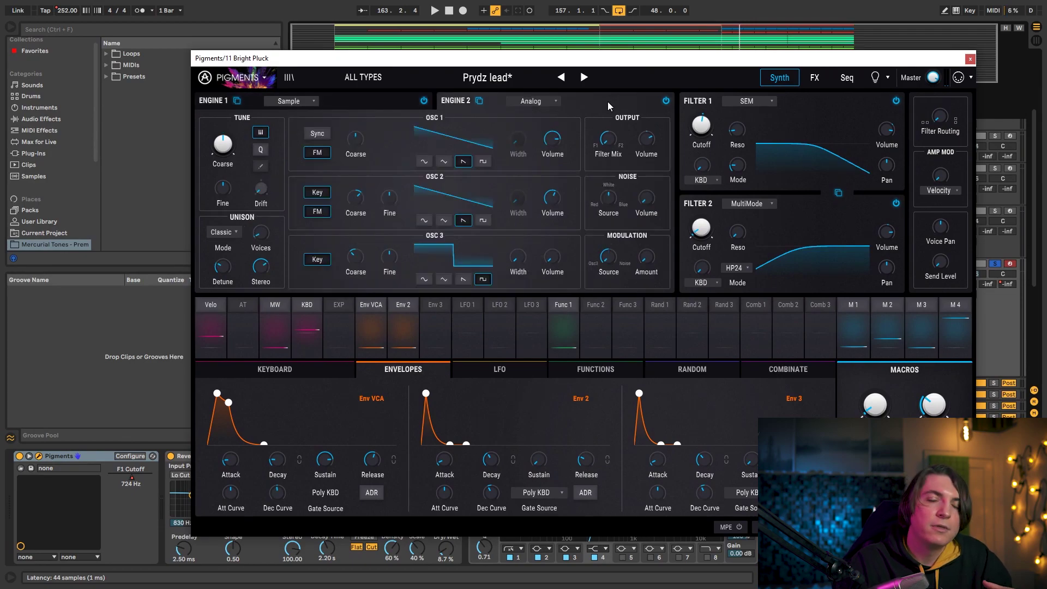
left_click(338, 94)
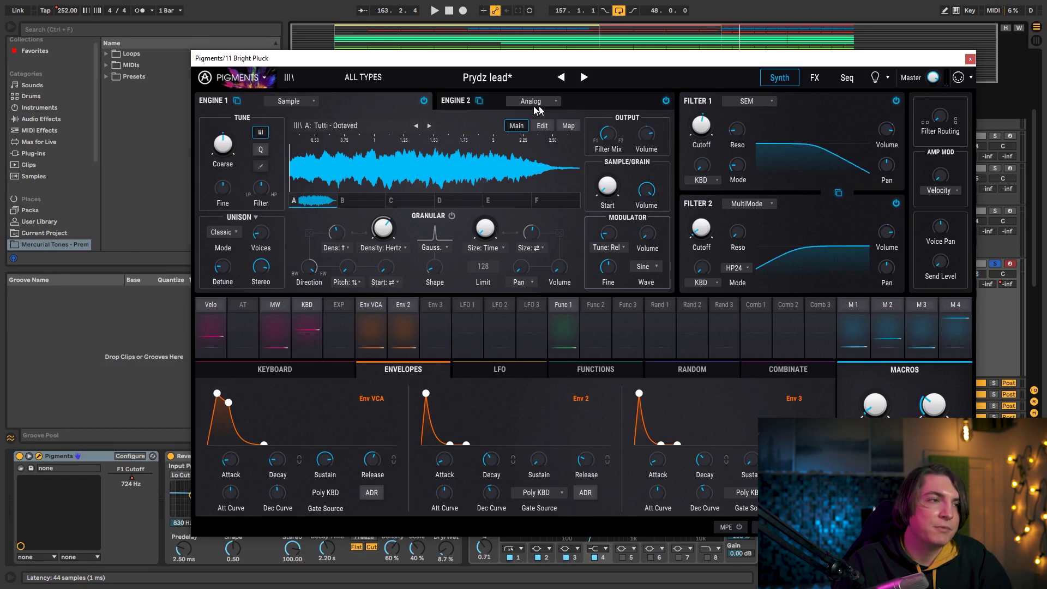
- Audition the Bright Pluck with Engine 1 bypassed, and again with Engine 2 bypassed and Engine 1 on
key("space")
left_click(424, 100)
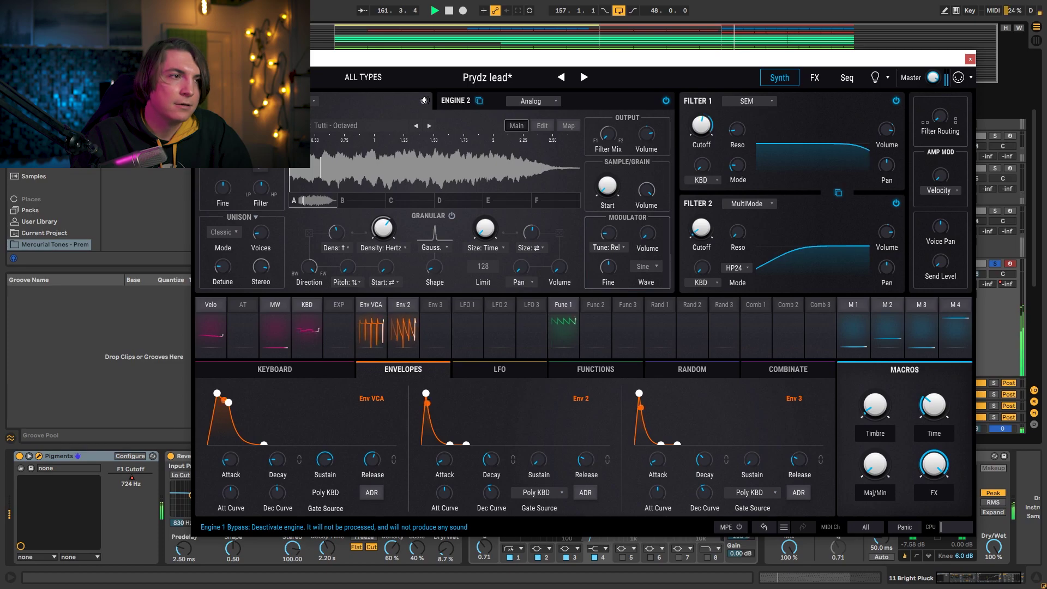
left_click(422, 101)
left_click(603, 95)
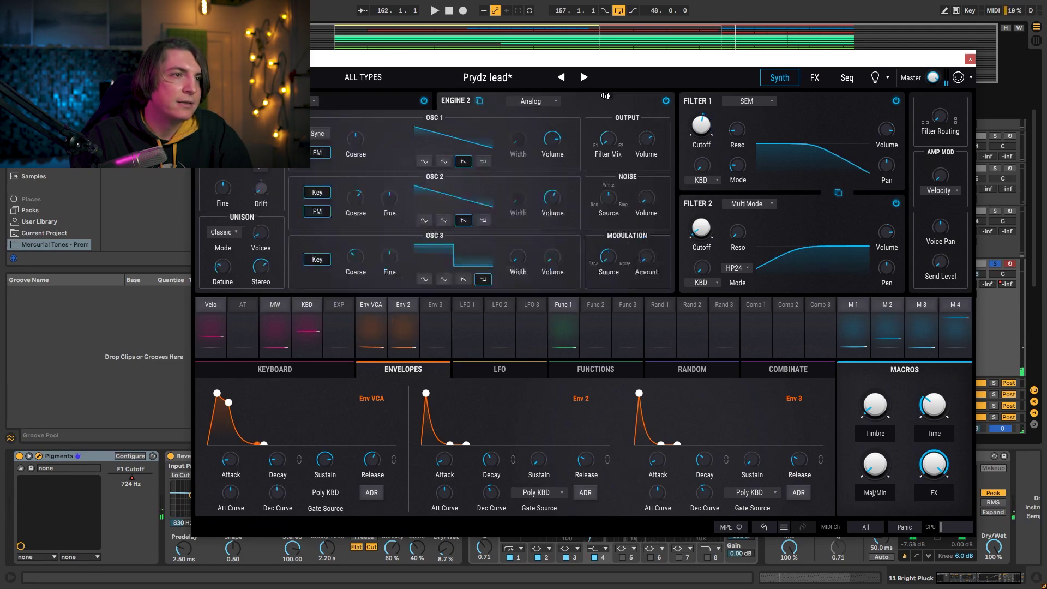
left_click(666, 100)
key("space")
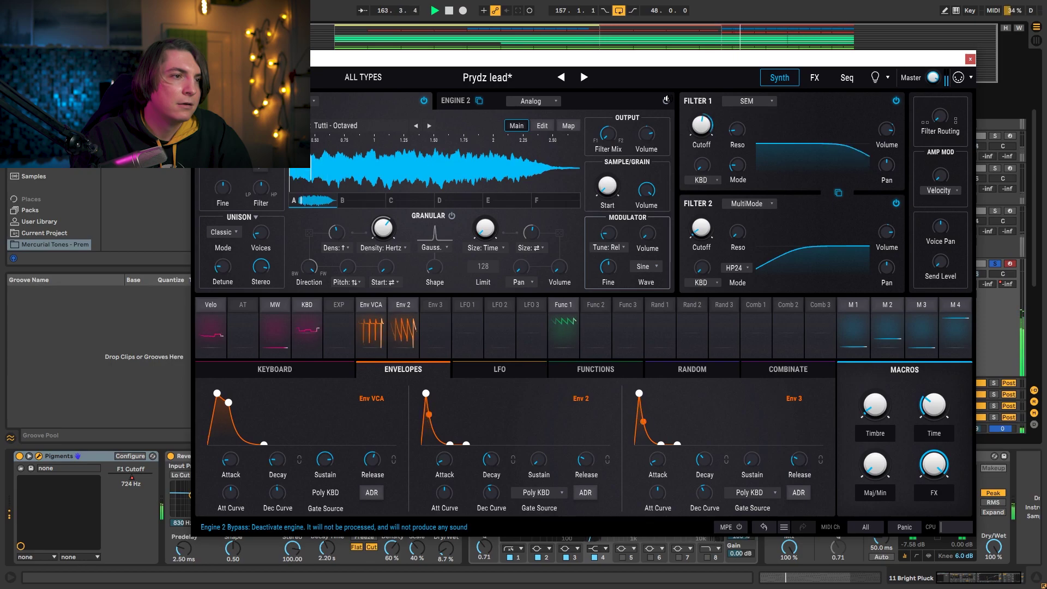
key("space")
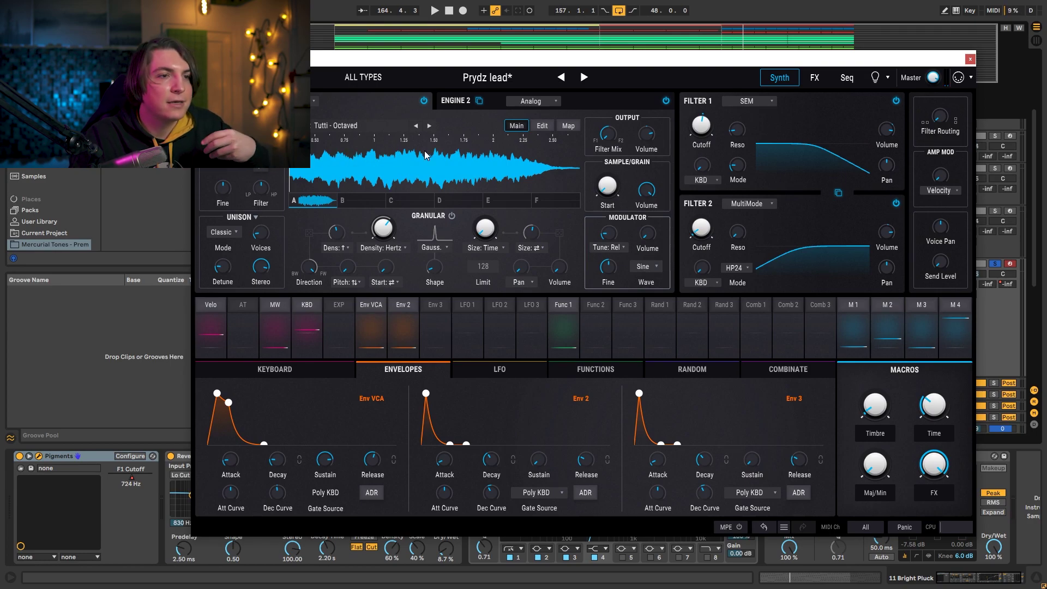
- Play the Bright Pluck with both engines on and examine its filters and envelopes
left_click_drag(736, 166, 467, 332)
key("space")
left_click(426, 393)
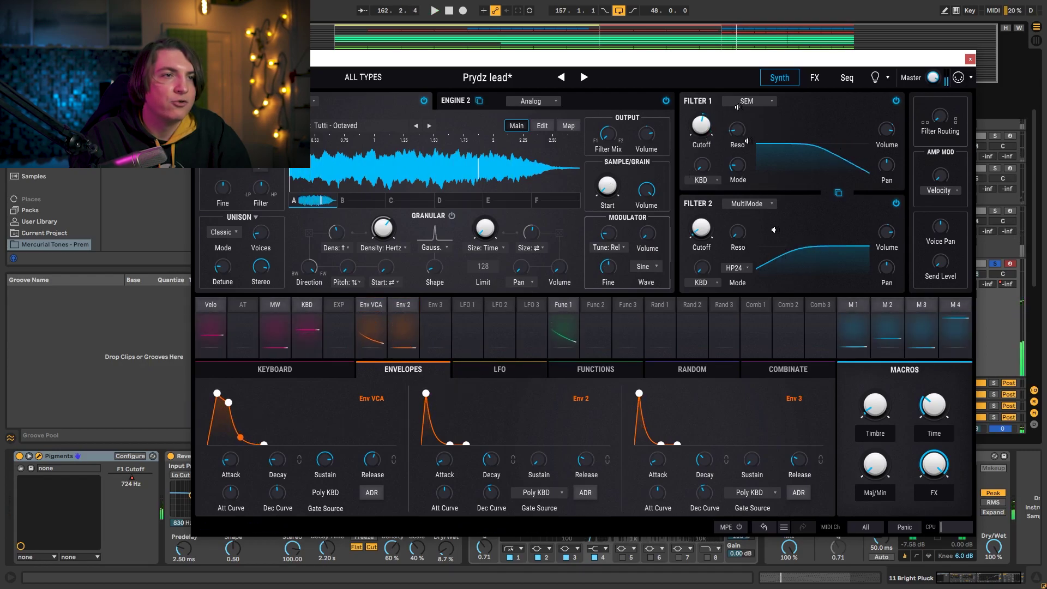
- Show the Bright Pluck's Pigments FX page and audition its bus effects, including the Wavefolder, Overdrive and Flanger
left_click(813, 77)
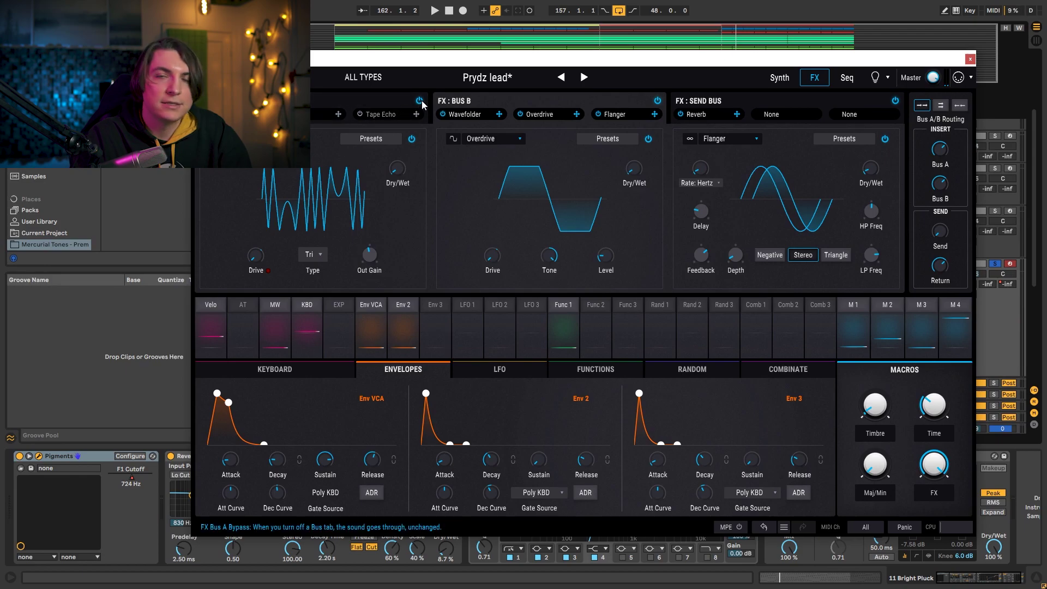
key("space")
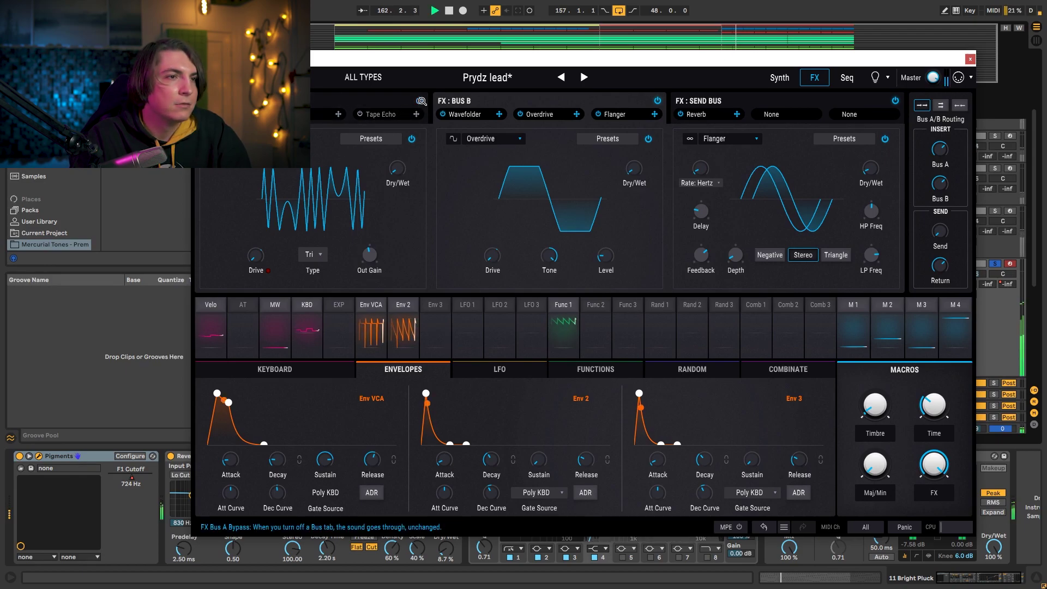
key("space")
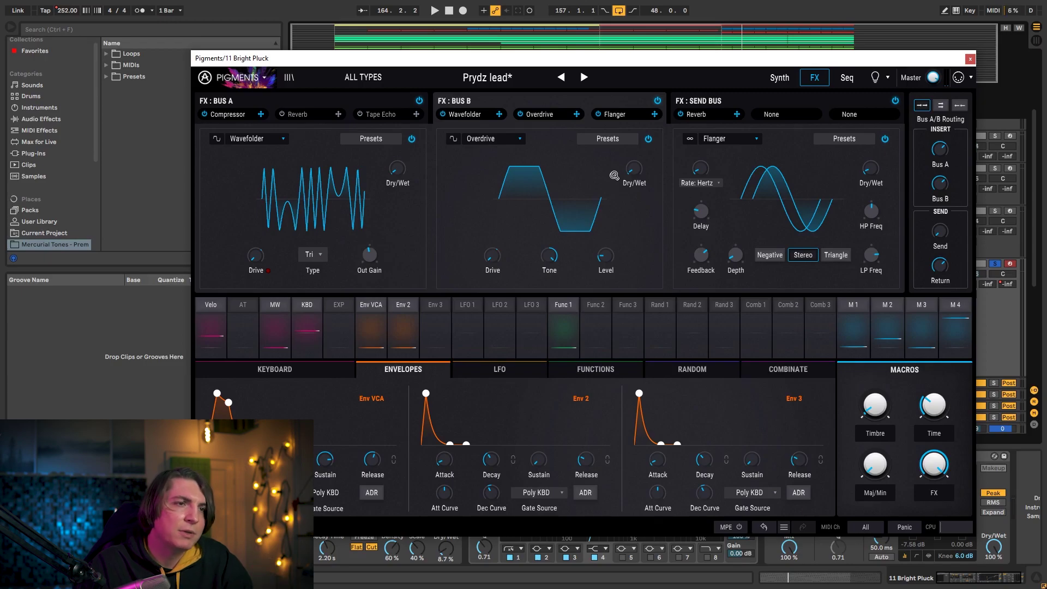
key("space")
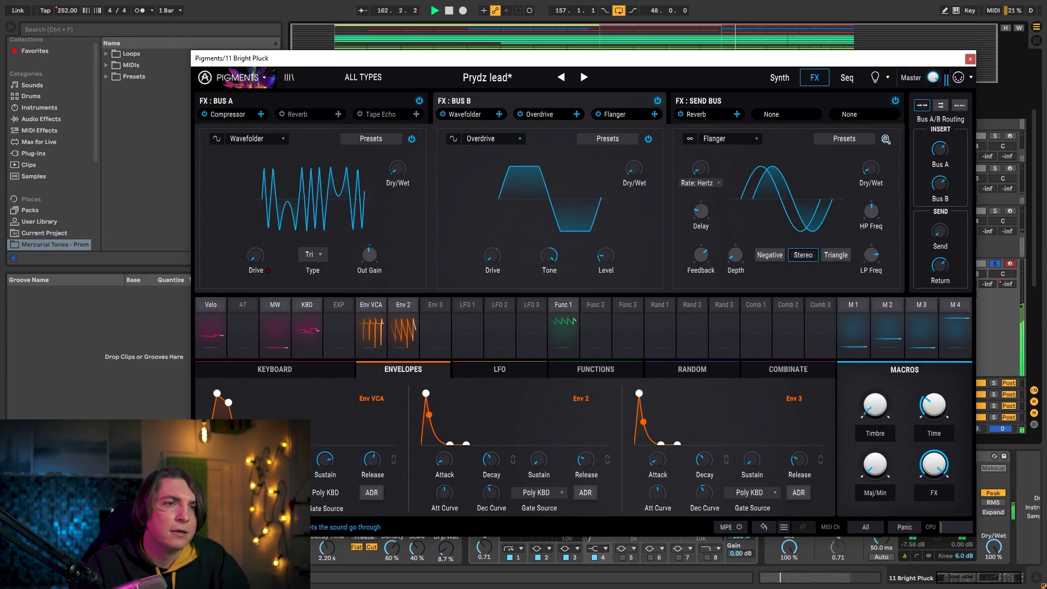
key("space")
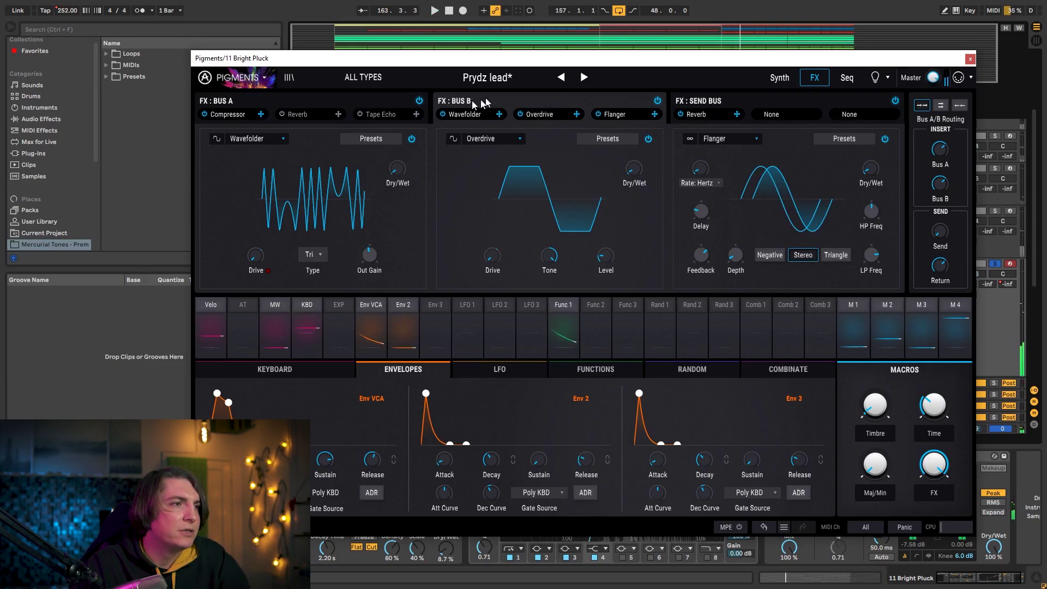
- Examine the Bus A effects with the Compressor while playing the Bright Pluck, and close Pigments
left_click(381, 114)
key("space")
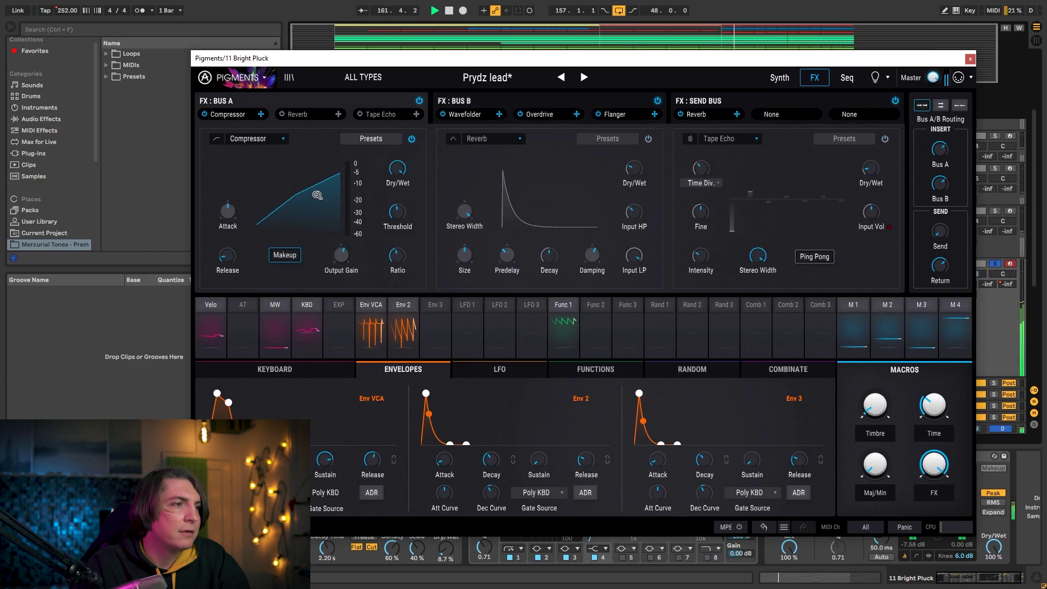
key("space")
left_click(970, 58)
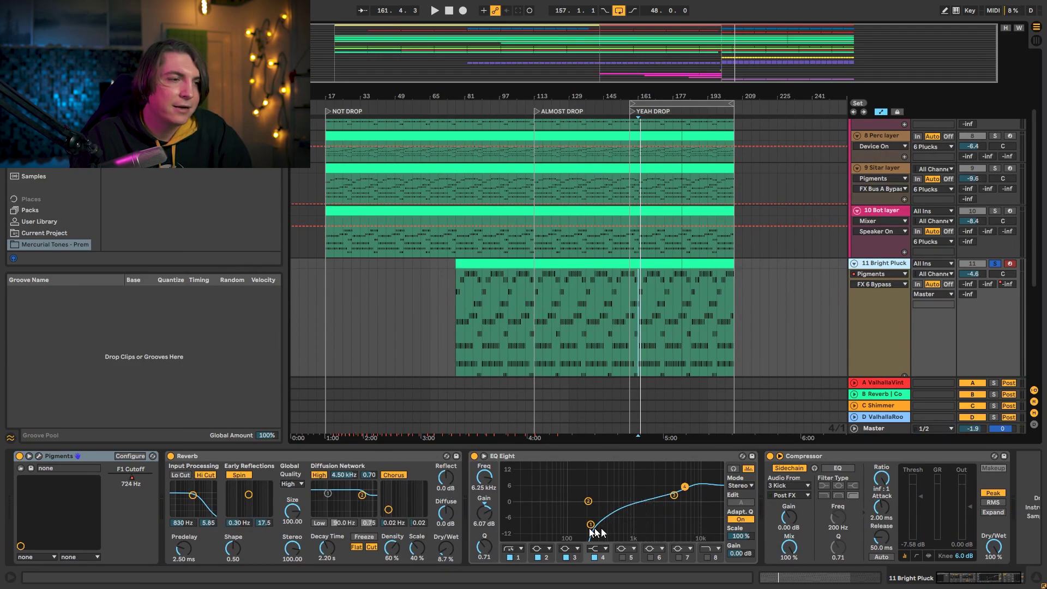
- Solo the 6 Plucks group together with the 11 Bright Pluck track and play both in the YEAH DROP section
key("space")
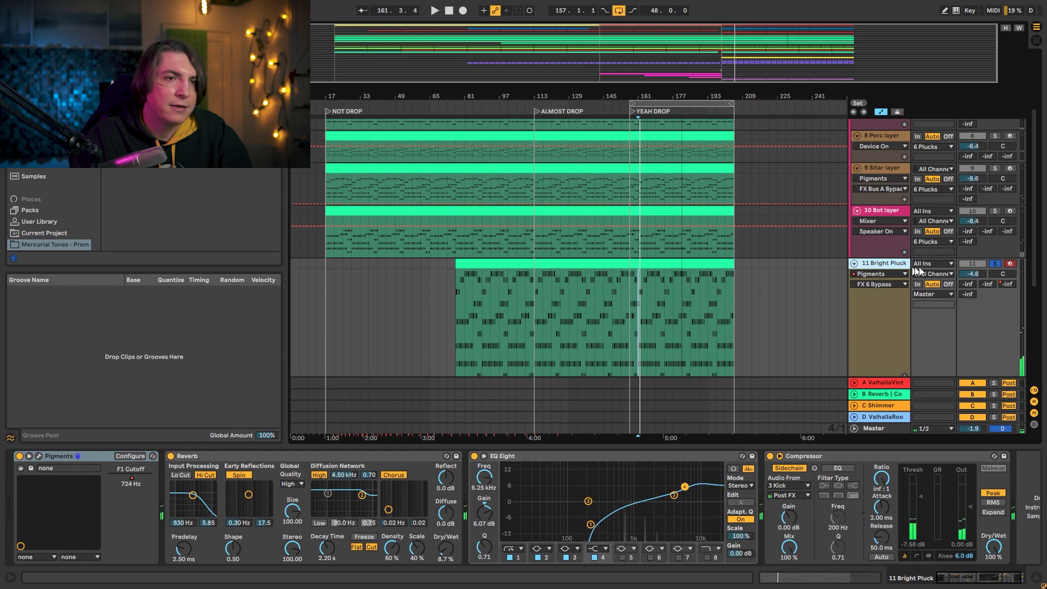
scroll(954, 246, "up", 5)
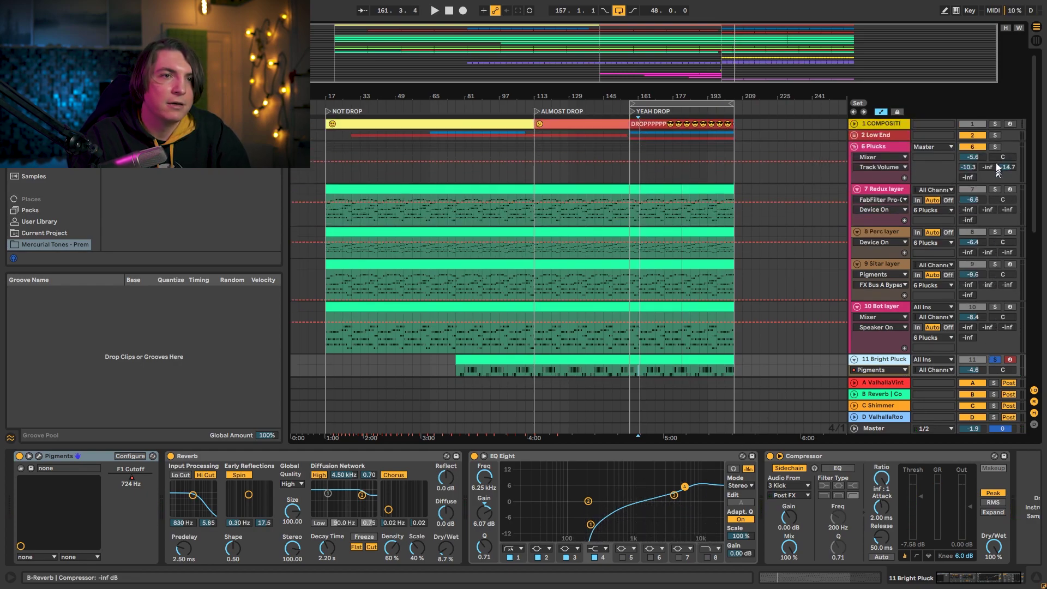
left_click(995, 146)
key("space")
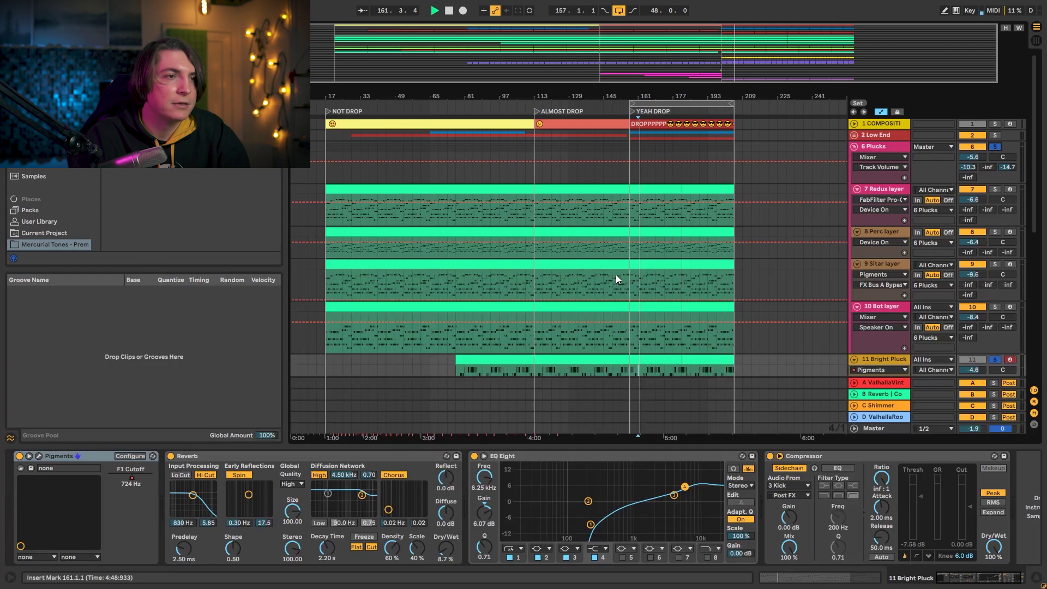
left_click_drag(673, 89, 554, 94)
scroll(669, 198, "down", 5)
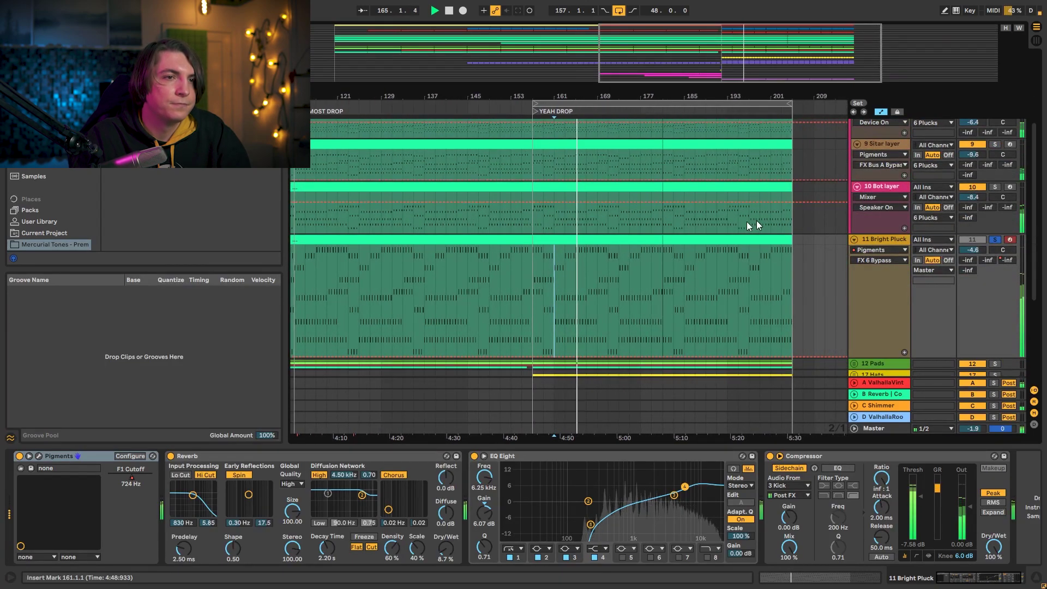
- Stop playback and unfold the 12 Pads group to show its tracks
scroll(800, 221, "down", 2)
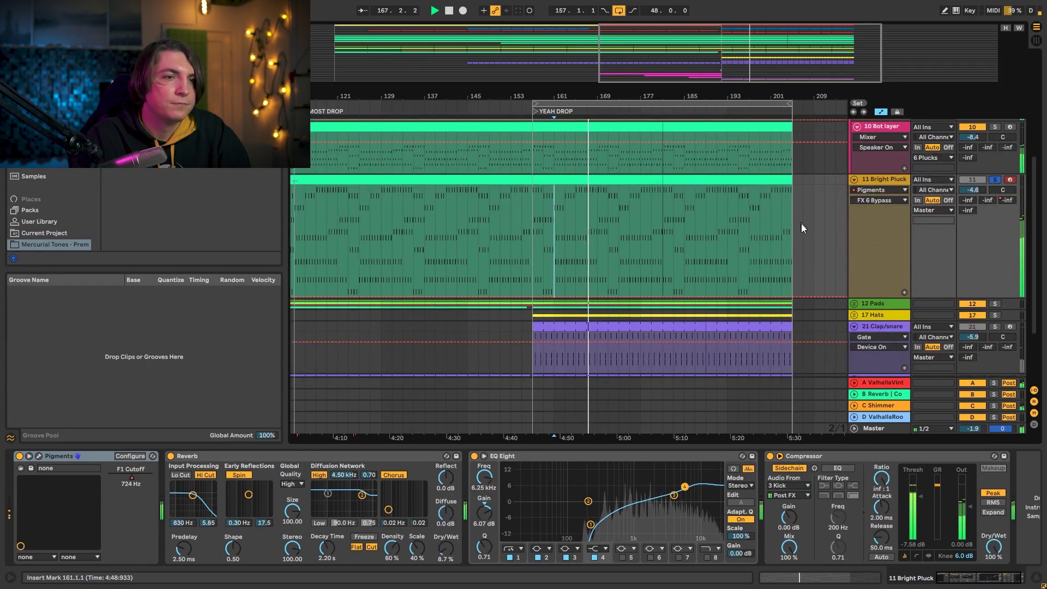
key("space")
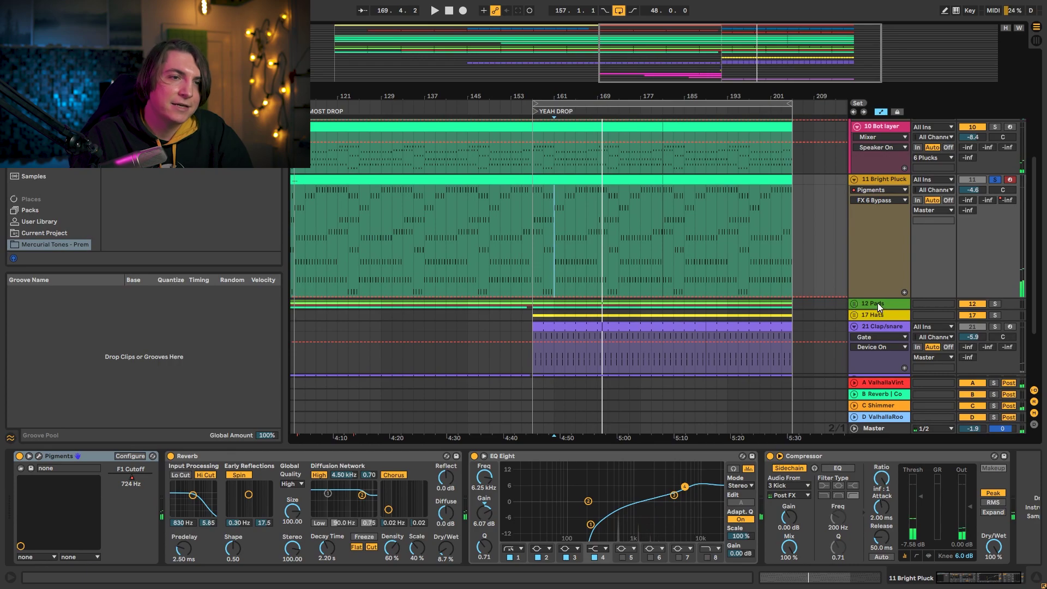
left_click(874, 303)
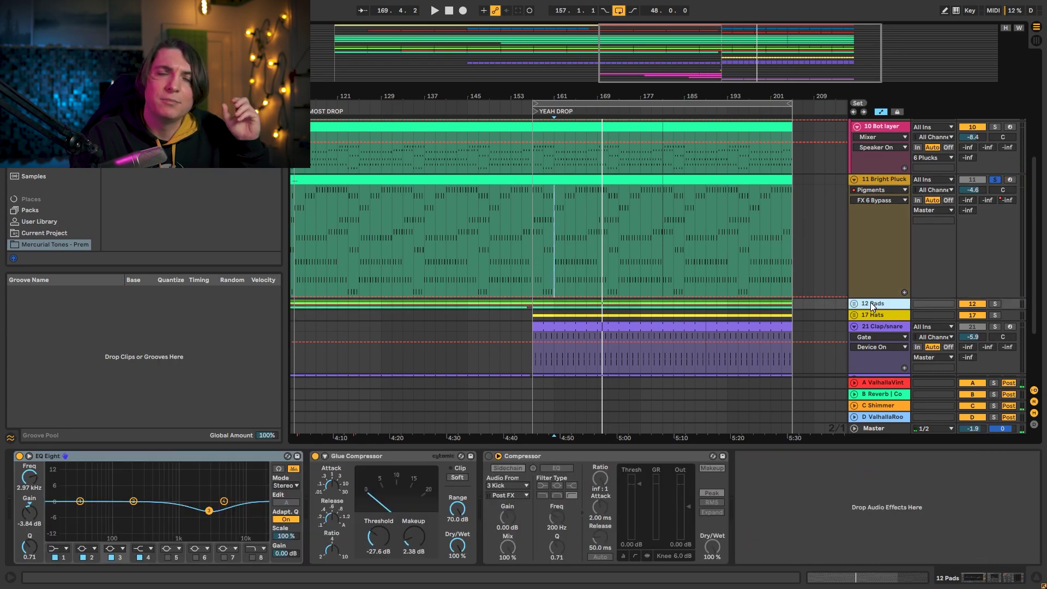
key("Right")
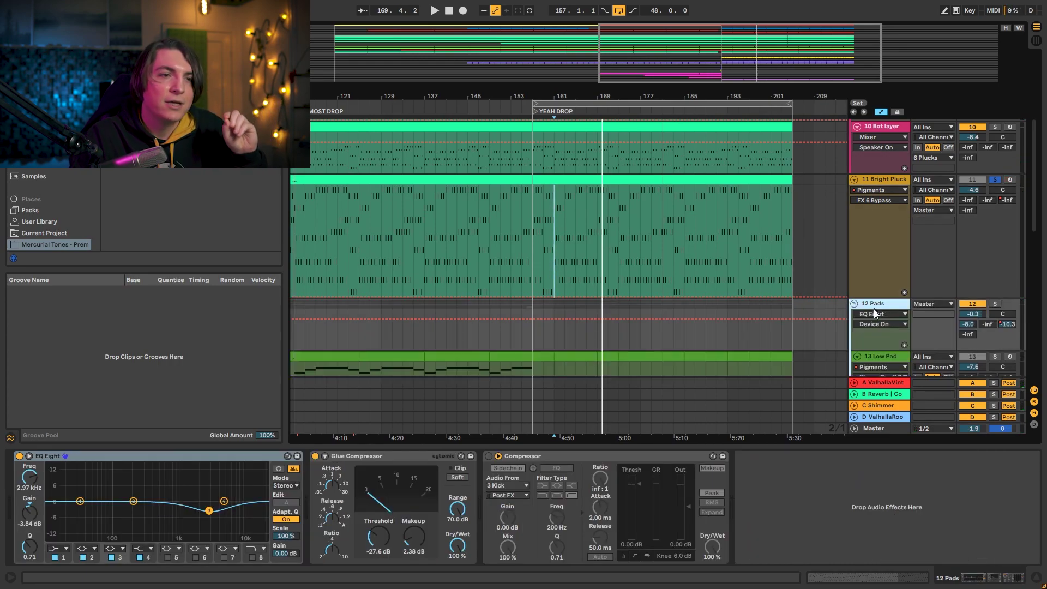
- Solo the 13 Low Pad track and play it from bar 17, the start of the NOT DROP section
left_click_drag(659, 93, 681, 49)
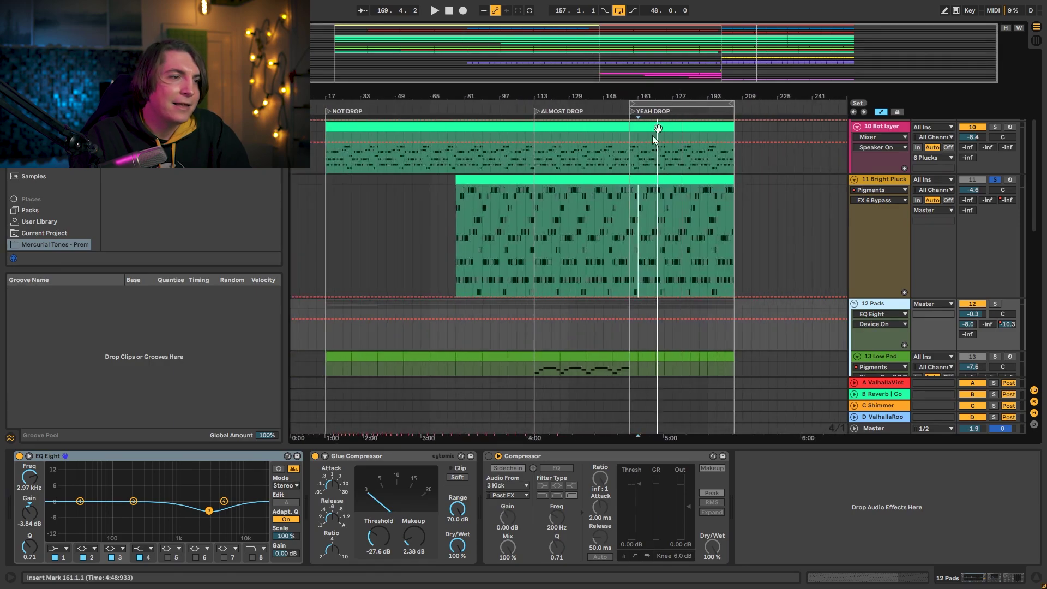
scroll(662, 124, "down", 4)
left_click_drag(330, 86, 329, 118)
left_click(372, 305)
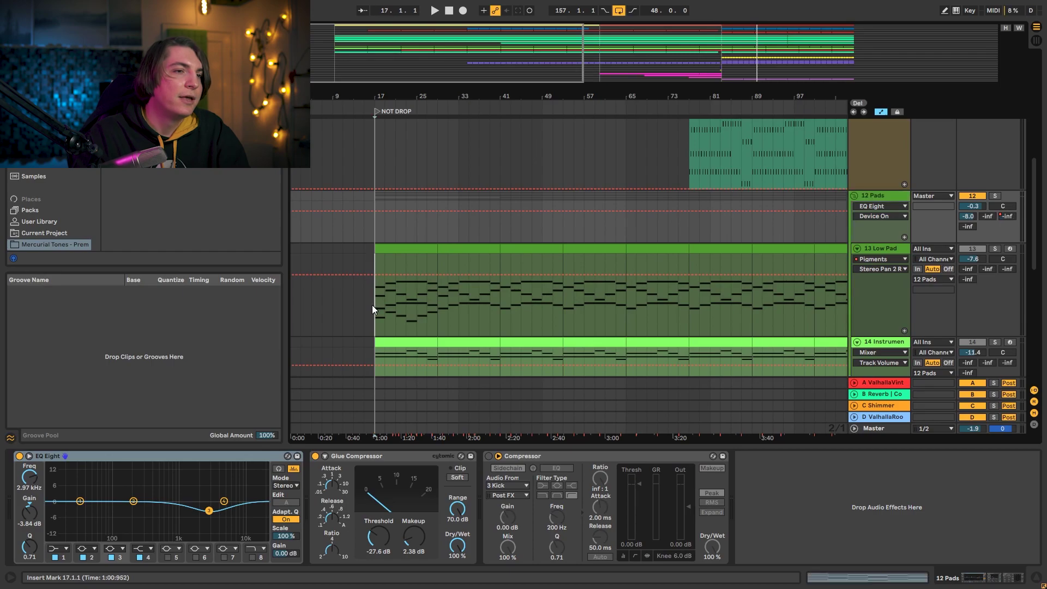
left_click(994, 249)
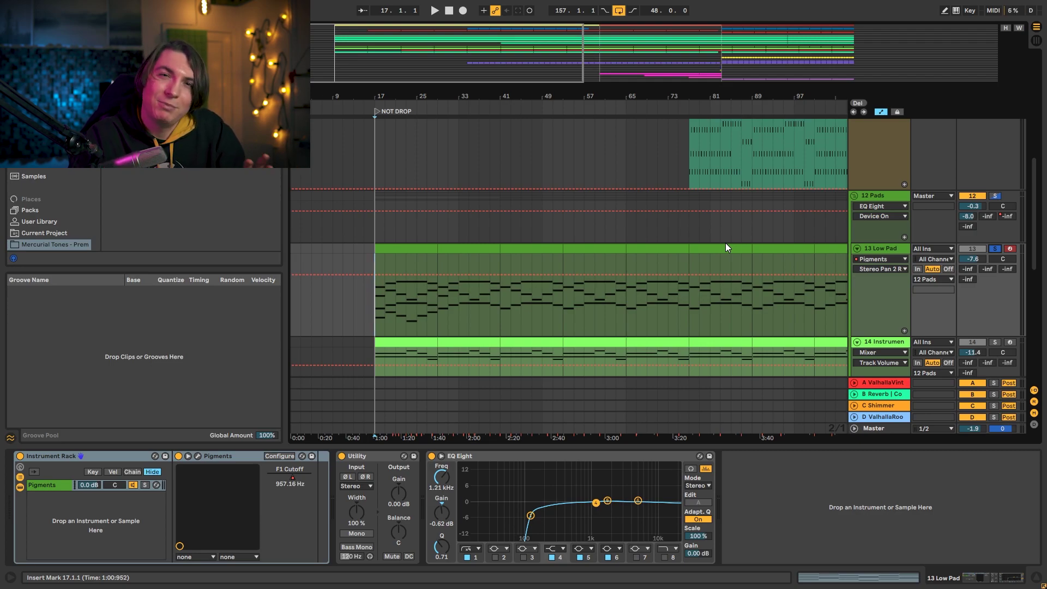
left_click_drag(394, 88, 395, 55)
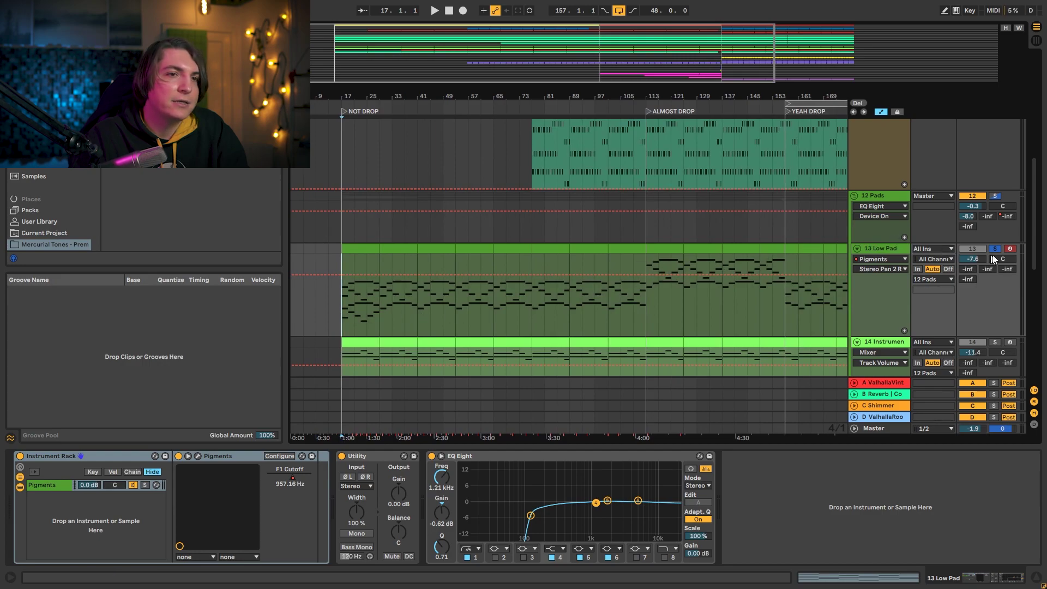
key("space")
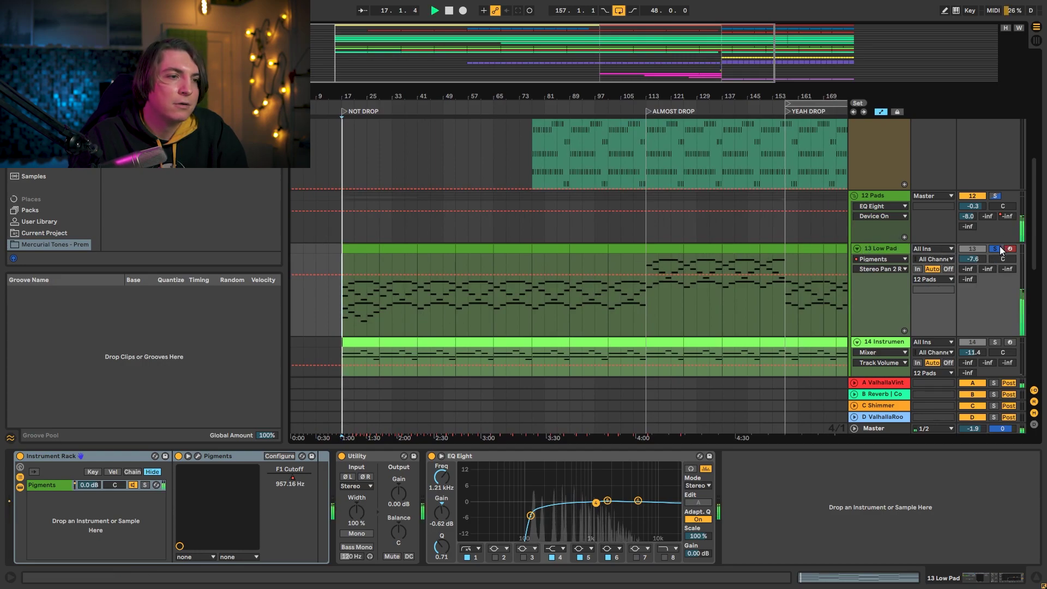
- Open the Low Pad's Pigments on the Synth page and examine its engines
left_click(197, 455)
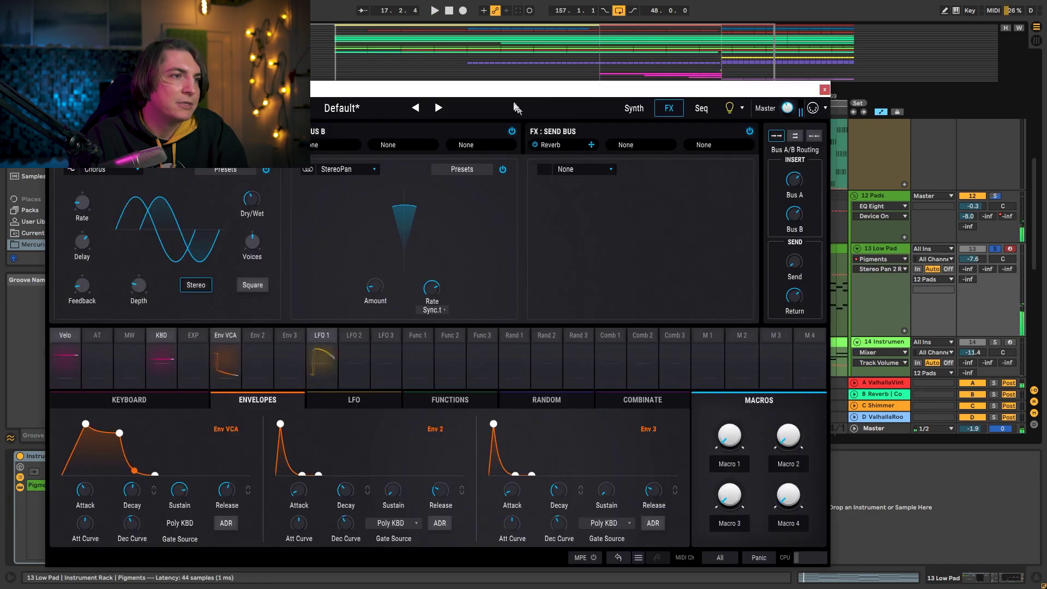
left_click(791, 82)
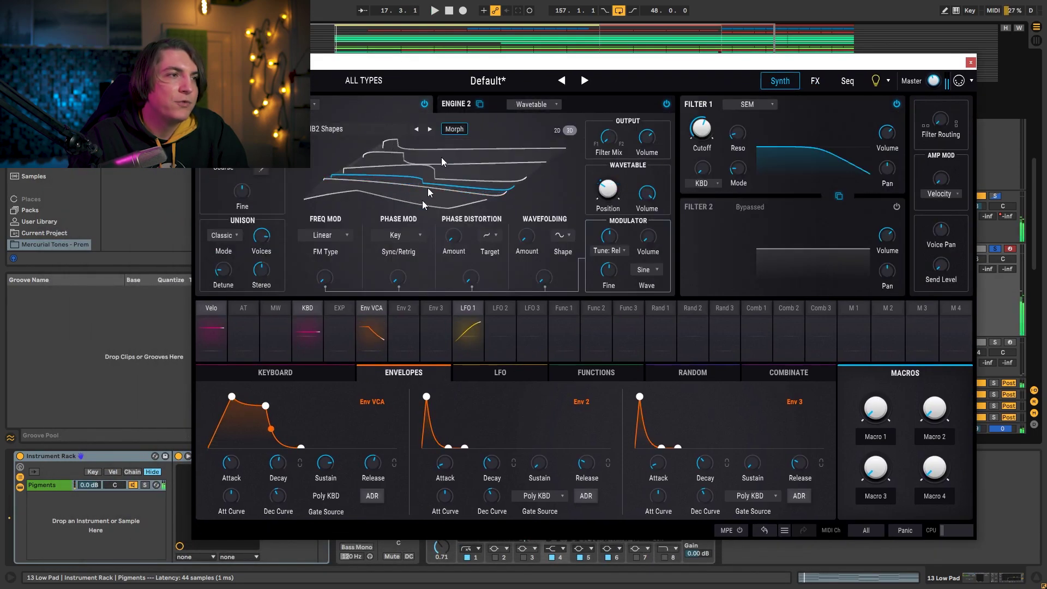
left_click(613, 104)
left_click(355, 105)
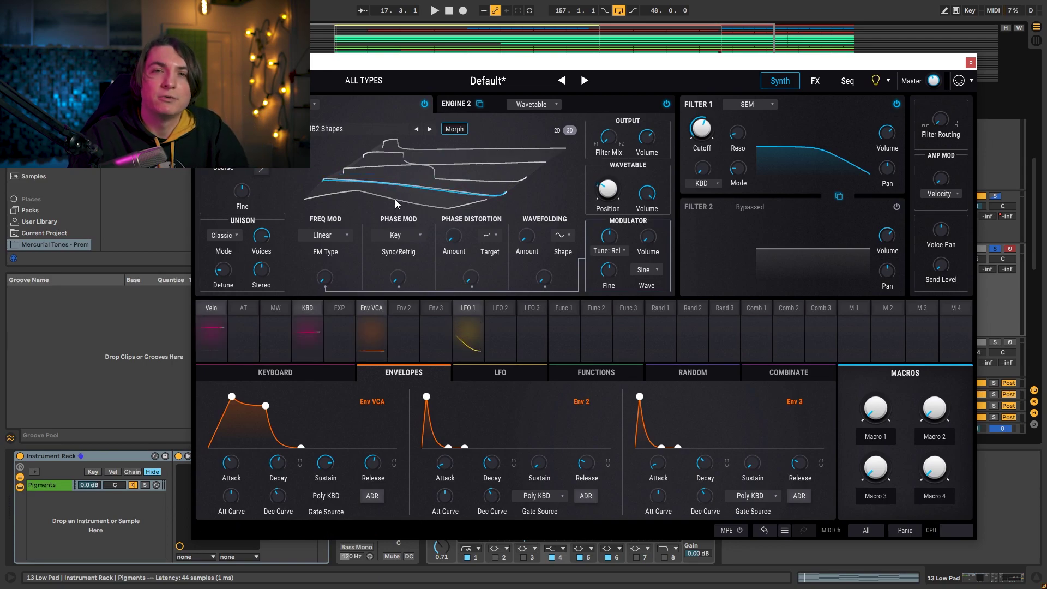
- Play the Low Pad while examining its Pigments FX page, close the plug-in and stop playback
key("space")
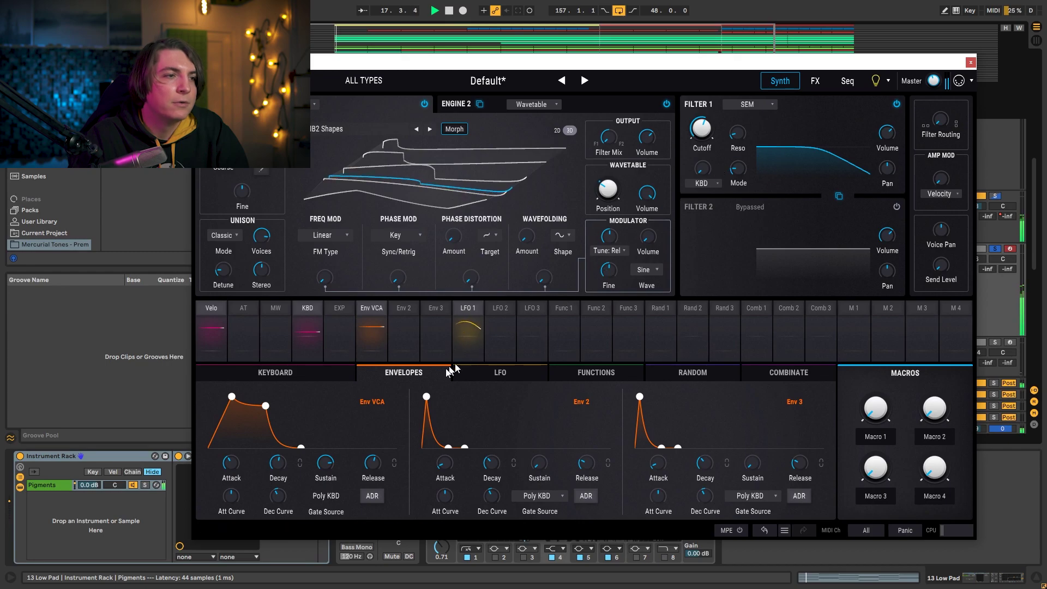
left_click(815, 80)
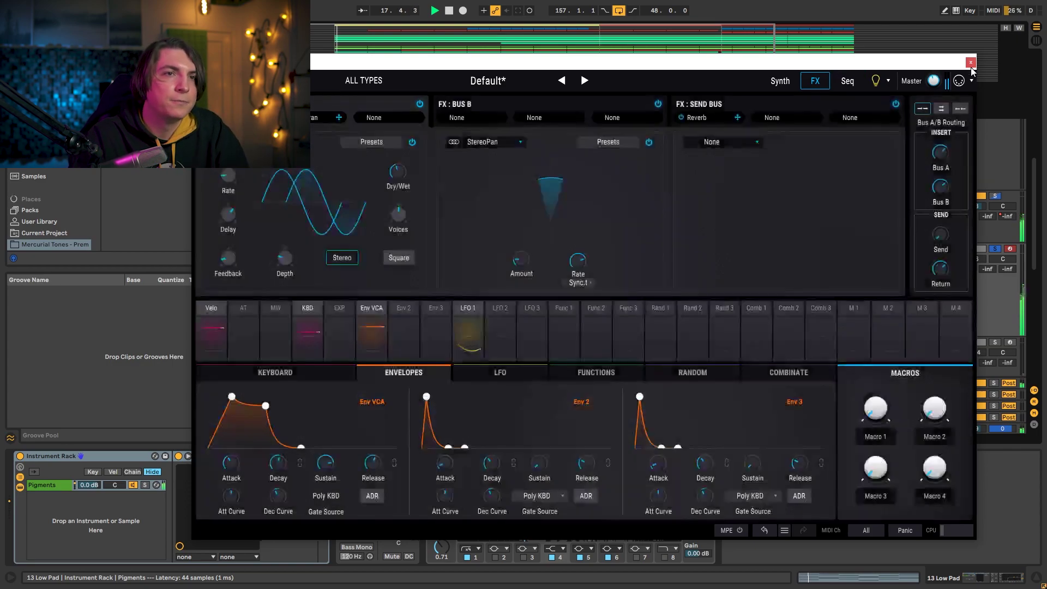
left_click(970, 63)
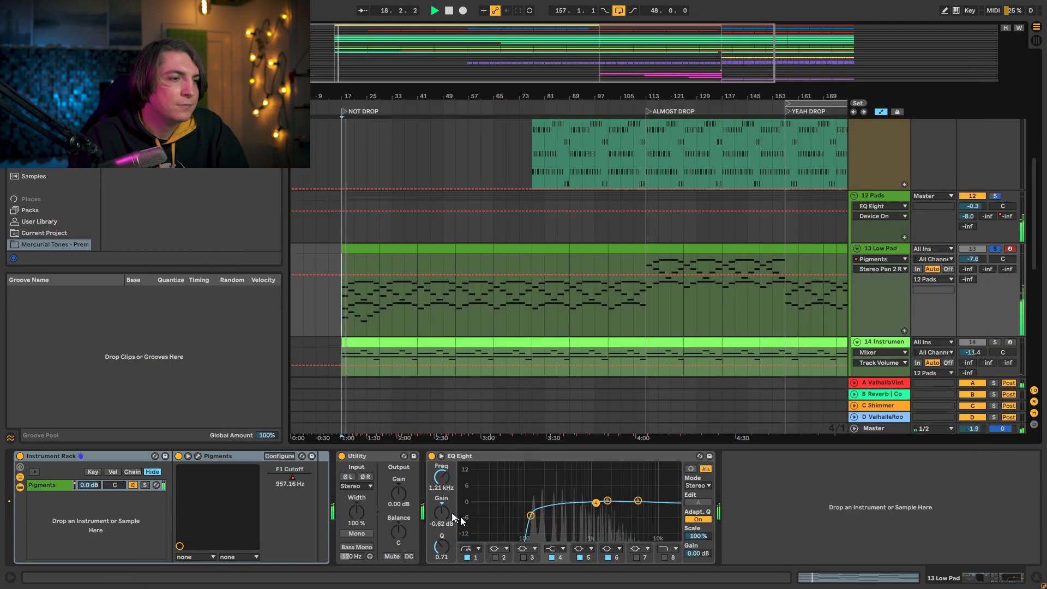
key("space")
- Play the unsoloed mix from bar 17 with the 13 Low Pad muted and switched back on
scroll(1000, 253, "up", 4)
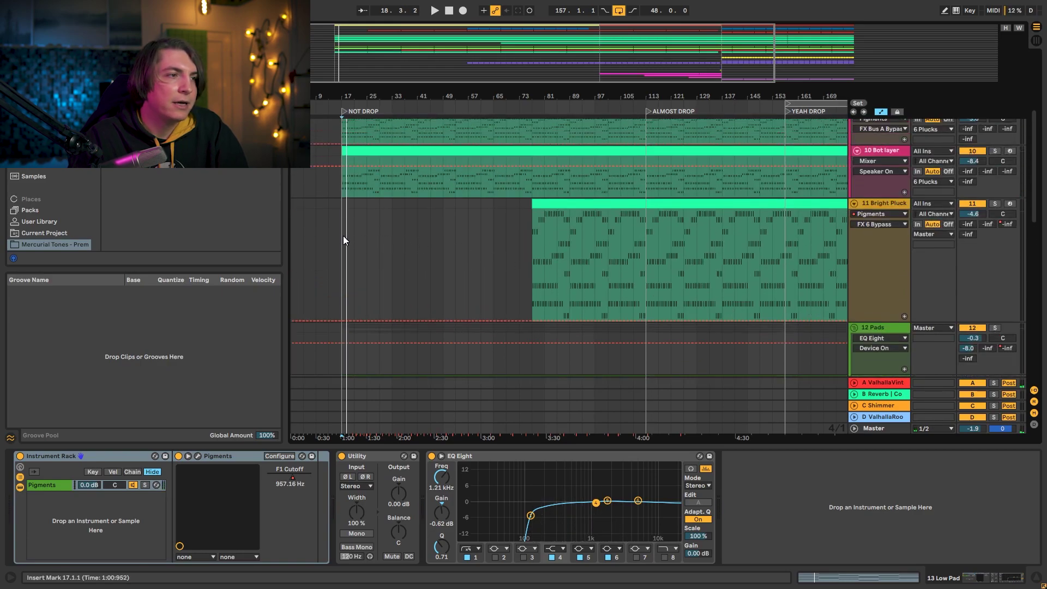
left_click(343, 235)
scroll(476, 348, "down", 1)
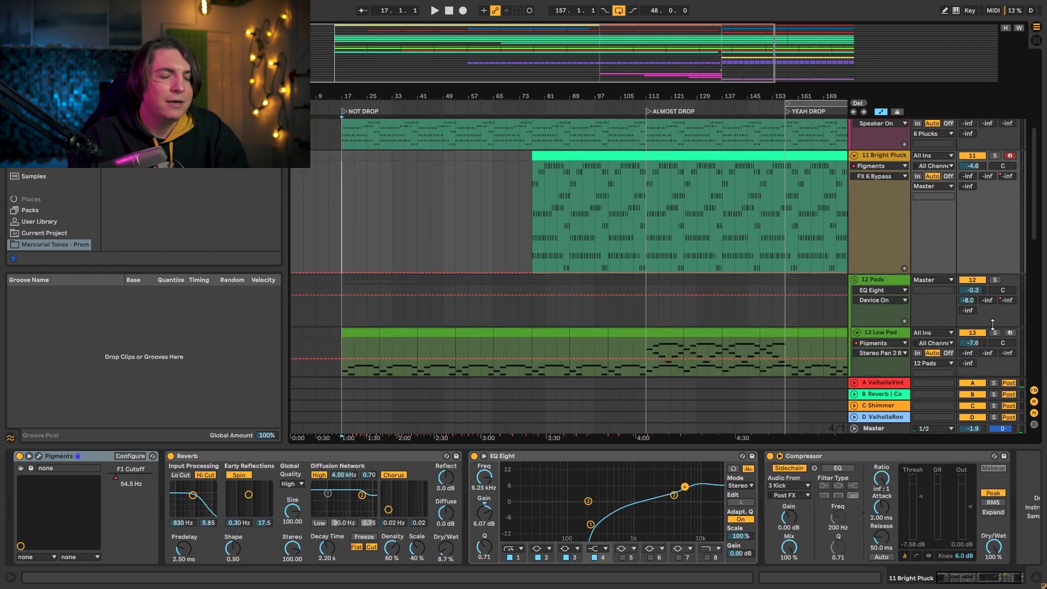
scroll(974, 328, "down", 2)
left_click(972, 297)
key("space")
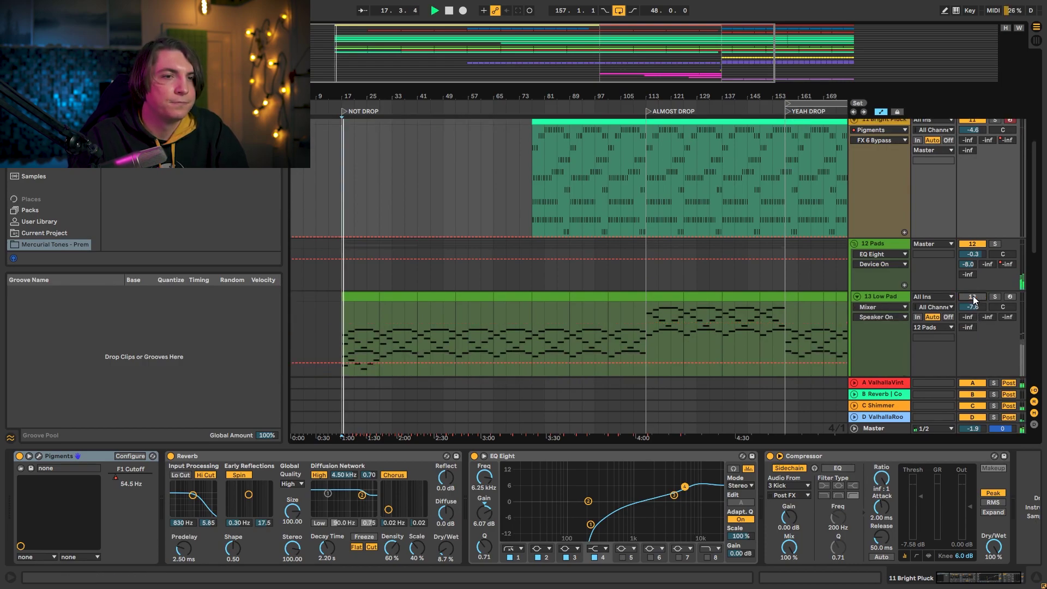
left_click(973, 297)
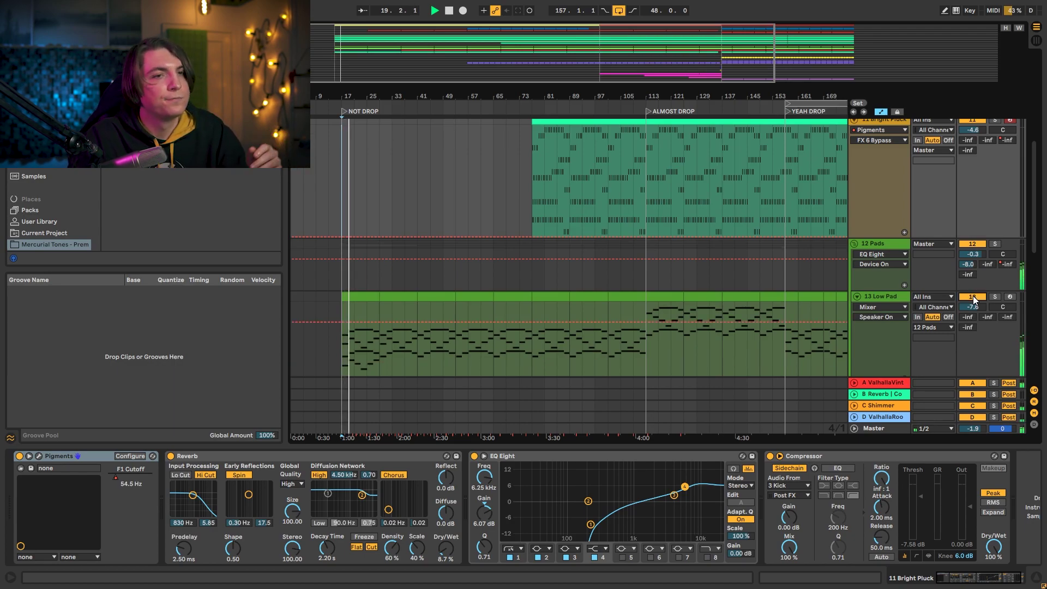
key("space")
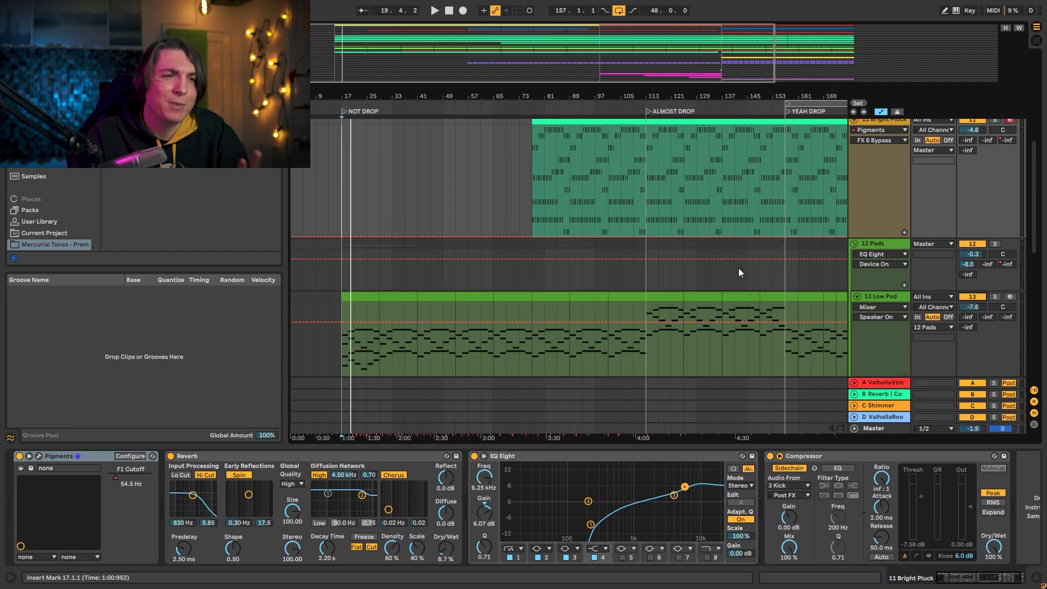
- Solo the 14 Instrument Rack track, select its bars 17 to 29 and play them
scroll(881, 275, "down", 3)
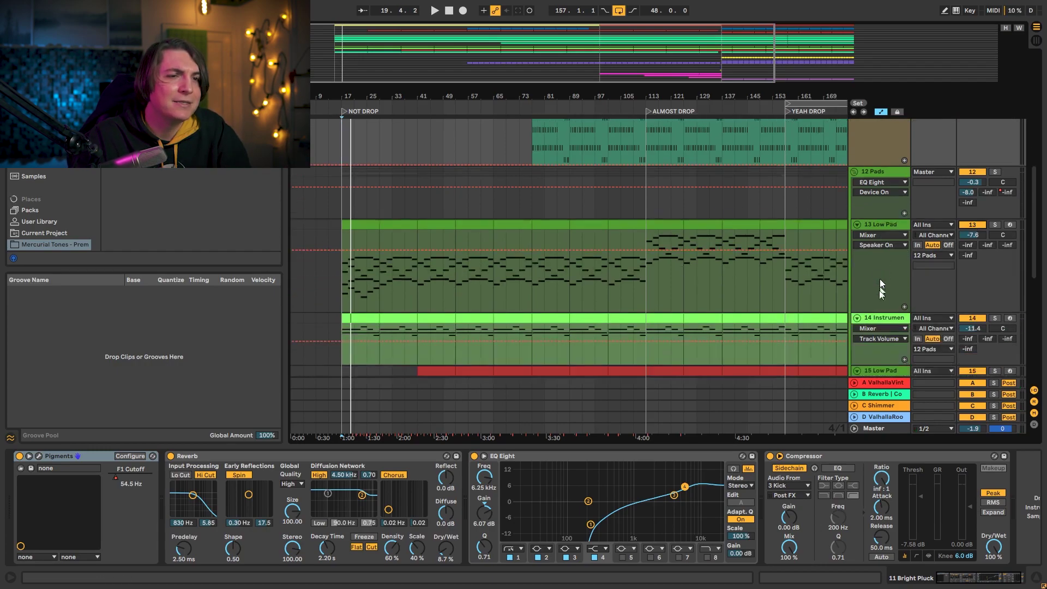
left_click(881, 321)
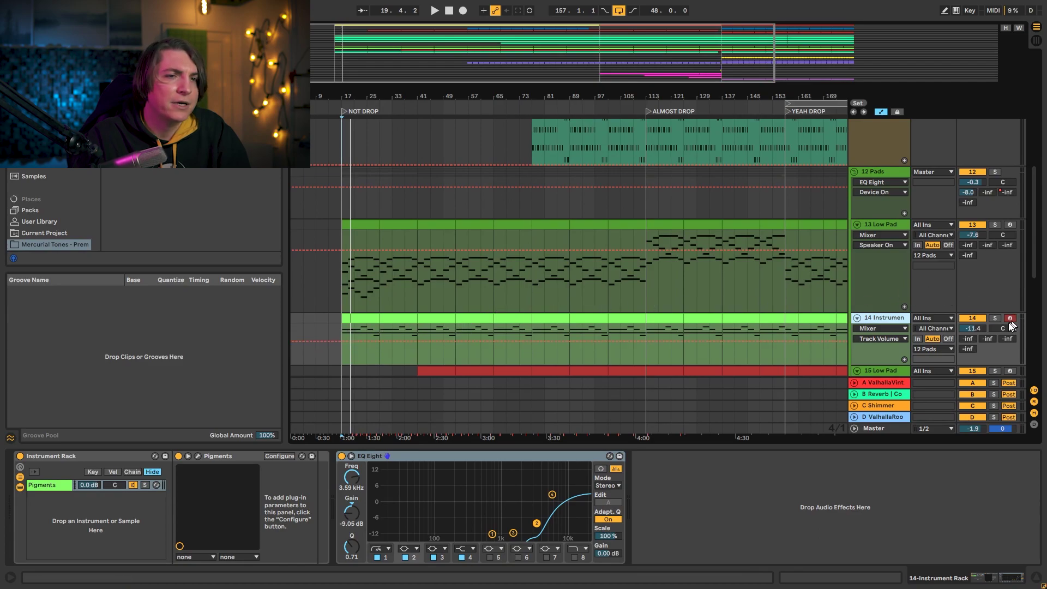
left_click(993, 317)
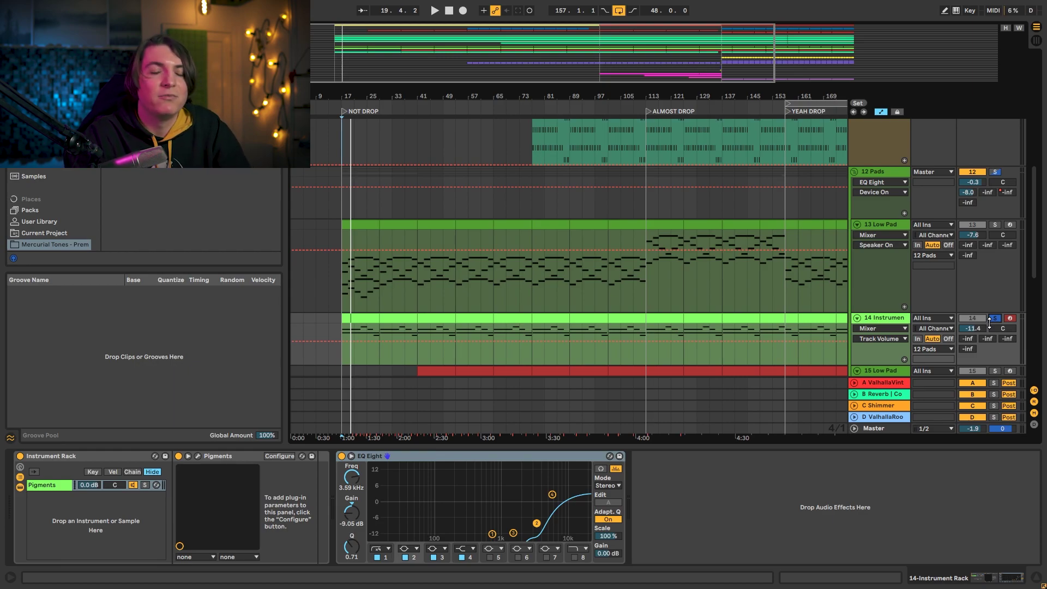
left_click(343, 296)
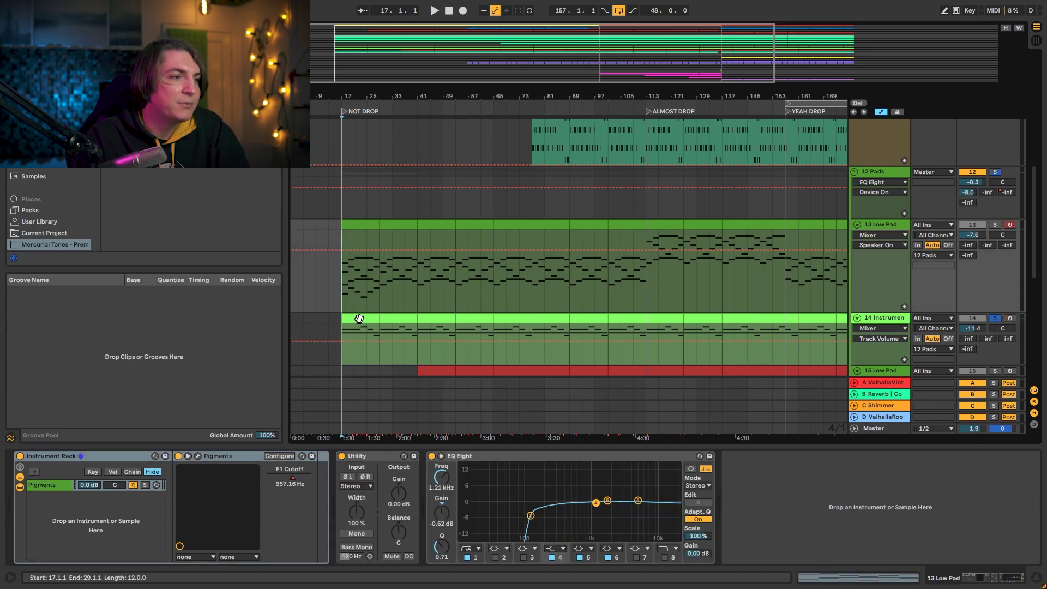
left_click_drag(359, 327, 379, 327)
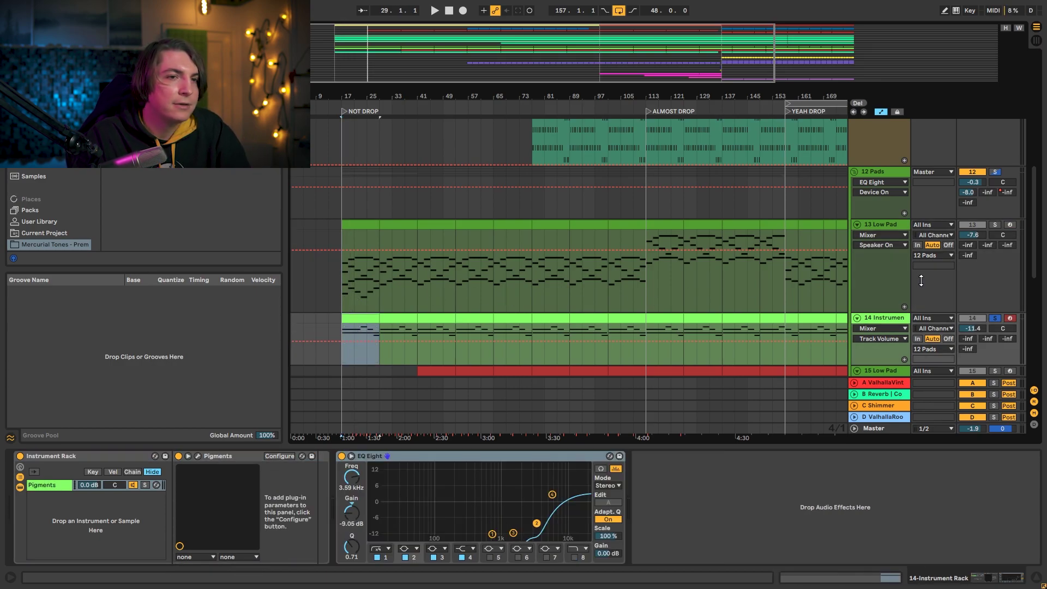
key("space")
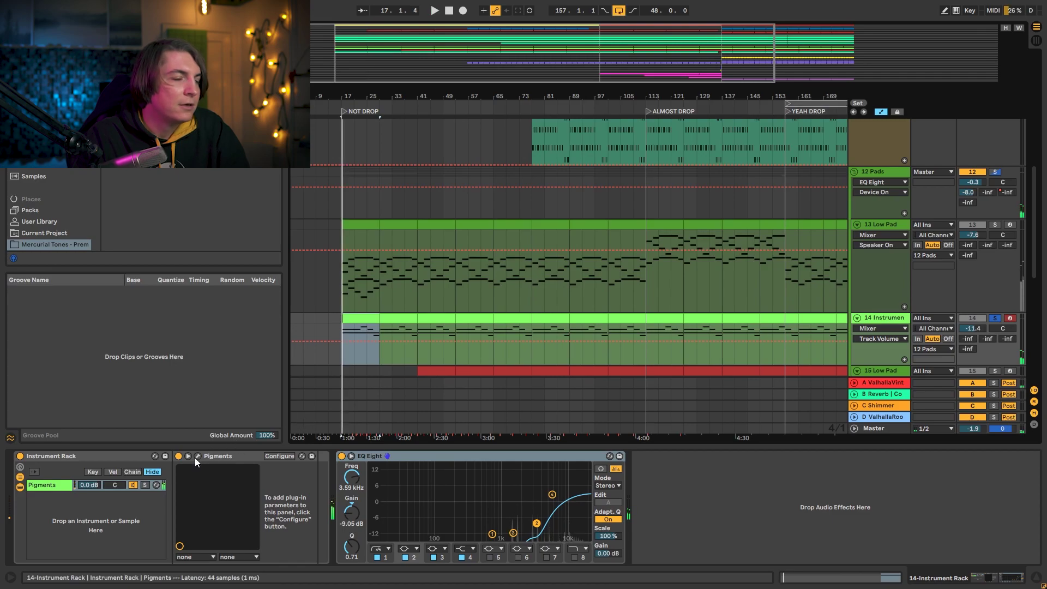
- Open track 14's Pigments on the Synth page and examine the granular sample engine of Aryan Flutes during playback
left_click(197, 456)
left_click(689, 106)
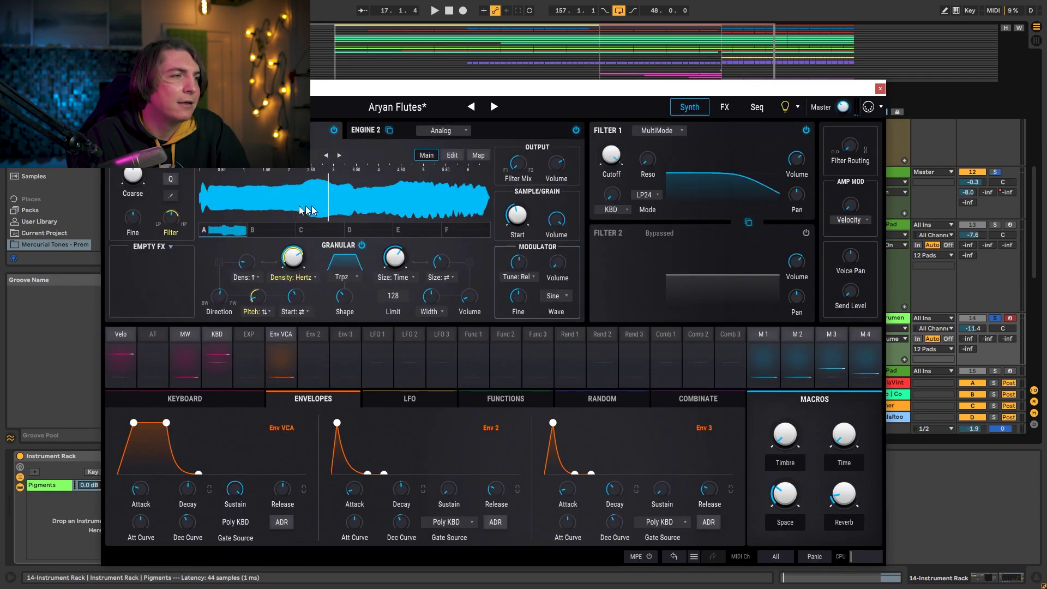
key("space")
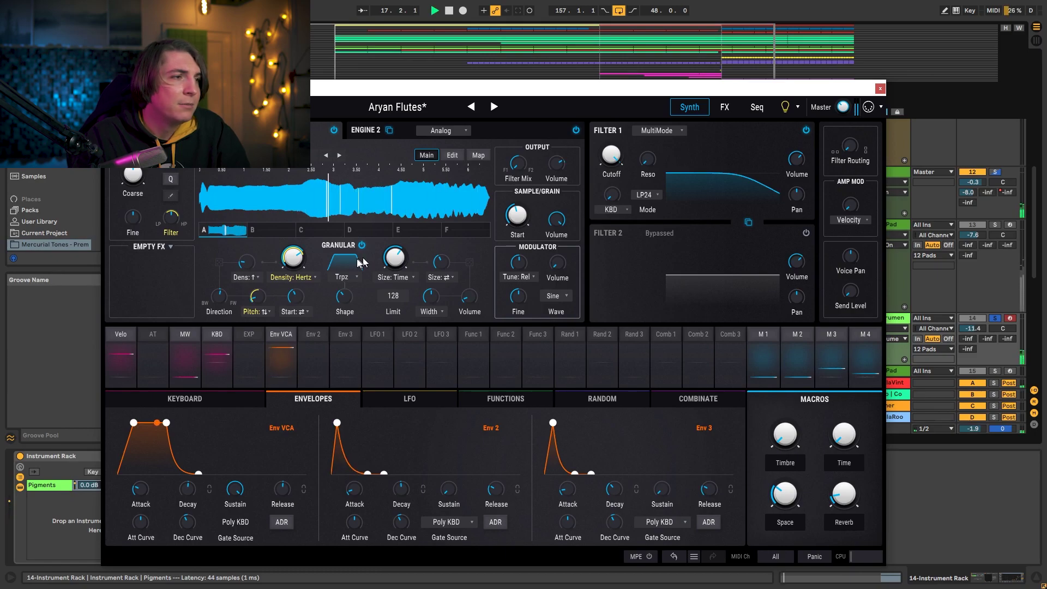
key("space")
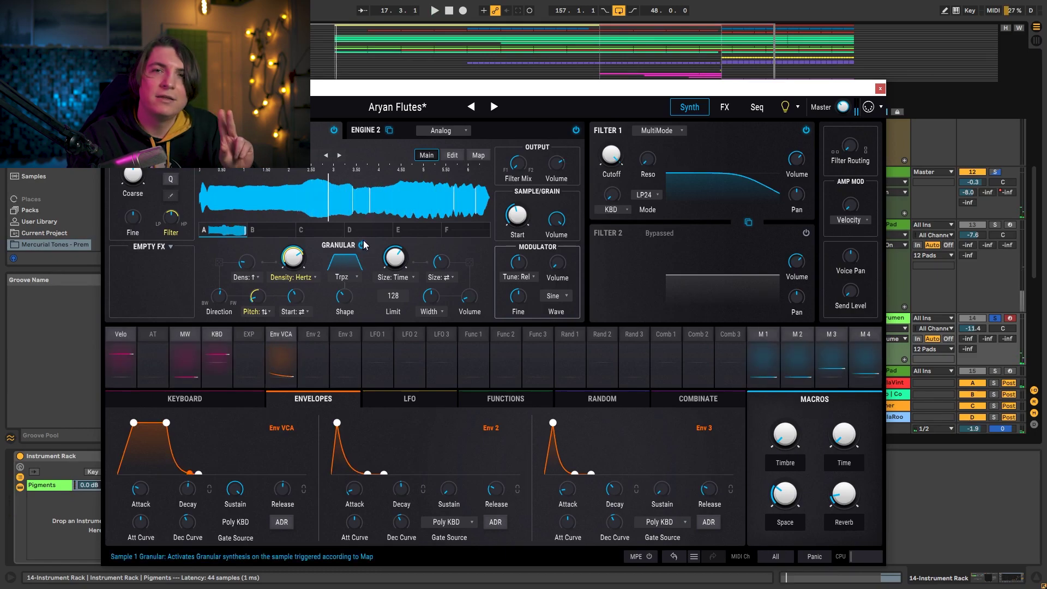
- Show the Analog Engine 2 of Aryan Flutes, examine its noise source and oscillator volumes during playback, and close Pigments
key("space")
left_click(510, 133)
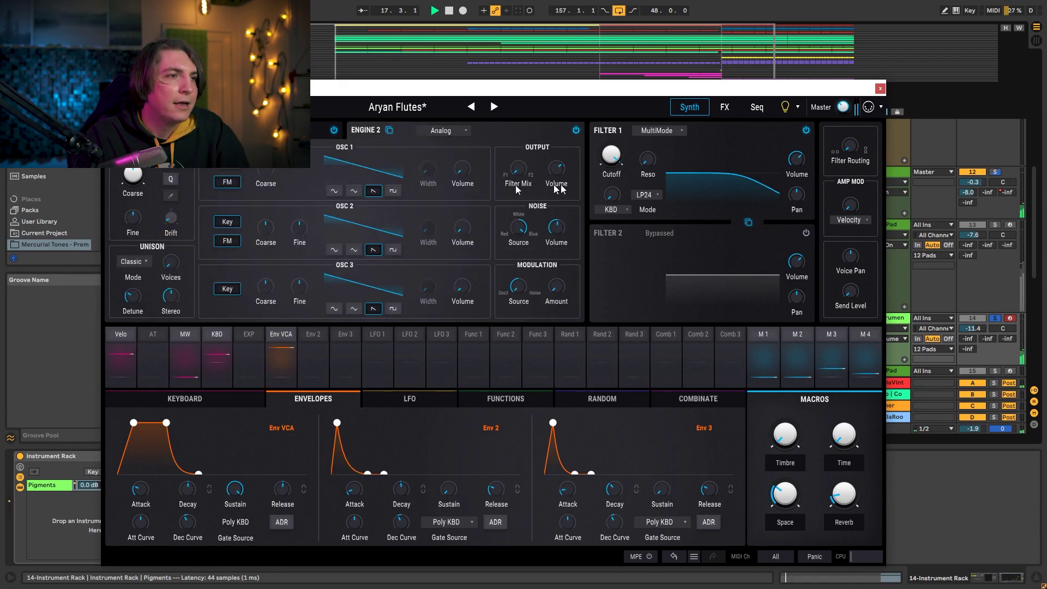
left_click_drag(510, 227, 527, 238)
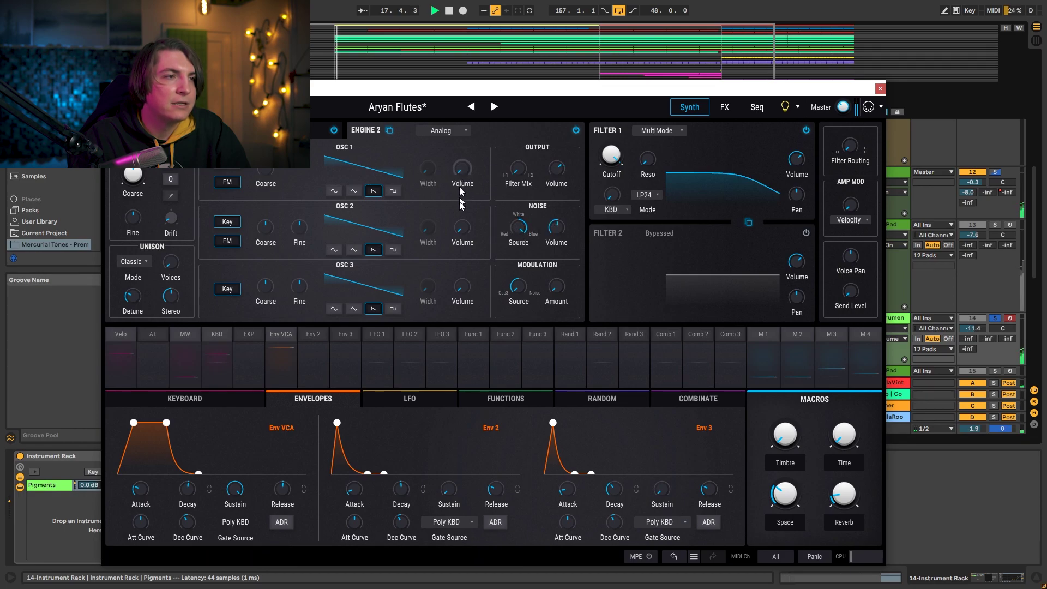
key("space")
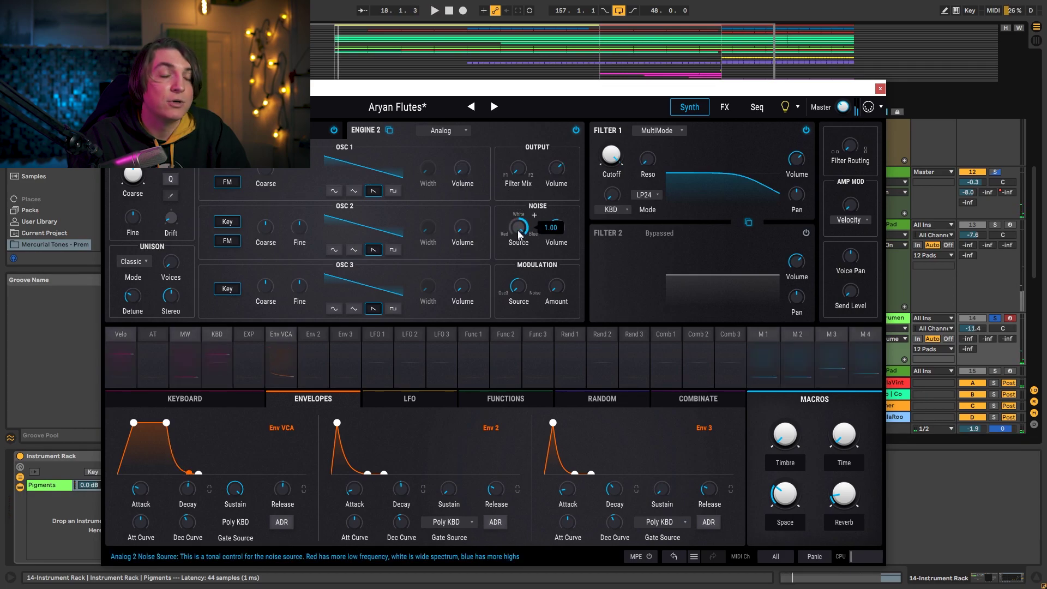
key("space")
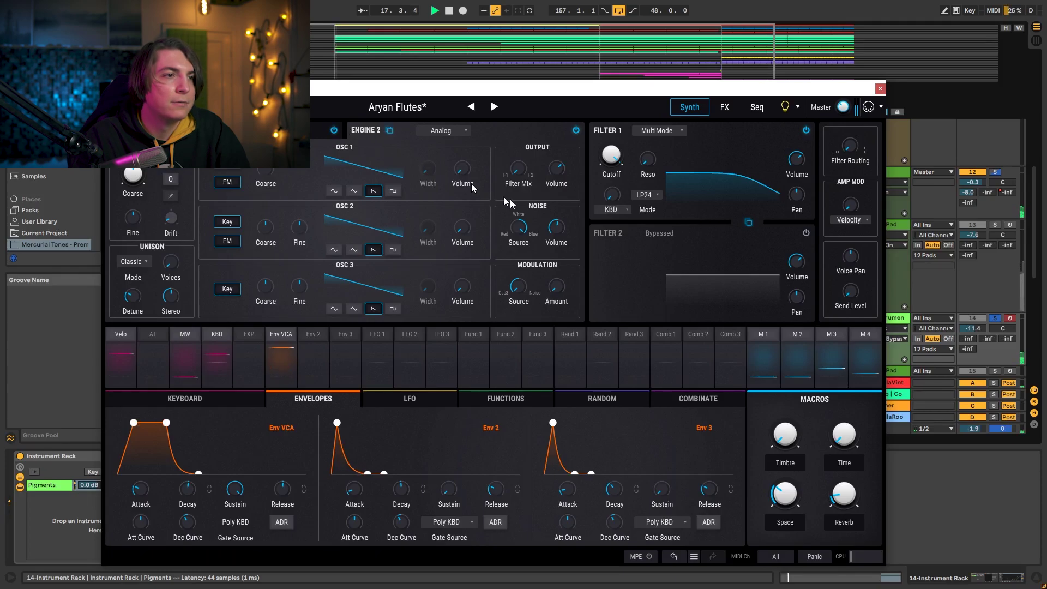
left_click(880, 88)
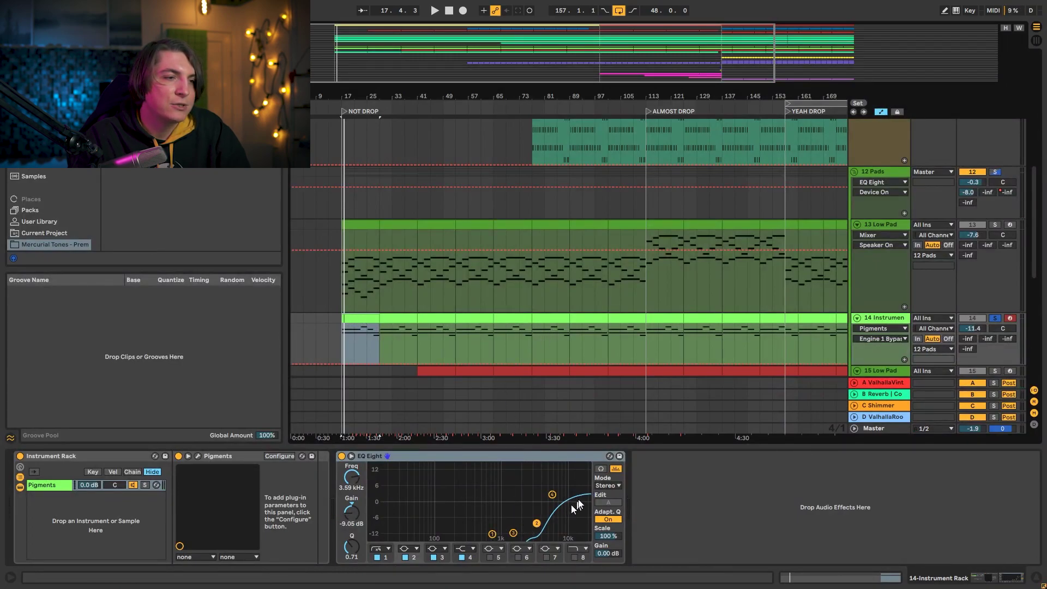
- Solo the 12 Pads group and play it with track 14 muted and switched back on
left_click(995, 171)
key("space")
left_click(976, 319)
left_click(976, 318)
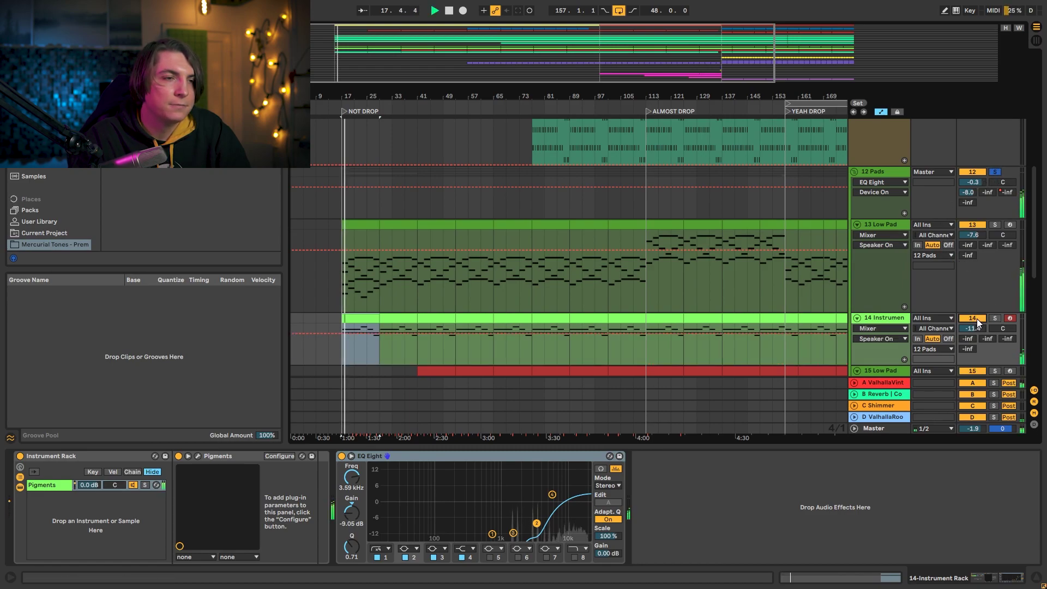
- Stop playback, solo the 16 High Pad track and set the playback start at bar 17
scroll(977, 319, "down", 5)
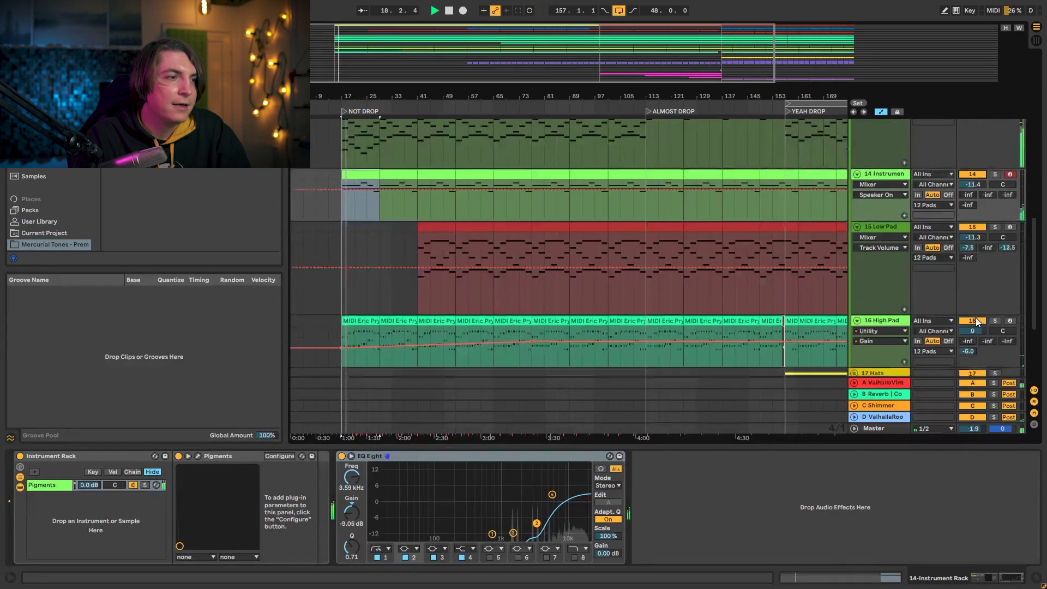
key("space")
left_click(995, 260)
left_click(879, 260)
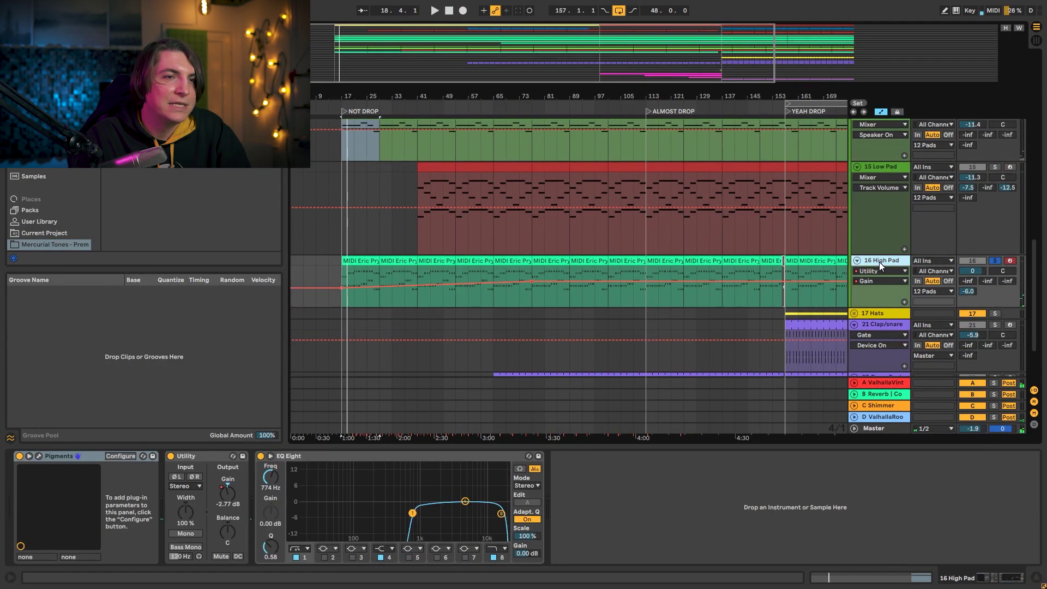
left_click_drag(342, 94, 341, 153)
left_click(333, 246)
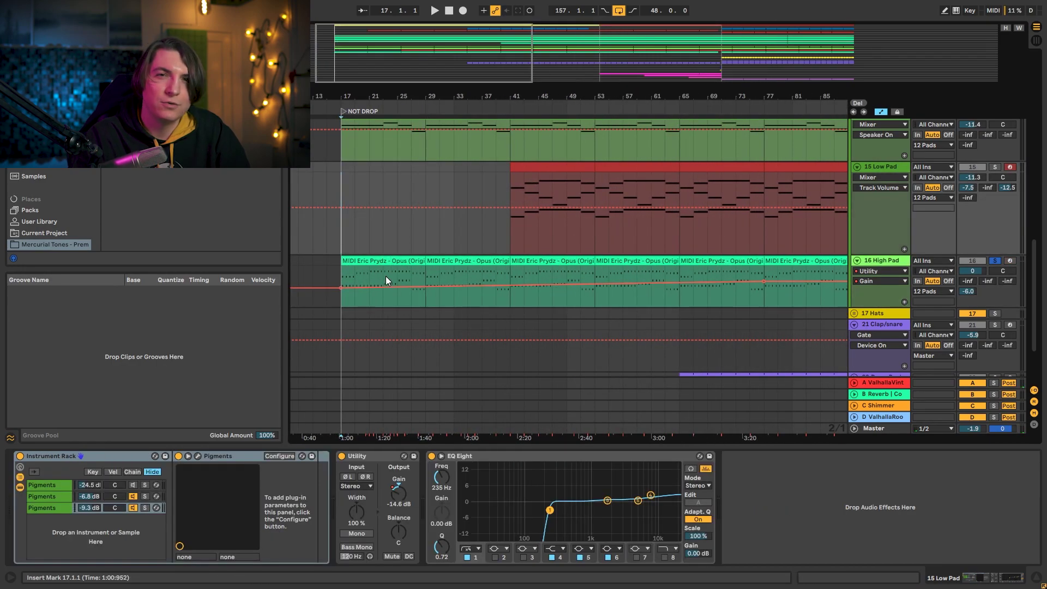
- Open 16 High Pad's Pigments, examine its Synth page during playback and close the plug-in
left_click(881, 260)
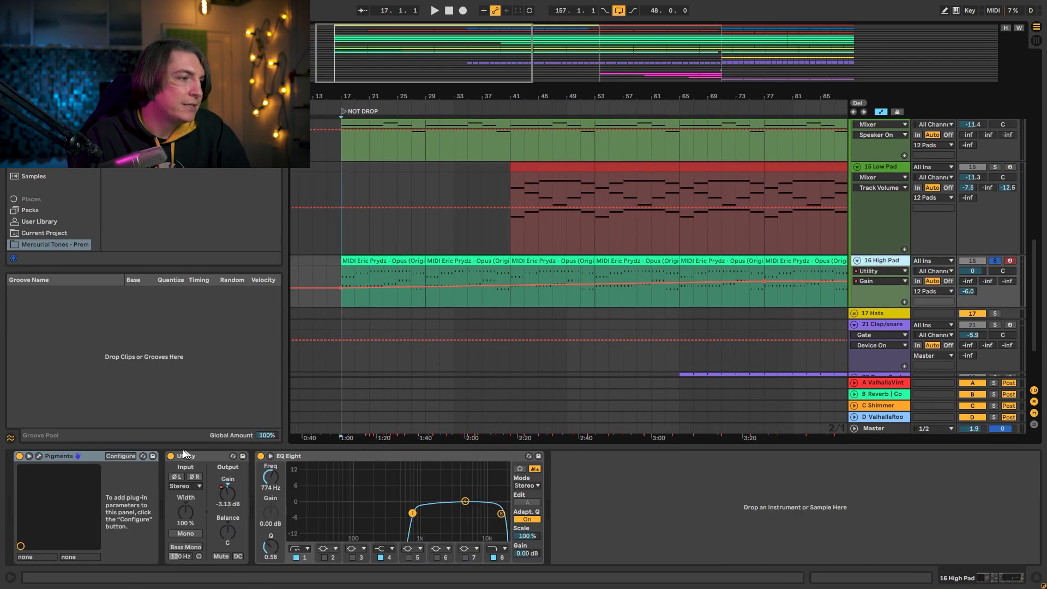
left_click(39, 455)
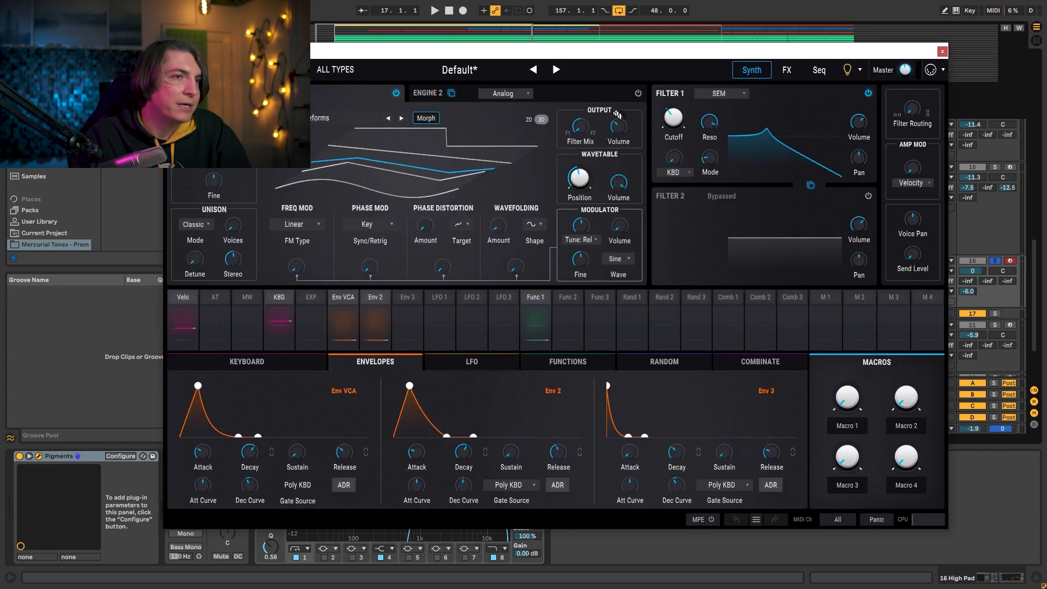
key("space")
left_click_drag(782, 51, 754, 89)
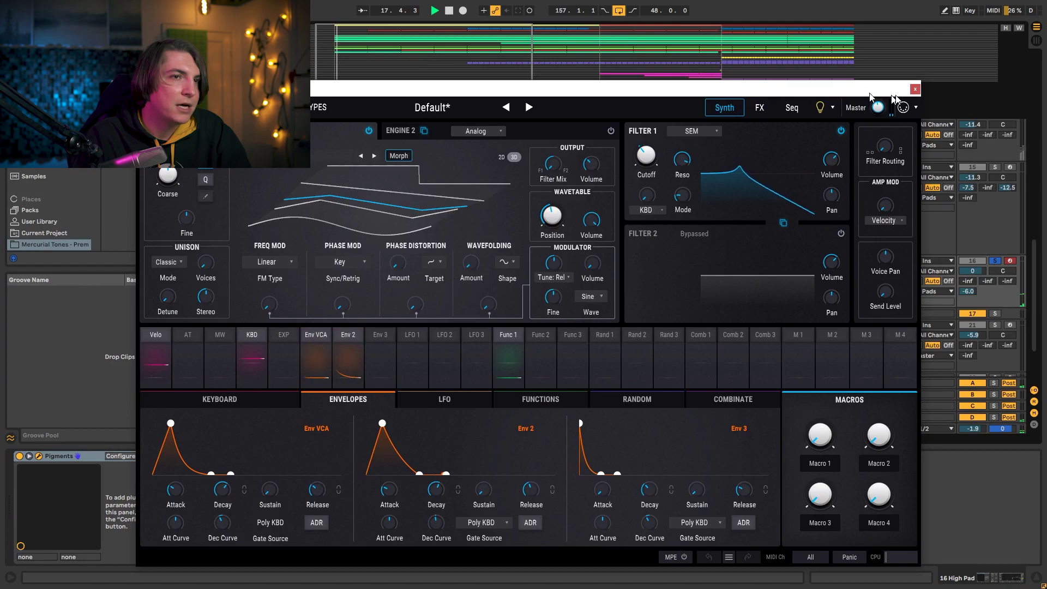
left_click(915, 89)
- Open the first 16 High Pad MIDI clip, examine its notes and return to the track's devices
left_click(360, 257)
double_click(359, 257)
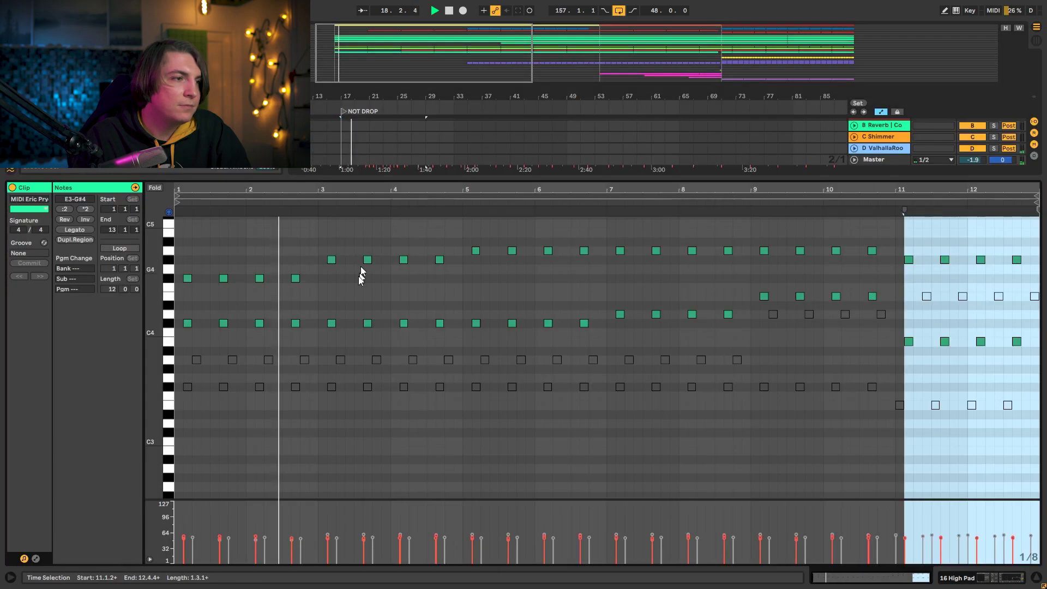
key("shift+Tab")
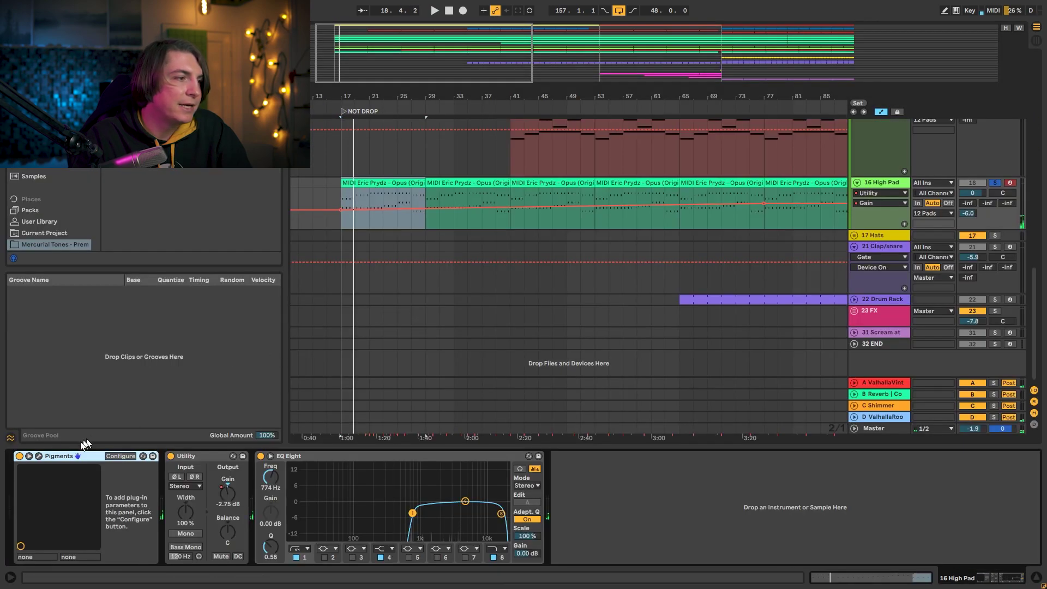
- Reopen 16 High Pad's Pigments, examine the filter and envelopes during playback, and close it
left_click(38, 456)
key("space")
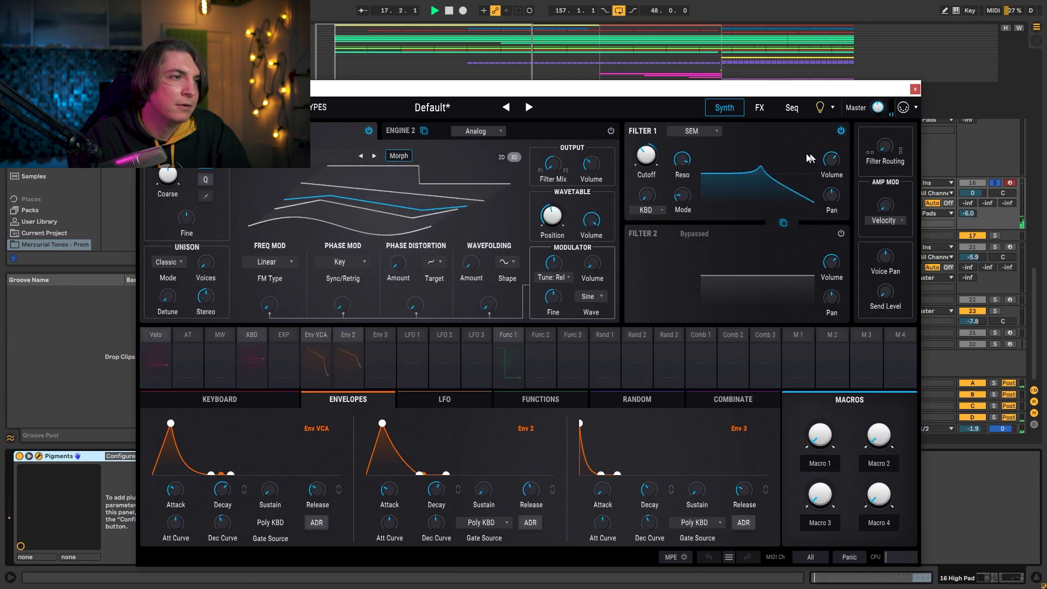
left_click(915, 88)
key("space")
- Solo the 12 Pads group and play all its pad layers together from bar 17
scroll(974, 178, "up", 5)
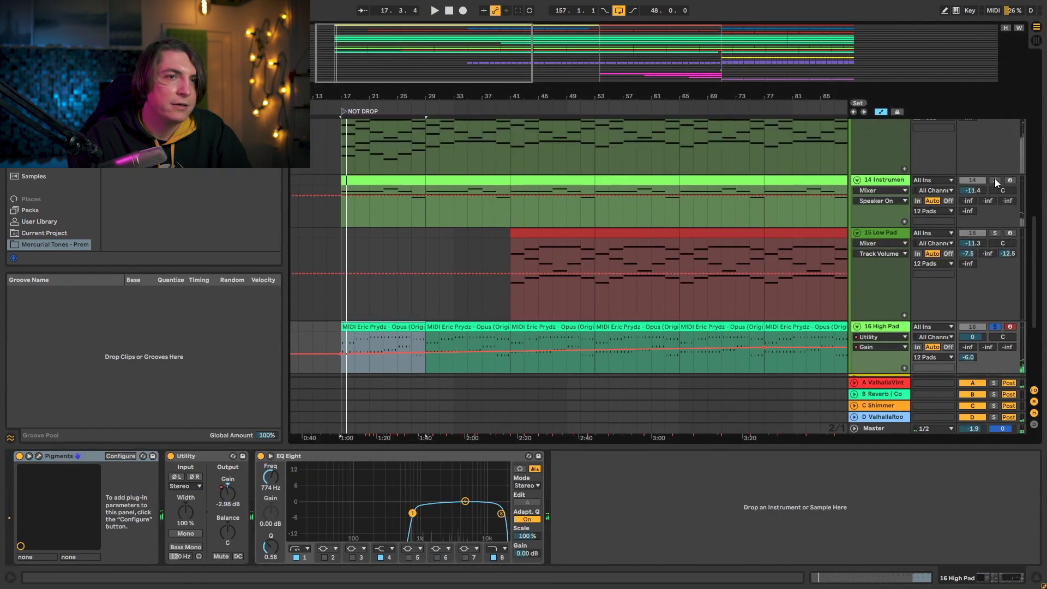
scroll(996, 175, "up", 2)
left_click(995, 142)
key("space")
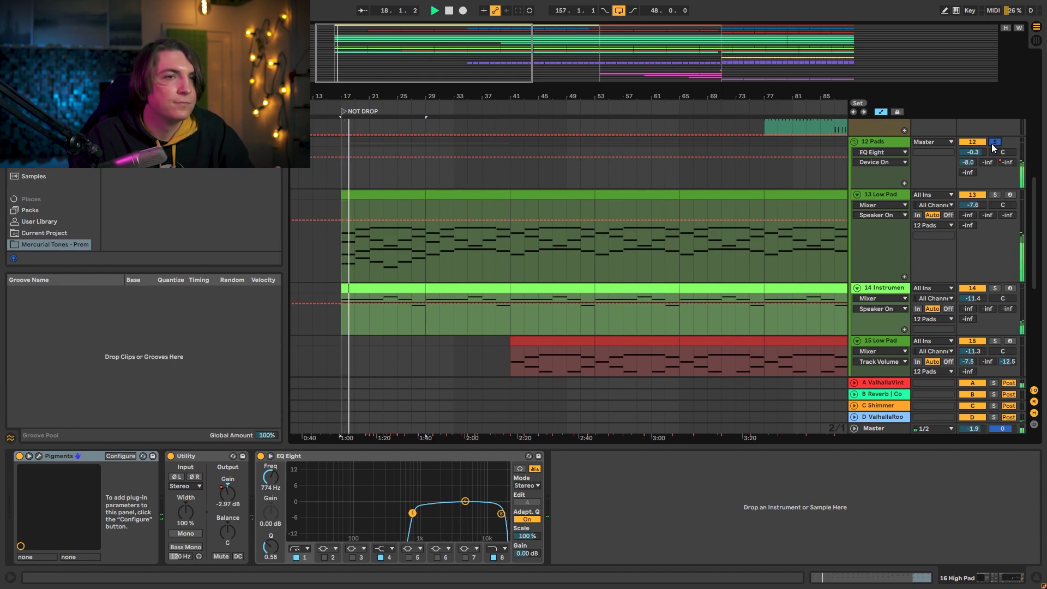
scroll(988, 143, "up", 4)
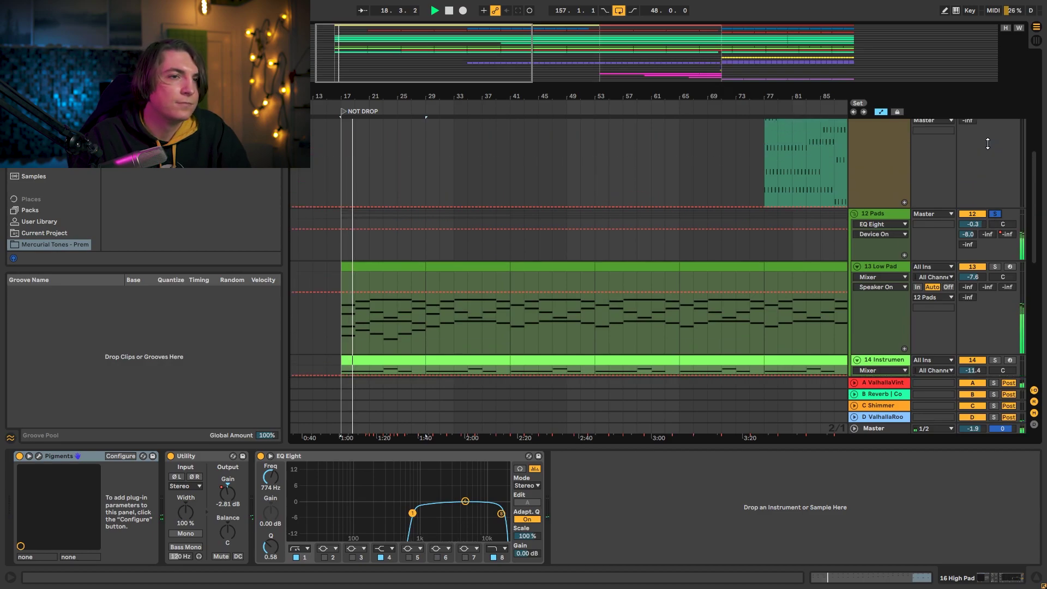
key("space")
- Unsolo and fold the 12 Pads group and show the whole arrangement
left_click(995, 274)
scroll(914, 223, "down", 3)
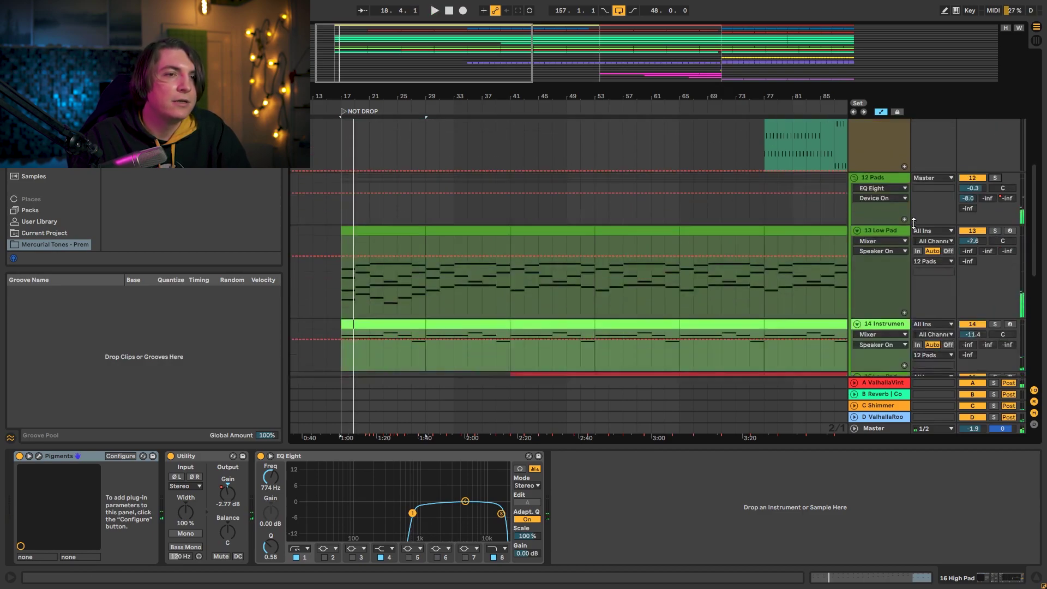
left_click(854, 178)
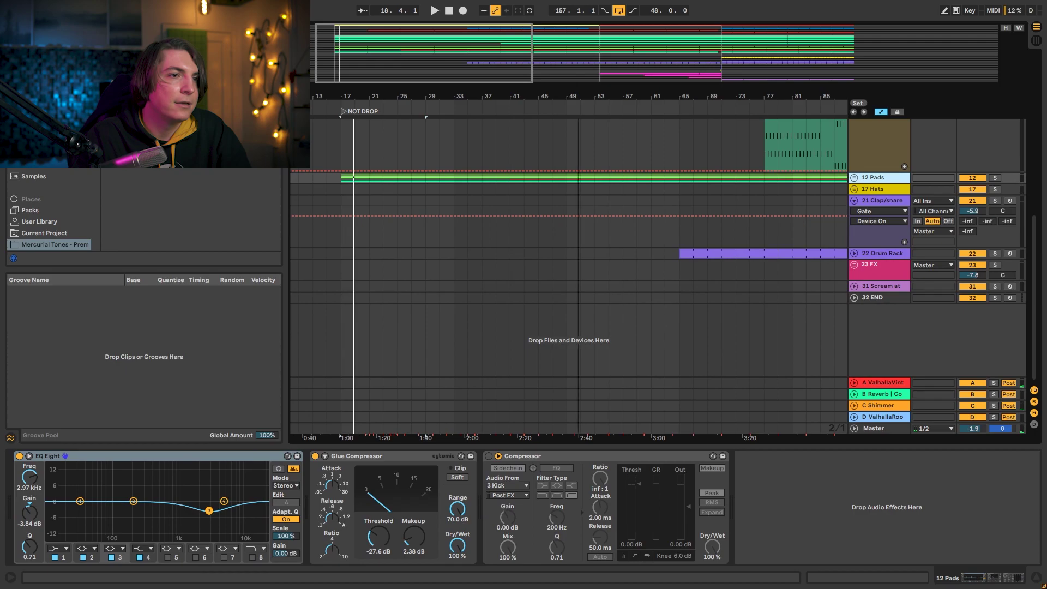
key("w")
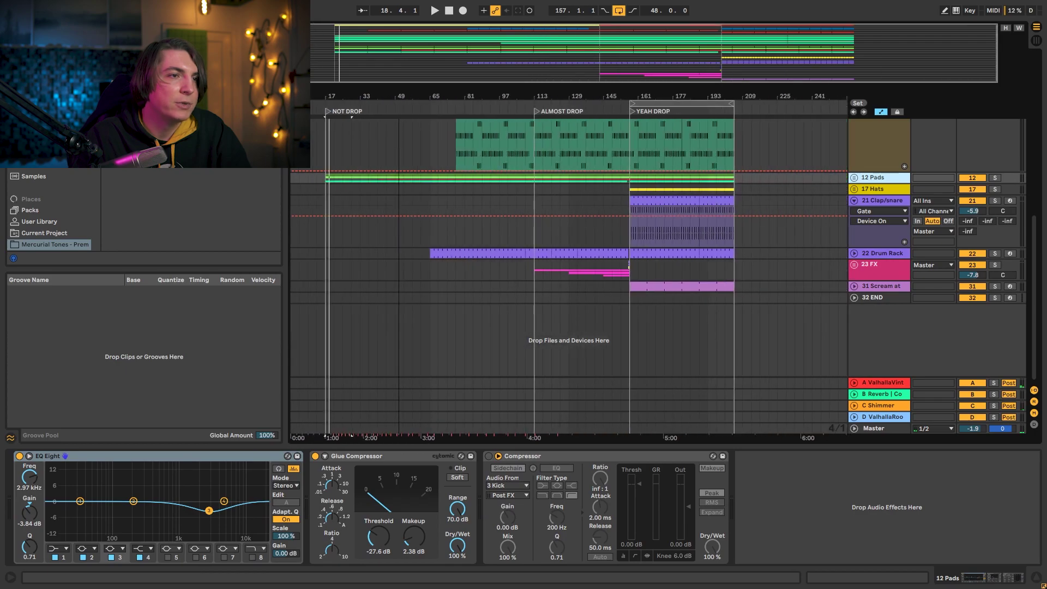
- Unfold the 22 Drum Rack track and set the playback start at bar 157 on 21 Clap/snare
left_click(888, 200)
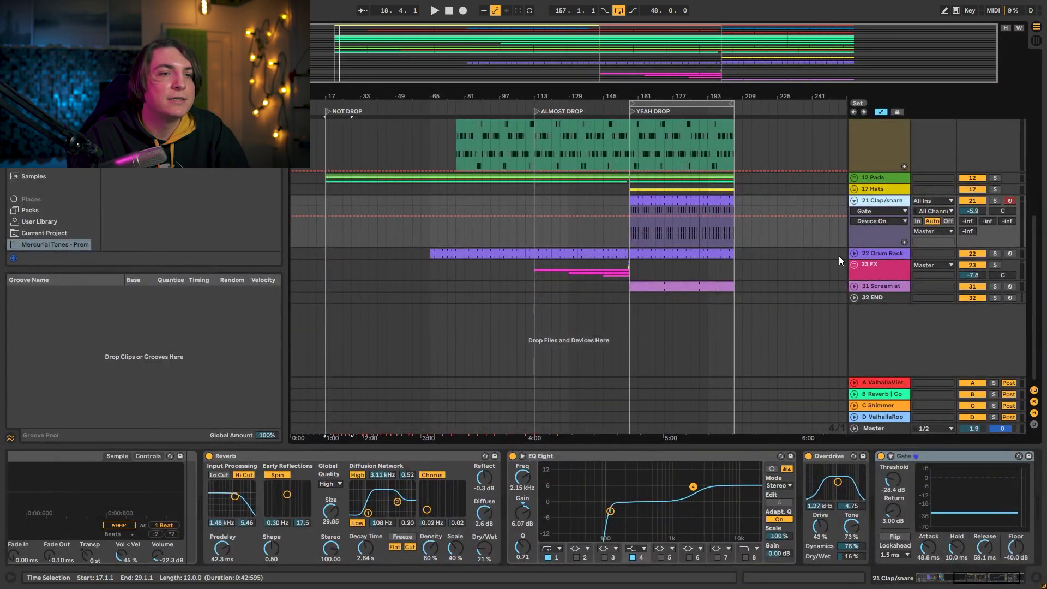
left_click(864, 253)
left_click(853, 253)
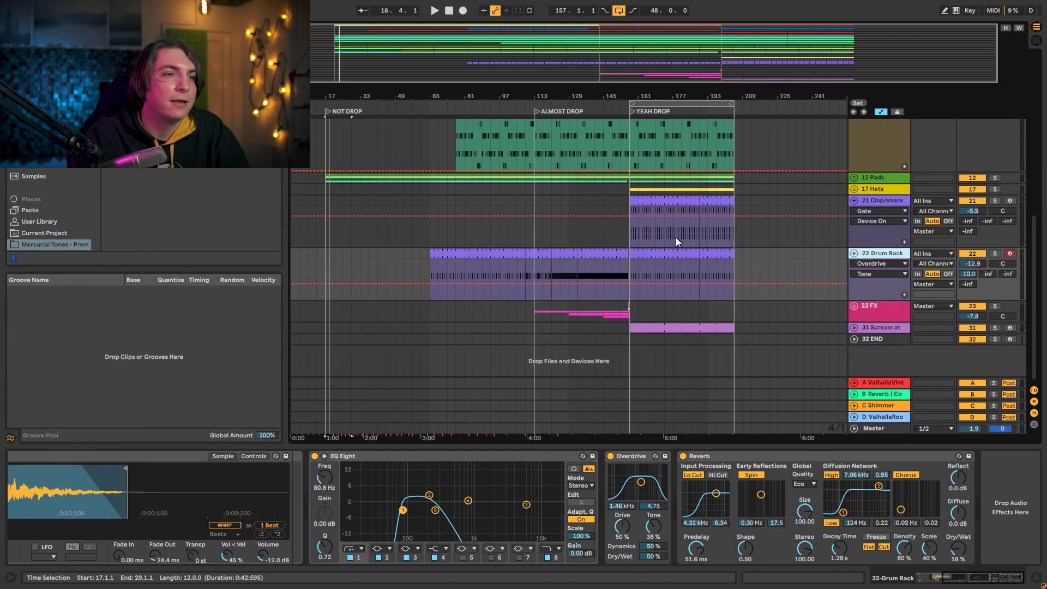
left_click(639, 241)
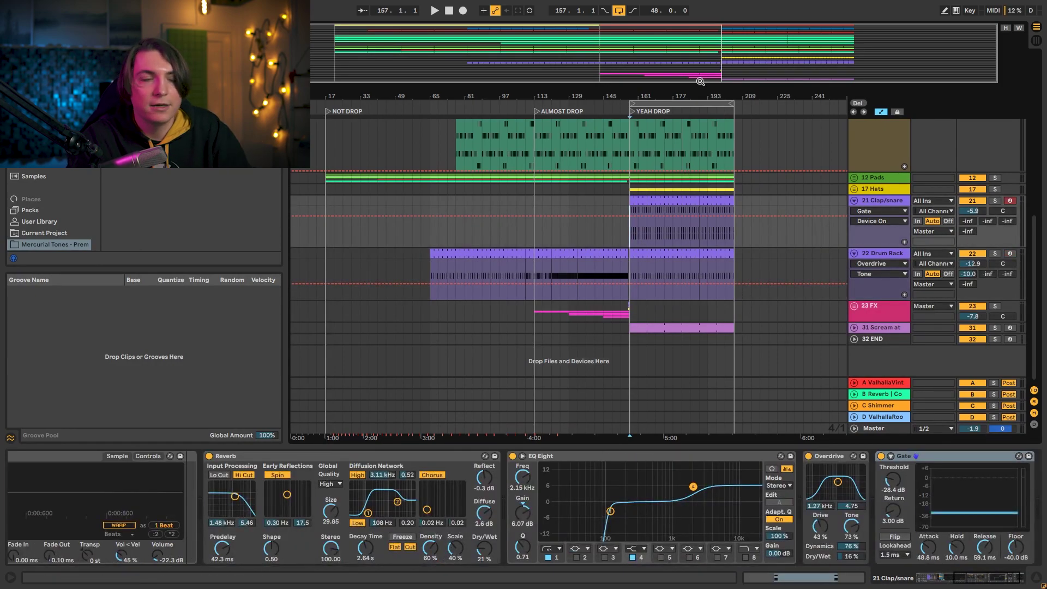
left_click_drag(645, 89, 572, 99)
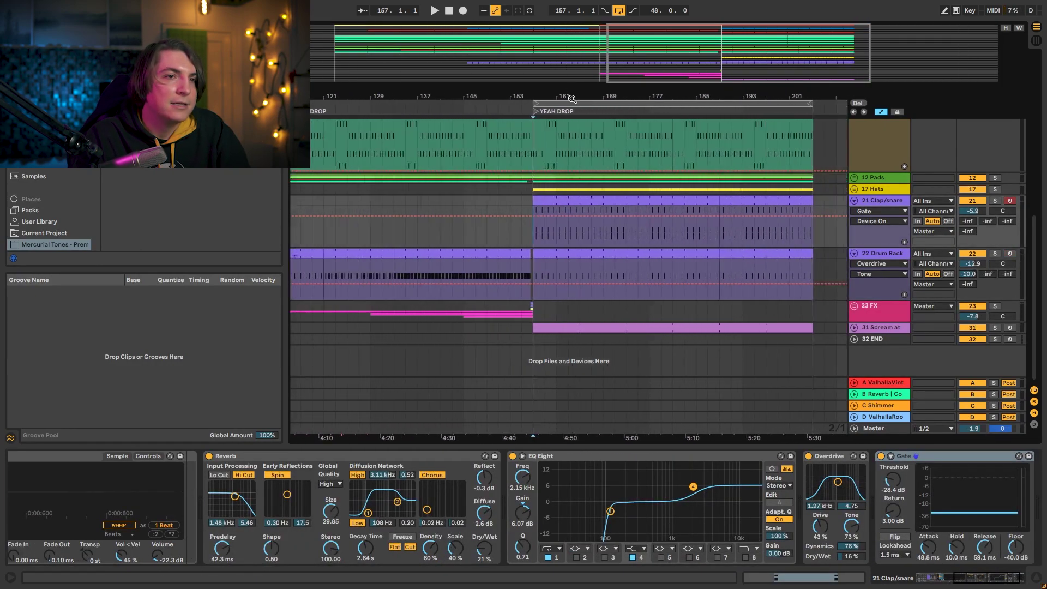
- Solo the 22 Drum Rack track, play it from YEAH DROP and show its device chain
left_click(993, 199)
left_click(993, 254)
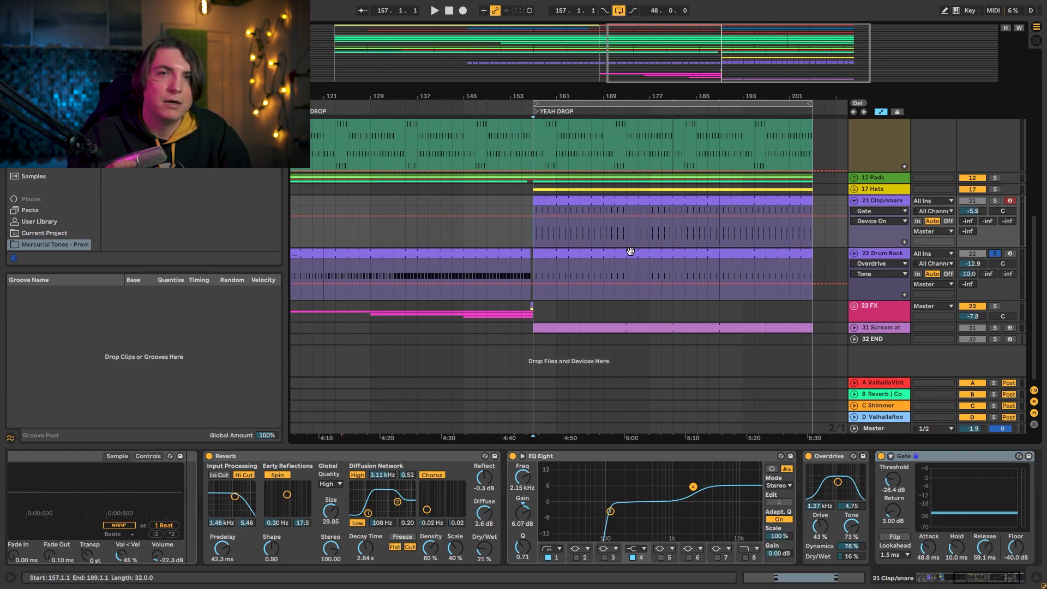
key("space")
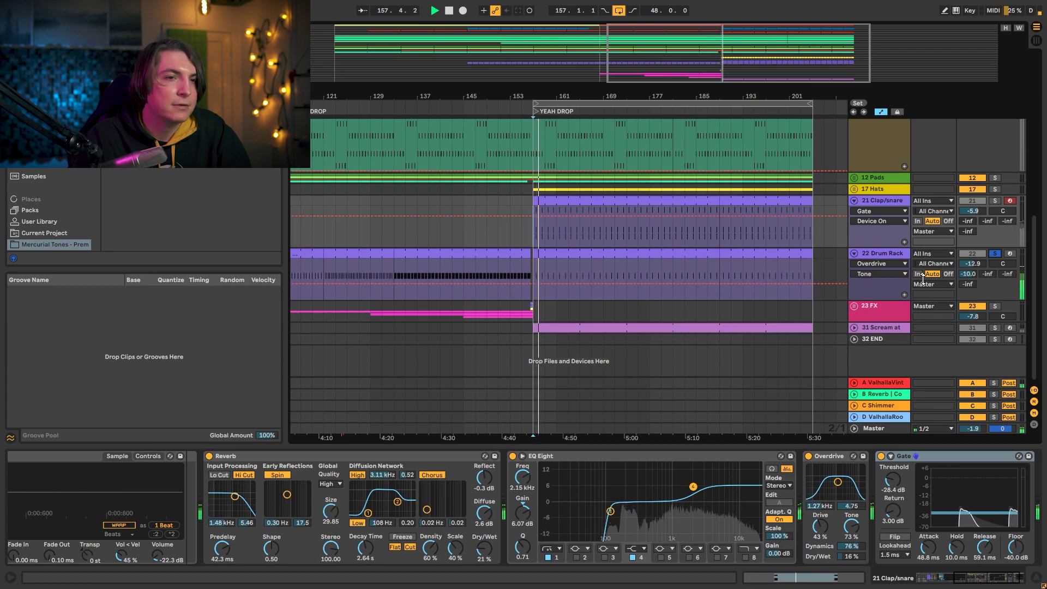
left_click(886, 256)
key("space")
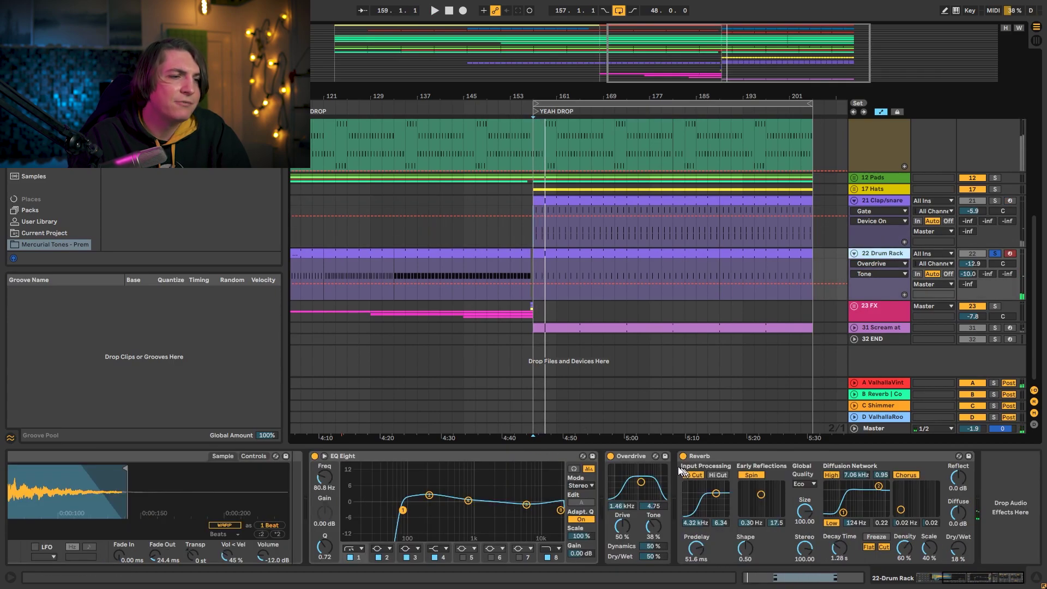
- Bypass the Overdrive on 22 Drum Rack during playback and switch it back on to compare
left_click(611, 456)
key("space")
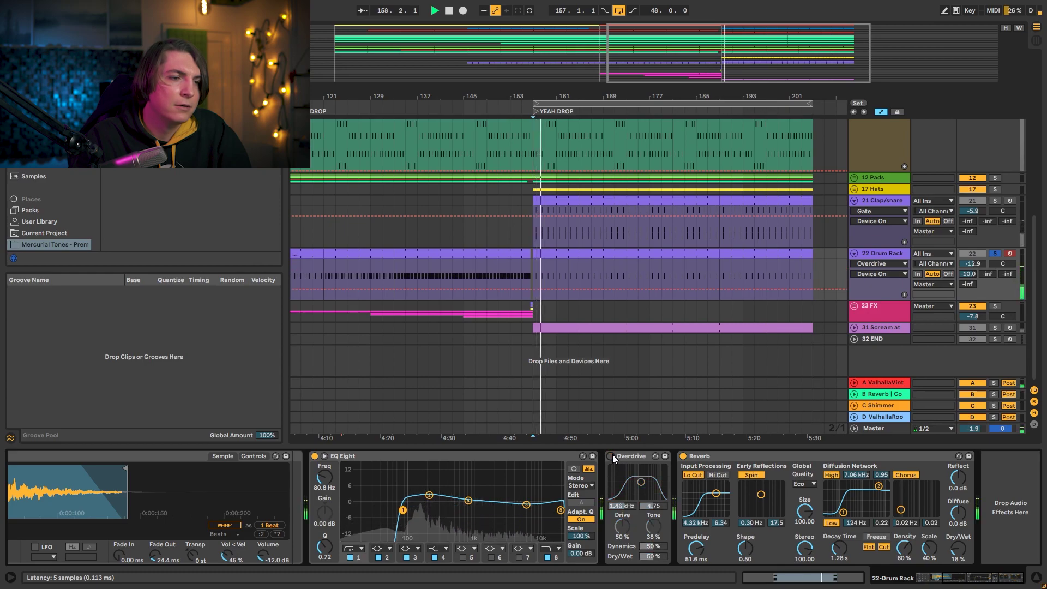
left_click(611, 456)
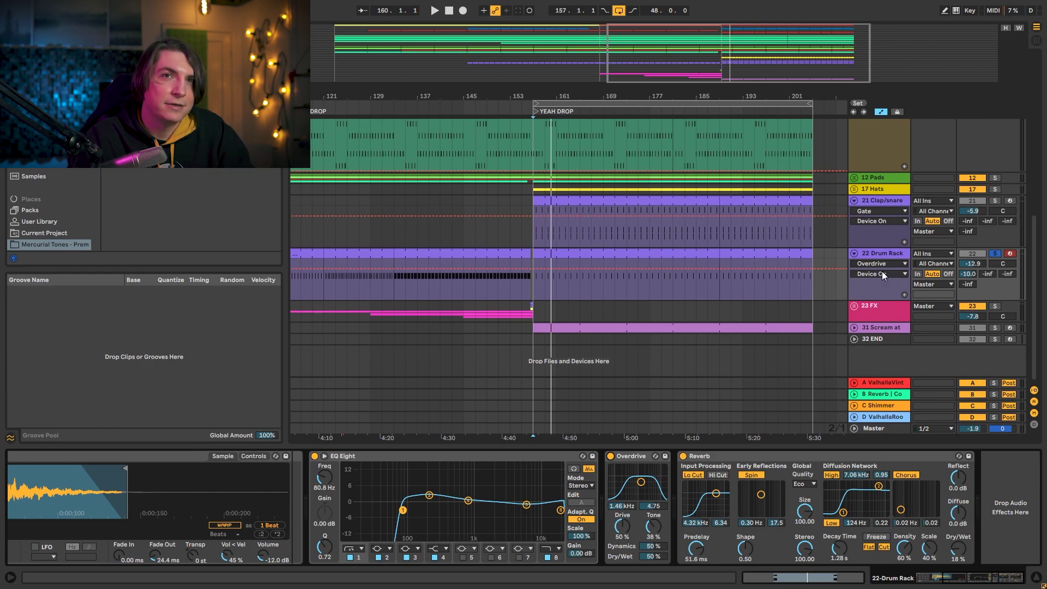
- Solo the 21 Clap/snare track and examine its Drum Rack and snare sample during playback
left_click(878, 203)
left_click(995, 201)
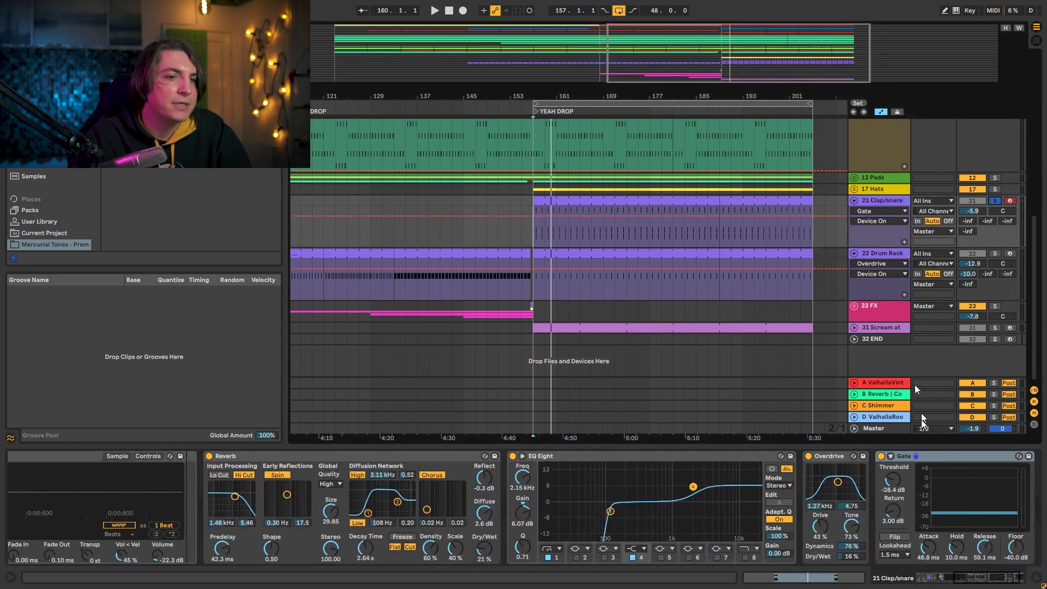
left_click_drag(978, 575, 898, 582)
key("space")
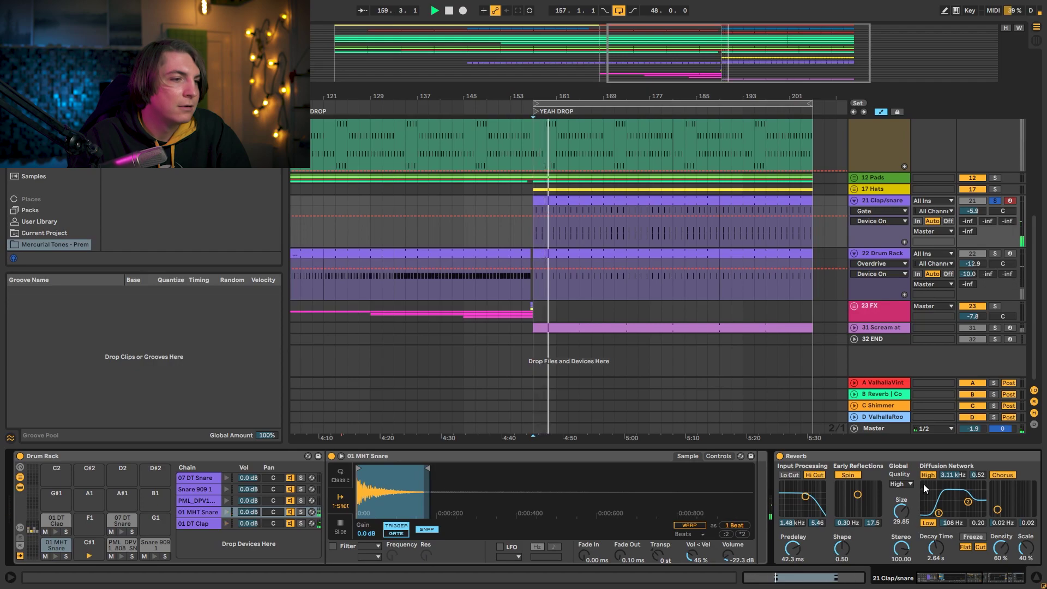
- Show the Reverb, EQ Eight, Overdrive and Gate at the end of track 21's chain and examine them during playback
left_click_drag(953, 566, 1006, 575)
key("space")
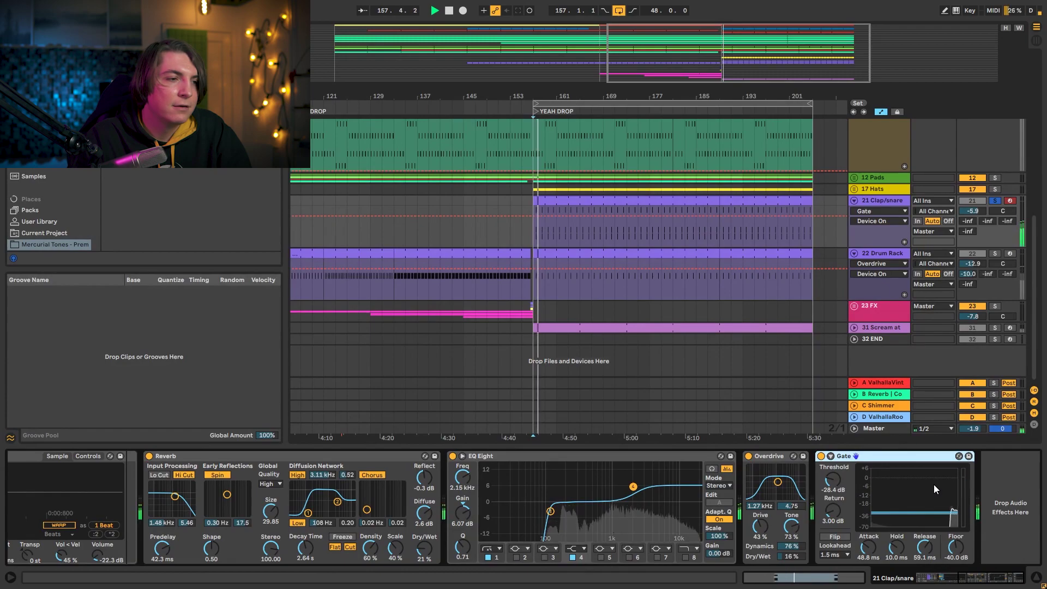
key("space")
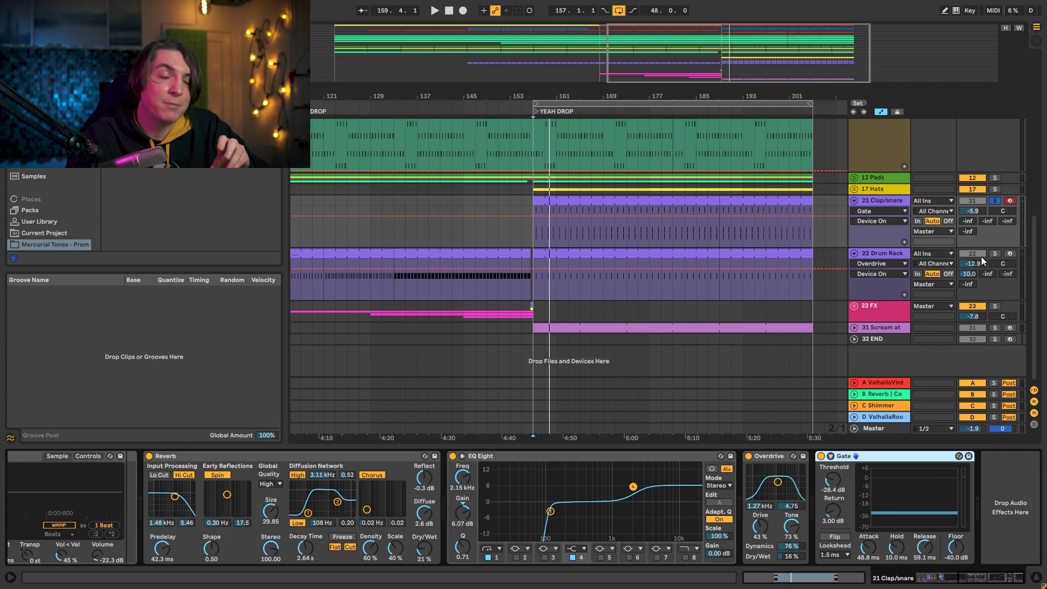
- Solo 22 Drum Rack together with 21 Clap/snare, play both tracks and clear their solos
left_click(994, 254)
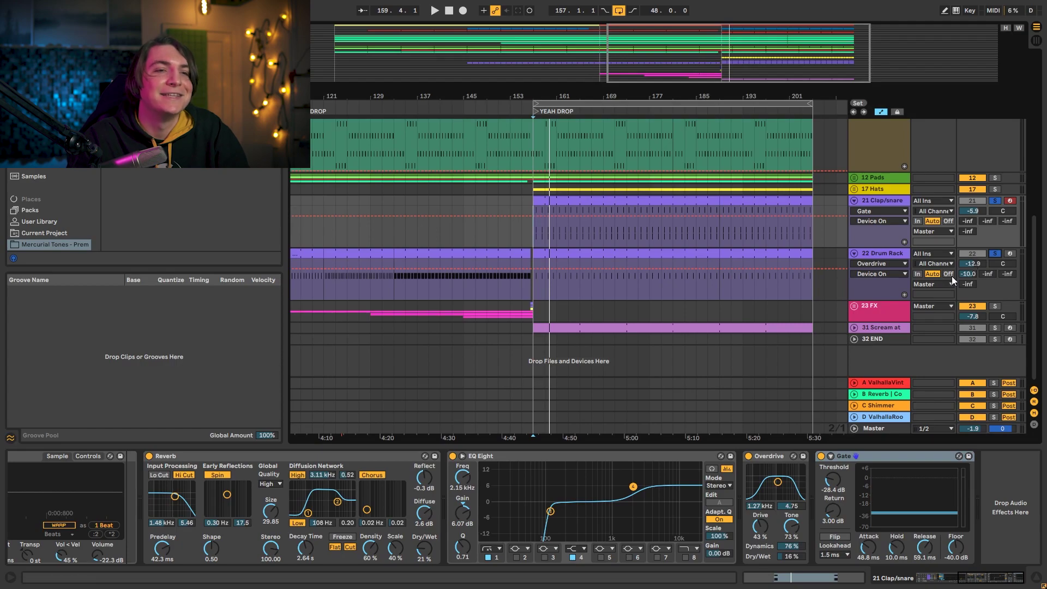
key("space")
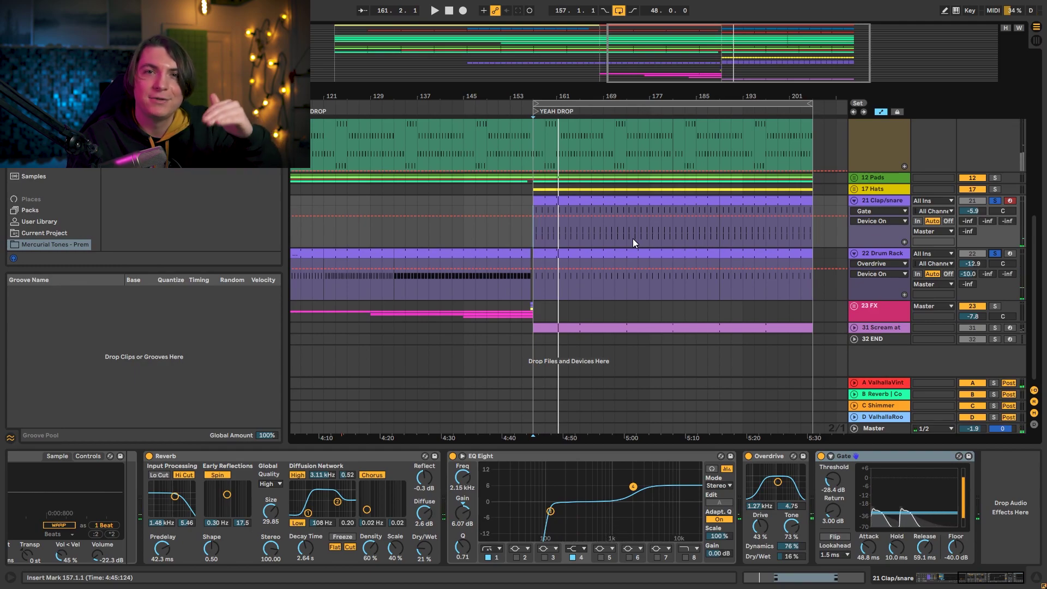
left_click(996, 253)
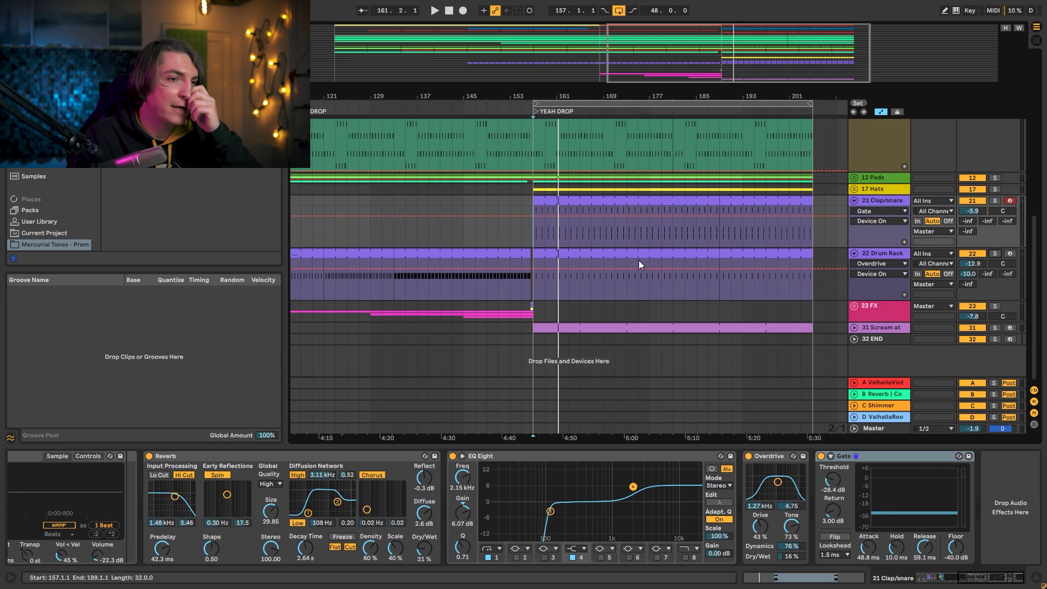
- Unfold the 31 Scream at me track, set the playback start at bar 181 and solo the track
left_click(855, 329)
left_click(533, 307)
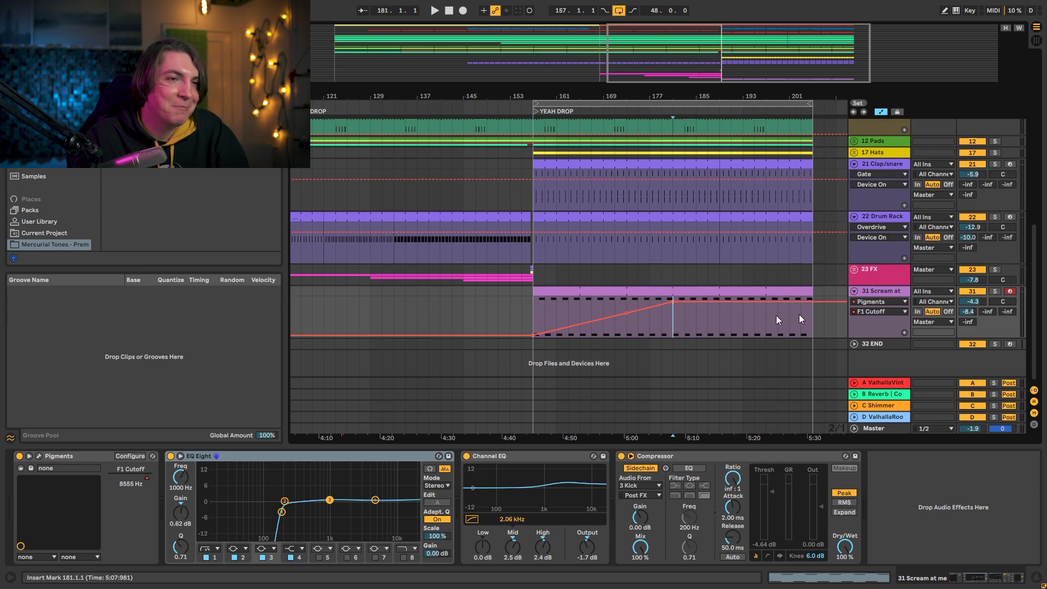
left_click(996, 291)
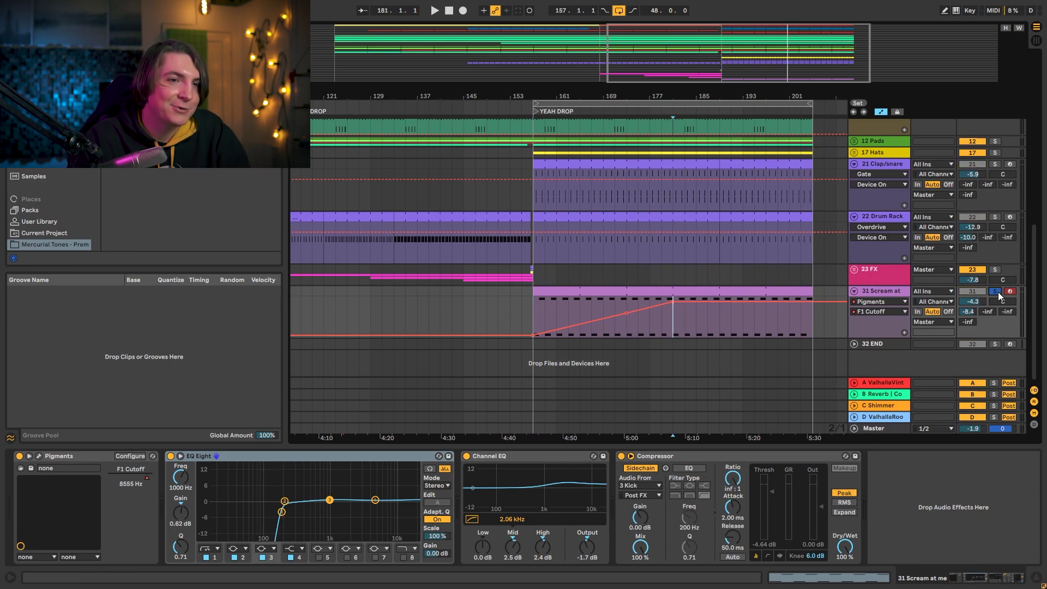
- Play 31 Scream at me from bar 181 and open its Pigments on the Synth page
left_click_drag(667, 95, 637, 57)
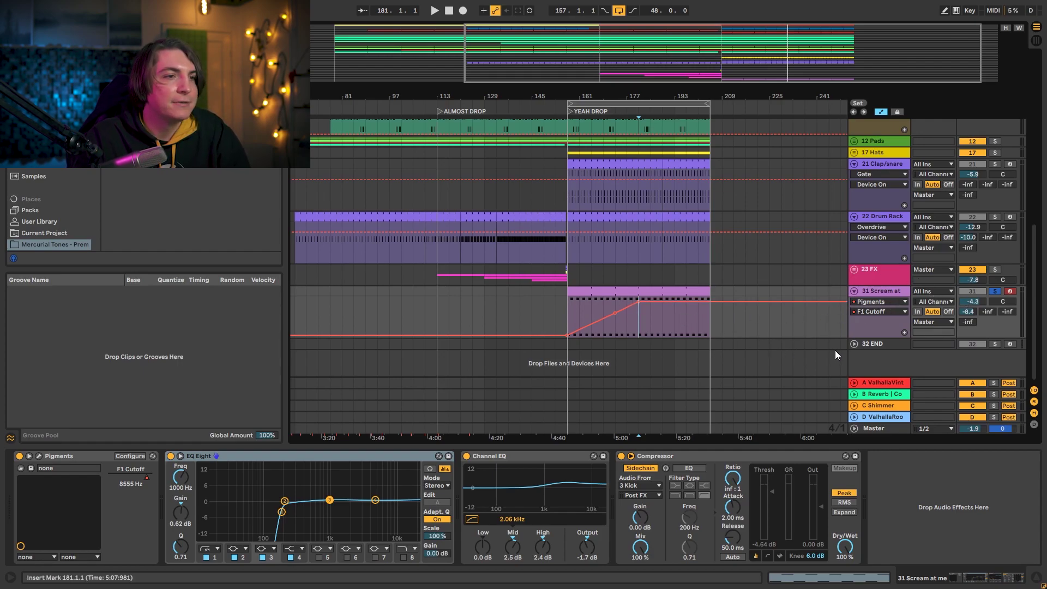
key("space")
left_click(39, 456)
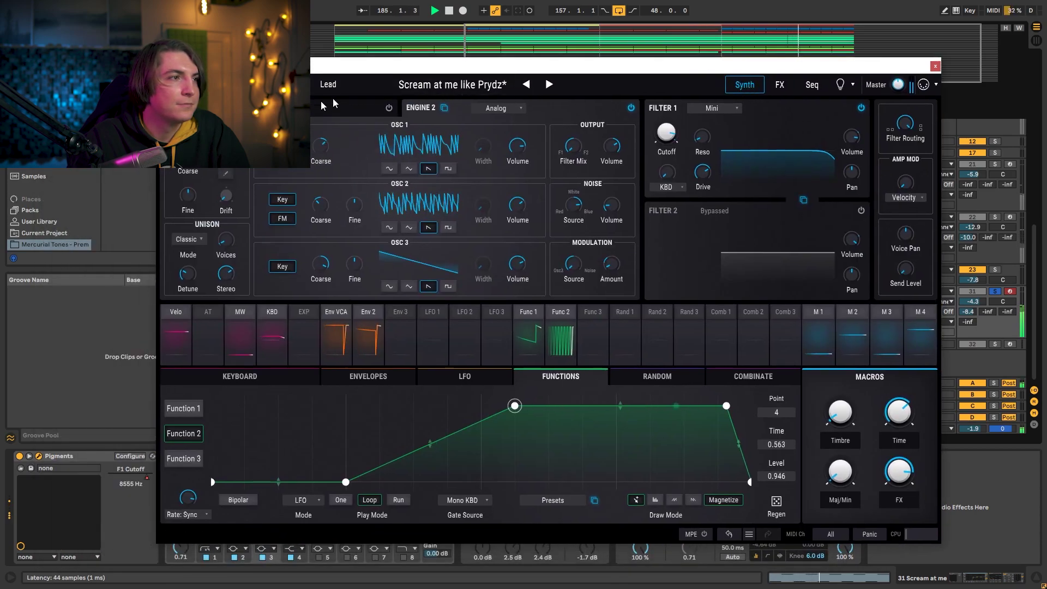
- Look at Pigments' Engine 1 sample settings, stop playback and return to the Engine 2 analog oscillators
left_click(351, 109)
key("space")
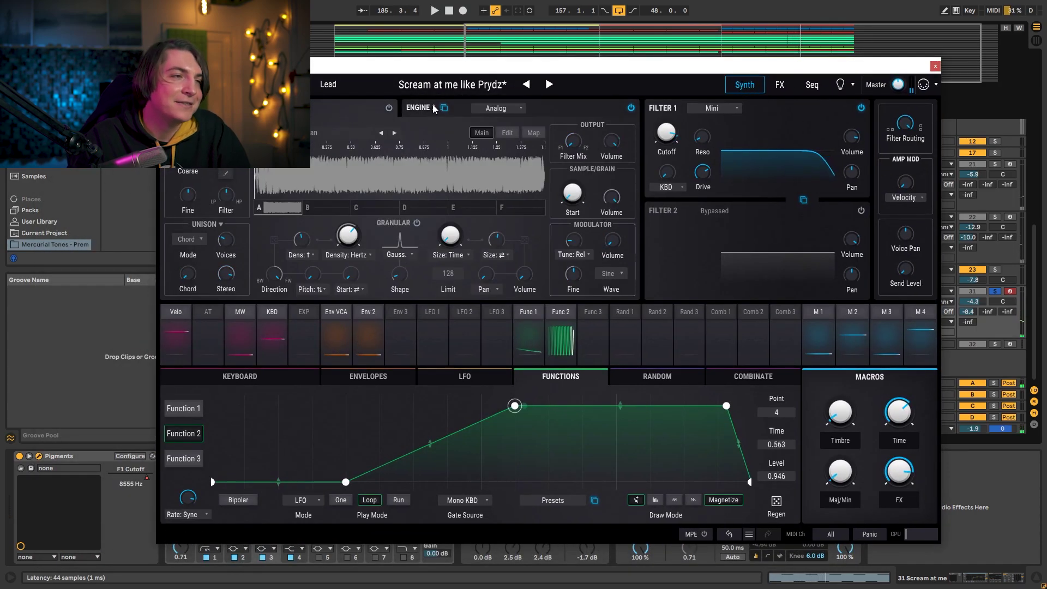
left_click(432, 108)
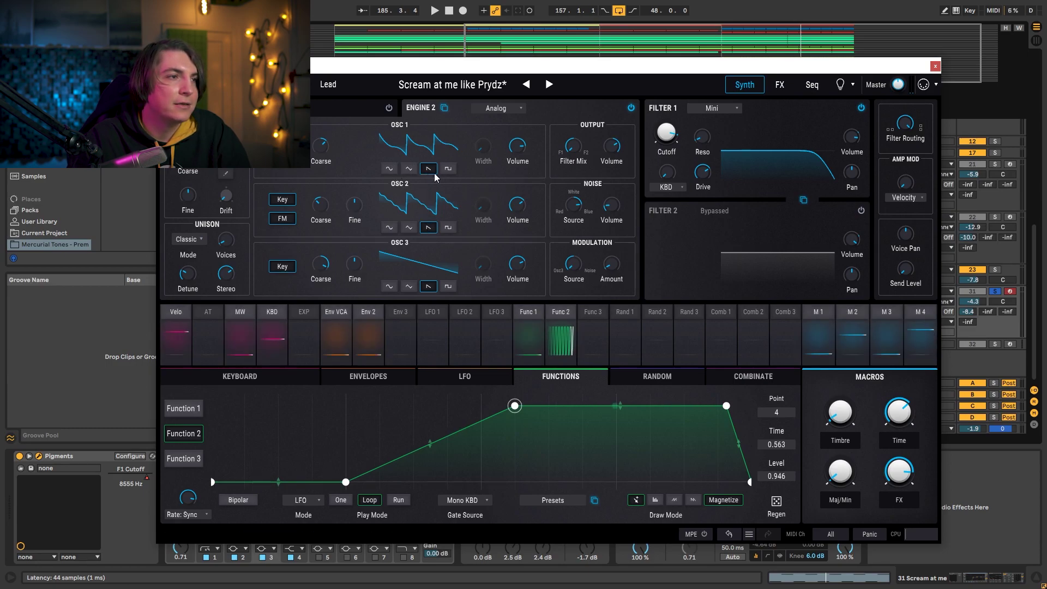
- Show the modulation sources assigned to Engine 2's Modulation Amount and close their view
mouse_move(622, 266)
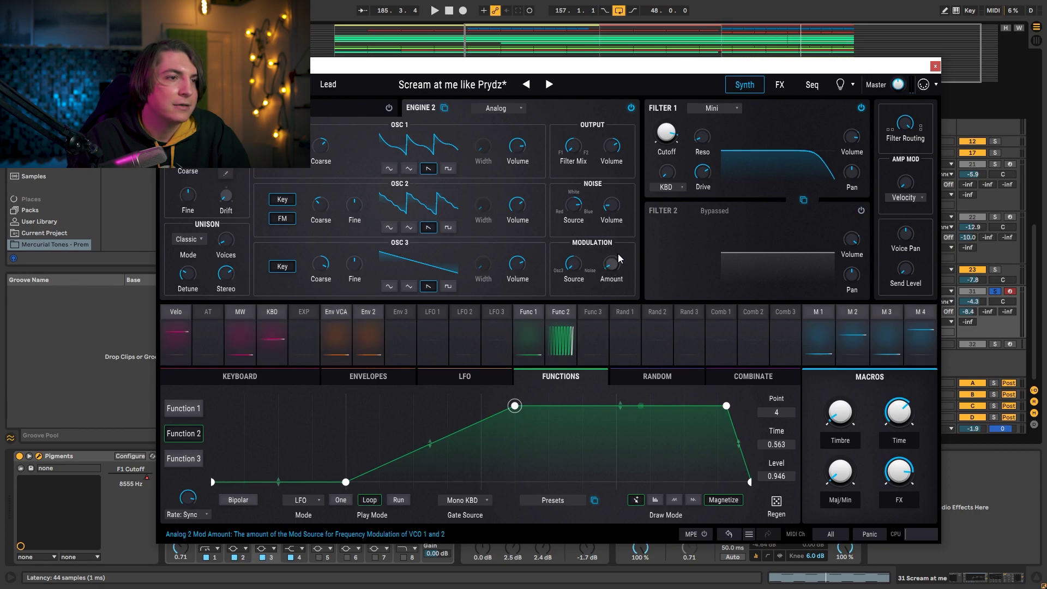
left_click(626, 256)
key("space")
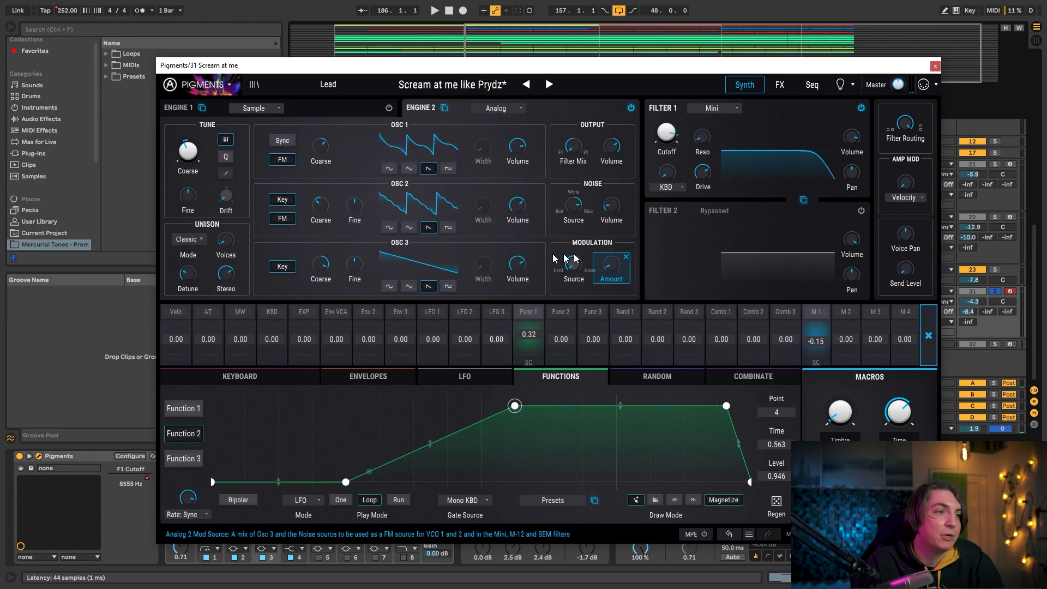
left_click(669, 267)
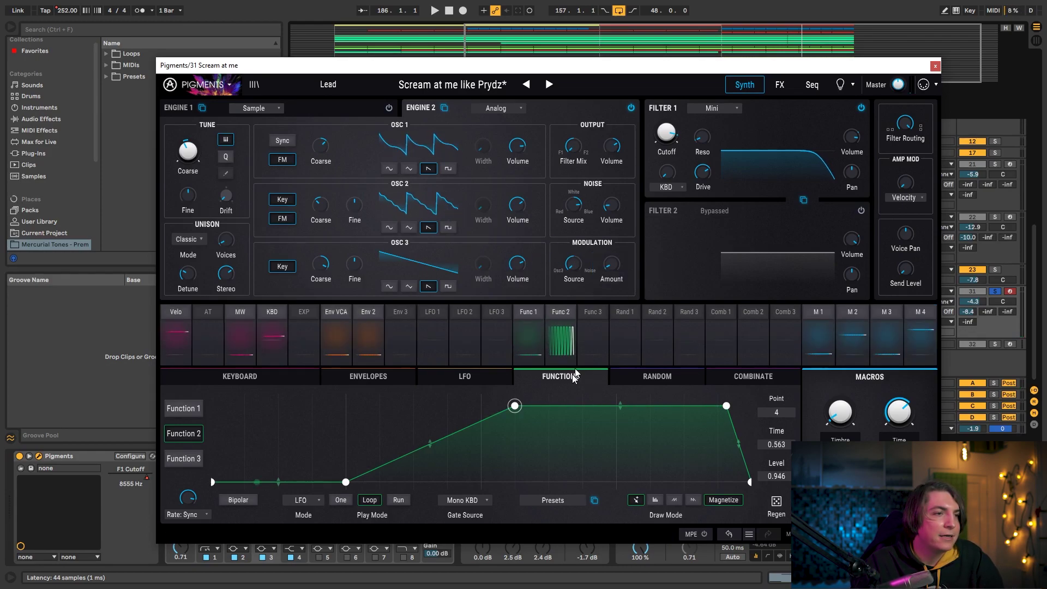
- Inspect Function 2's modulation routing and the modulation sources assigned to Engine 2's output volume
left_click(563, 339)
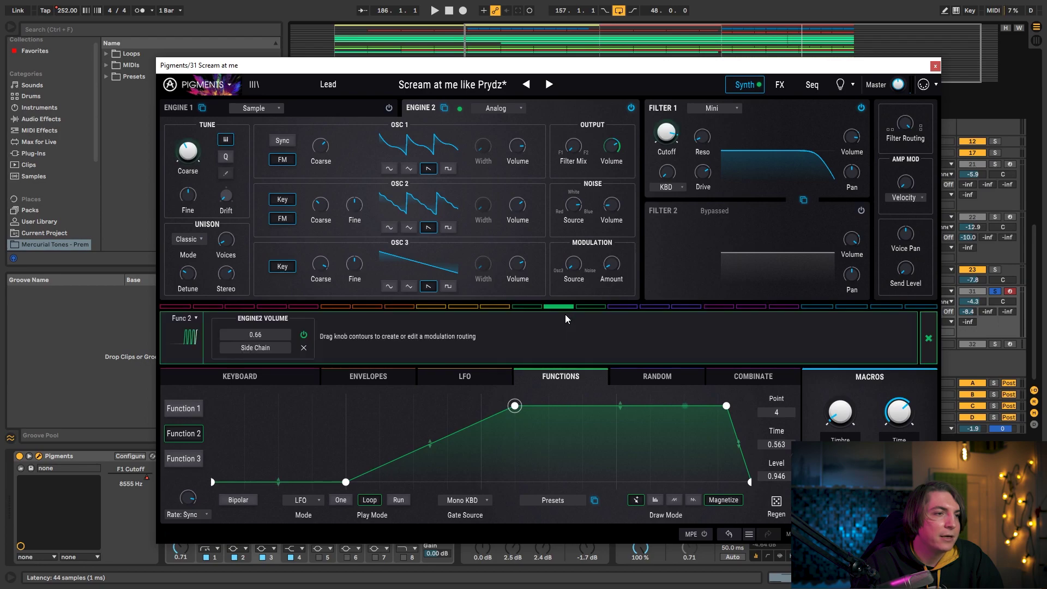
left_click(929, 338)
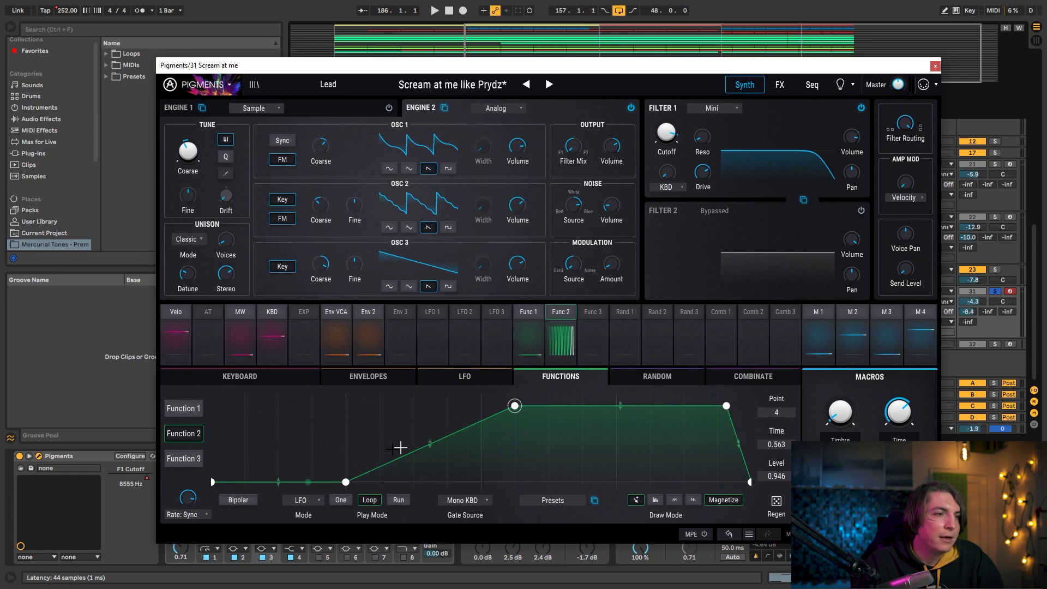
mouse_move(614, 156)
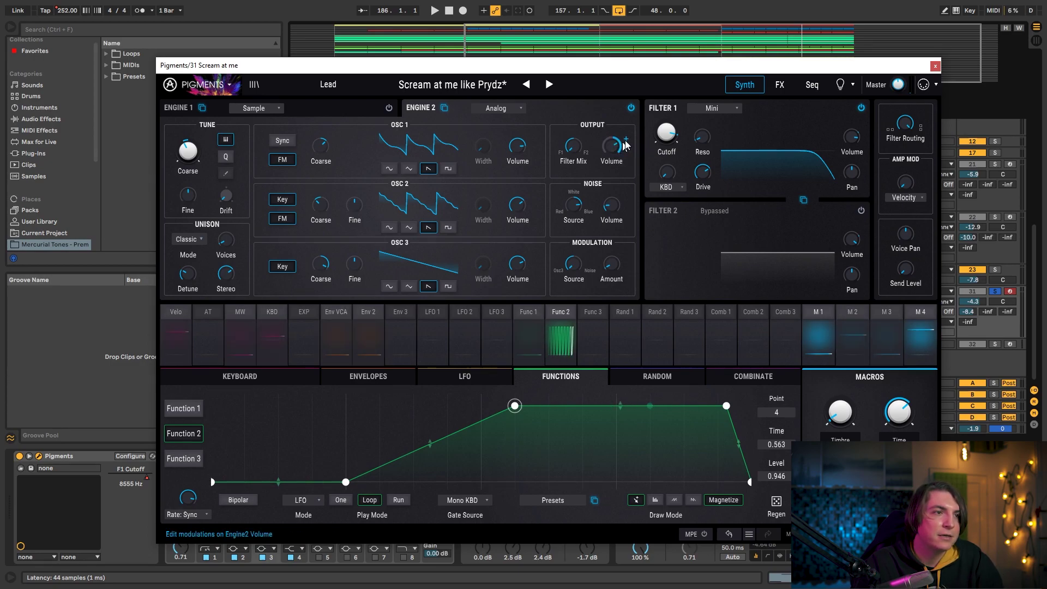
left_click(627, 142)
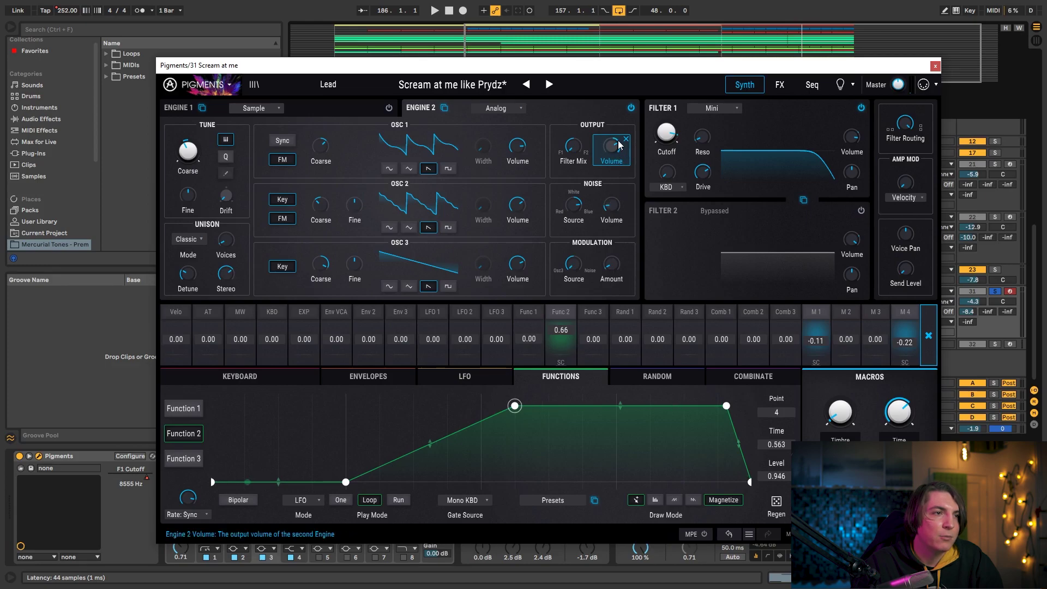
left_click(626, 139)
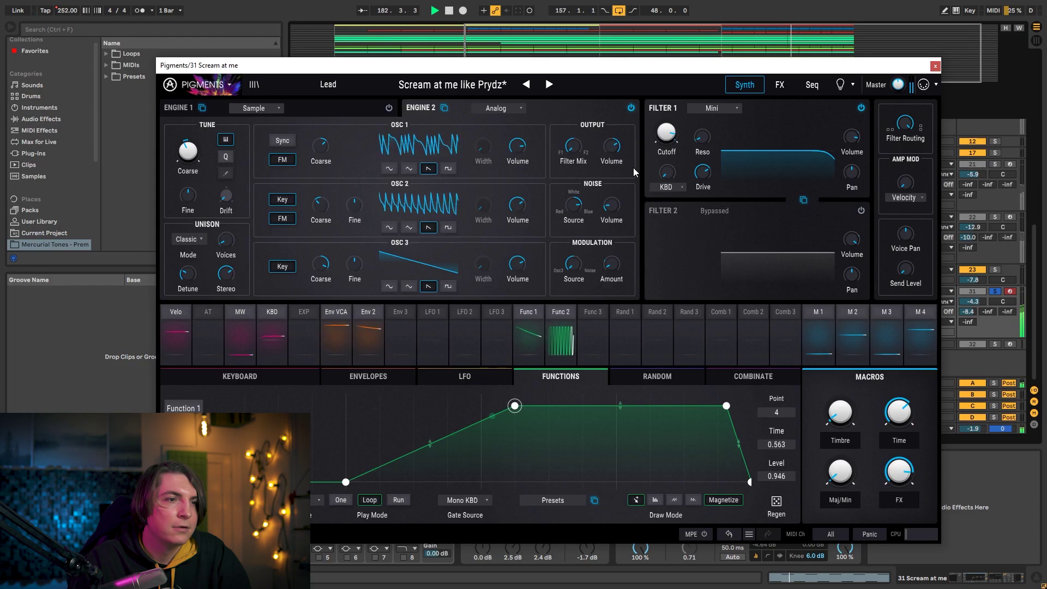
- Show Pigments' FX page and examine the Bus A and Bus B effects, including the Flanger
left_click(781, 91)
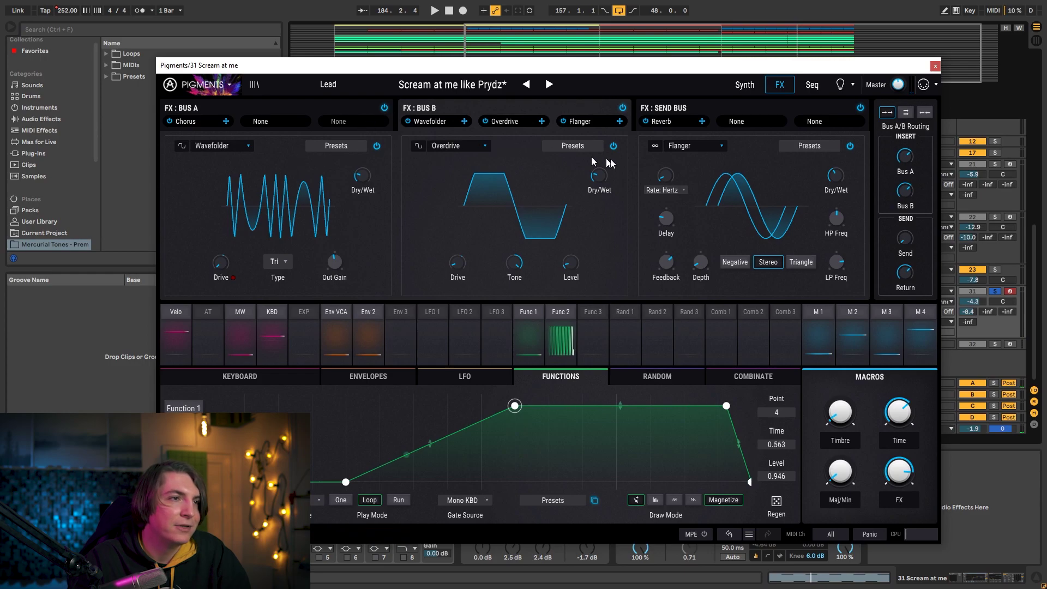
left_click(385, 109)
left_click(625, 109)
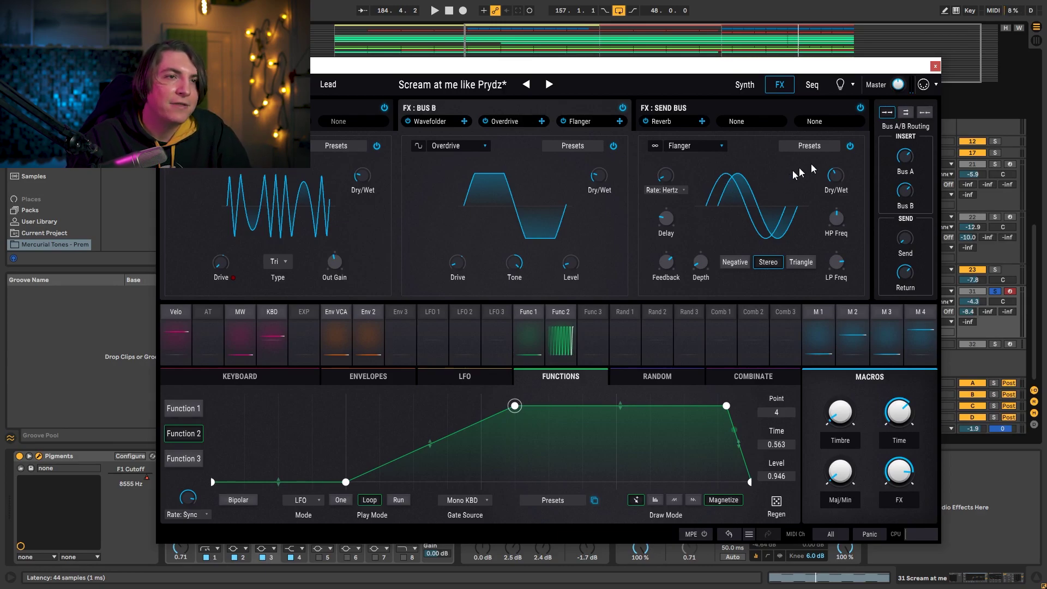
left_click(849, 146)
key("space")
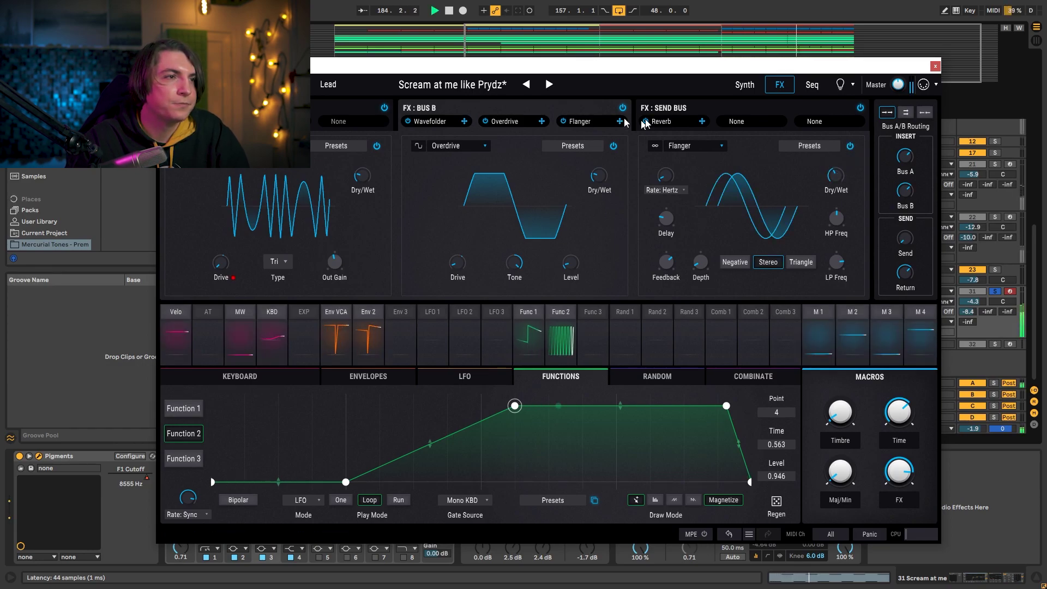
- Audition 31 Scream at me with its effects, stop playback and close the Pigments window
left_click(218, 109)
key("space")
key("space")
left_click(376, 146)
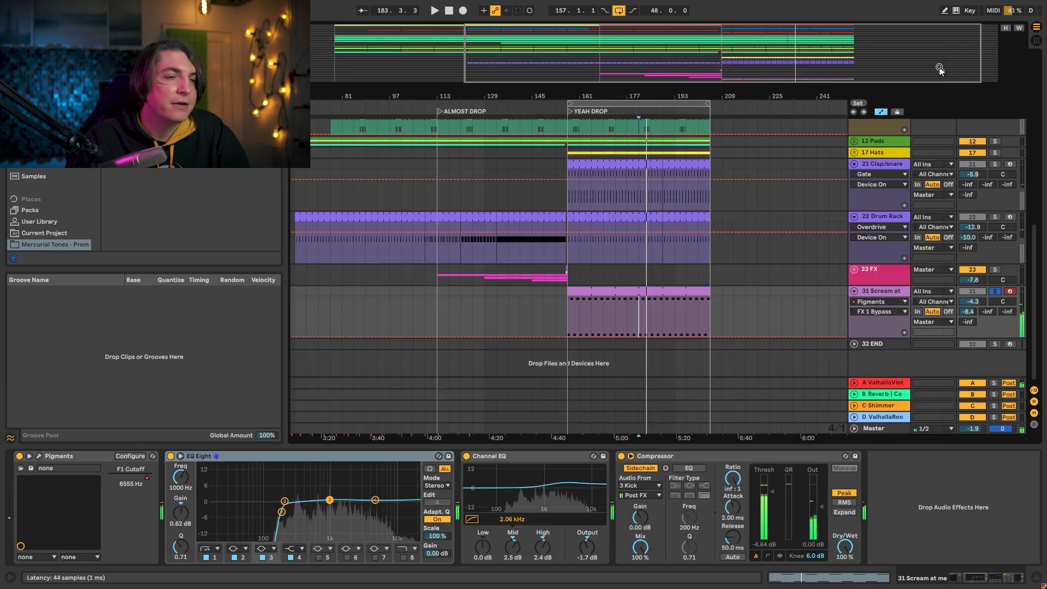
left_click(935, 66)
key("space")
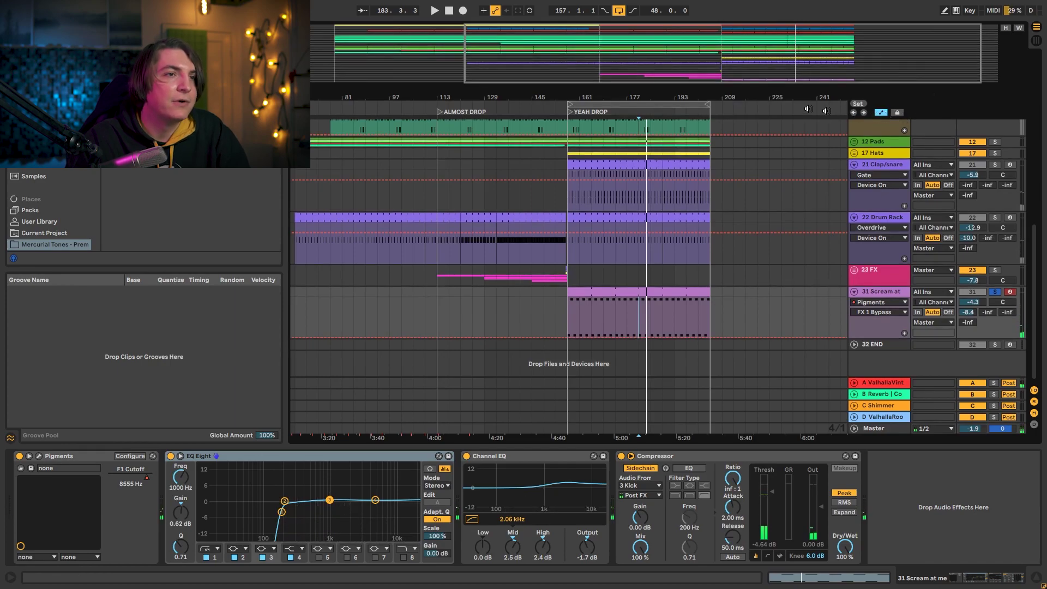
- Fold the 21 Clap/snare and 22 Drum Rack tracks and unfold the 23 FX group
left_click_drag(691, 92, 720, 93)
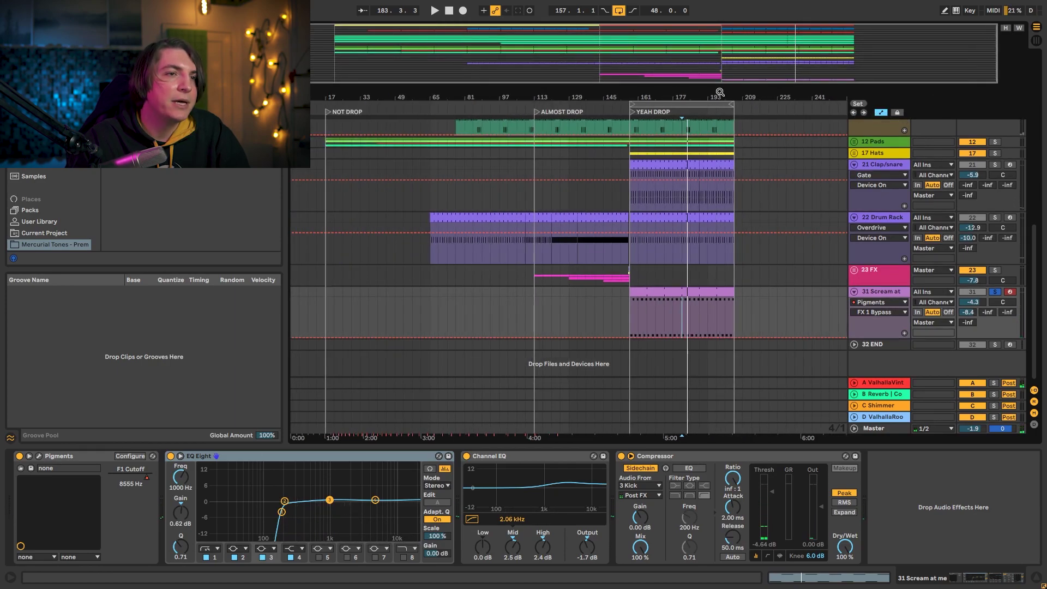
left_click(854, 168)
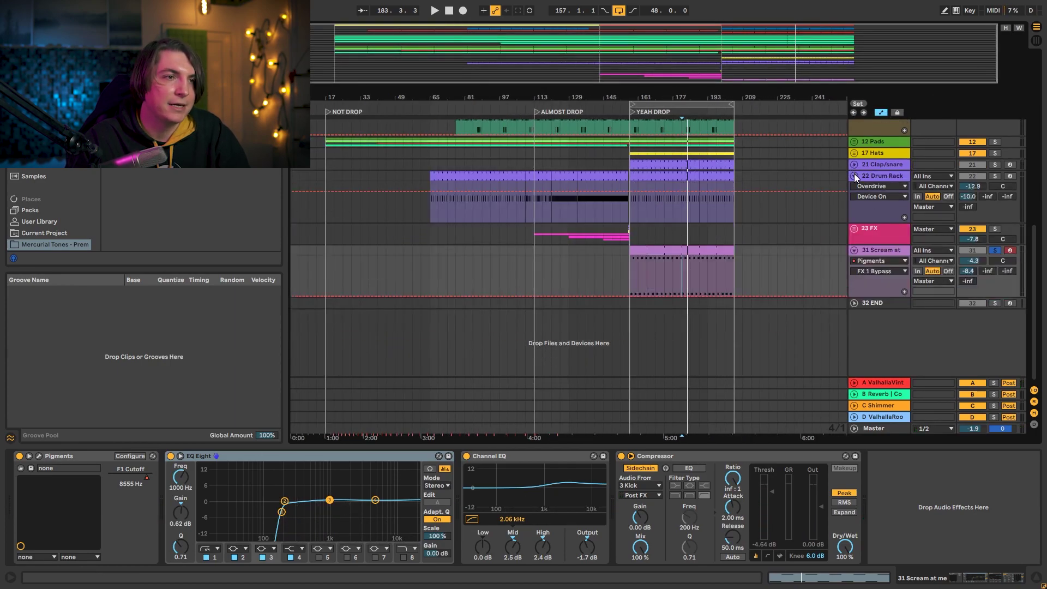
left_click(855, 176)
left_click(854, 187)
scroll(618, 226, "up", 3)
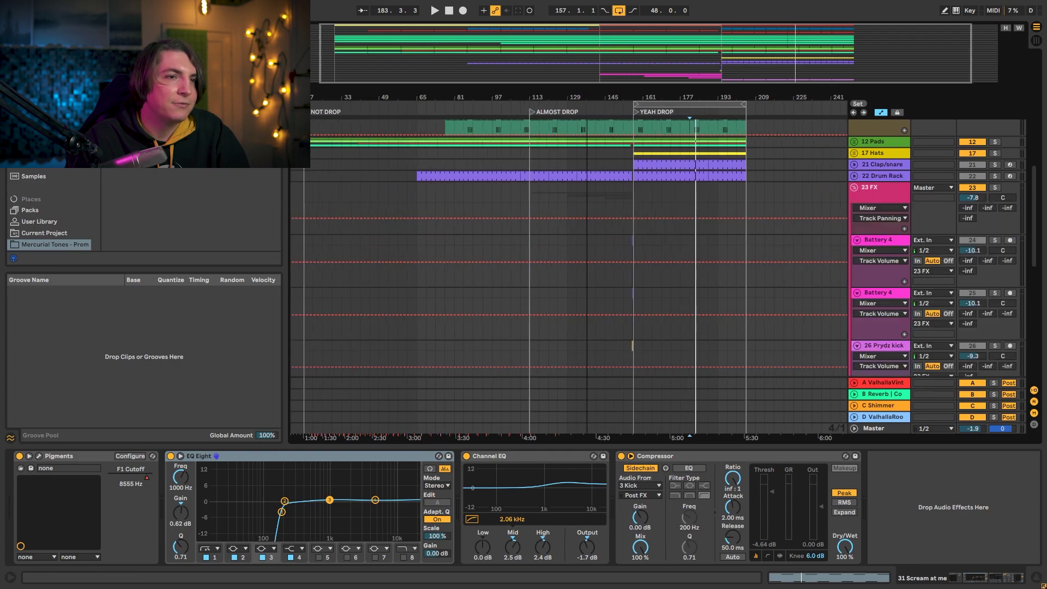
- Find the 28 Operator track inside 27 Group, solo it and play it from bar 113
scroll(619, 227, "down", 3)
scroll(607, 227, "down", 4)
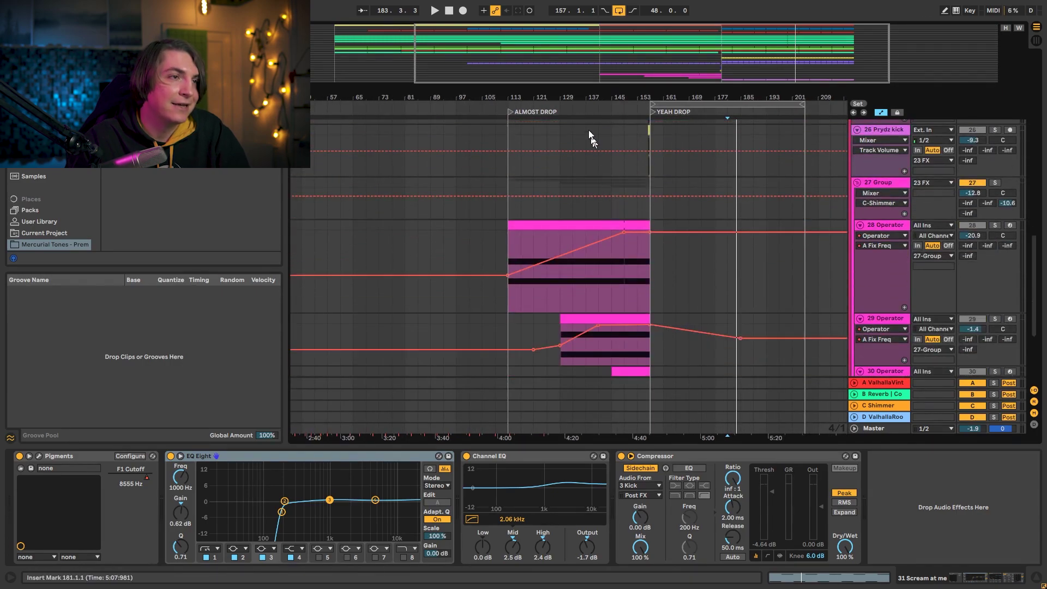
left_click_drag(565, 98, 589, 92)
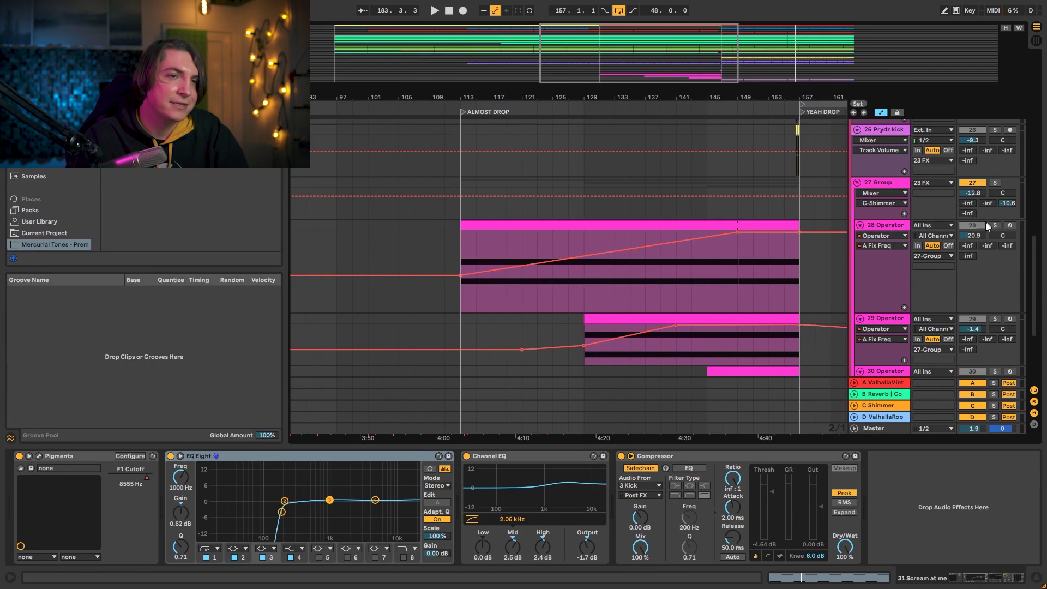
left_click(463, 246)
key("space")
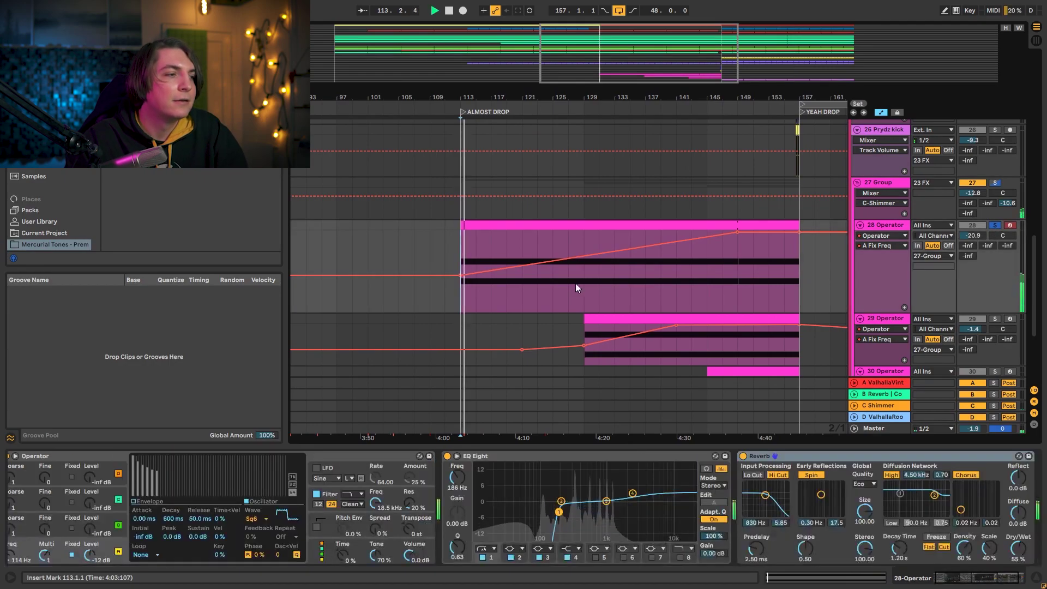
- Bring the Operator device of 28 Operator fully into view and replay the track from bar 113
scroll(575, 283, "down", 2)
left_click(948, 577)
key("space")
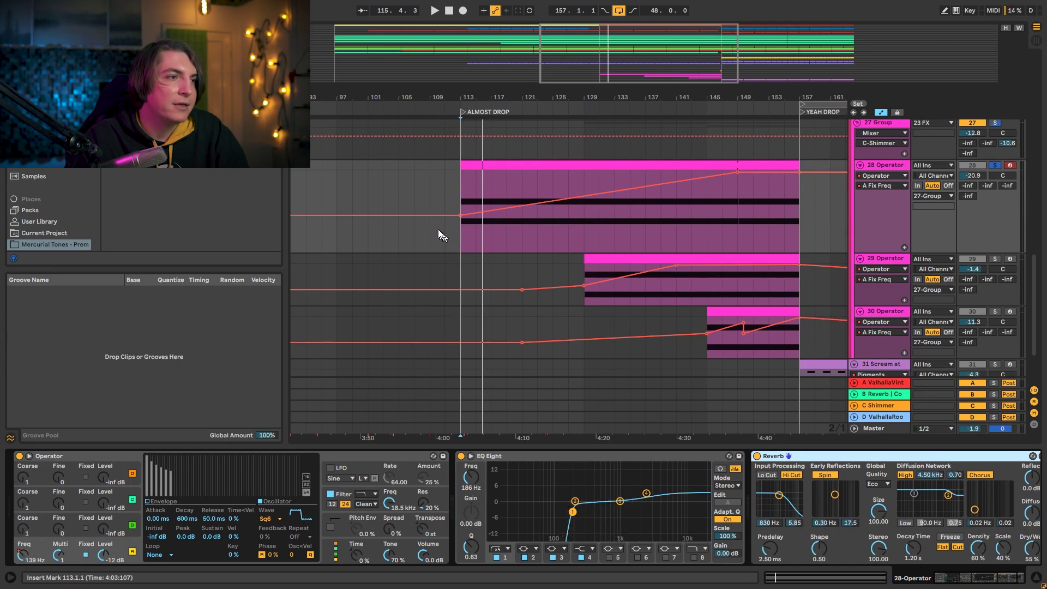
key("space")
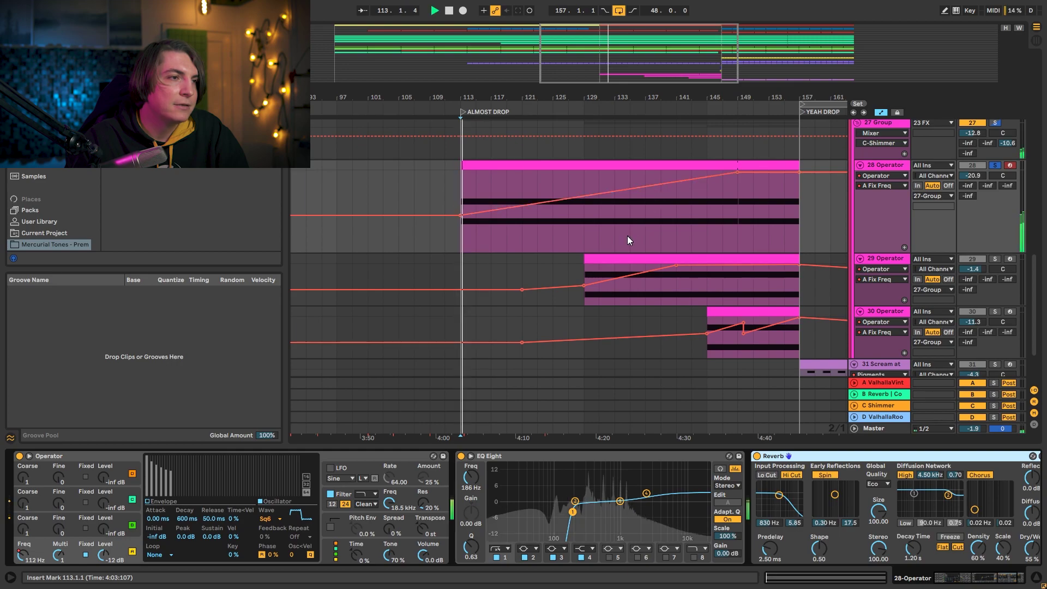
key("space")
scroll(678, 317, "down", 1)
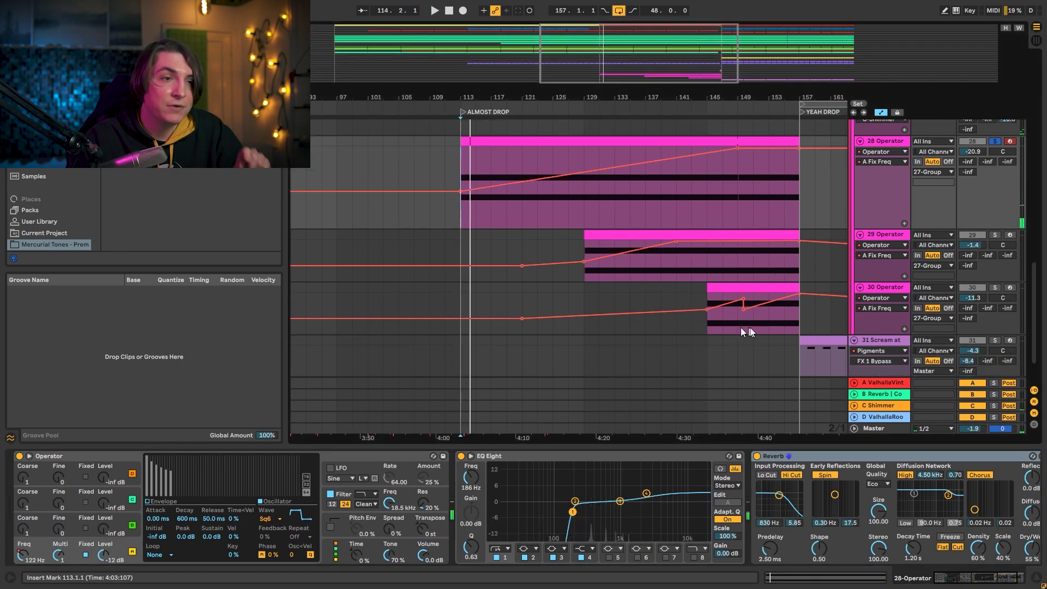
- Solo the 29 Operator track and audition it from bar 129
left_click(708, 332)
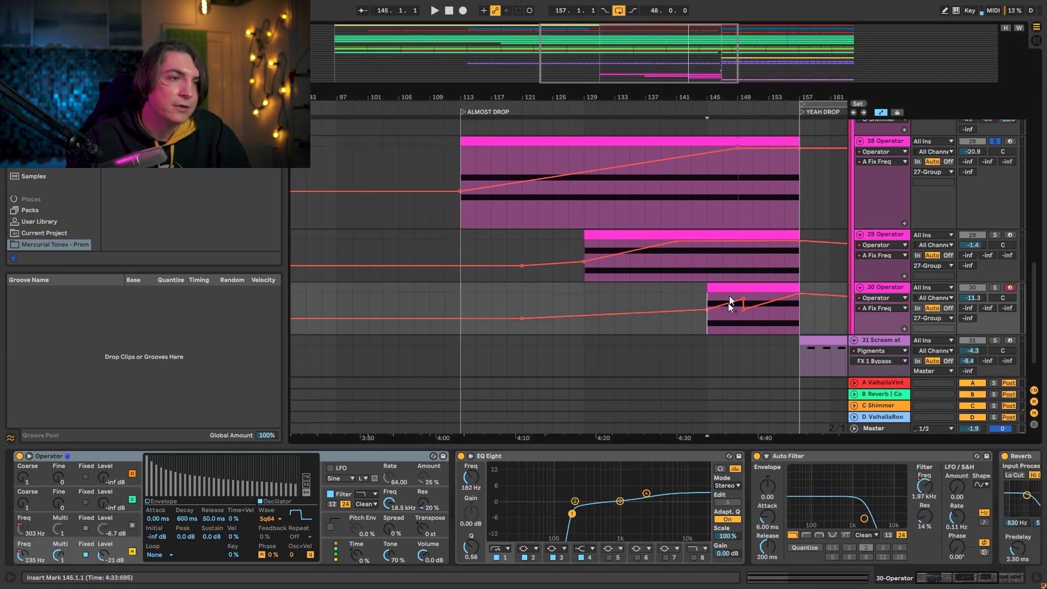
left_click(581, 253)
left_click(998, 235)
key("space")
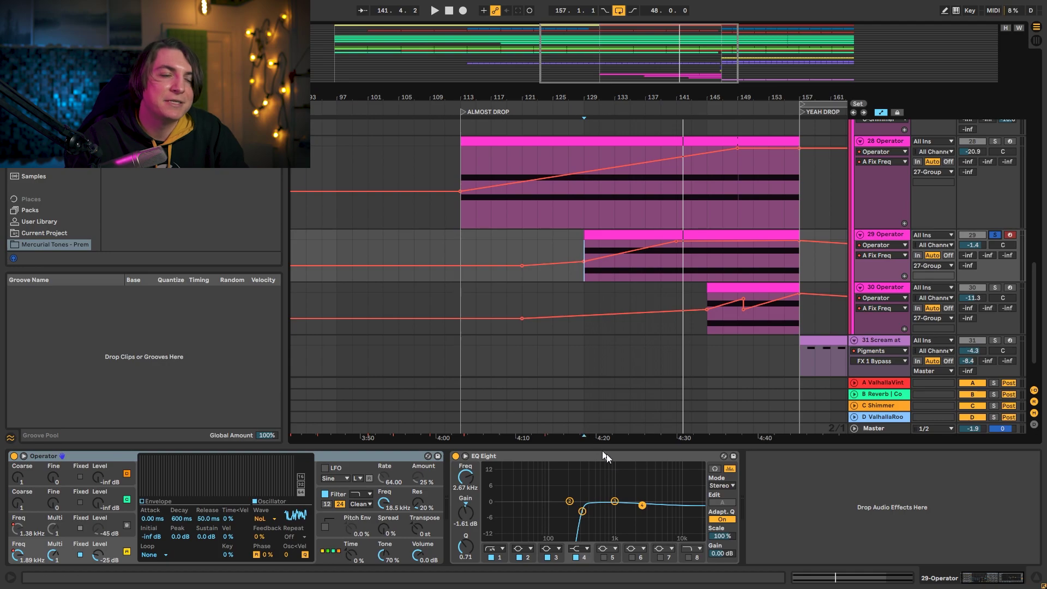
- Solo the 30 Operator track and audition it from bar 145
left_click(707, 325)
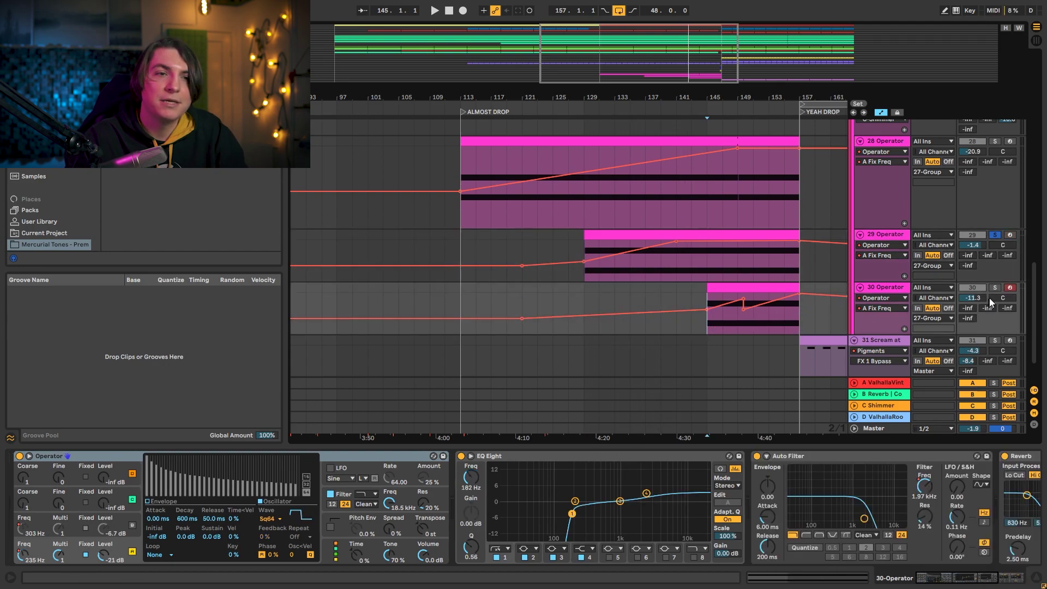
key("space")
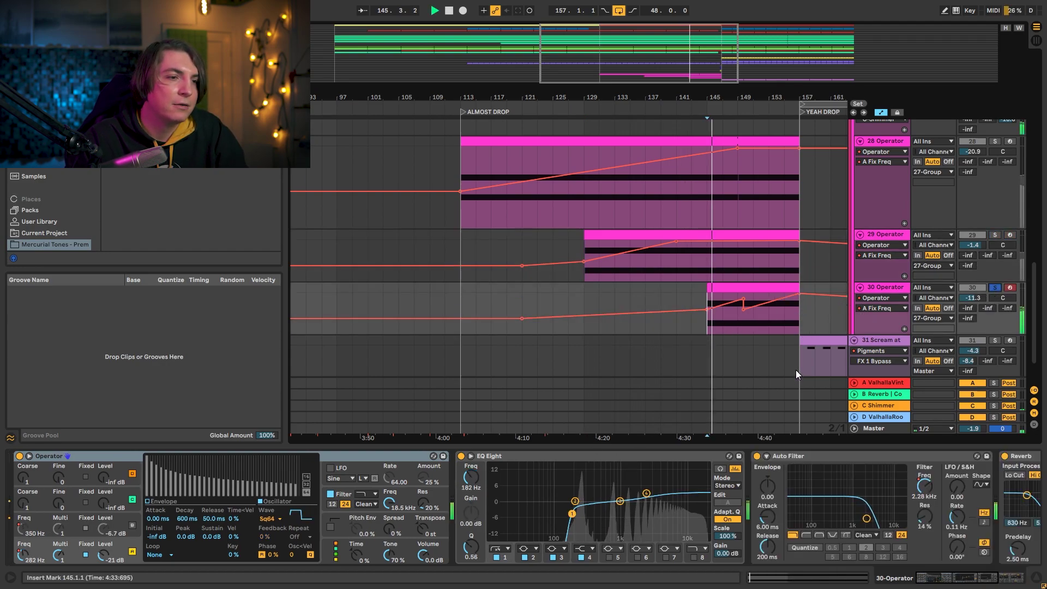
key("space")
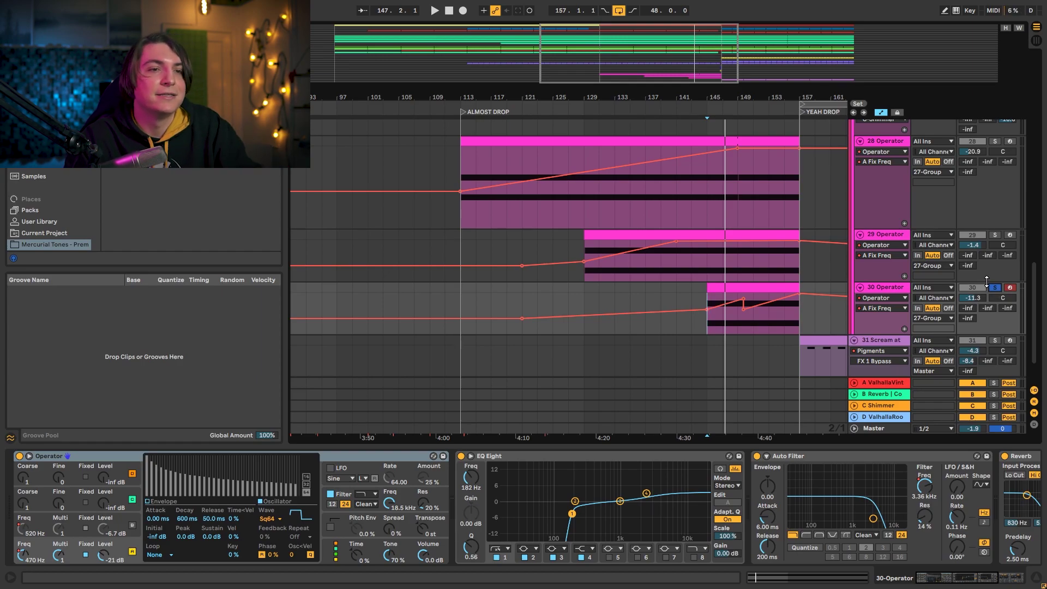
- Solo 27 Group as a whole and play its Operator layers together from bar 129 and from bar 143
scroll(1004, 240, "up", 4)
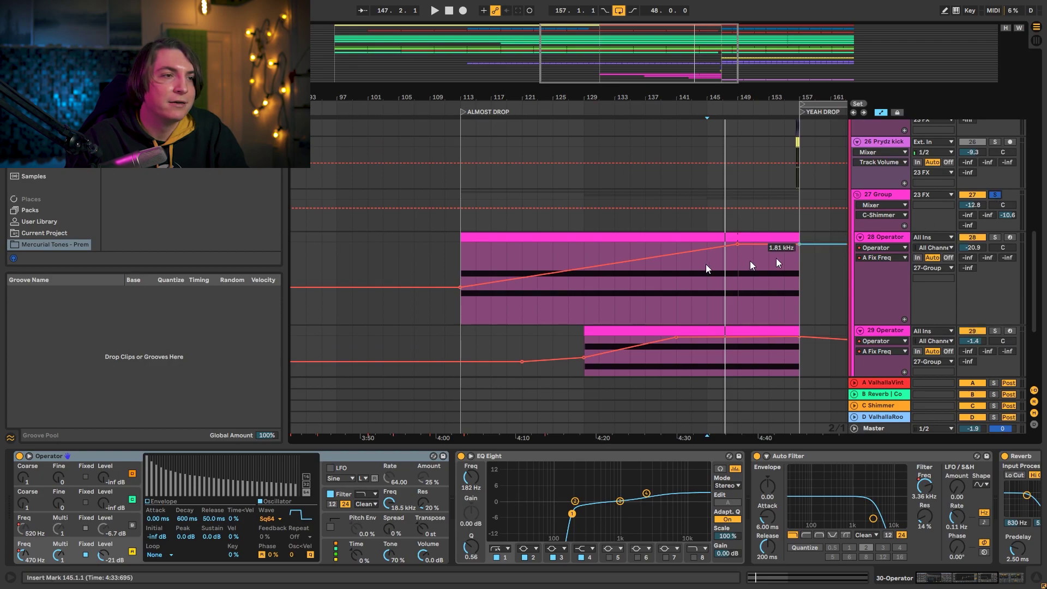
left_click(582, 309)
key("space")
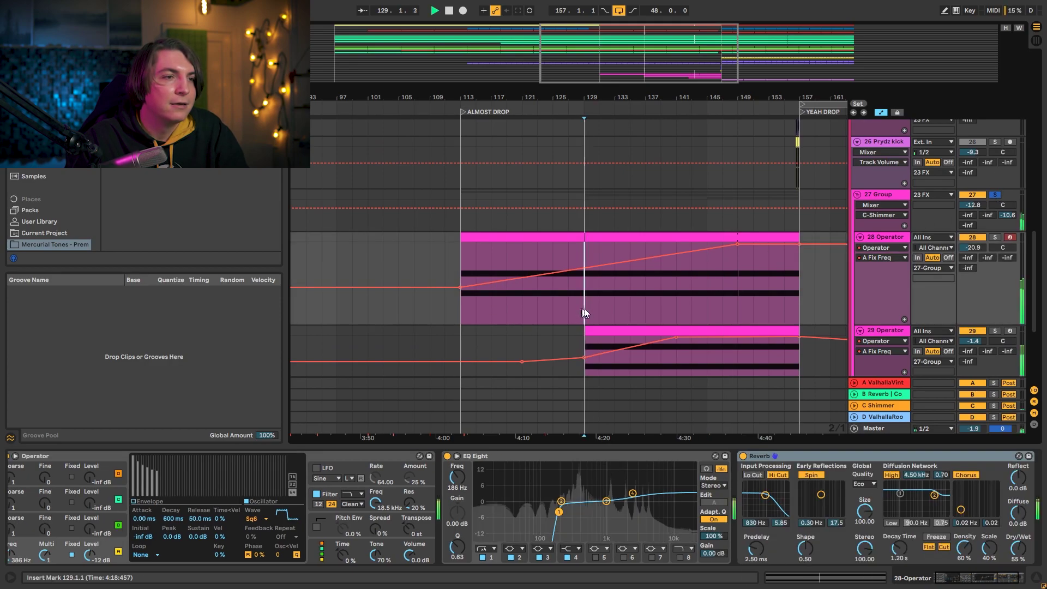
left_click(690, 308)
key("space")
key("space")
scroll(691, 308, "down", 3)
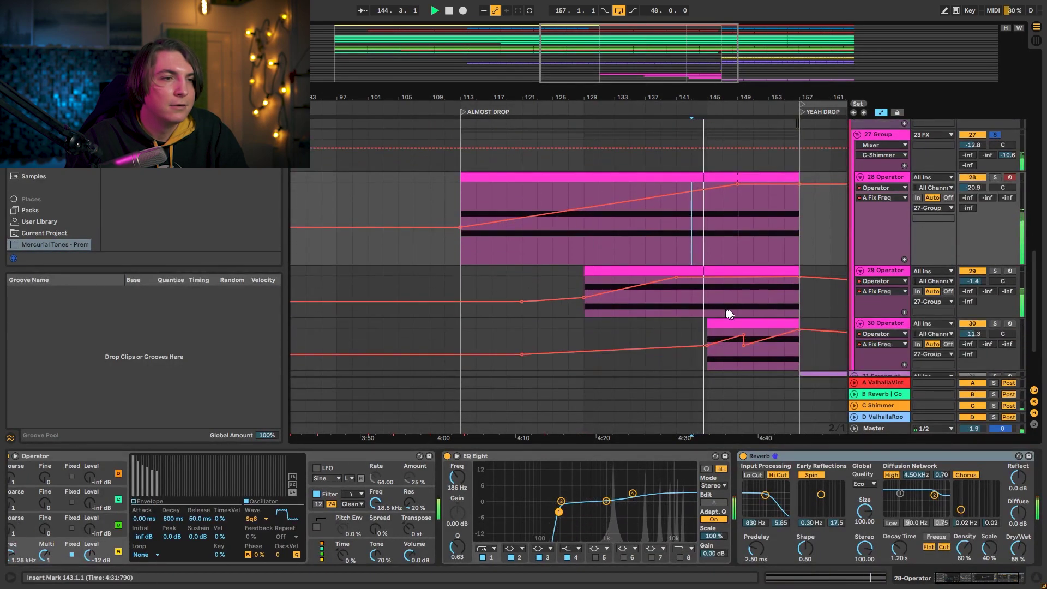
key("space")
- Collapse 27 Group, release its solo and audition the Battery and Prydz kick fill just before bar 157
scroll(878, 179, "up", 3)
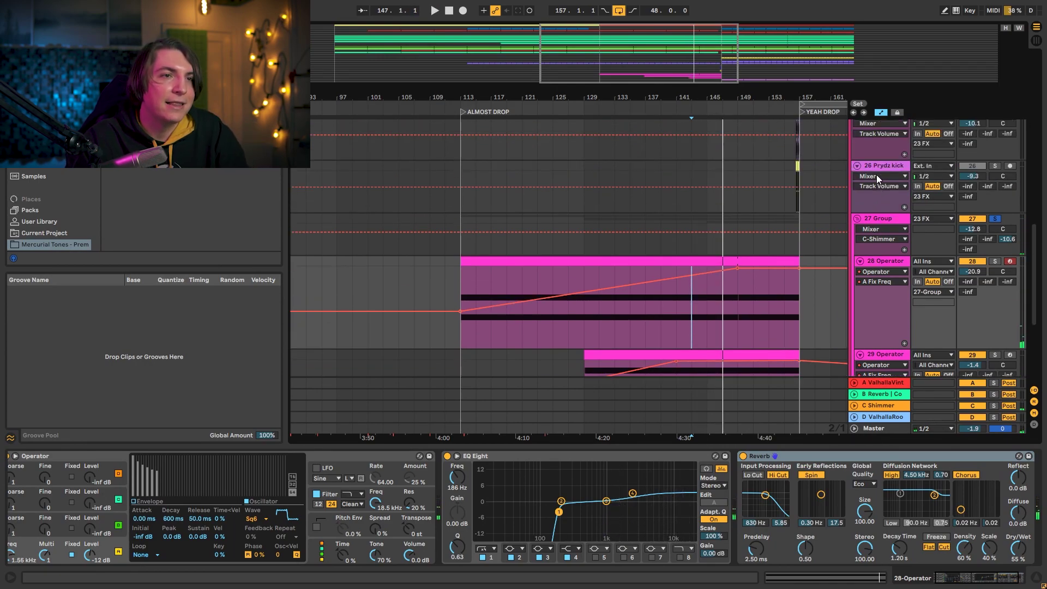
left_click(857, 219)
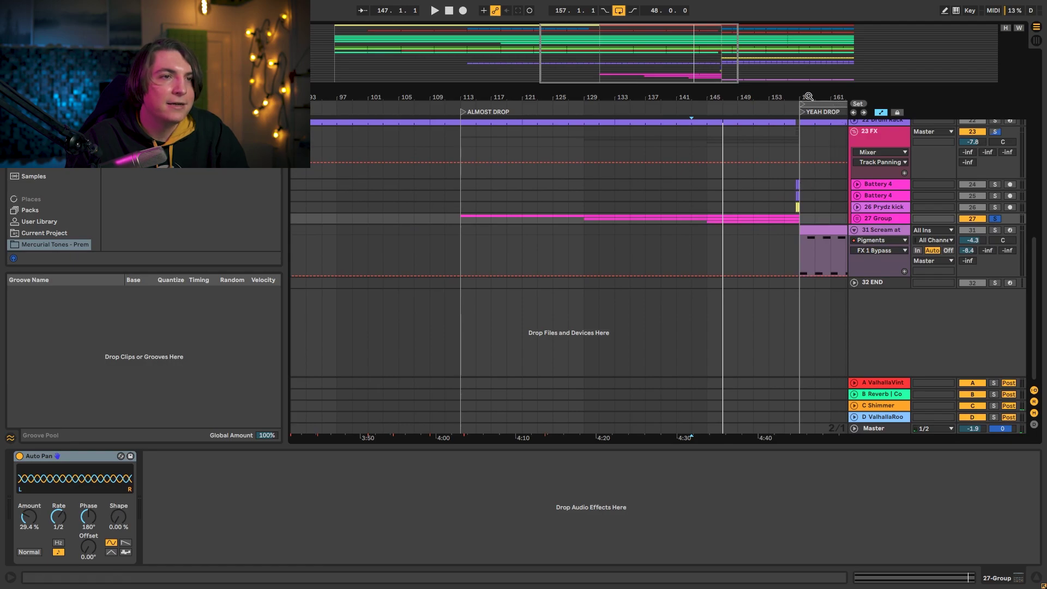
left_click_drag(809, 97, 753, 187)
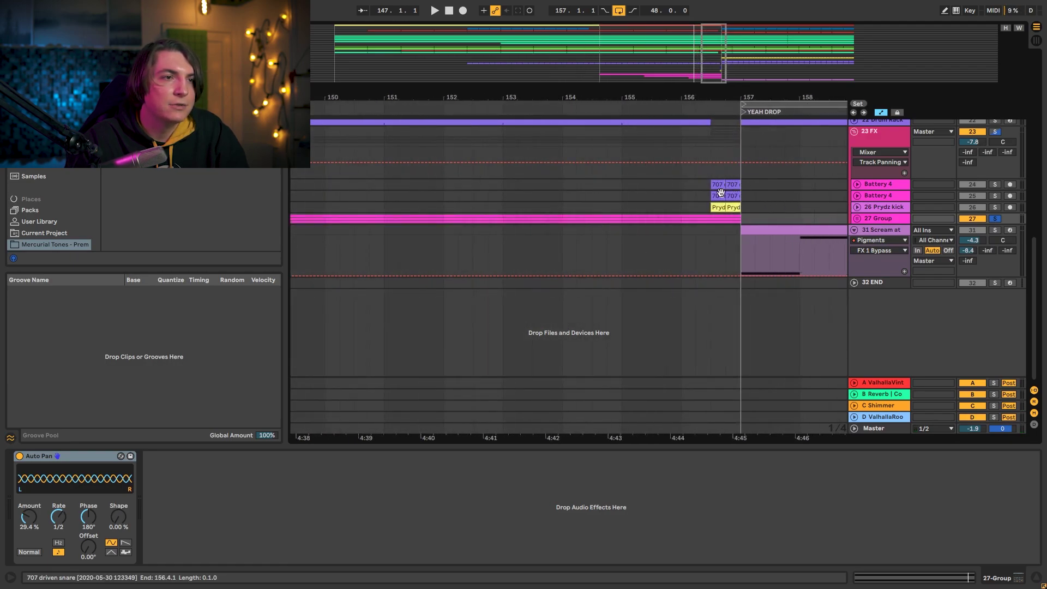
left_click(721, 193)
key("space")
left_click(995, 219)
left_click(701, 193)
key("space")
key("space")
- Unsolo the 23 FX group and collapse the FX, Pads, Bright Pluck and Plucks tracks to show the whole arrangement compactly
left_click_drag(692, 98, 680, 69)
left_click(995, 207)
left_click(859, 129)
scroll(859, 218, "up", 10)
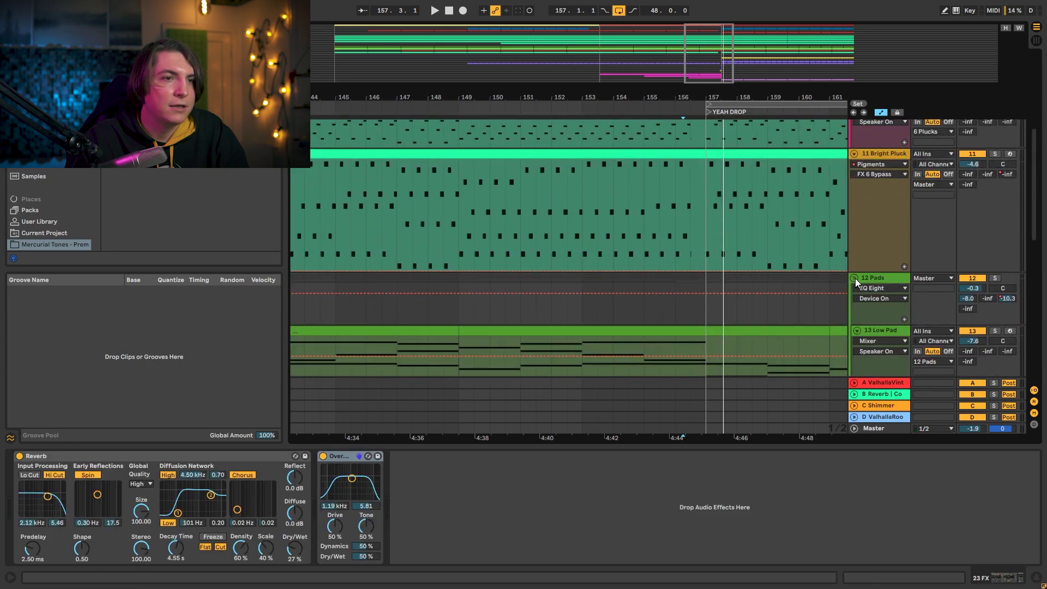
left_click(854, 279)
scroll(852, 272, "up", 4)
left_click_drag(687, 84, 687, 47)
scroll(906, 199, "up", 6)
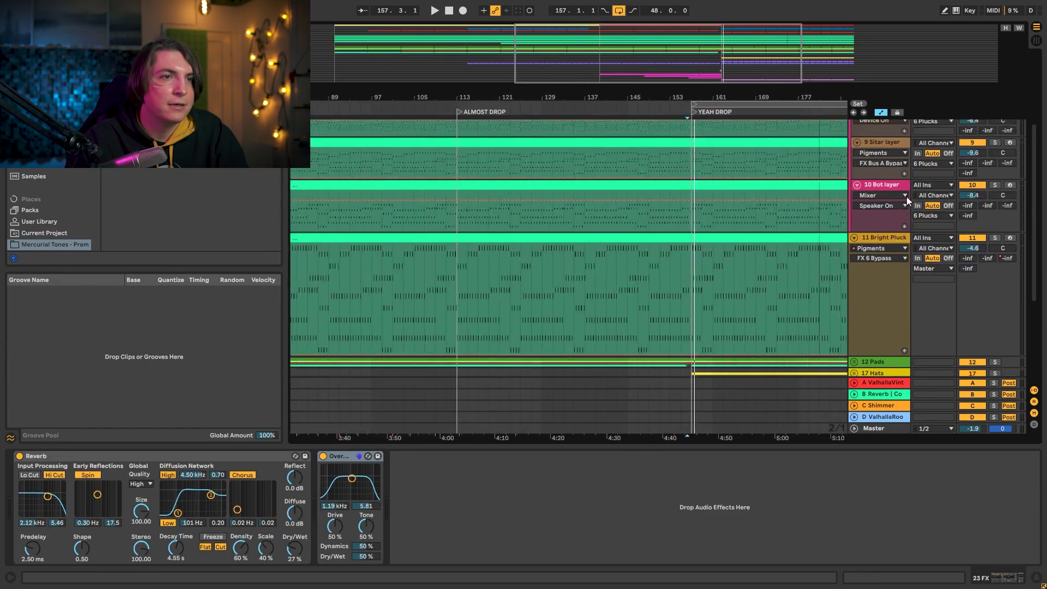
left_click(854, 149)
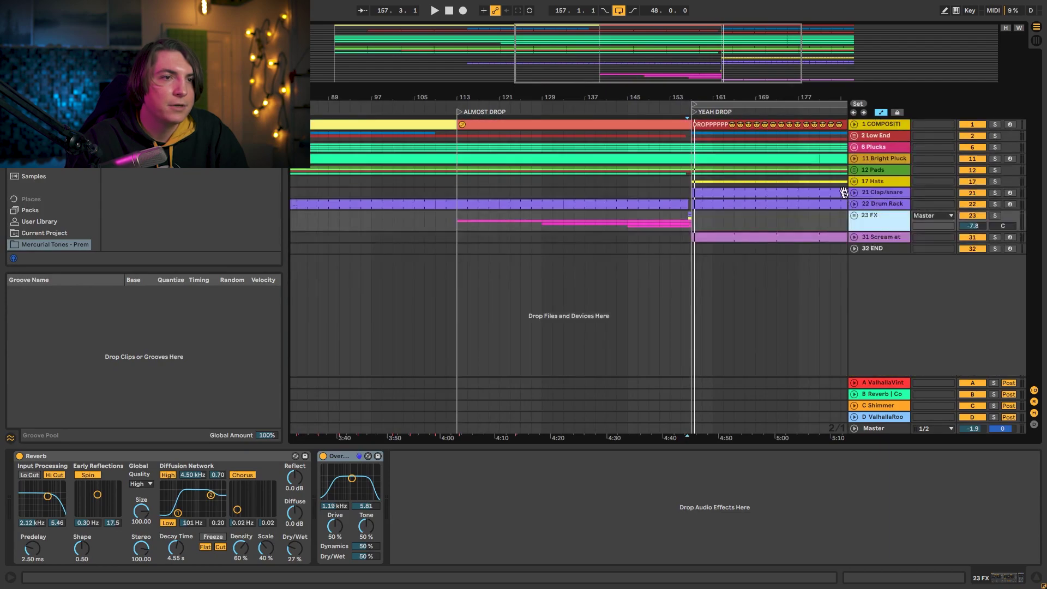
- Play the full mix briefly around the start of the YEAH DROP section
key("space")
key("space")
left_click_drag(685, 92, 627, 93)
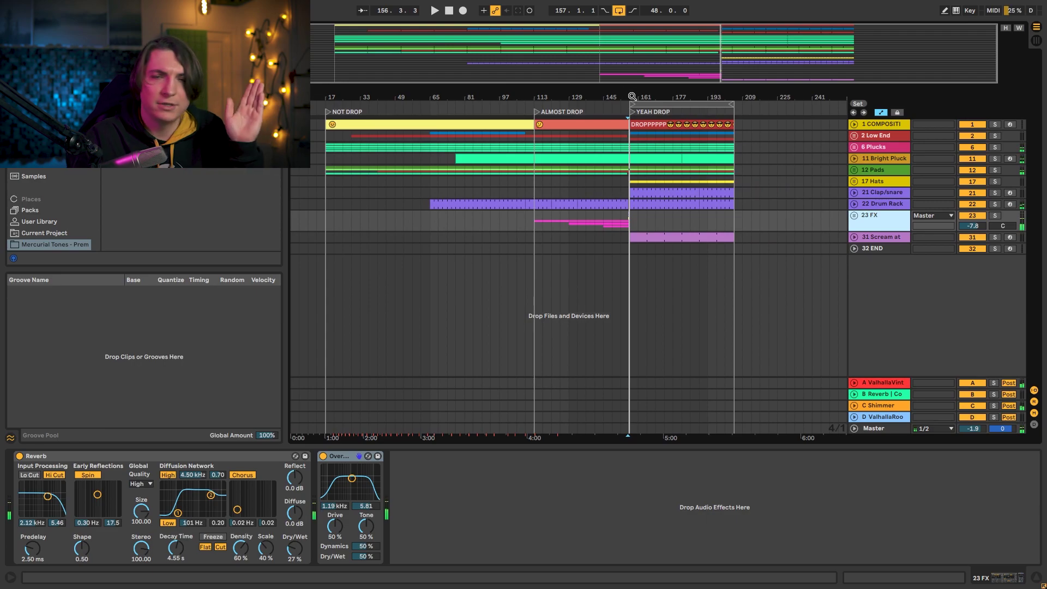
- Extend the loop's start back to bar 17 to cover the whole song and play from there
left_click_drag(634, 103, 321, 102)
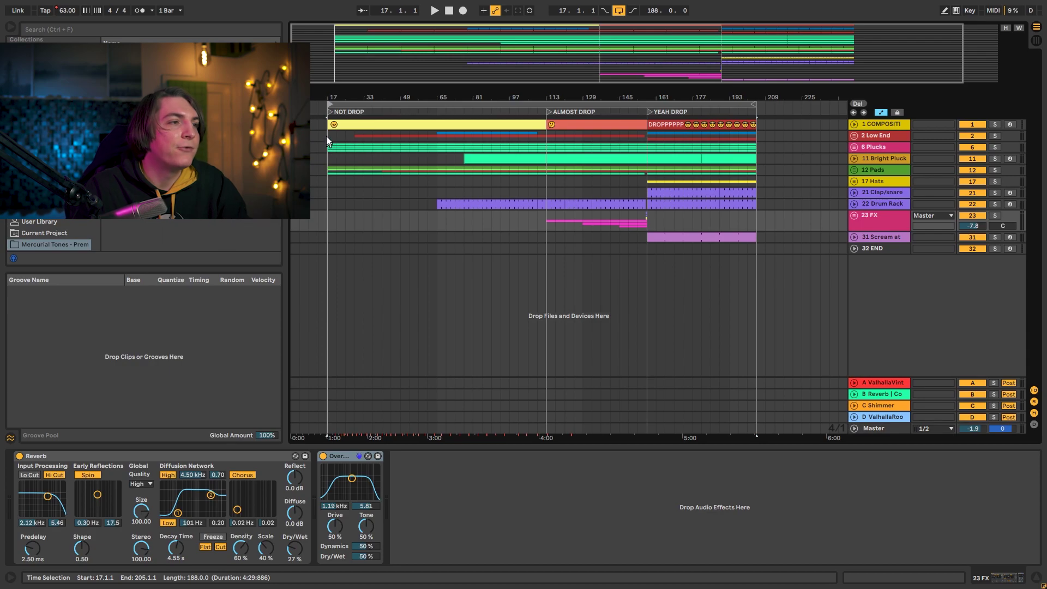
left_click(327, 136)
left_click(326, 137)
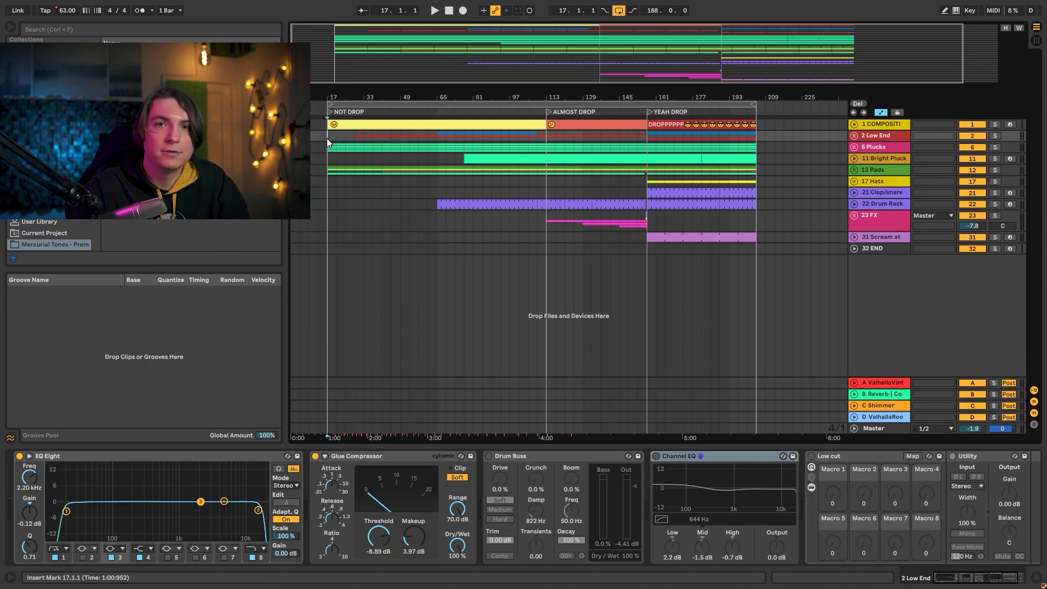
key("space")
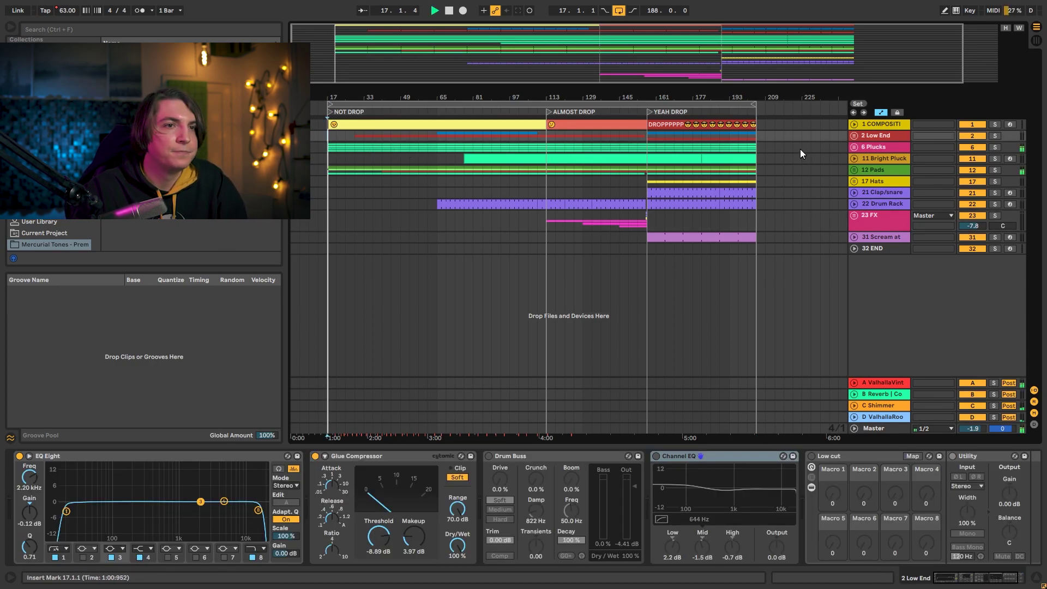
- Expand the 6 Plucks group, show the Utility Gain automation on 7 Redux layer and make that track taller
left_click(854, 147)
scroll(713, 224, "down", 3)
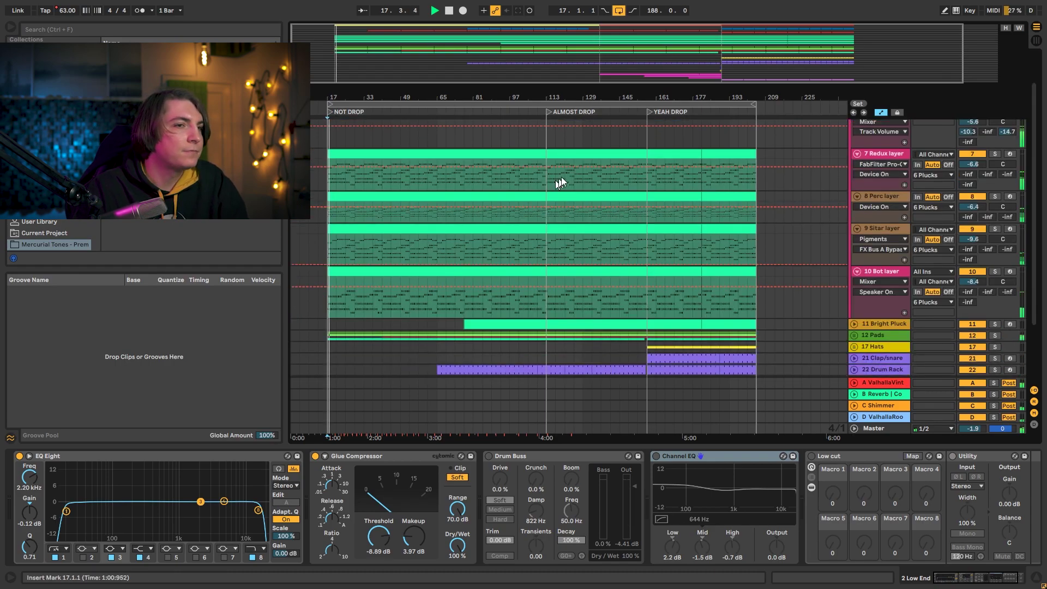
left_click(883, 164)
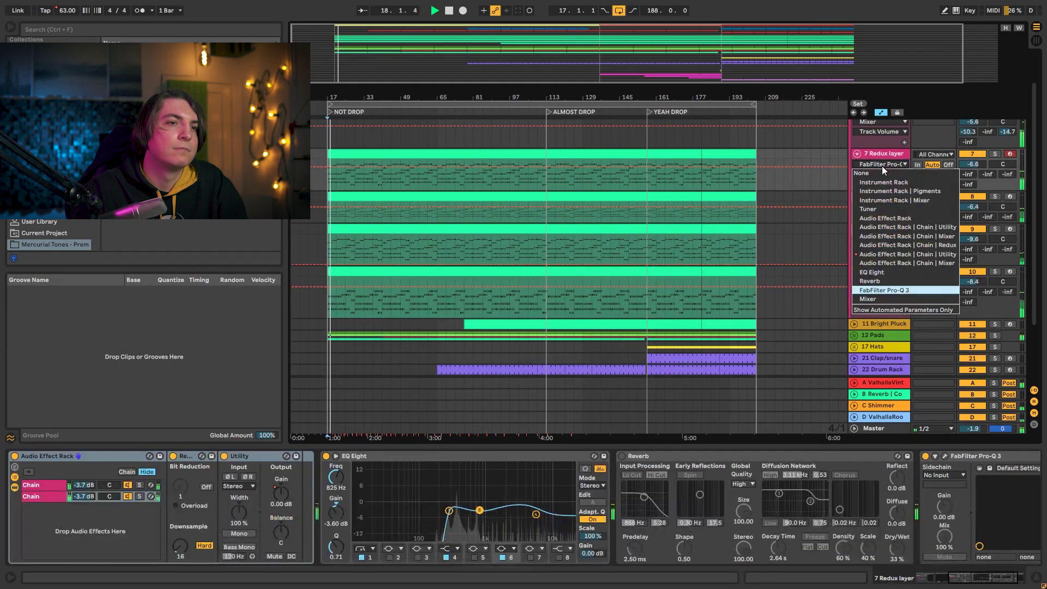
left_click(876, 191)
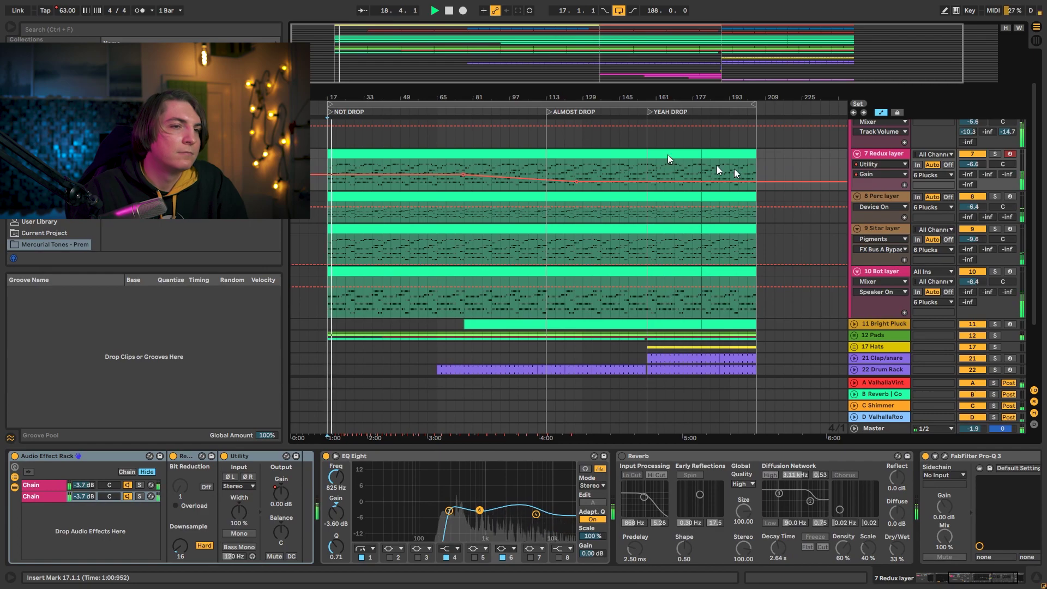
left_click_drag(872, 191, 867, 243)
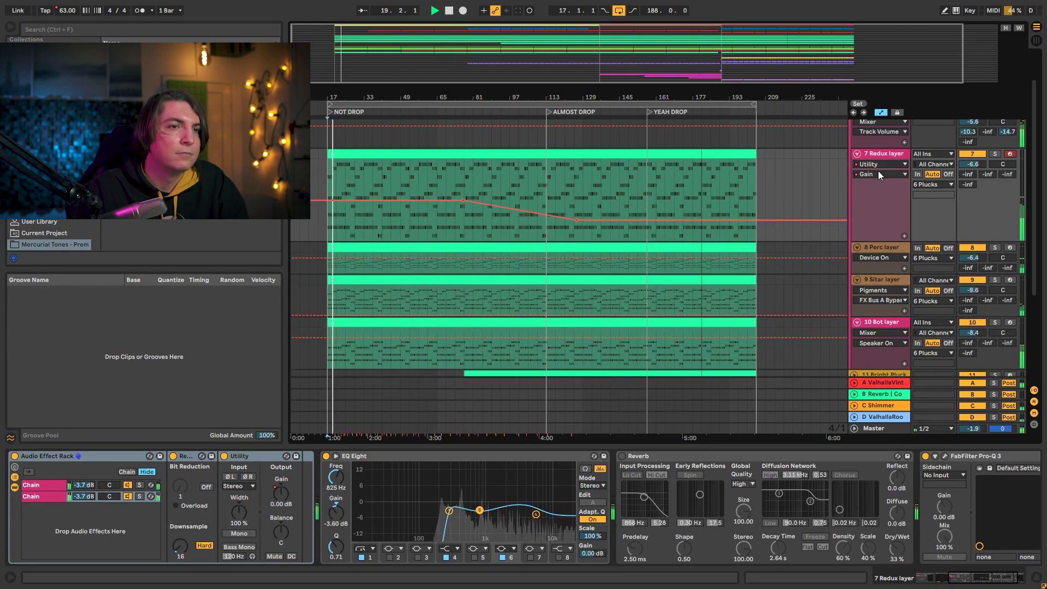
- Check the automation parameters of 8 Perc layer and view the devices of the 9 Sitar and 10 Bot layers
left_click(863, 247)
left_click(873, 260)
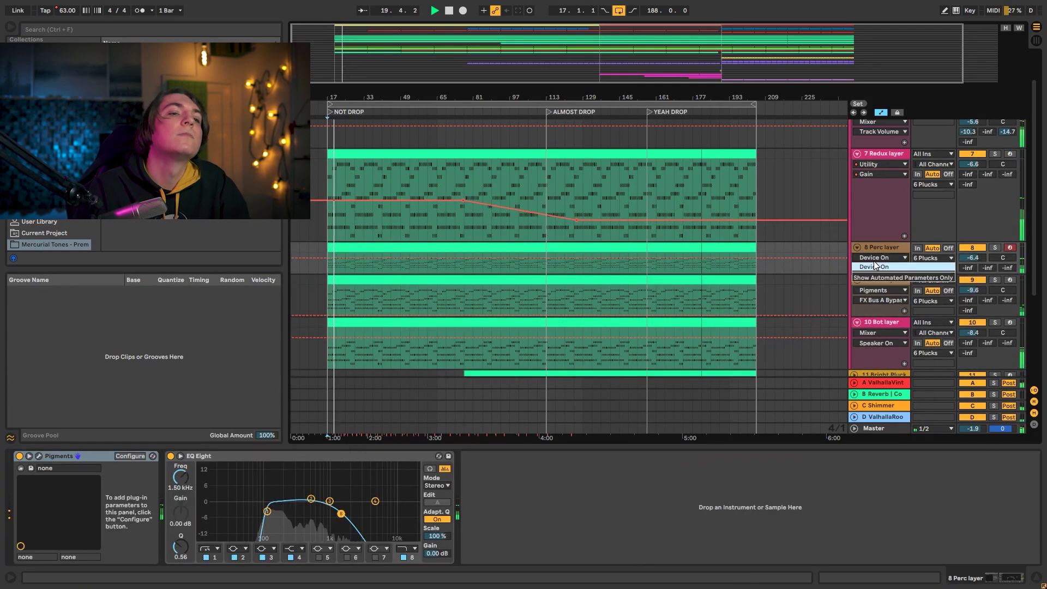
left_click(872, 268)
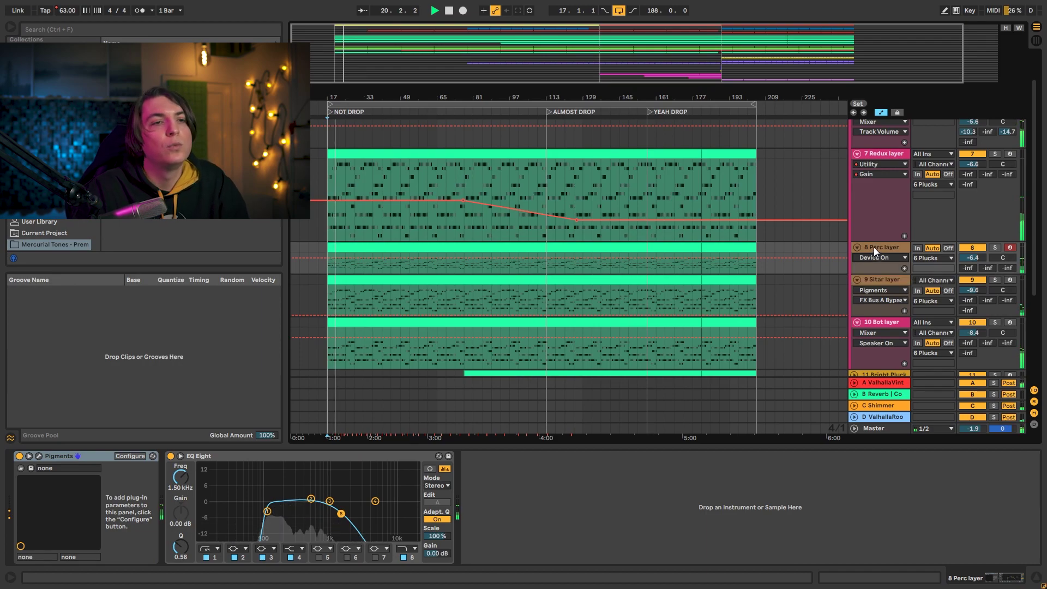
left_click(873, 257)
left_click(875, 263)
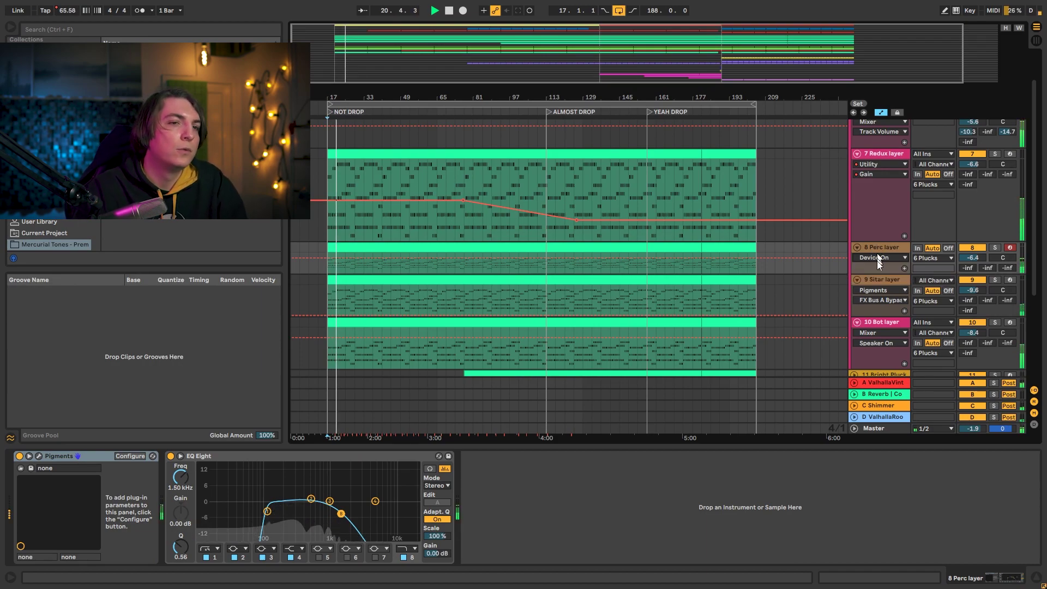
left_click(877, 278)
scroll(875, 289, "down", 2)
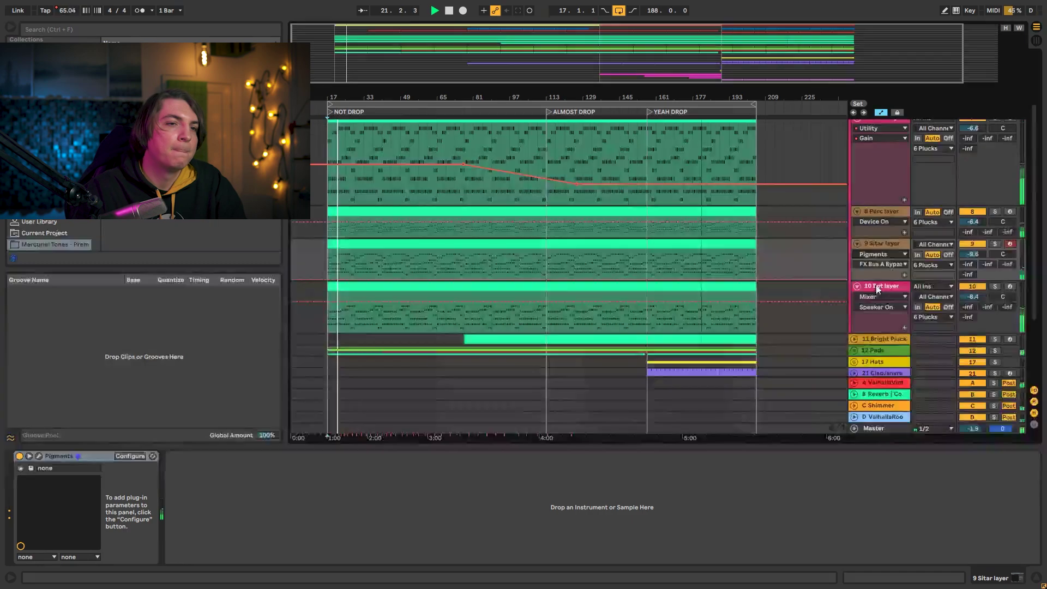
left_click(874, 286)
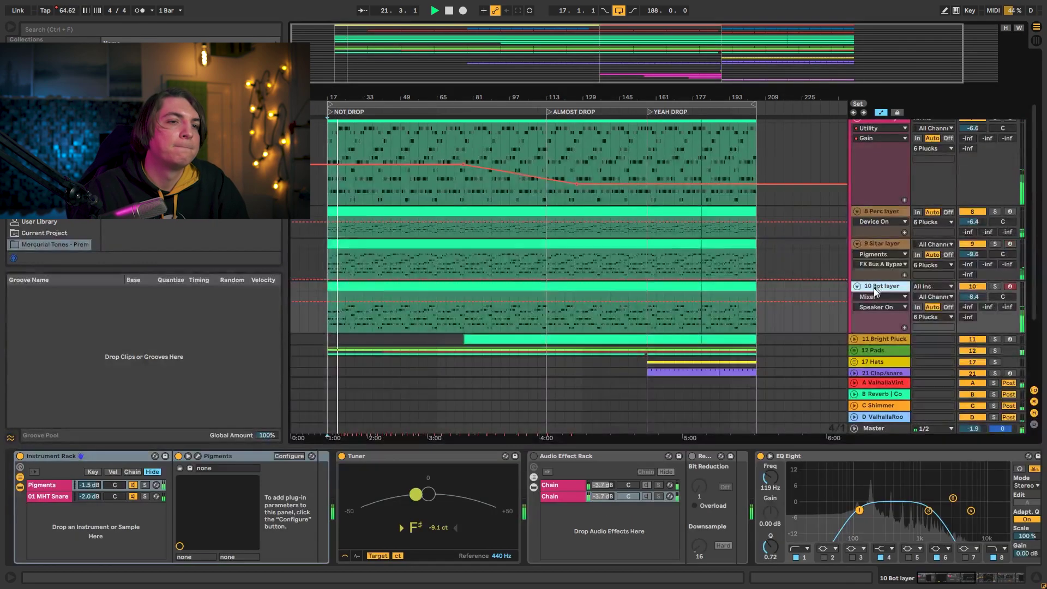
- Examine the MIDI notes of the 10 Bot layer and 7 Redux layer clips
double_click(377, 286)
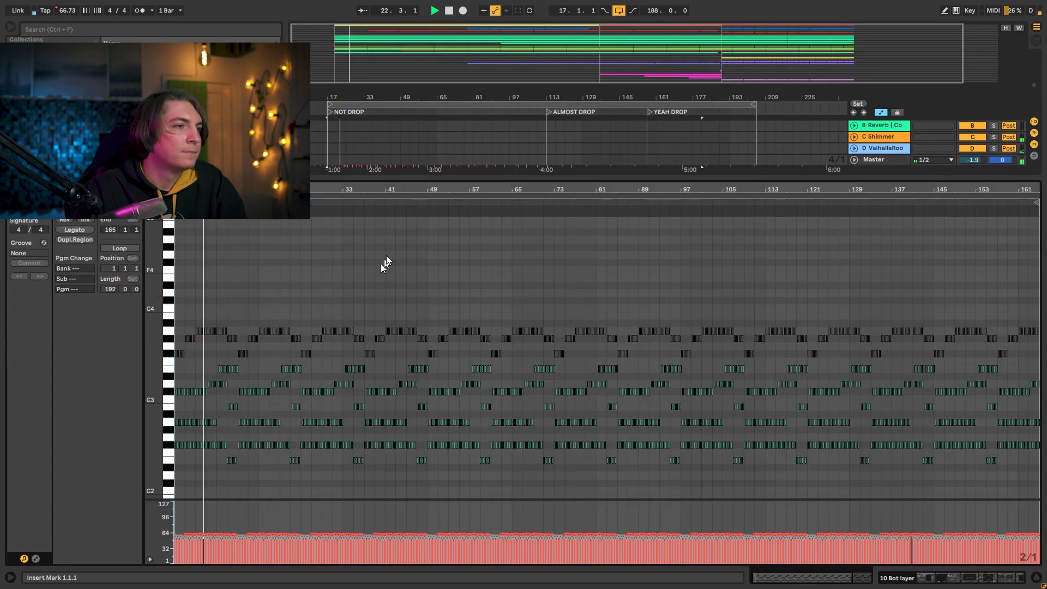
key("shift+Tab")
scroll(358, 156, "up", 2)
double_click(358, 155)
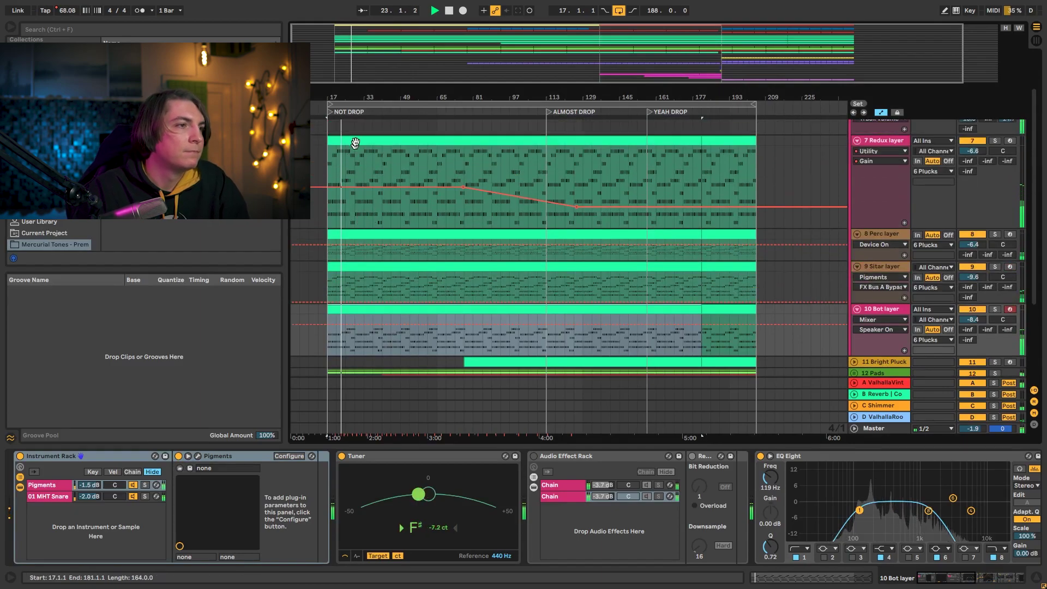
left_click_drag(154, 300, 241, 334)
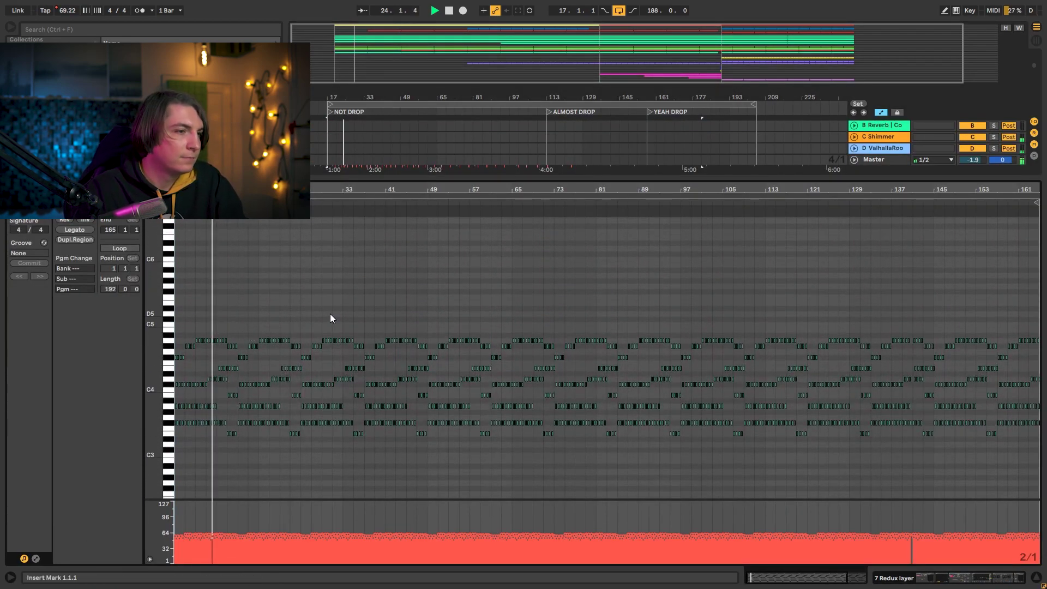
key("shift+Tab")
scroll(415, 280, "up", 3)
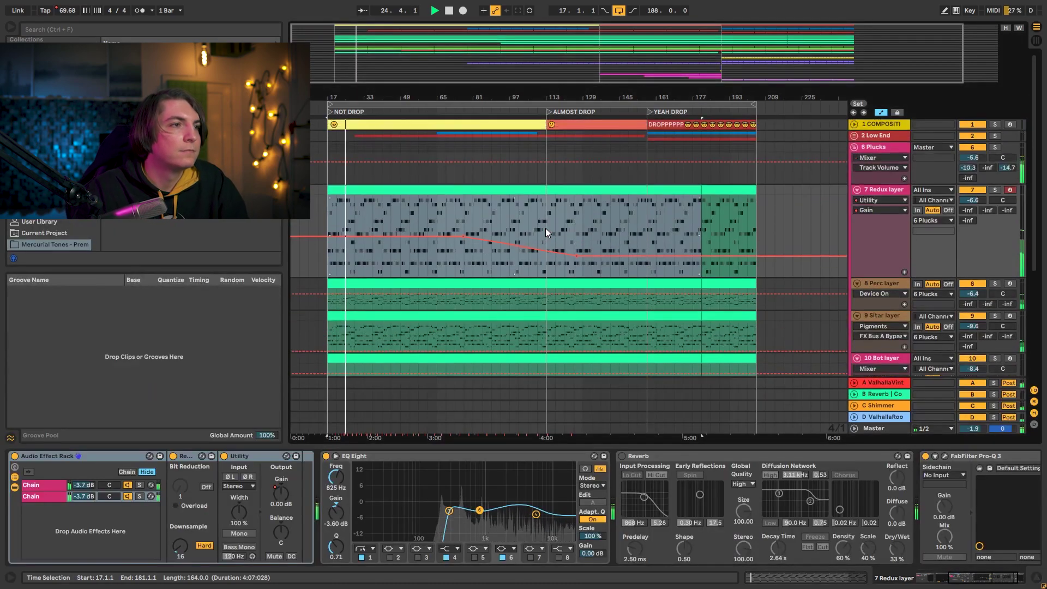
- Expand the 2 Low End group and examine the notes of the first 4 Bass clip
left_click(854, 136)
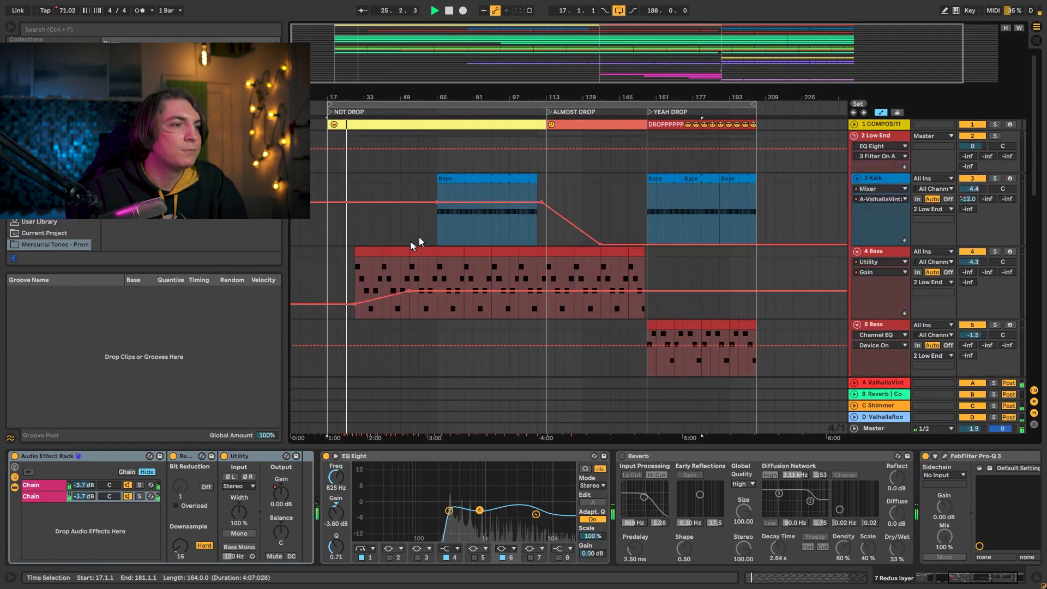
double_click(371, 259)
left_click(359, 294)
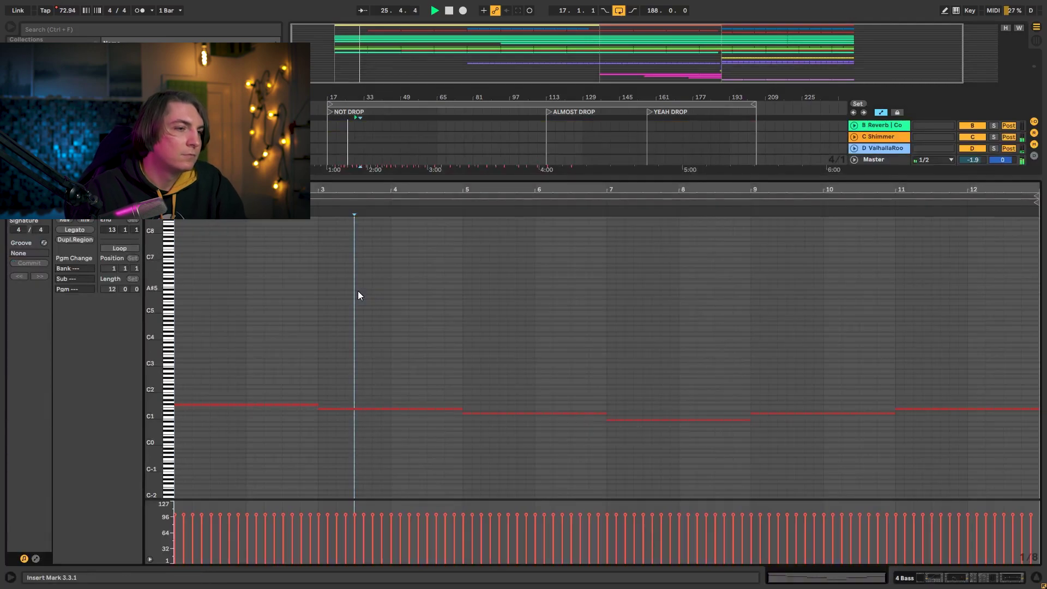
left_click_drag(149, 339, 182, 139)
key("shift+Tab")
- Expand the 12 Pads group and view the notes of the 13 Low Pad clip starting at bar 29
scroll(786, 241, "up", 2)
scroll(874, 205, "up", 1)
scroll(859, 222, "down", 5)
scroll(842, 237, "down", 6)
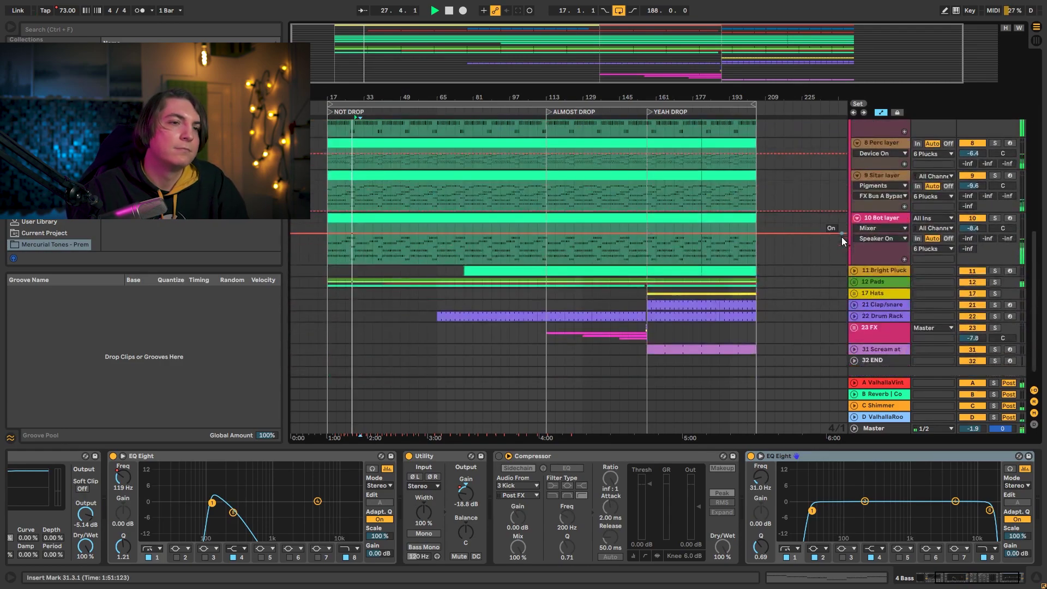
scroll(709, 290, "down", 3)
double_click(362, 192)
key("shift+Tab")
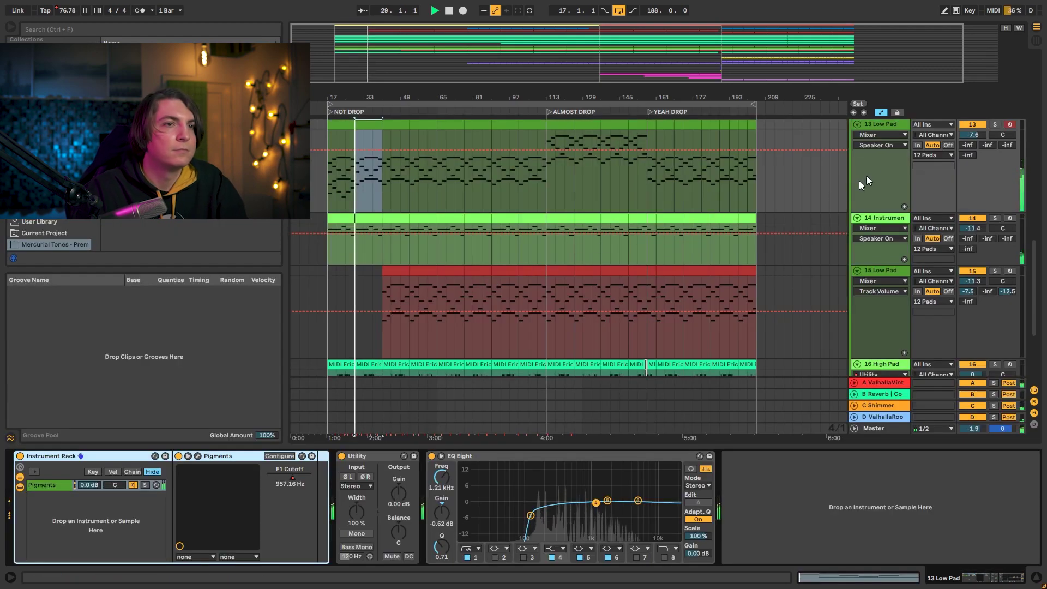
- Show the Pigments F1 Cutoff automation on the 13 Low Pad track
left_click(882, 137)
left_click(879, 162)
left_click(883, 145)
left_click(884, 159)
- Check the 14 Instrument track's devices and parameters for automation
scroll(663, 266, "up", 1)
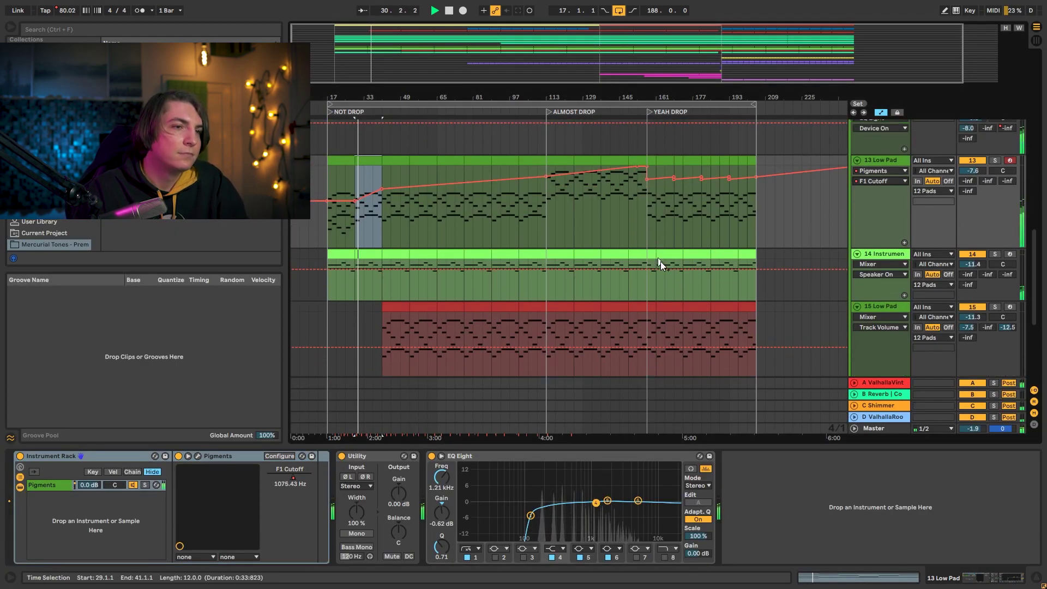
left_click(883, 240)
left_click(880, 231)
left_click(880, 250)
left_click(881, 231)
- Show the Utility Gain automation on the 15 Low Pad track and check its other automatable devices
scroll(875, 243, "down", 2)
left_click(878, 261)
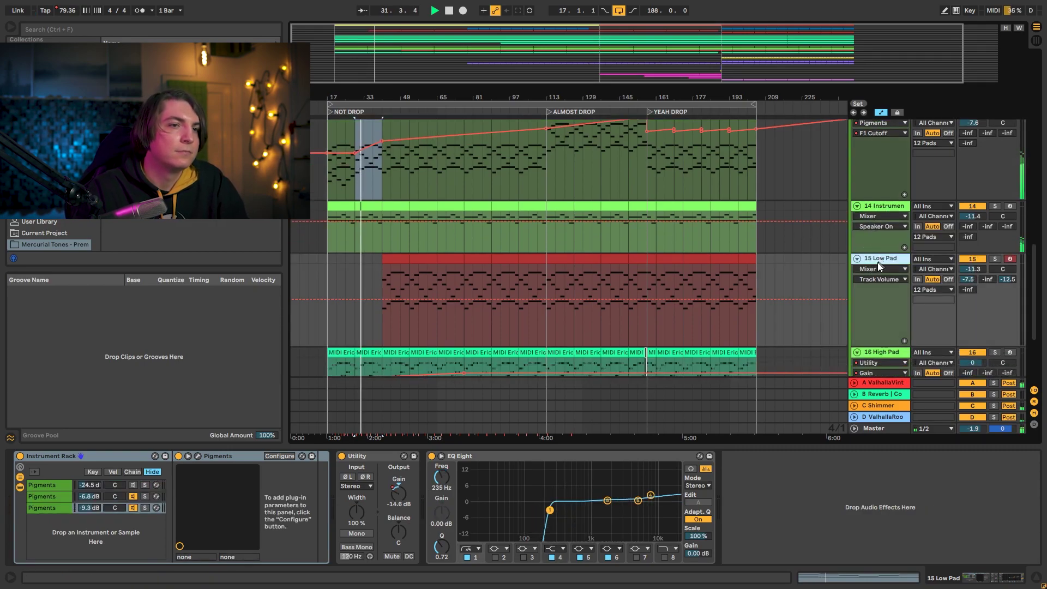
left_click(878, 267)
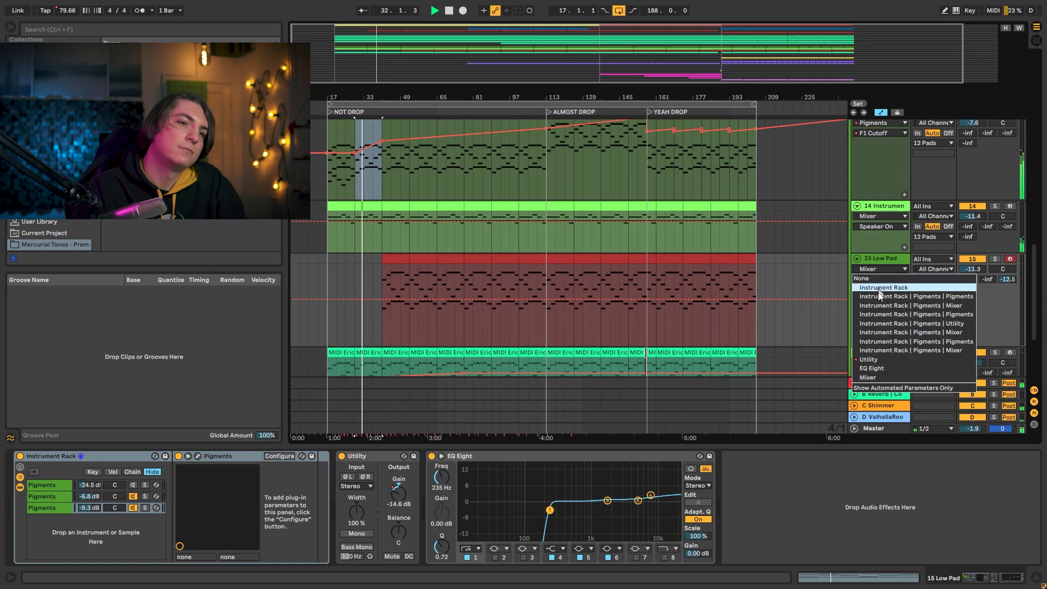
left_click(889, 360)
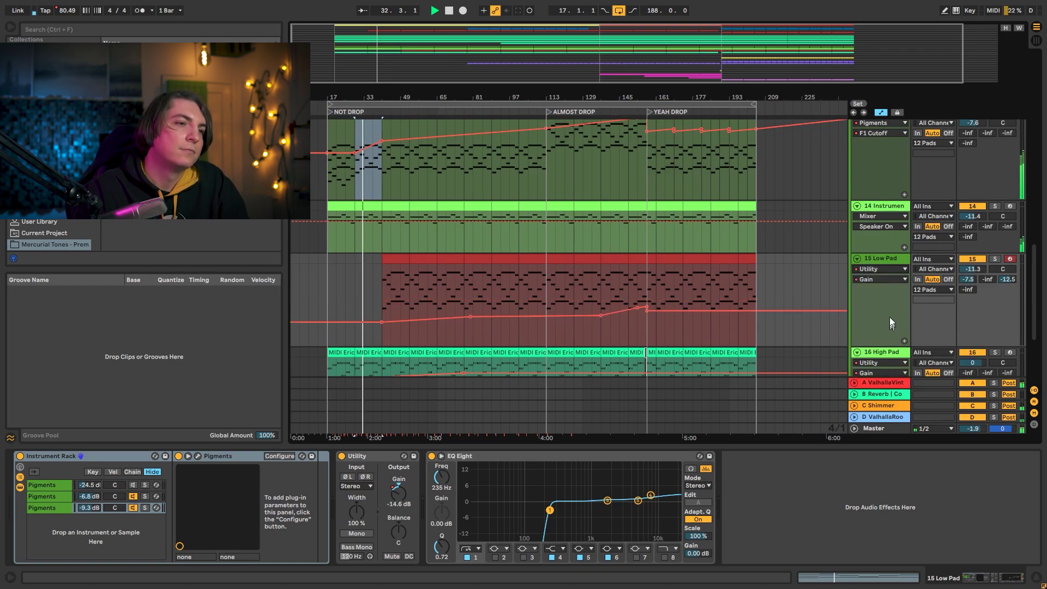
left_click(885, 270)
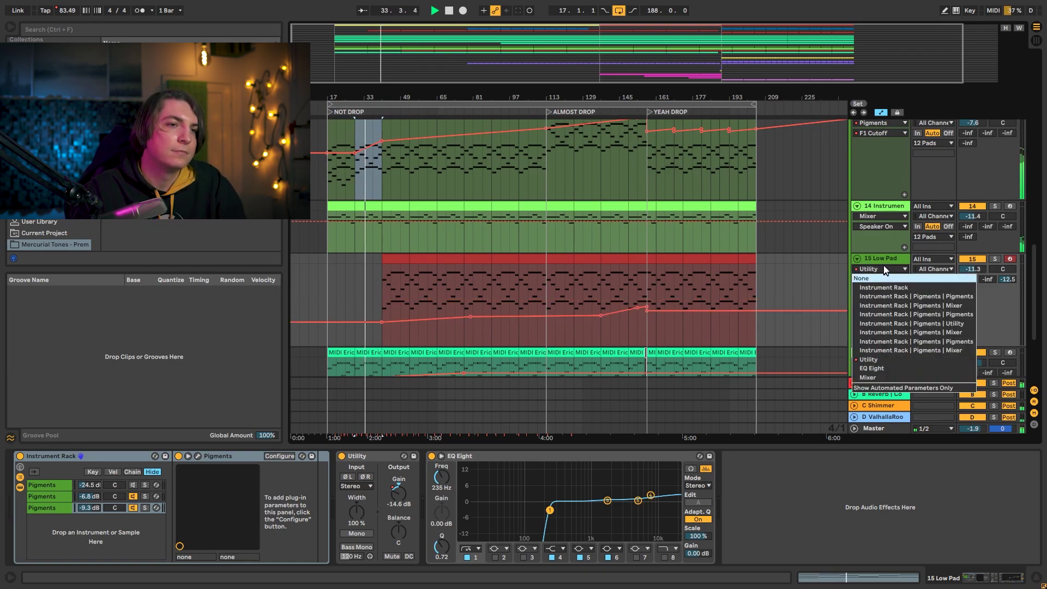
left_click(884, 266)
left_click(879, 279)
left_click(876, 370)
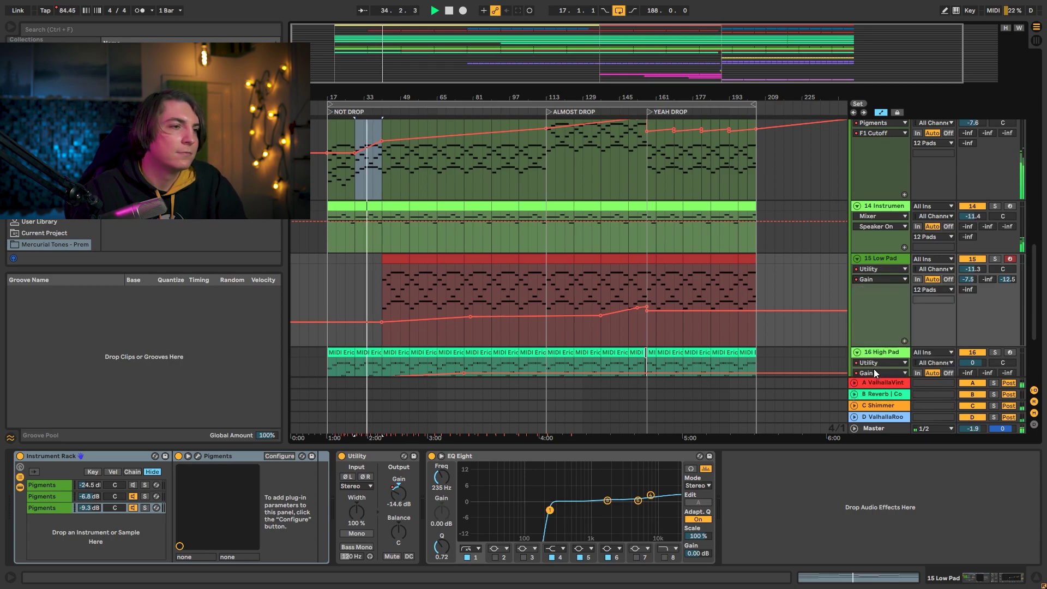
- Review the Utility Gain automation on the 16 High Pad track and check its parameter choices
scroll(830, 277, "down", 2)
scroll(830, 277, "down", 2)
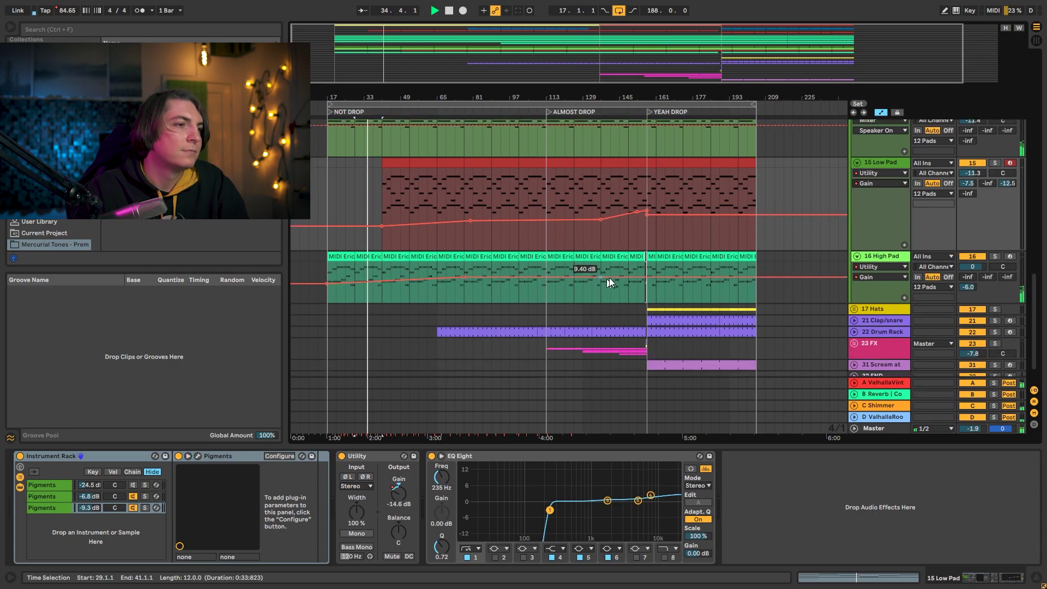
left_click(875, 266)
left_click(873, 276)
left_click(873, 276)
left_click(873, 276)
scroll(845, 287, "up", 8)
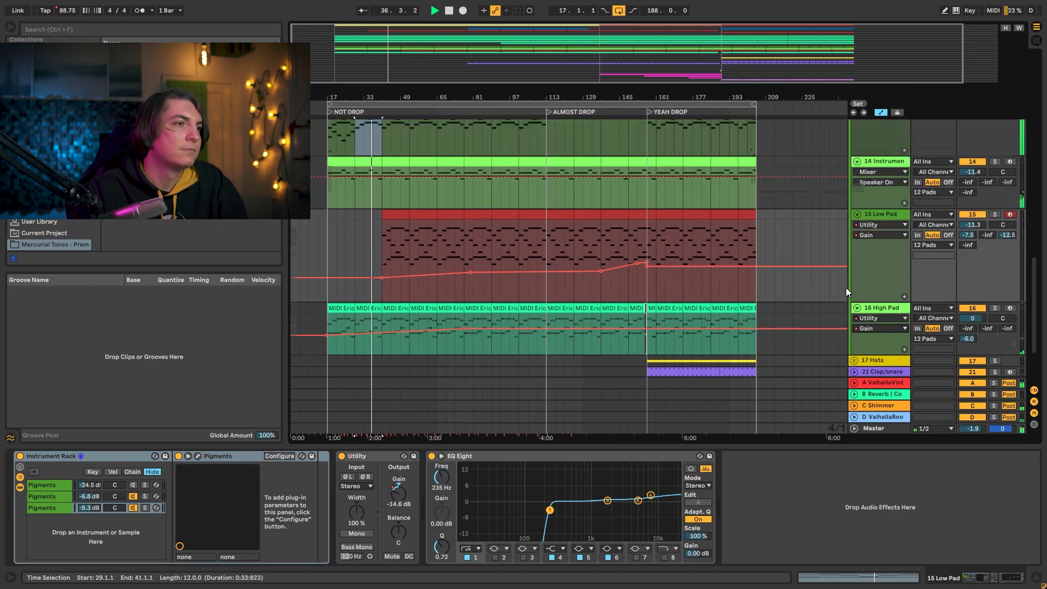
- Show the EQ Eight 8 Frequency A automation on the 4 Bass track, followed by its 1 Frequency A automation
scroll(846, 286, "up", 10)
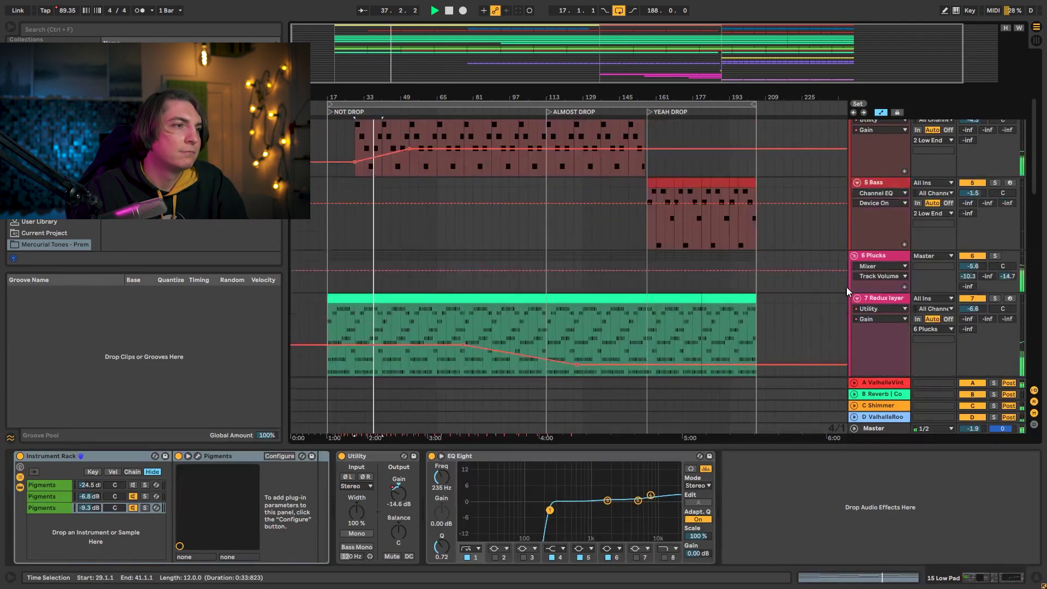
scroll(794, 228, "up", 6)
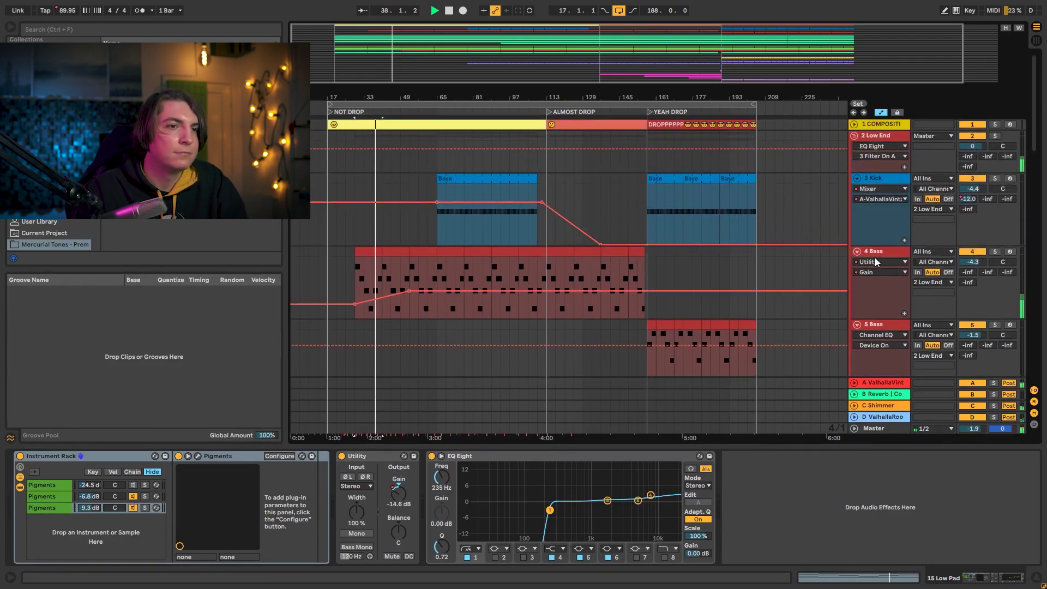
left_click(874, 261)
left_click(874, 297)
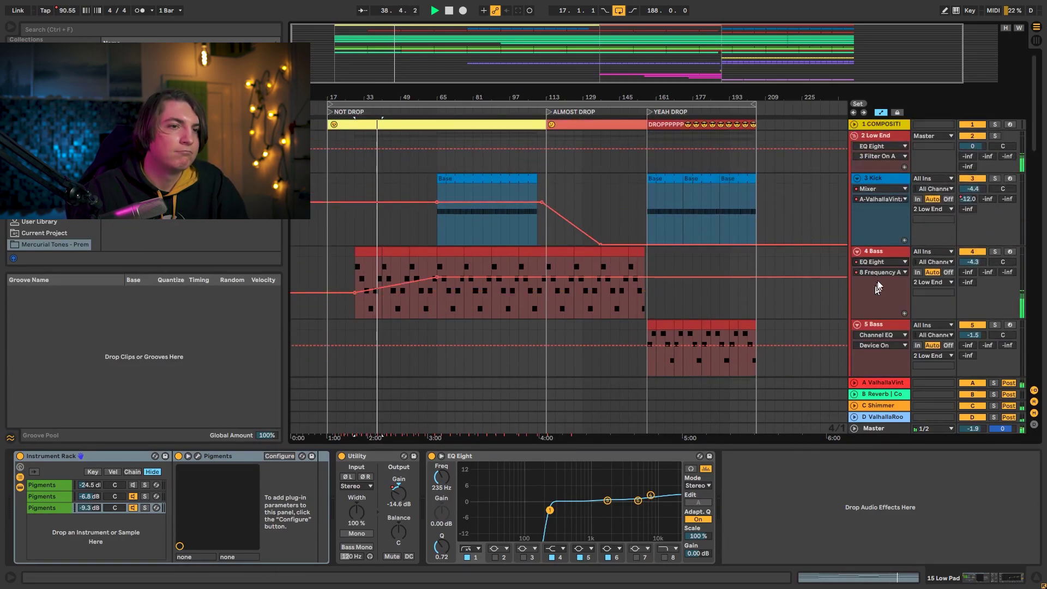
left_click(879, 275)
left_click(878, 275)
left_click(878, 274)
scroll(881, 316, "up", 10)
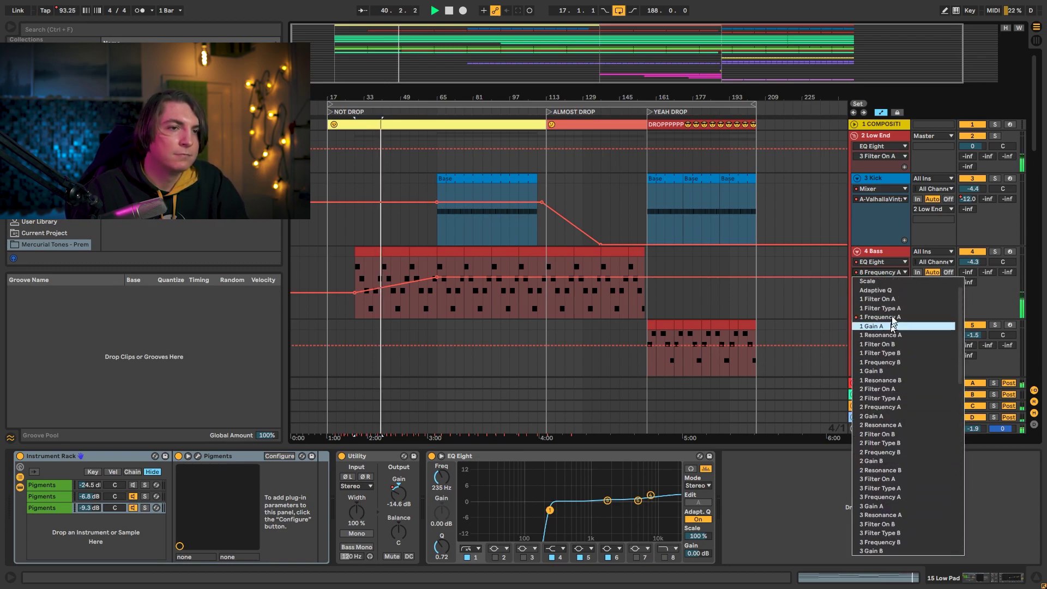
left_click(884, 317)
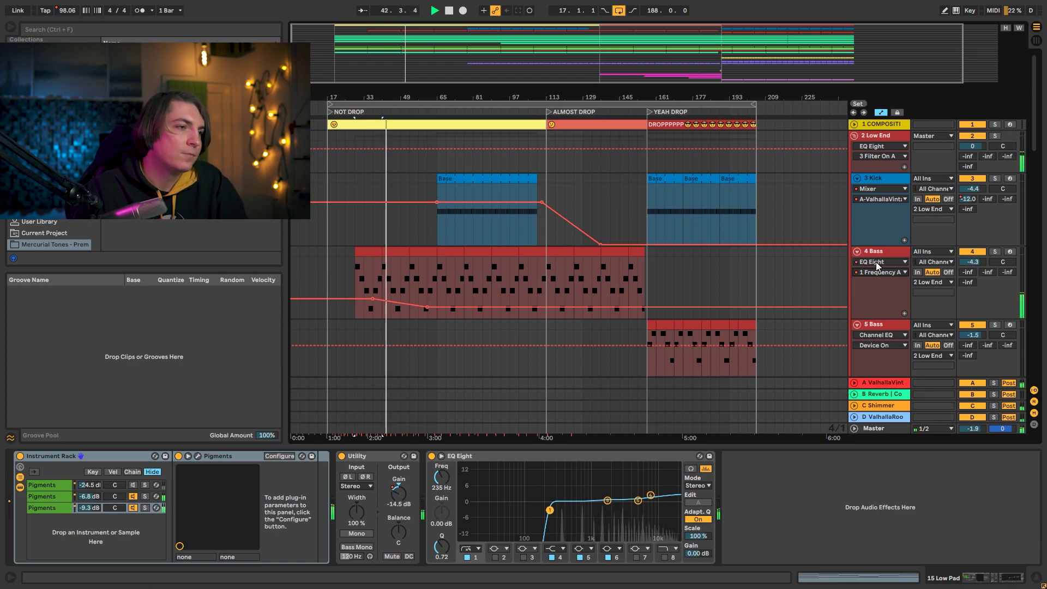
- Check the automatable device choices on the 13 Low Pad track
scroll(875, 263, "down", 1)
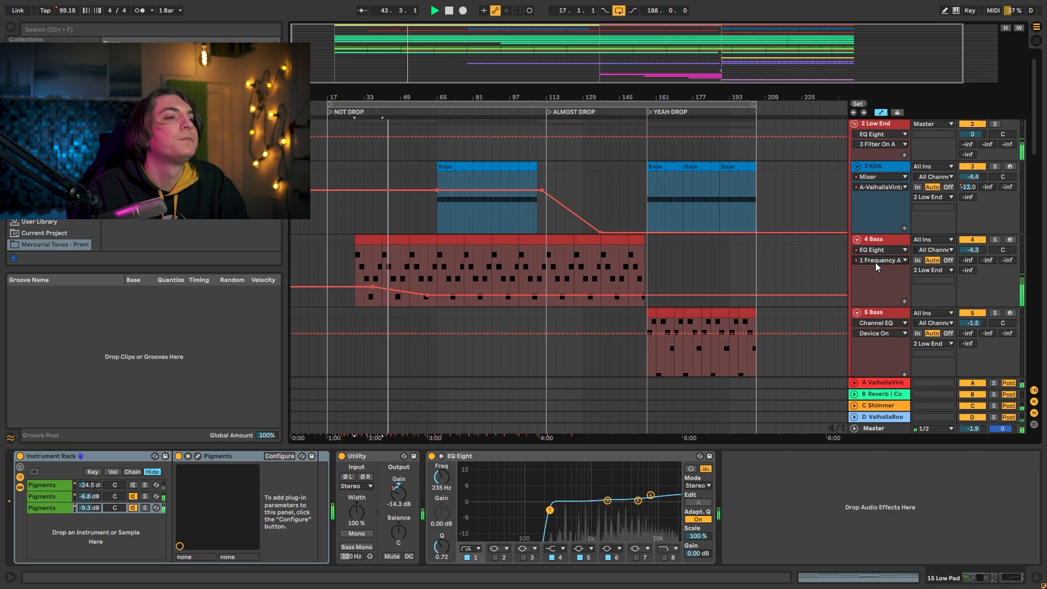
scroll(874, 263, "down", 10)
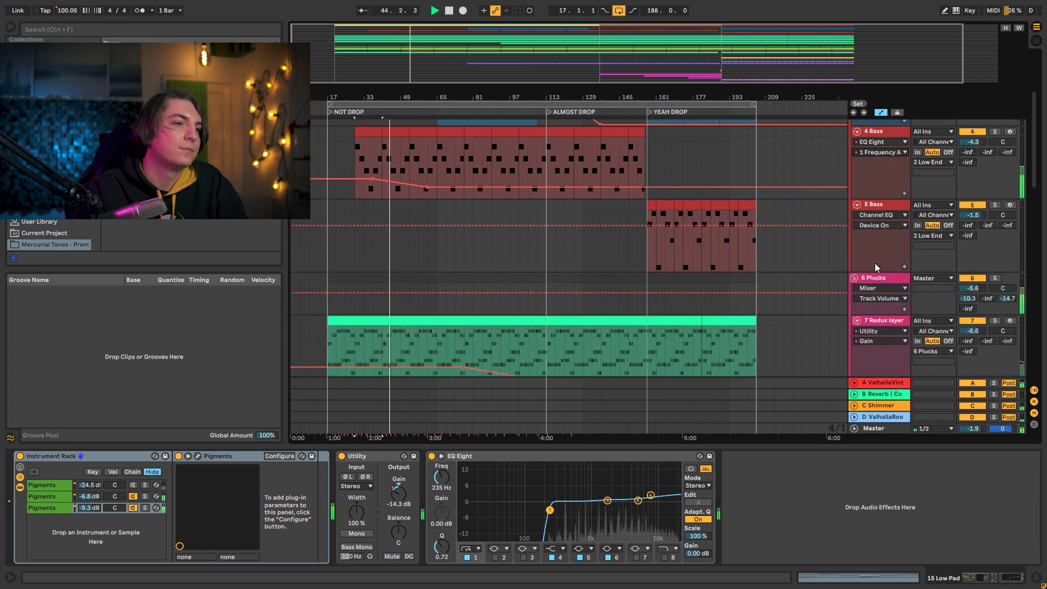
scroll(875, 263, "down", 15)
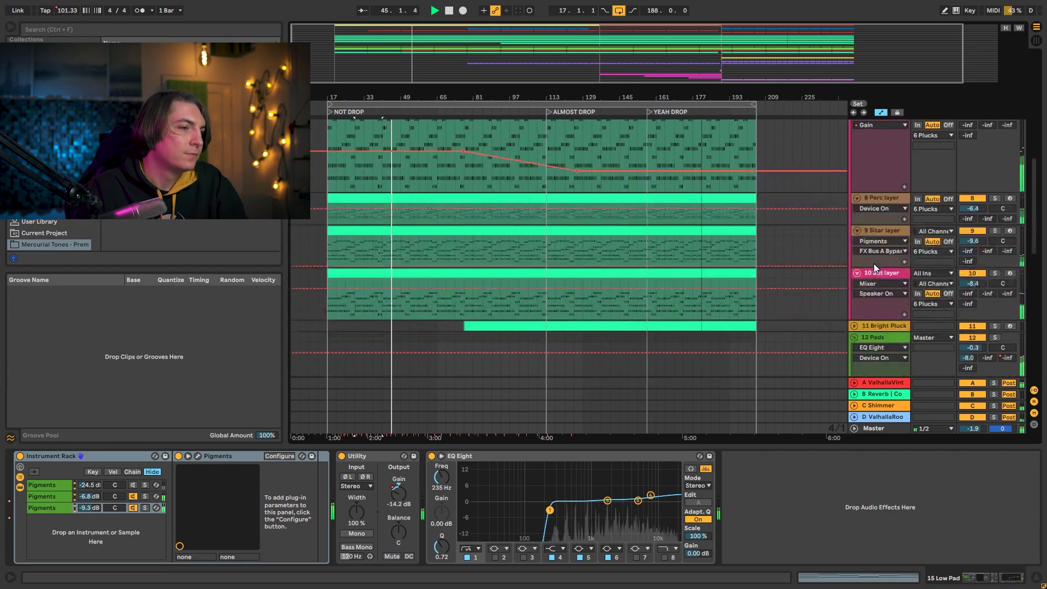
scroll(873, 264, "down", 3)
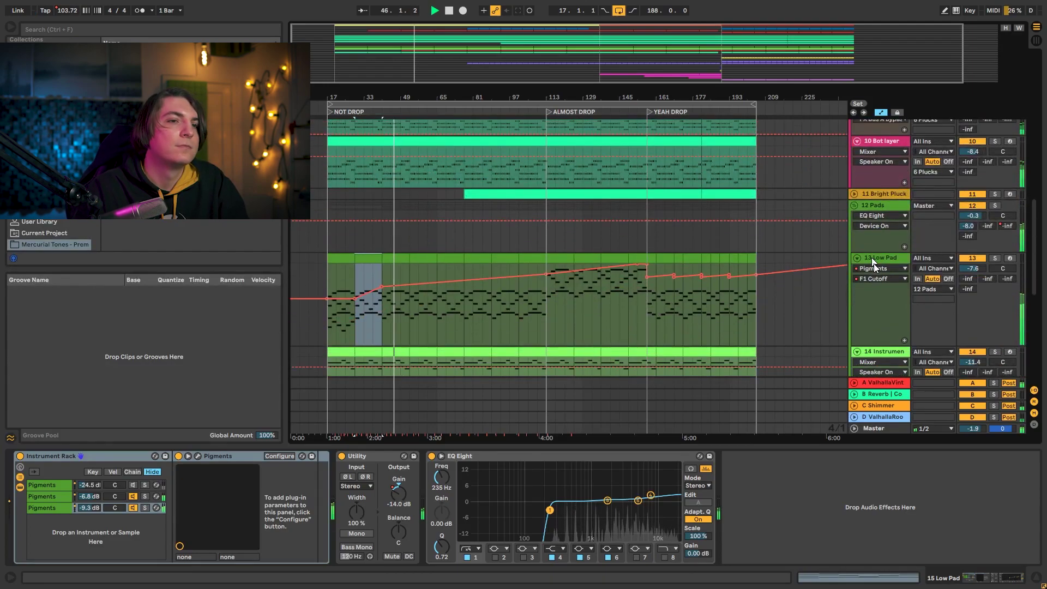
left_click(878, 271)
left_click(878, 270)
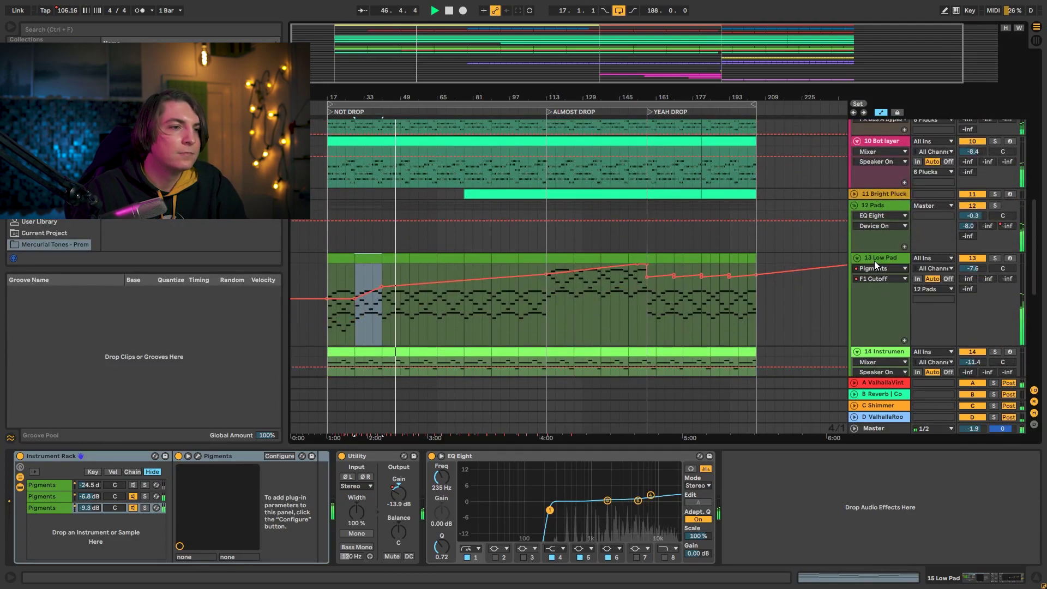
- View the notes of the 15 Low Pad clip starting at bar 41, then return to the track's devices
scroll(874, 264, "down", 8)
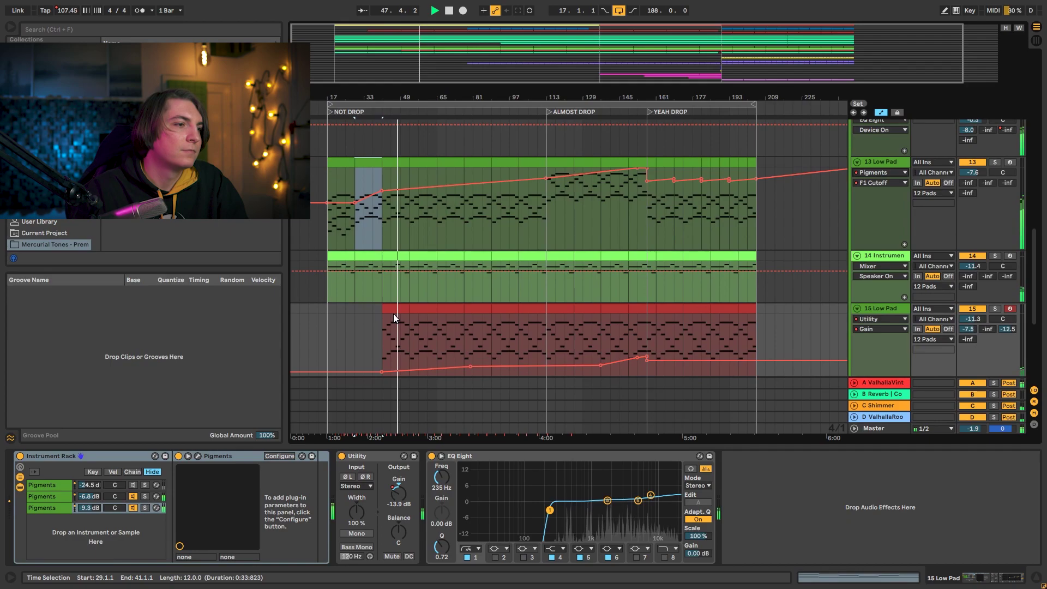
double_click(394, 313)
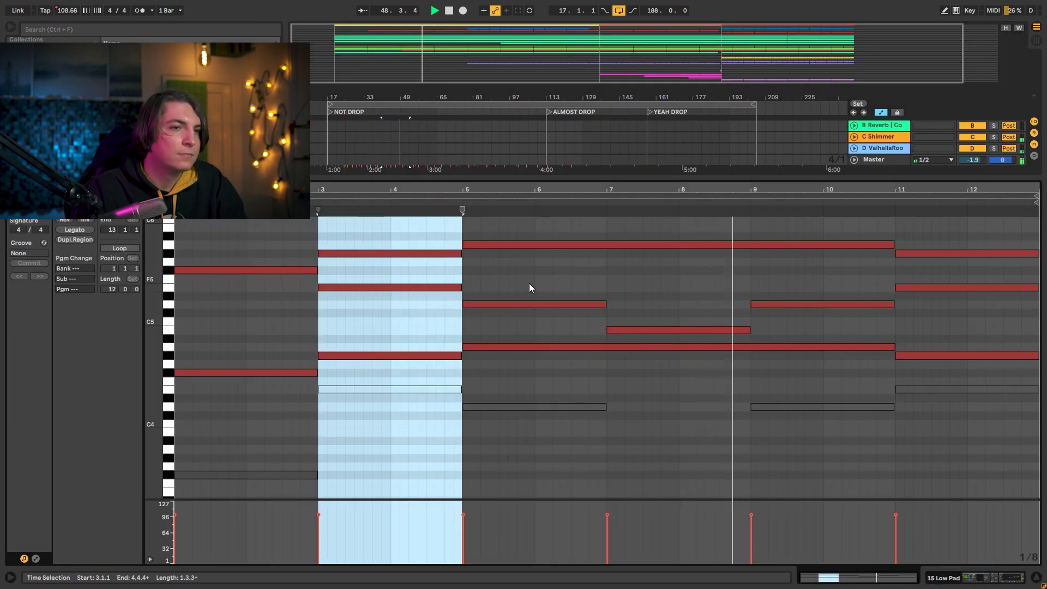
key("shift+Tab")
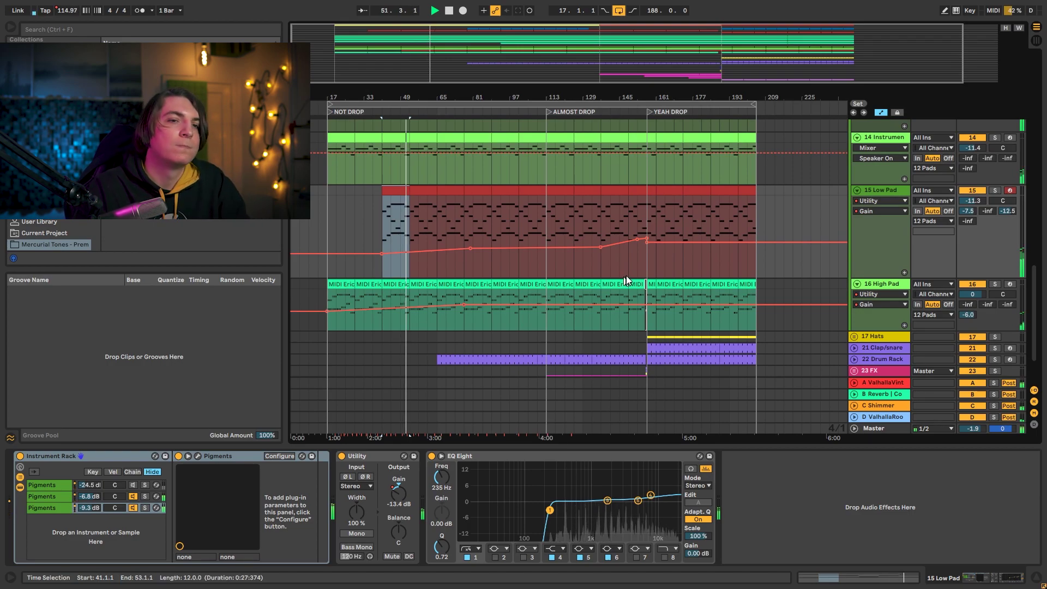
- Show the EQ Eight 1 Frequency A automation on the 3 Kick track
left_click_drag(1034, 292, 998, 111)
left_click_drag(1033, 177, 1032, 157)
scroll(872, 218, "up", 2)
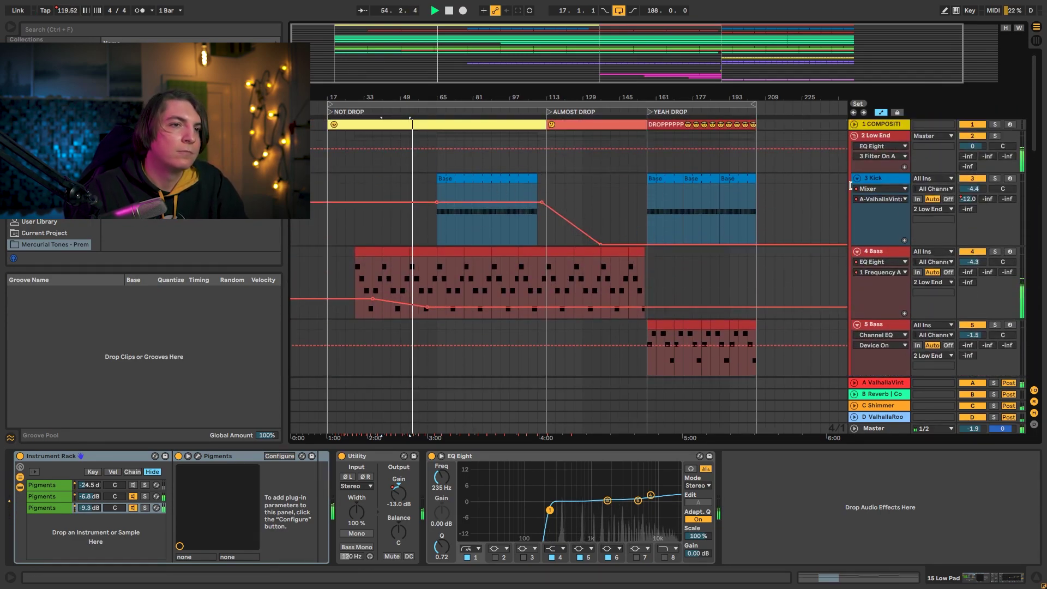
left_click(877, 187)
left_click(880, 243)
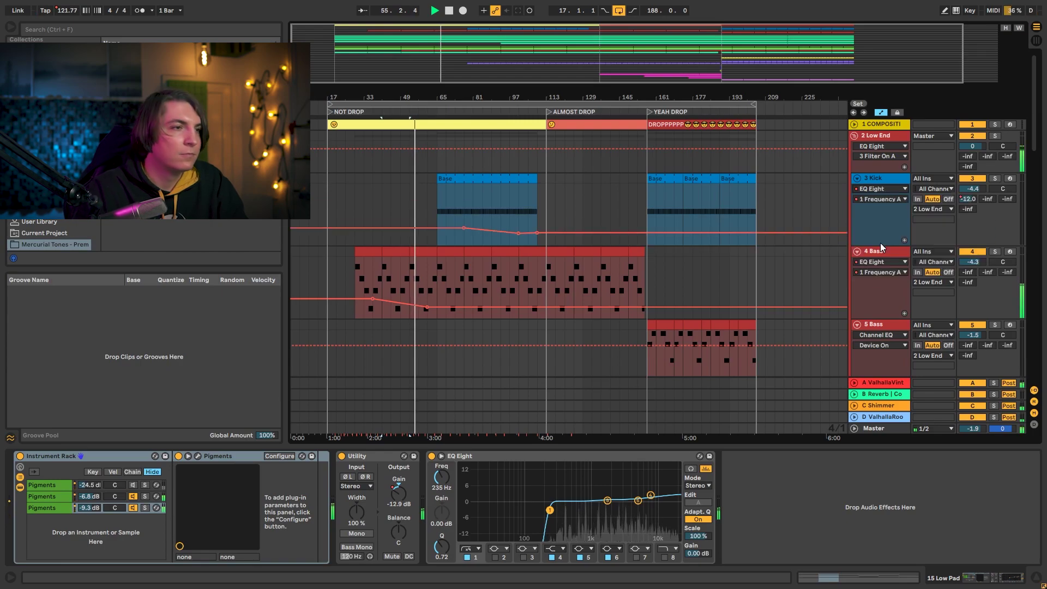
- Show the EQ Eight Device On automation on the 3 Kick track, followed by its Utility Gain automation
left_click(887, 200)
left_click(888, 205)
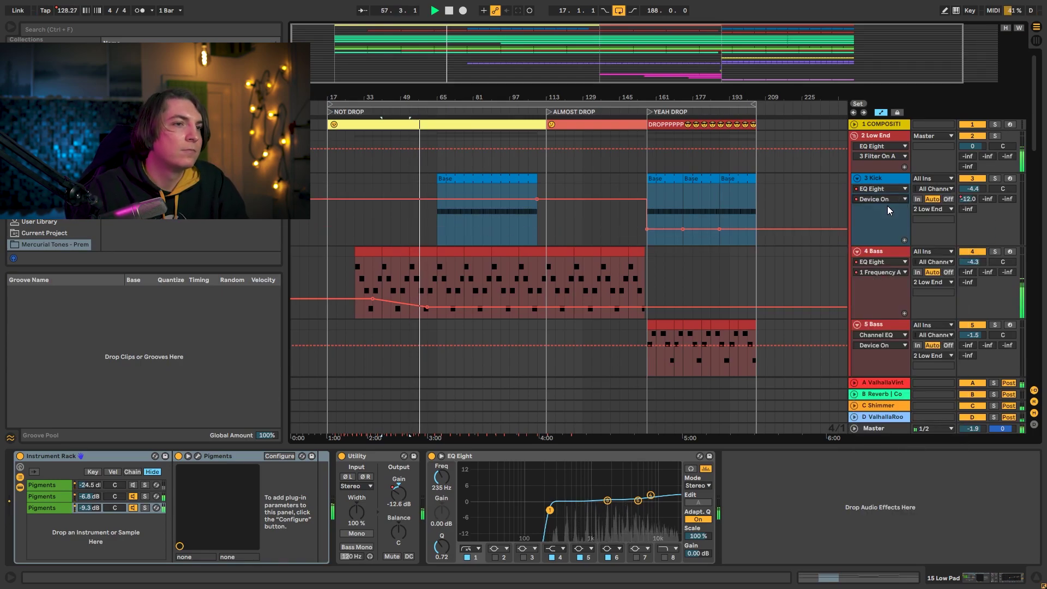
left_click(884, 188)
left_click(879, 253)
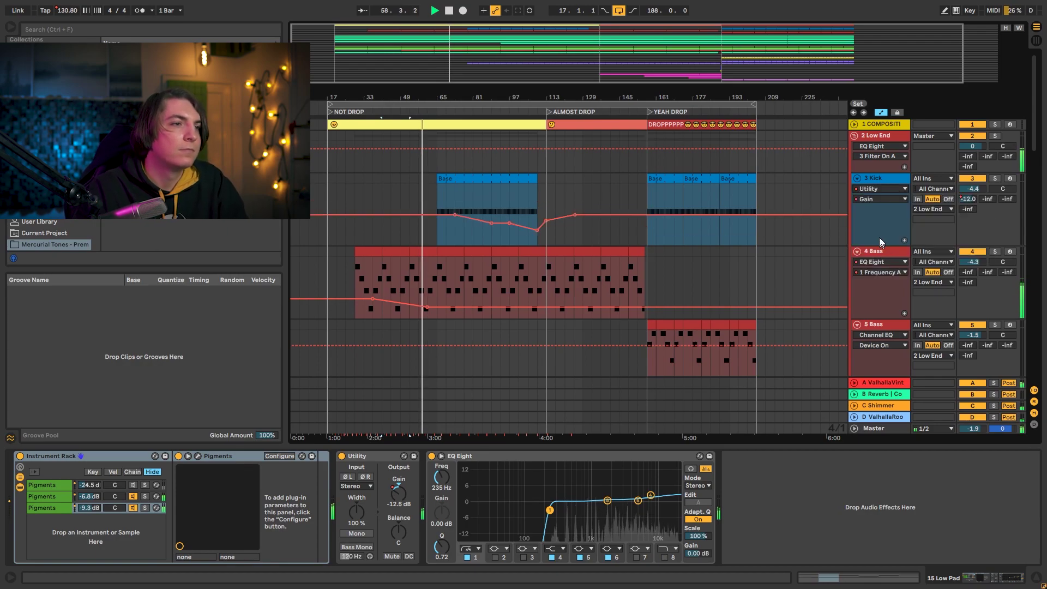
- Examine the tracks and their automation from the low end through the plucks and pads while the song plays
scroll(555, 352, "down", 1)
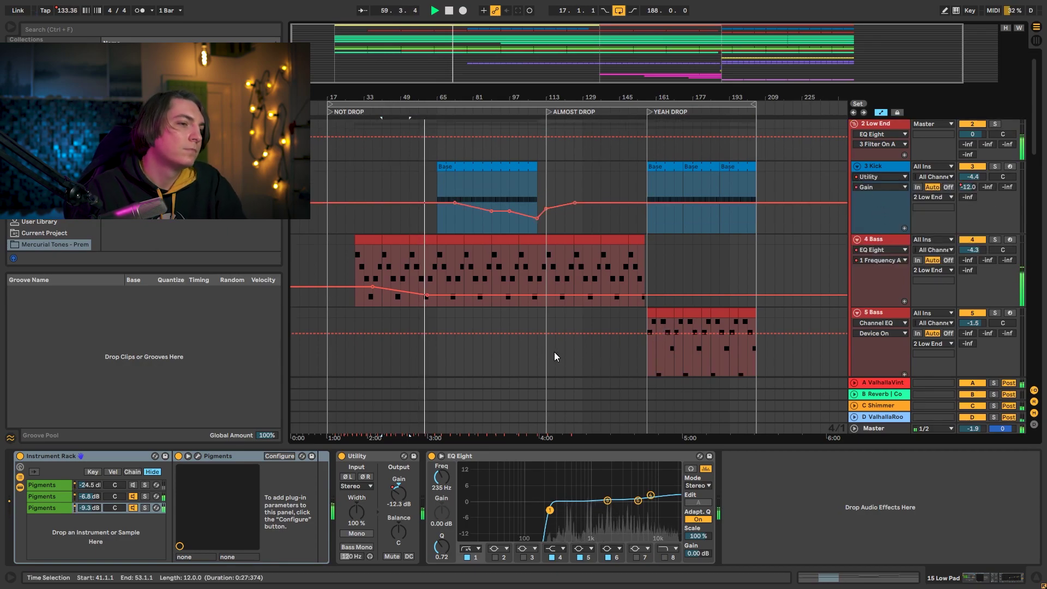
scroll(554, 352, "down", 2)
scroll(554, 352, "down", 4)
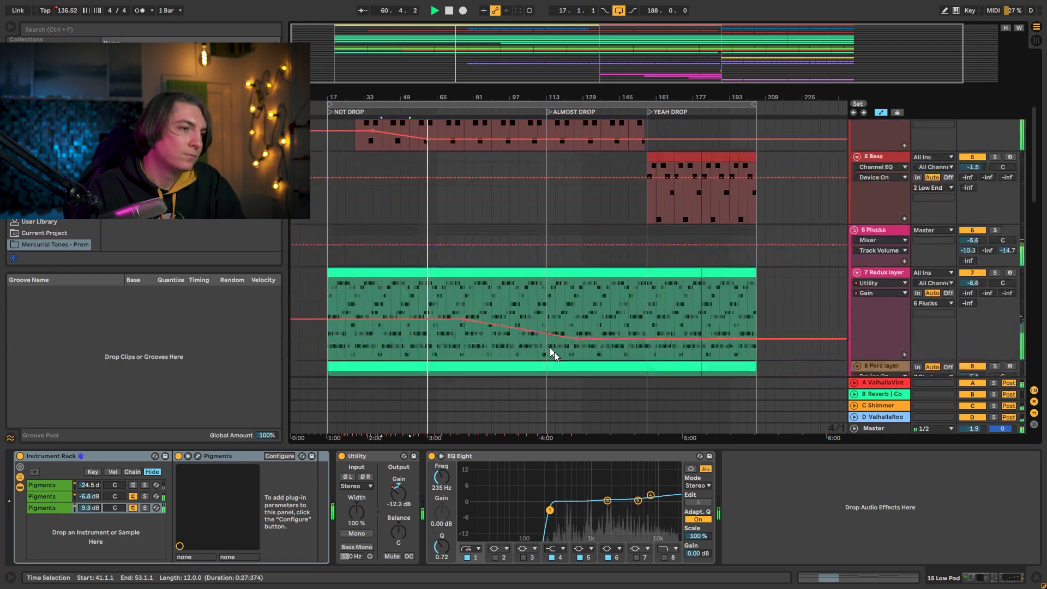
scroll(553, 352, "down", 6)
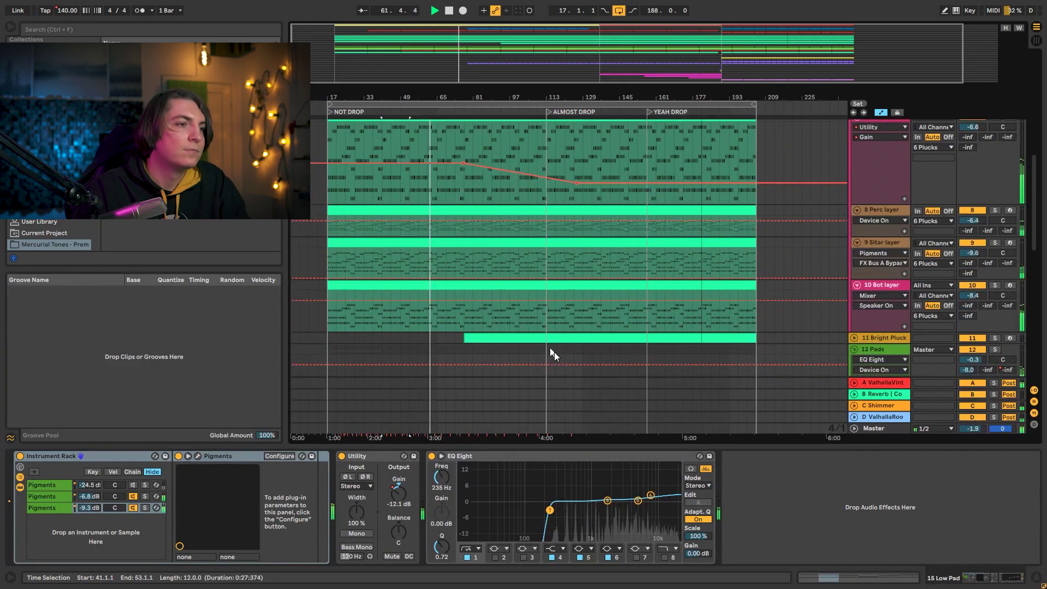
scroll(554, 352, "down", 2)
scroll(554, 352, "down", 3)
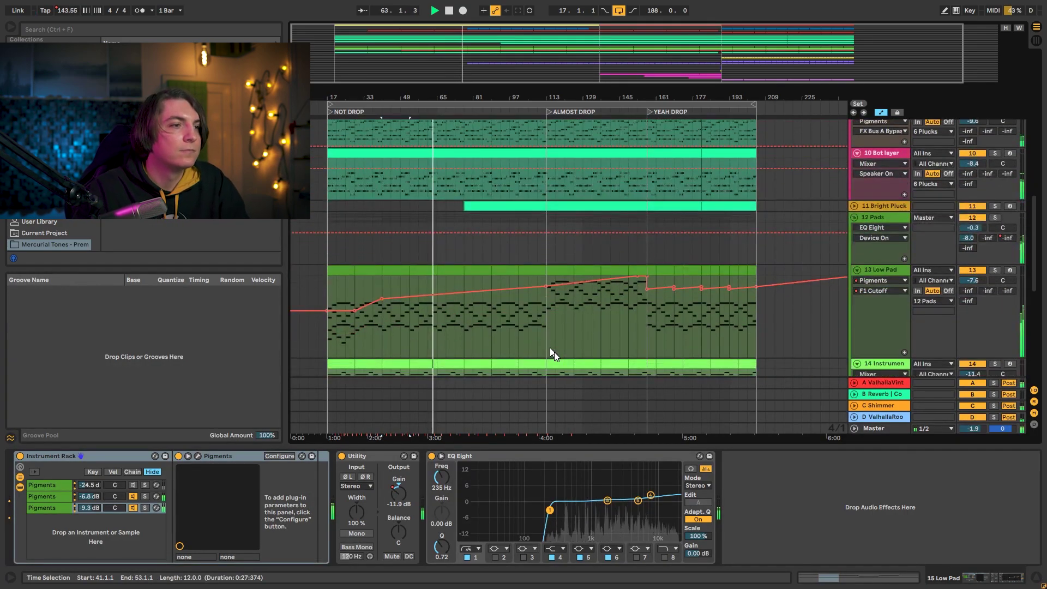
scroll(554, 352, "down", 3)
scroll(554, 351, "down", 3)
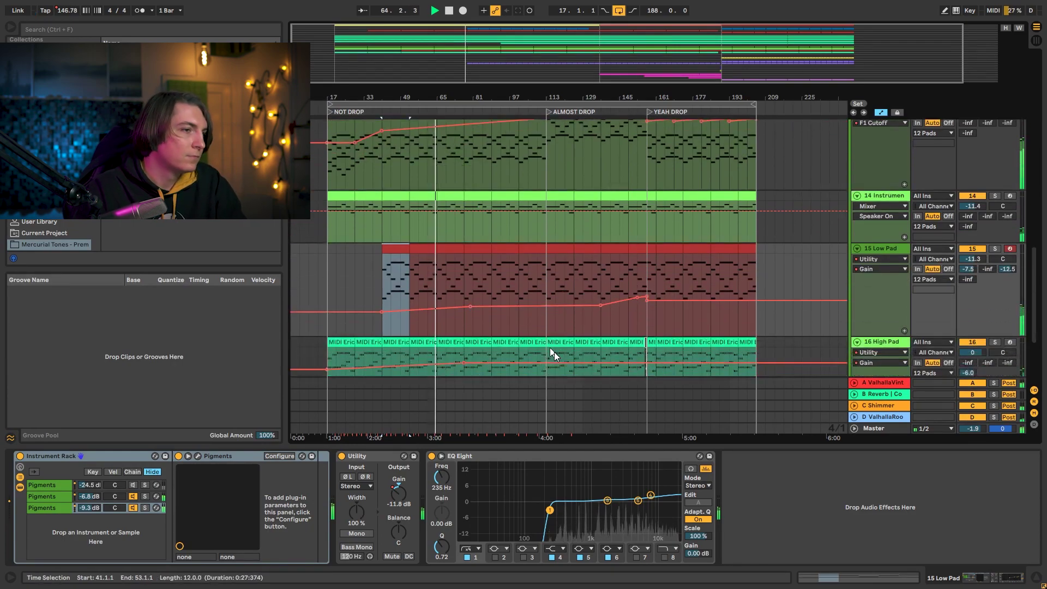
scroll(554, 351, "down", 2)
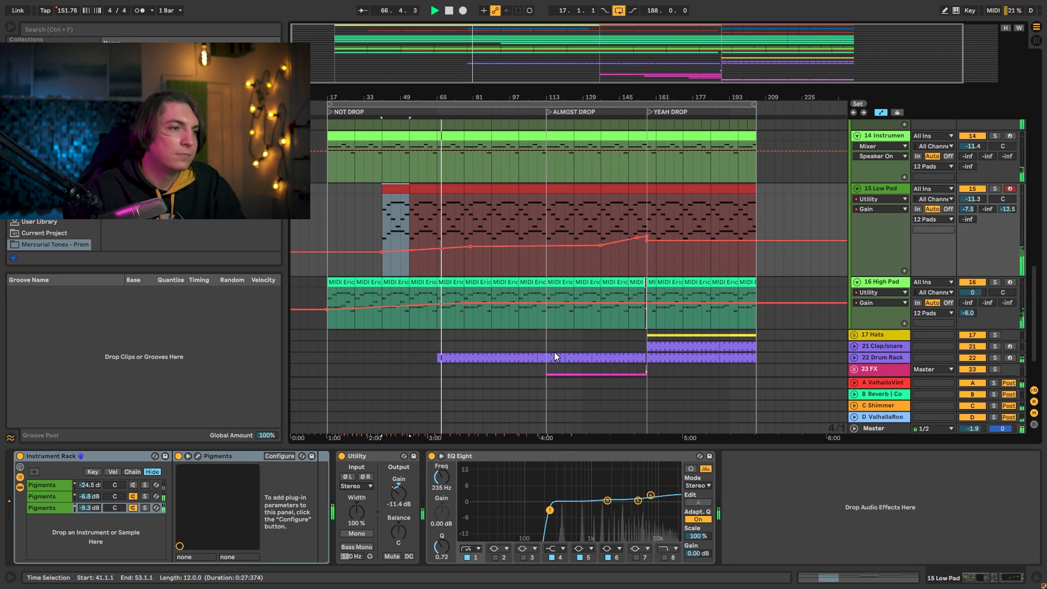
- Unfold the 22 Drum Rack track and view its snare clip's notes, then return to the track's devices
scroll(554, 351, "down", 2)
left_click(854, 309)
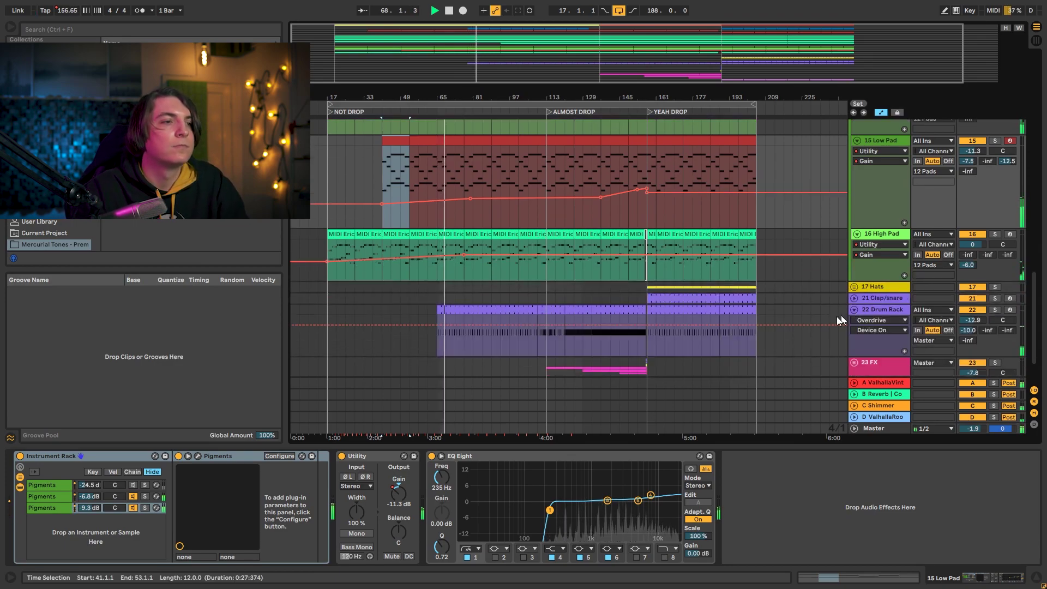
scroll(514, 323, "down", 2)
double_click(498, 258)
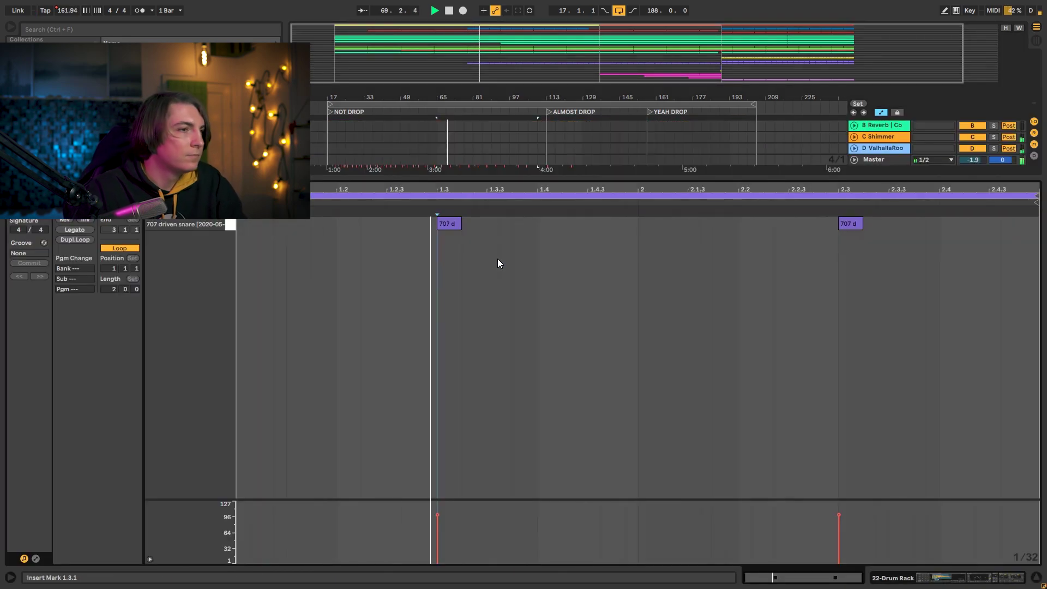
left_click(509, 297)
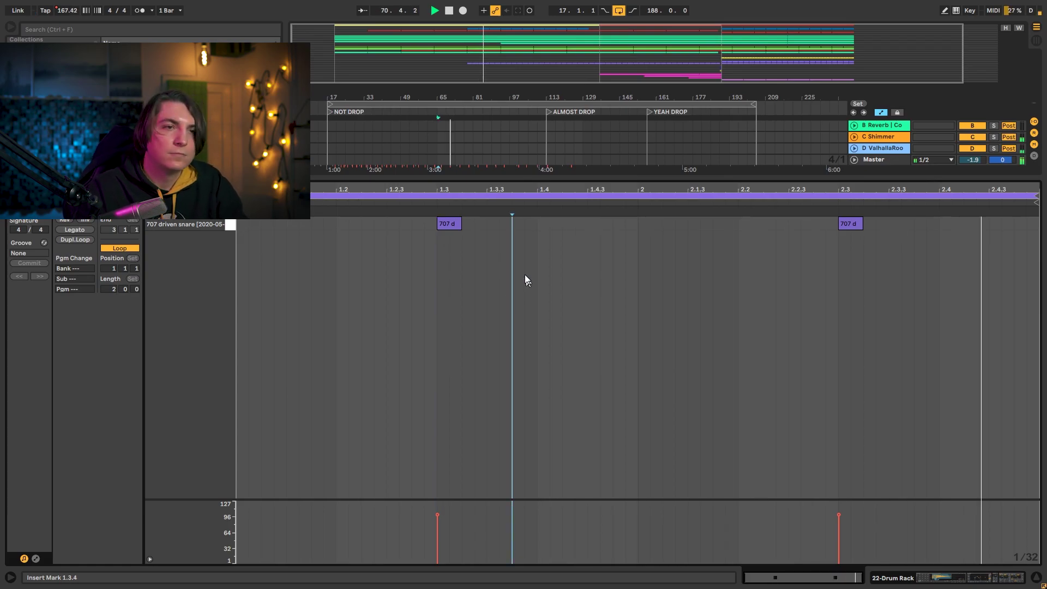
key("shift+Tab")
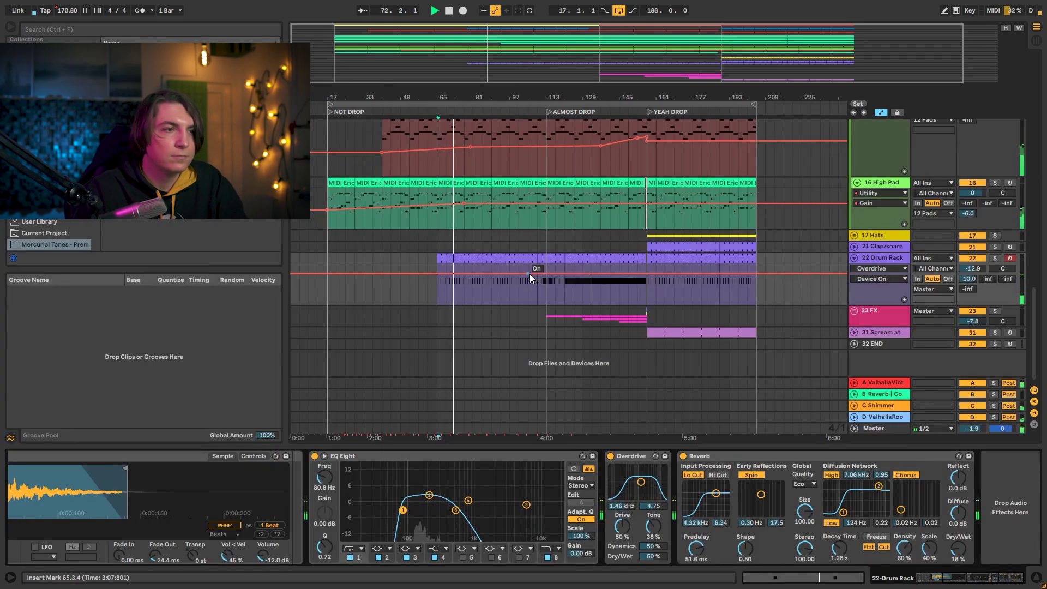
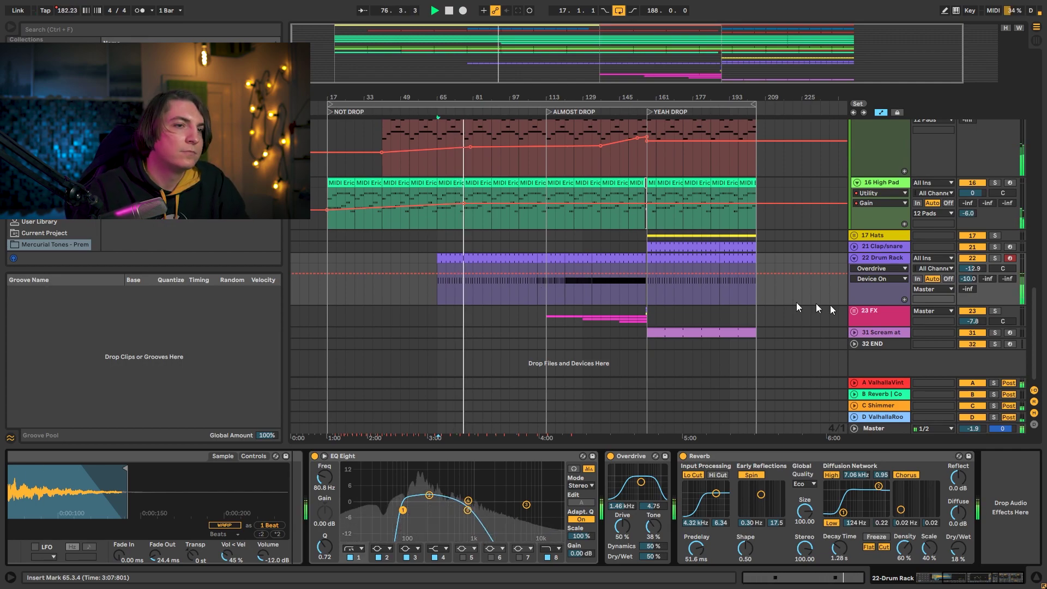
- Unfold the 23 FX group and the nested 27 Group to reveal their tracks
left_click(854, 310)
scroll(668, 326, "down", 3)
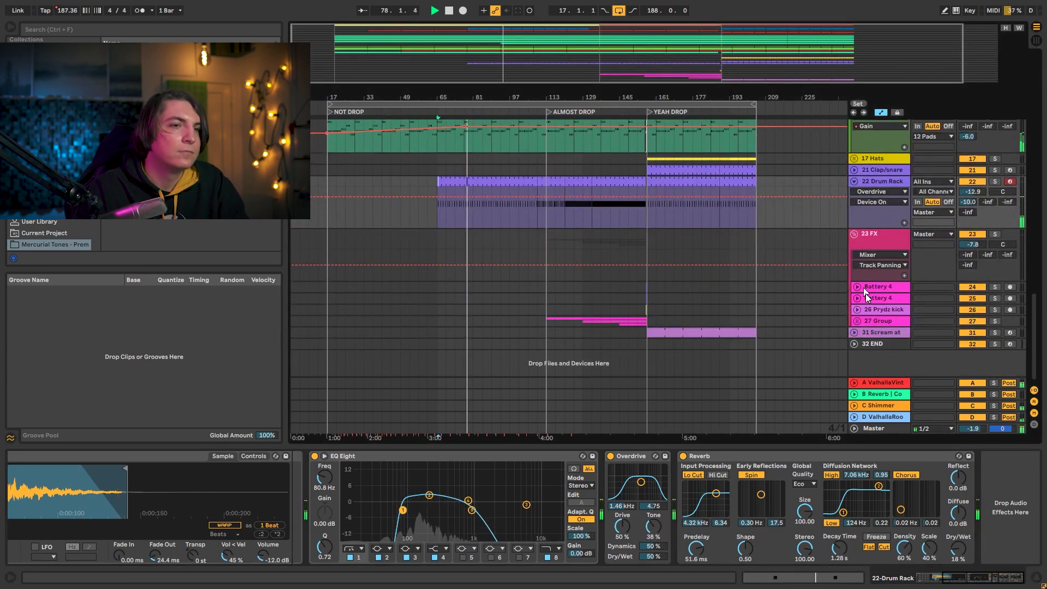
left_click(856, 320)
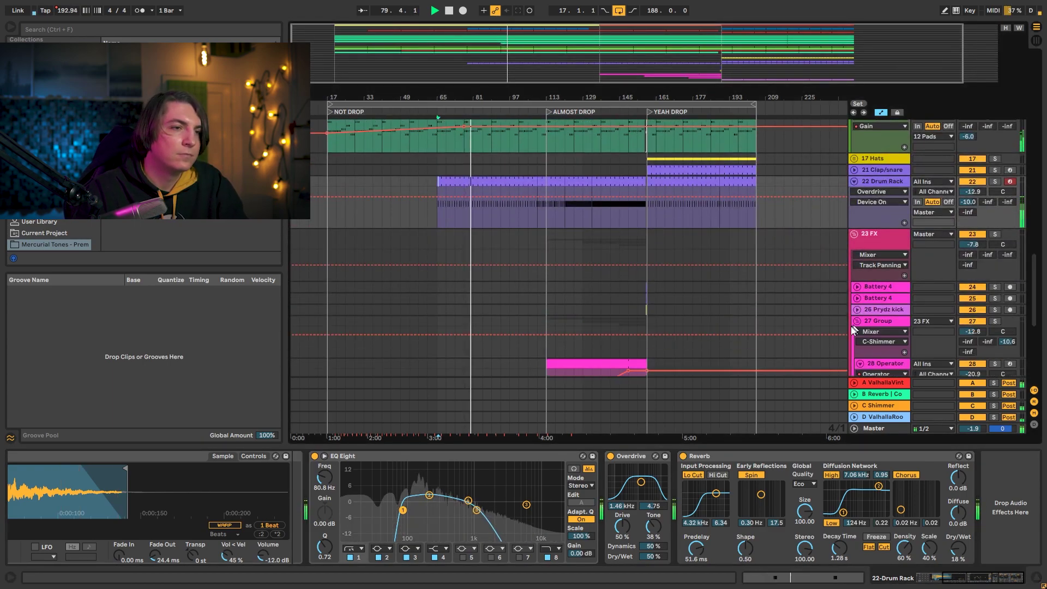
- Examine the A Fix Freq automation on the 28, 29 and 30 Operator tracks across the ALMOST DROP section
scroll(843, 326, "down", 5)
scroll(823, 299, "down", 2)
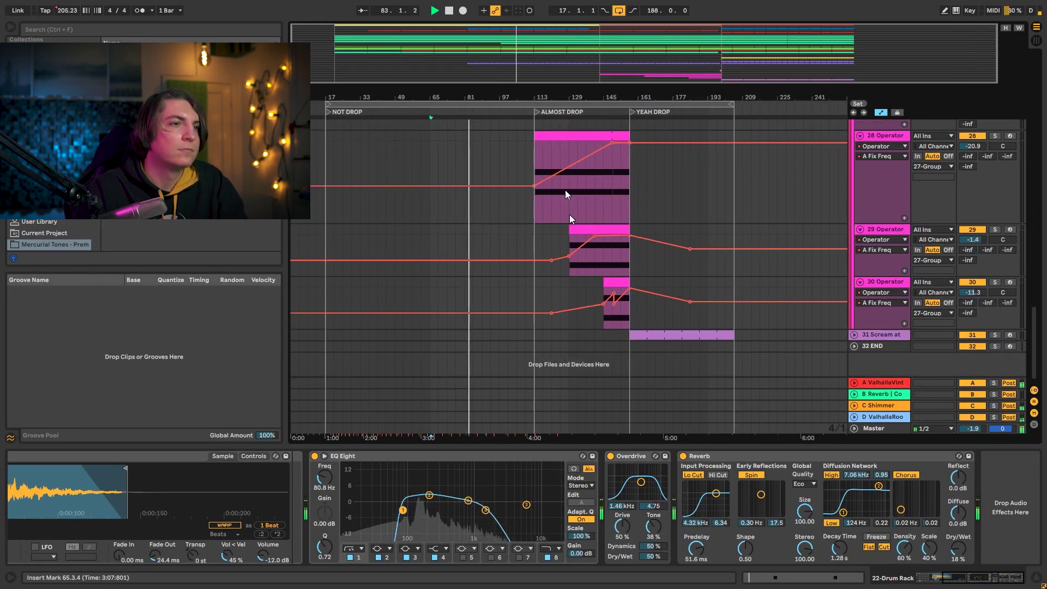
scroll(580, 283, "up", 2)
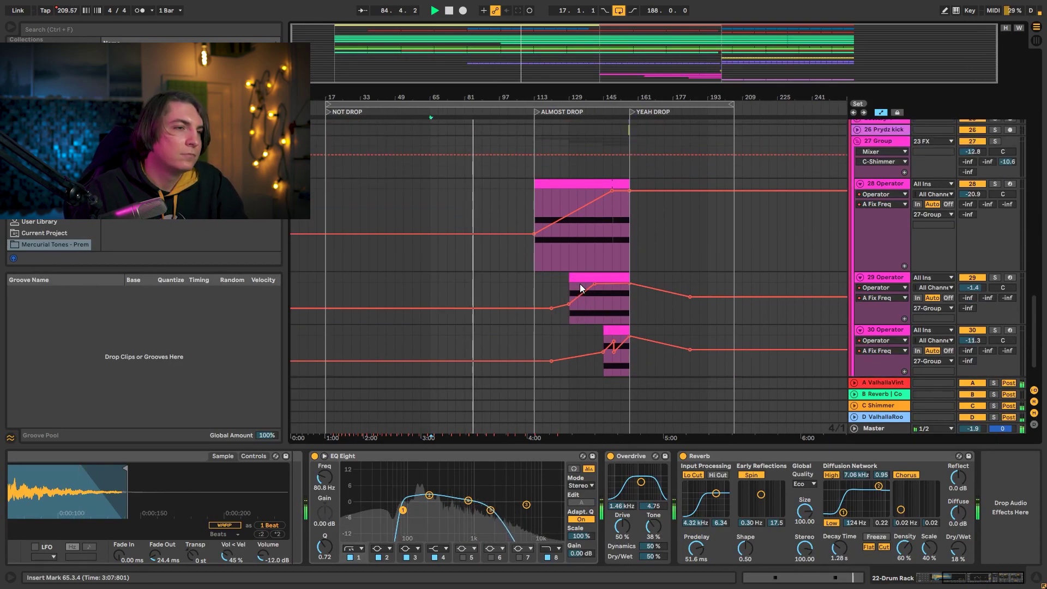
scroll(671, 279, "down", 2)
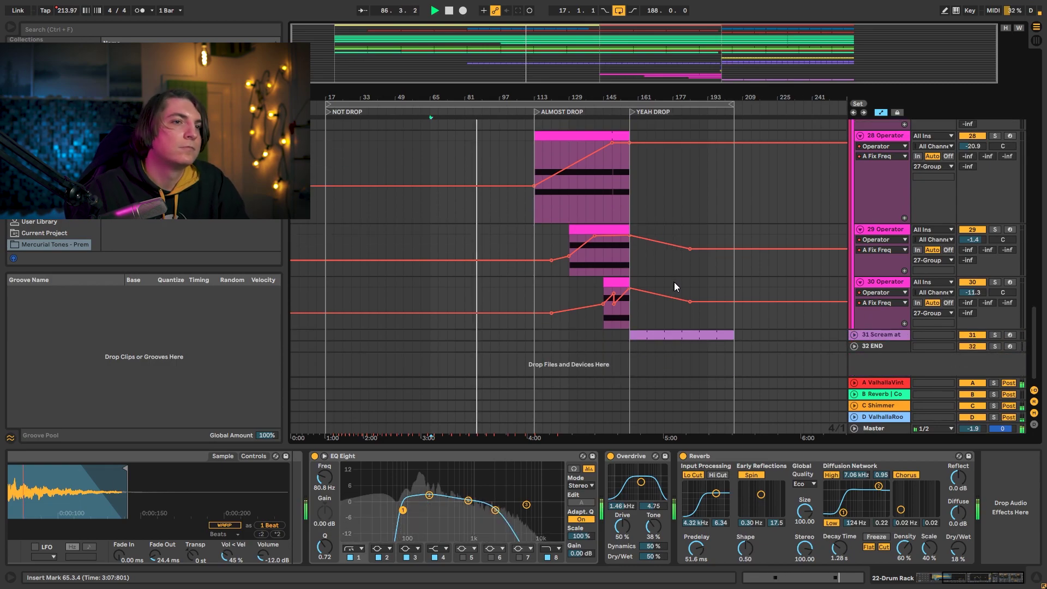
scroll(674, 282, "up", 2)
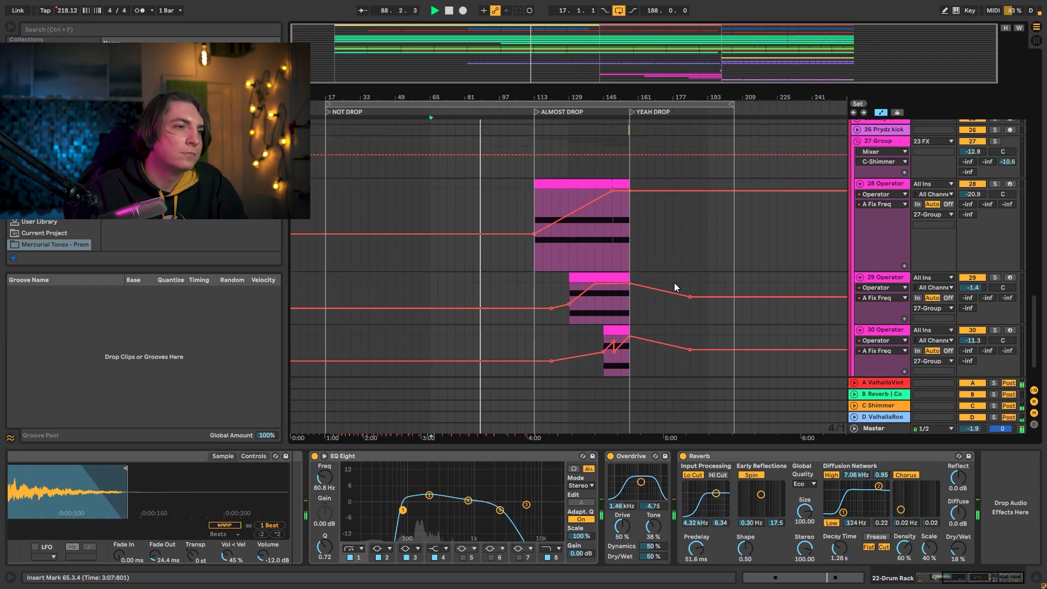
scroll(674, 283, "up", 2)
scroll(692, 279, "up", 5)
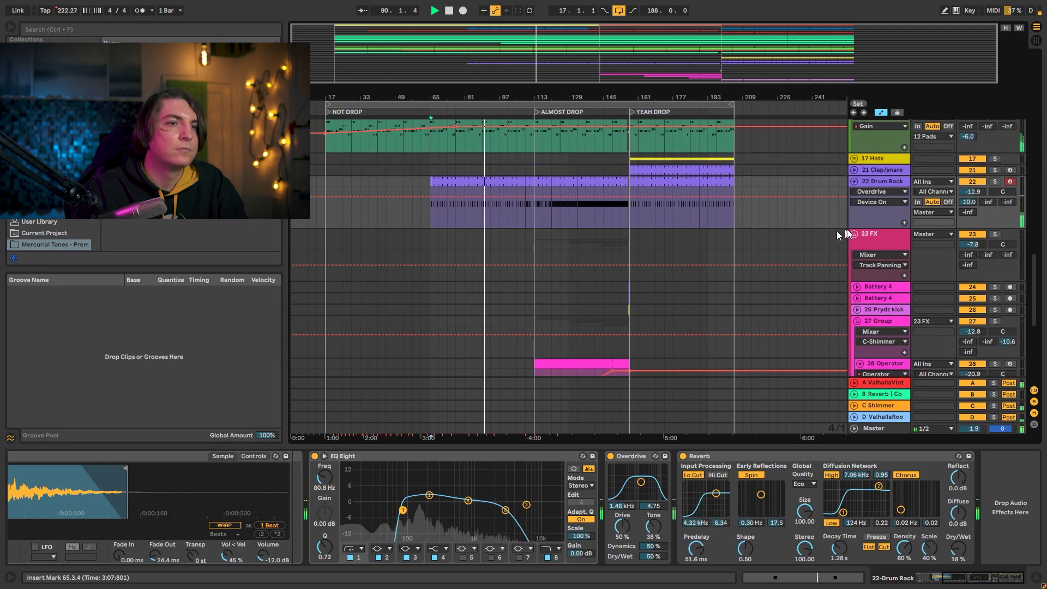
- Unfold the 11 Bright Pluck track and view its MIDI clip's notes, then return to the track's devices
scroll(620, 292, "up", 9)
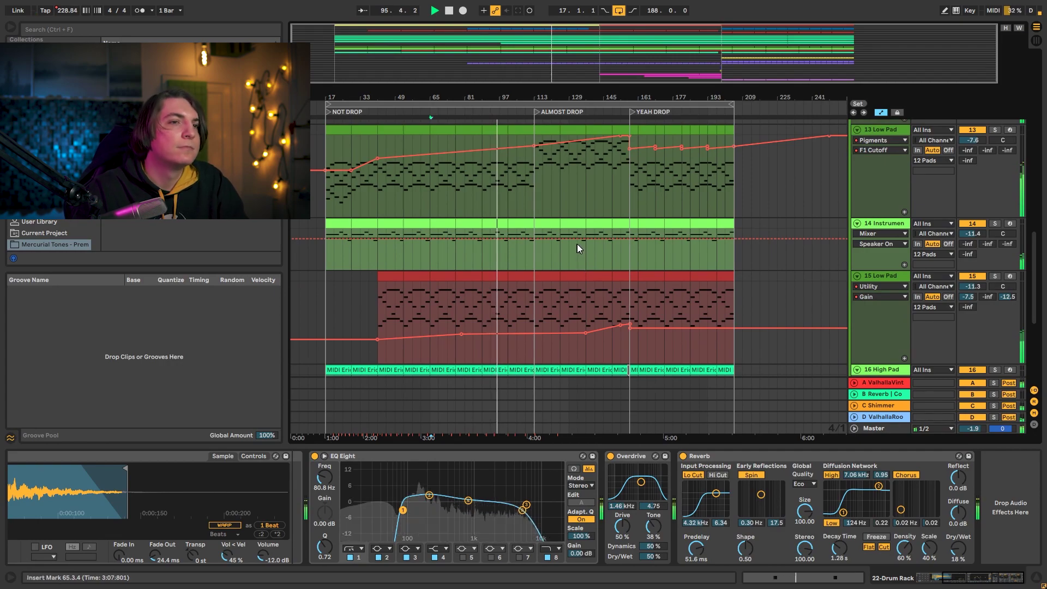
scroll(641, 253, "up", 2)
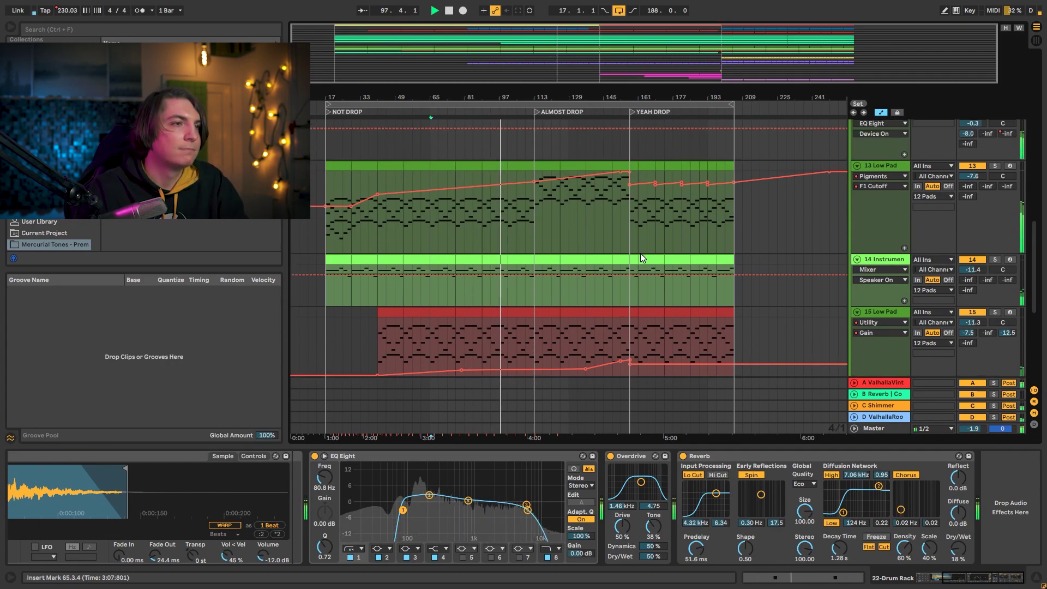
scroll(640, 253, "up", 3)
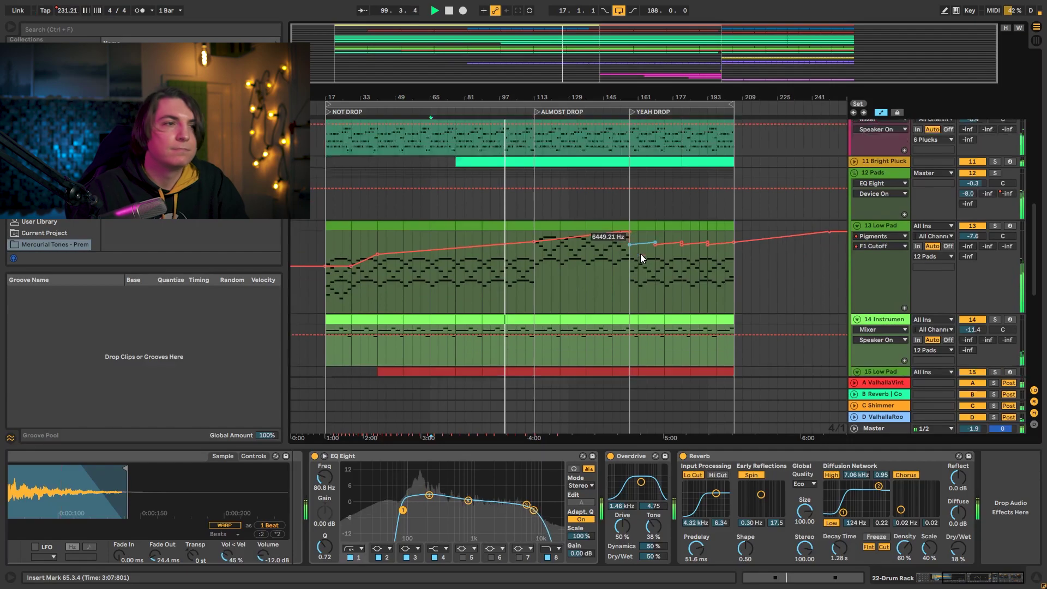
left_click(854, 162)
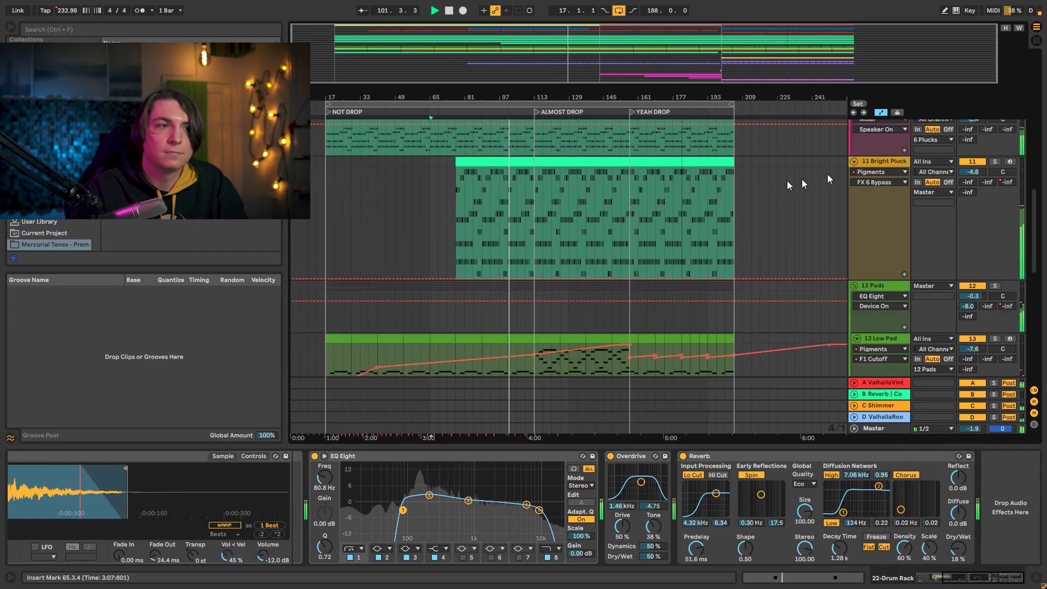
double_click(545, 162)
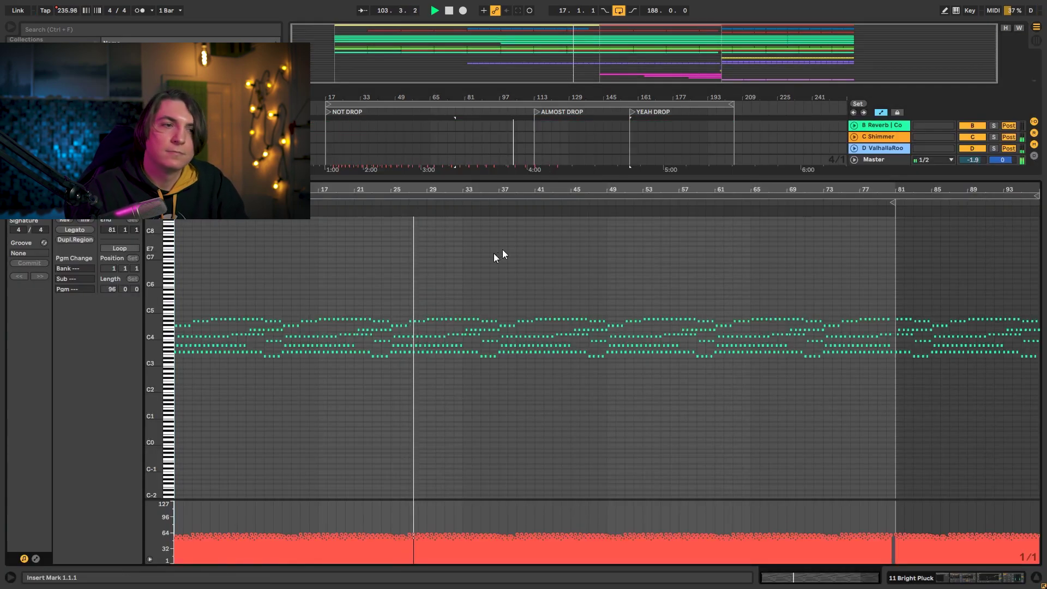
key("shift+Tab")
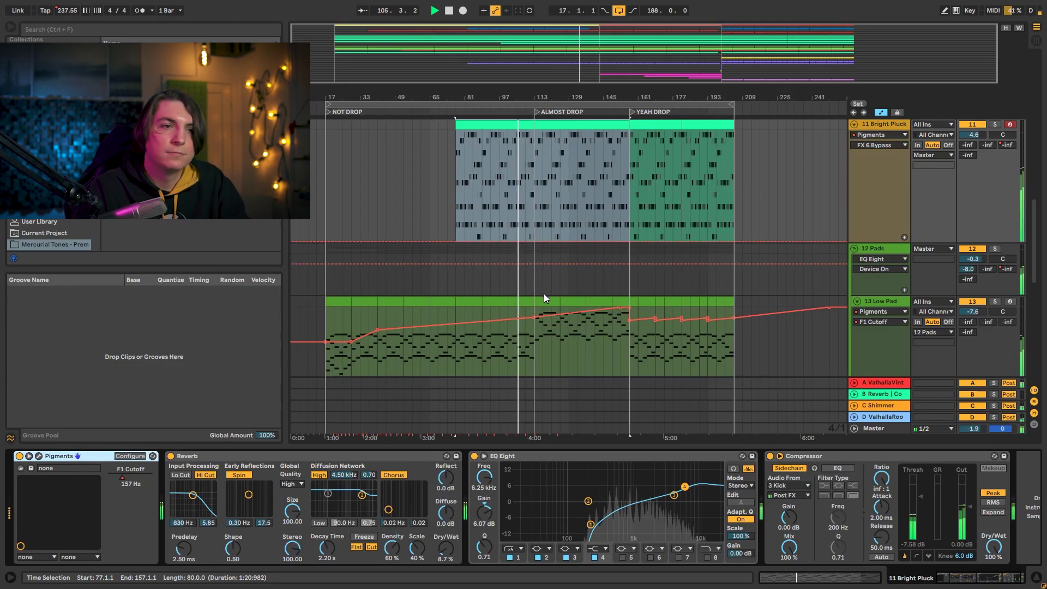
- View the notes of the 13 Low Pad clip at the start of ALMOST DROP, then show its devices
scroll(544, 296, "down", 2)
double_click(545, 264)
key("shift+Tab")
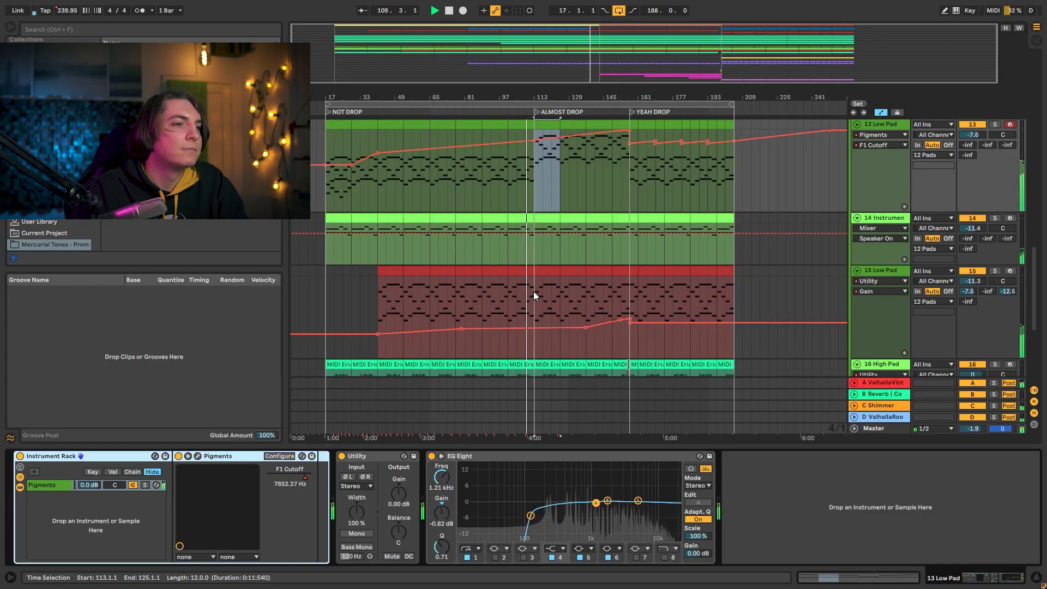
- Unfold the 23 FX group and examine its Operator tracks' rising frequency automation and the 31 Scream track below
scroll(533, 291, "down", 7)
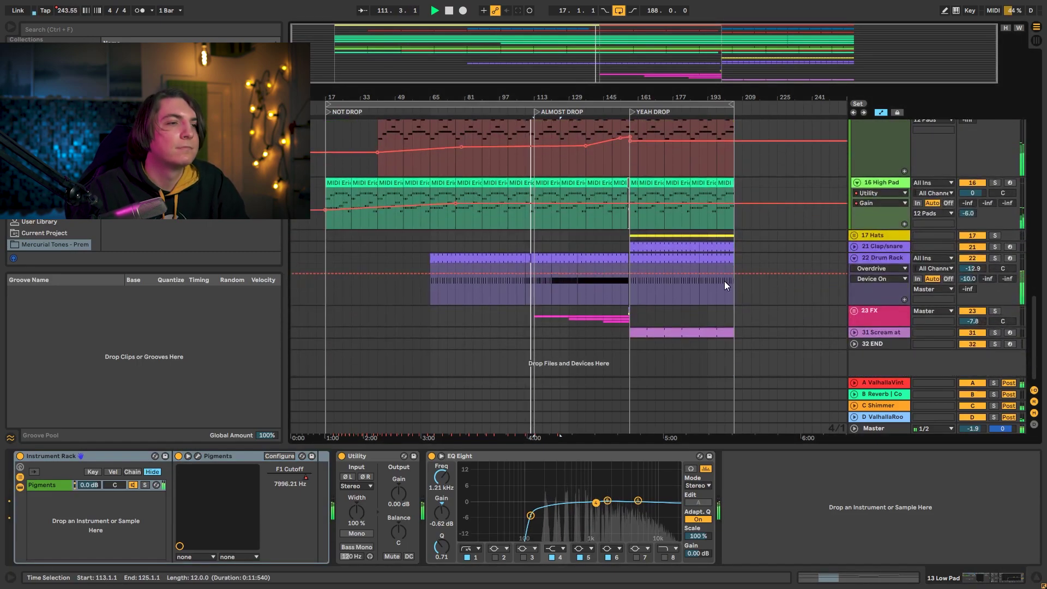
left_click(855, 312)
left_click(854, 312)
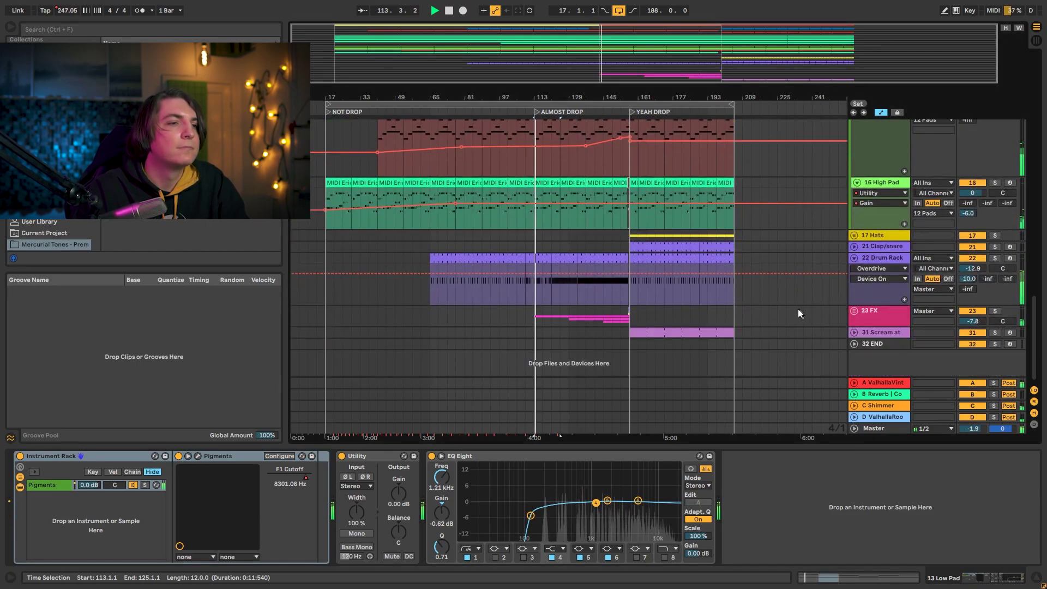
scroll(753, 309, "up", 4)
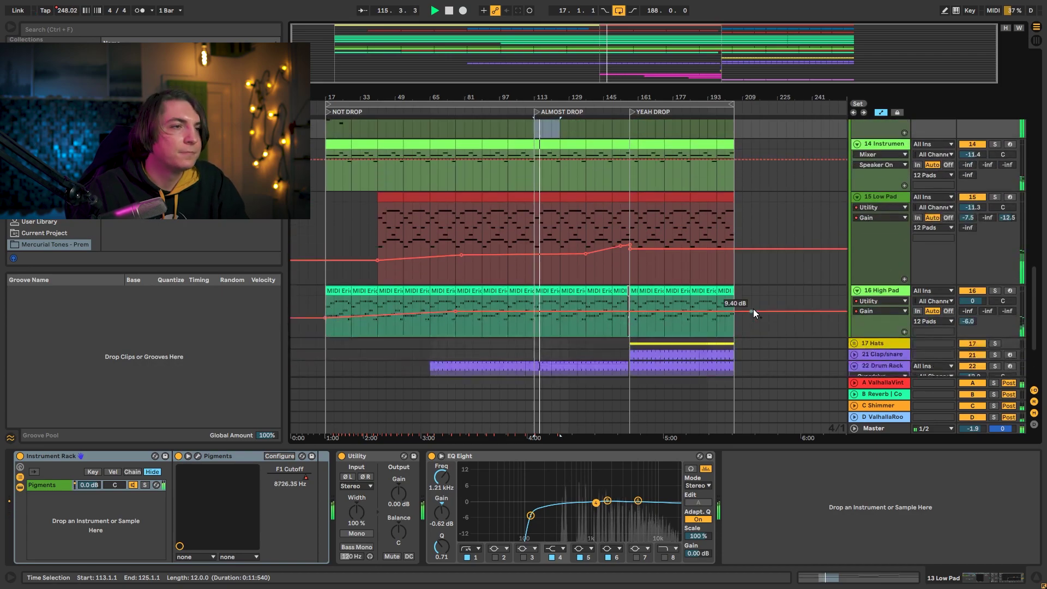
scroll(754, 309, "up", 4)
scroll(754, 308, "down", 7)
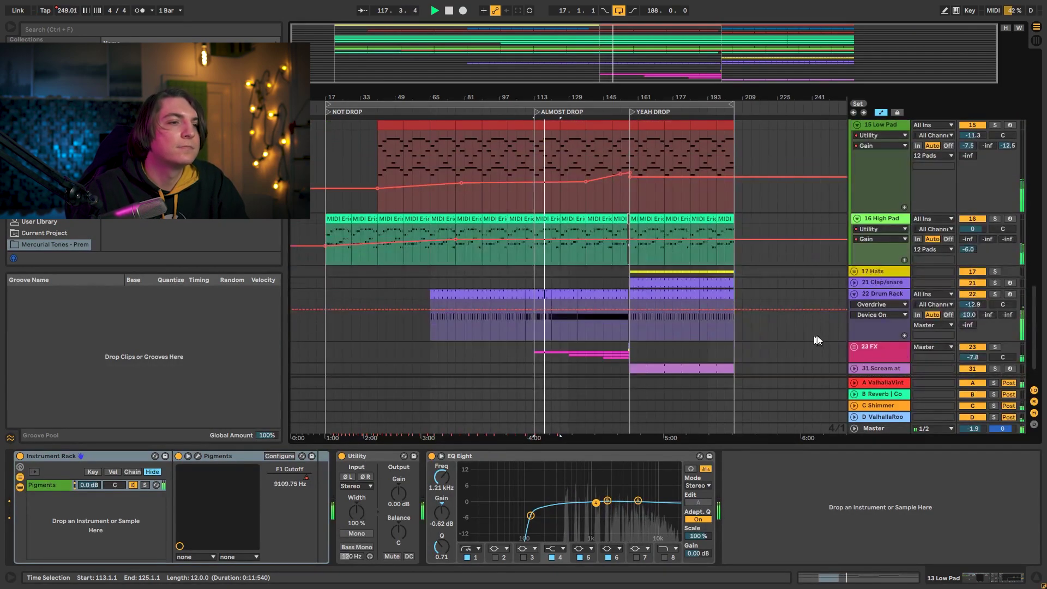
scroll(814, 336, "down", 2)
left_click(854, 312)
scroll(740, 318, "down", 8)
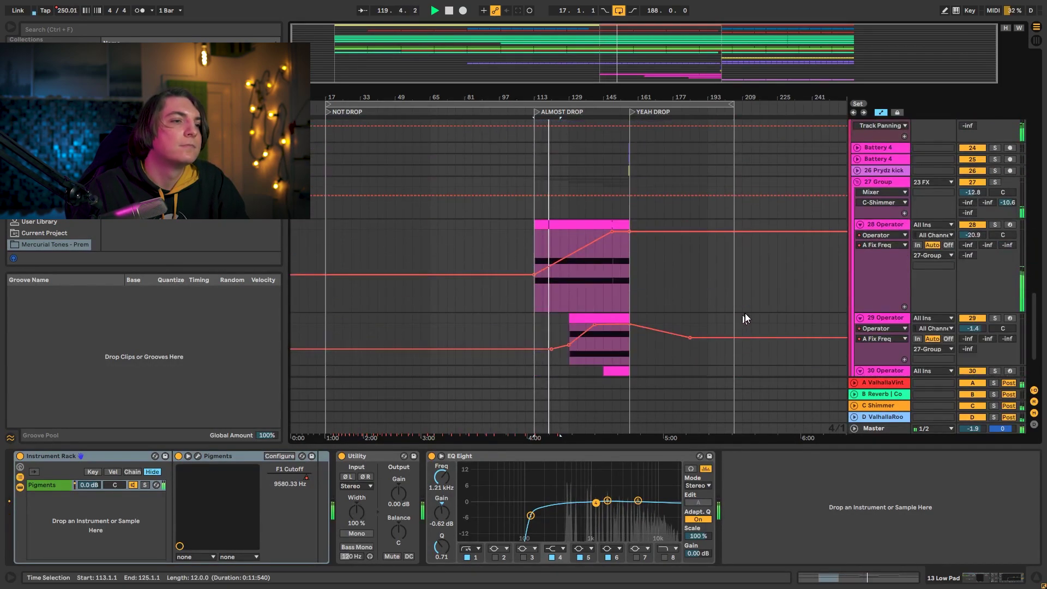
scroll(743, 318, "down", 3)
scroll(759, 345, "down", 2)
scroll(759, 345, "up", 2)
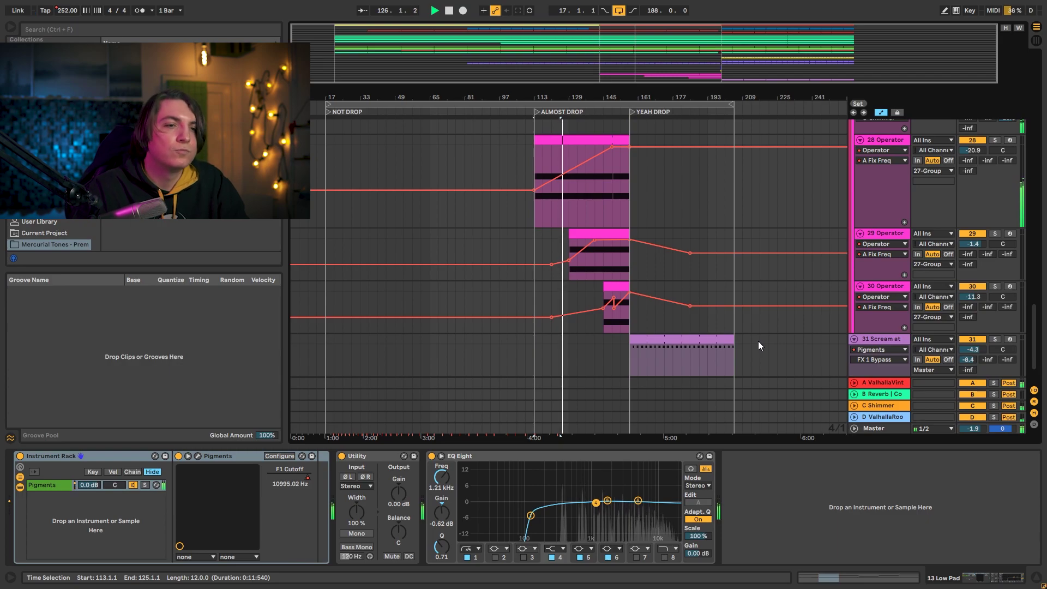
- Fold the 23 FX group and the 22 Drum Rack track
scroll(758, 341, "up", 5)
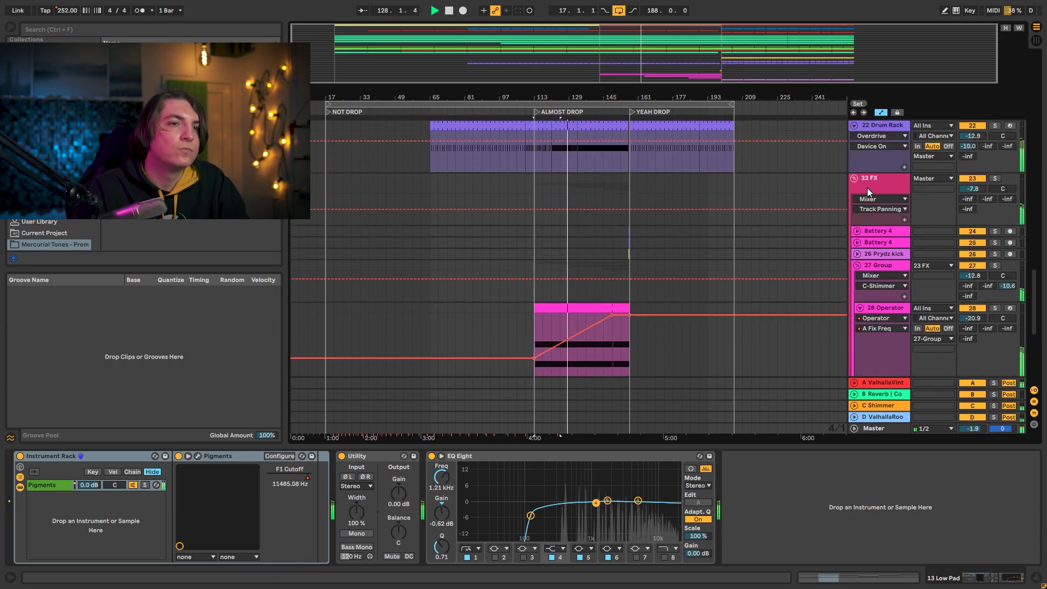
left_click(853, 178)
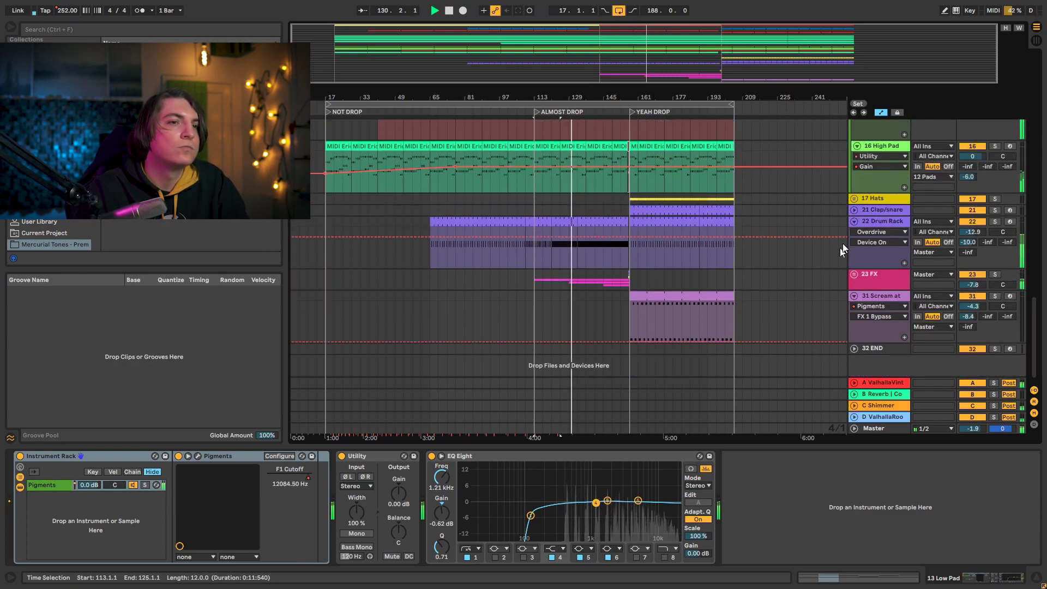
left_click(854, 221)
- Fold the 2 Low End, 6 Plucks and 12 Pads groups and the 11 Bright Pluck track
scroll(787, 253, "up", 5)
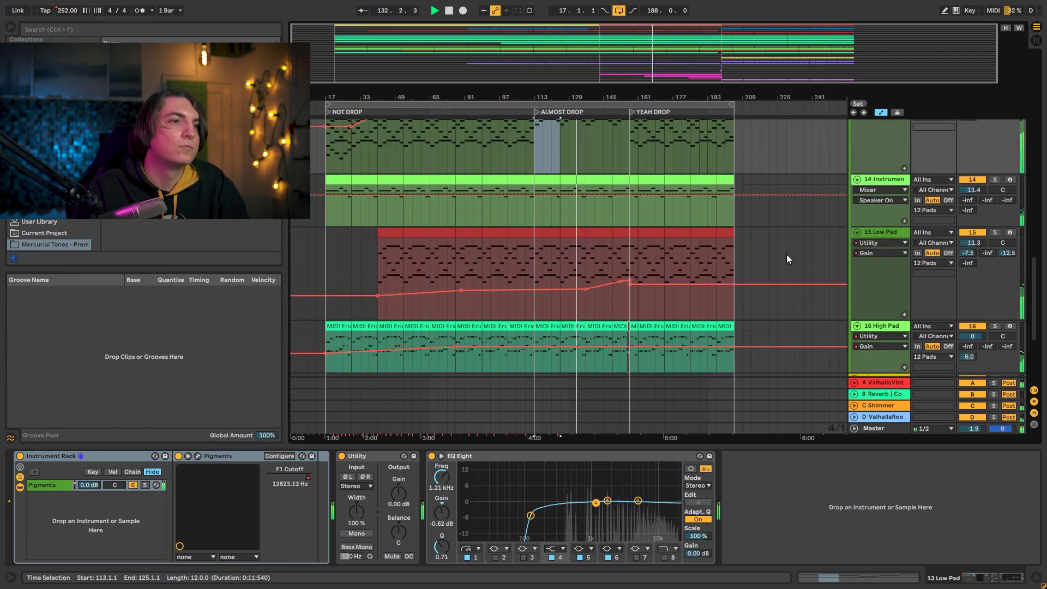
scroll(786, 255, "up", 10)
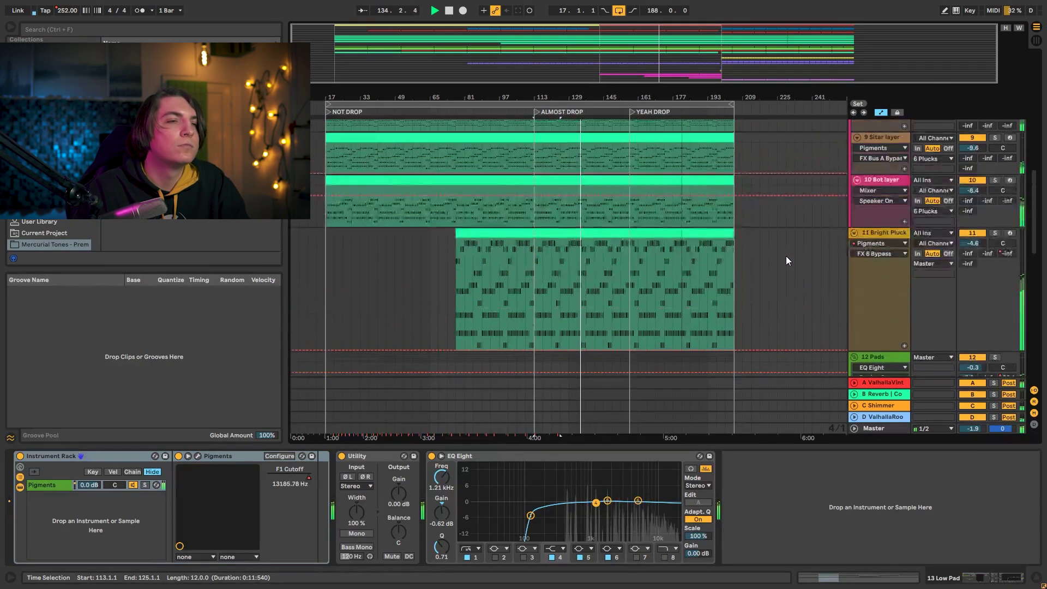
scroll(786, 256, "up", 10)
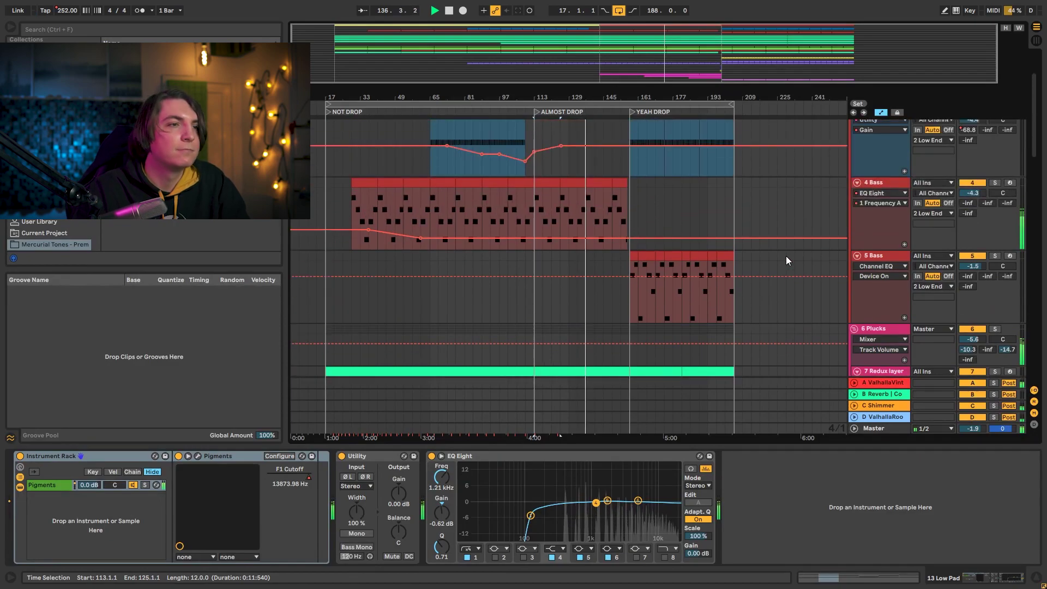
scroll(786, 256, "up", 3)
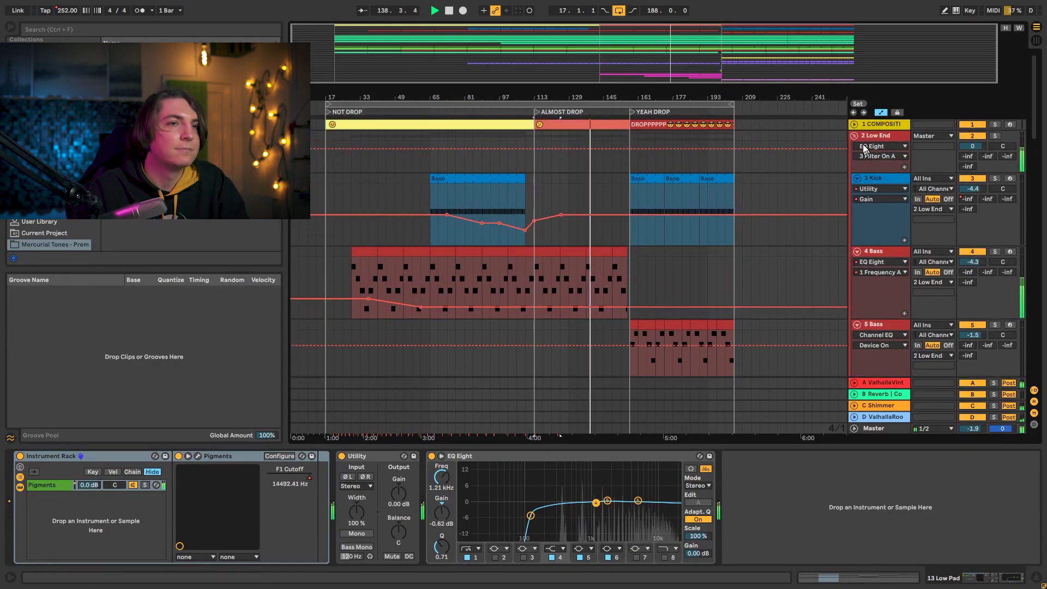
left_click(854, 136)
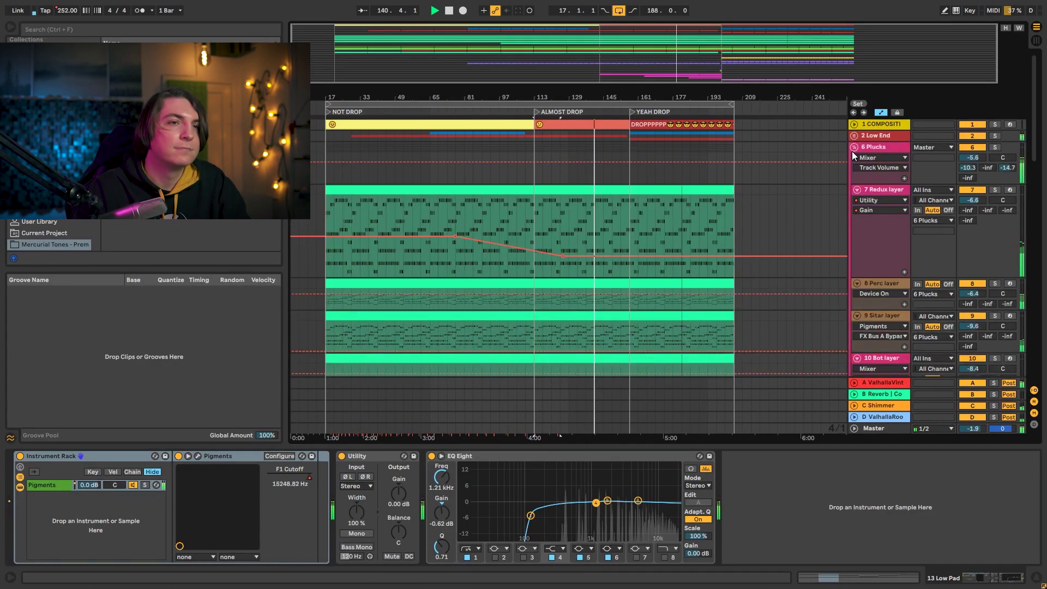
left_click(854, 147)
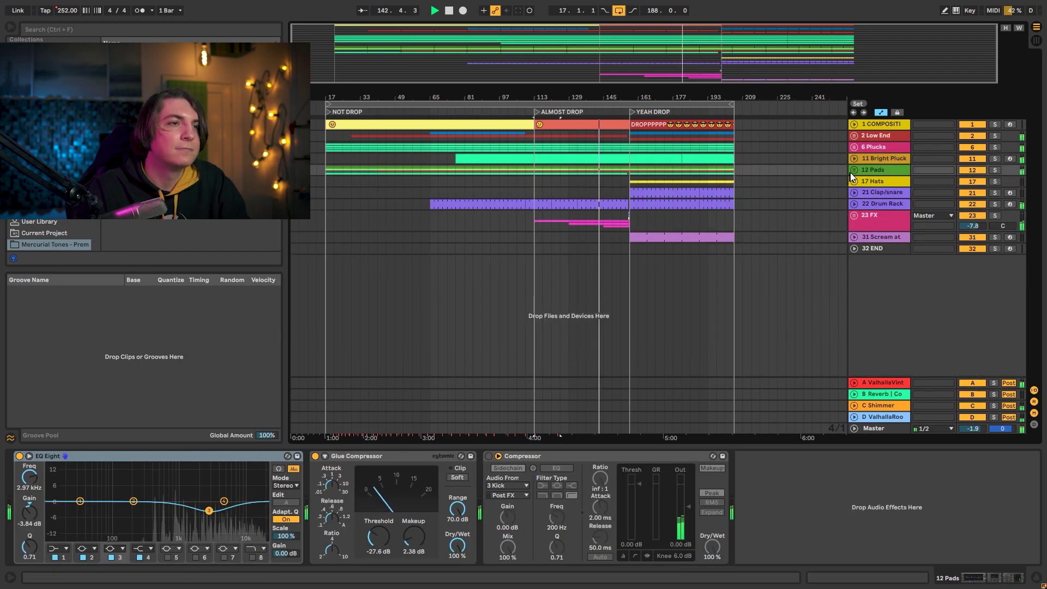
- Unfold the 21 Clap/snare and 22 Drum Rack tracks and the 23 FX group
left_click(855, 193)
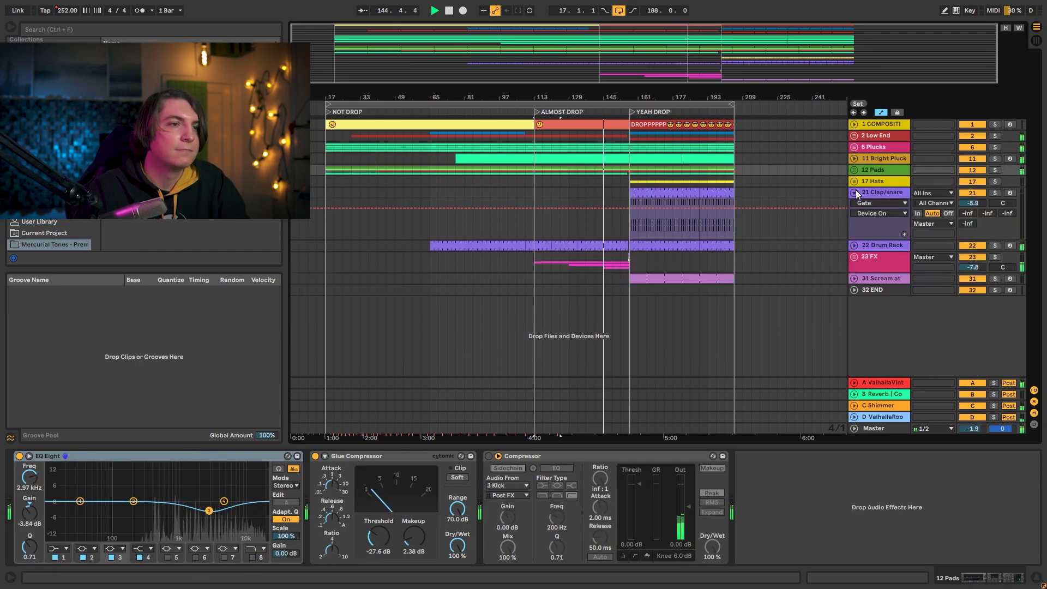
left_click(854, 245)
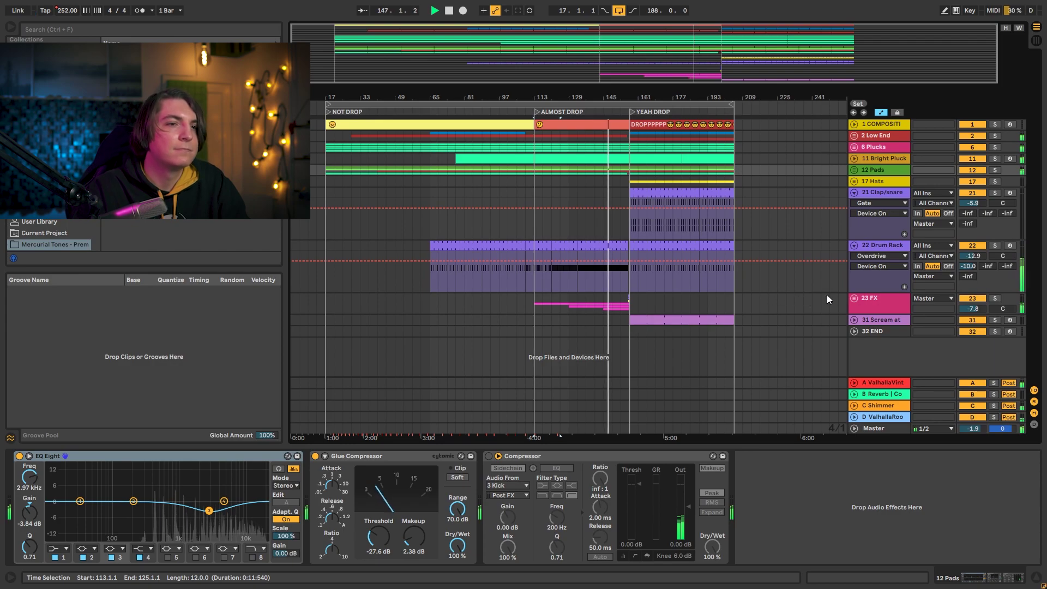
left_click(854, 298)
scroll(793, 316, "down", 2)
left_click(860, 367)
- Examine the short Battery 4 and 26 Prydz kick clips just before YEAH DROP up close
left_click_drag(632, 91, 615, 73)
scroll(622, 147, "down", 1)
scroll(620, 143, "down", 1)
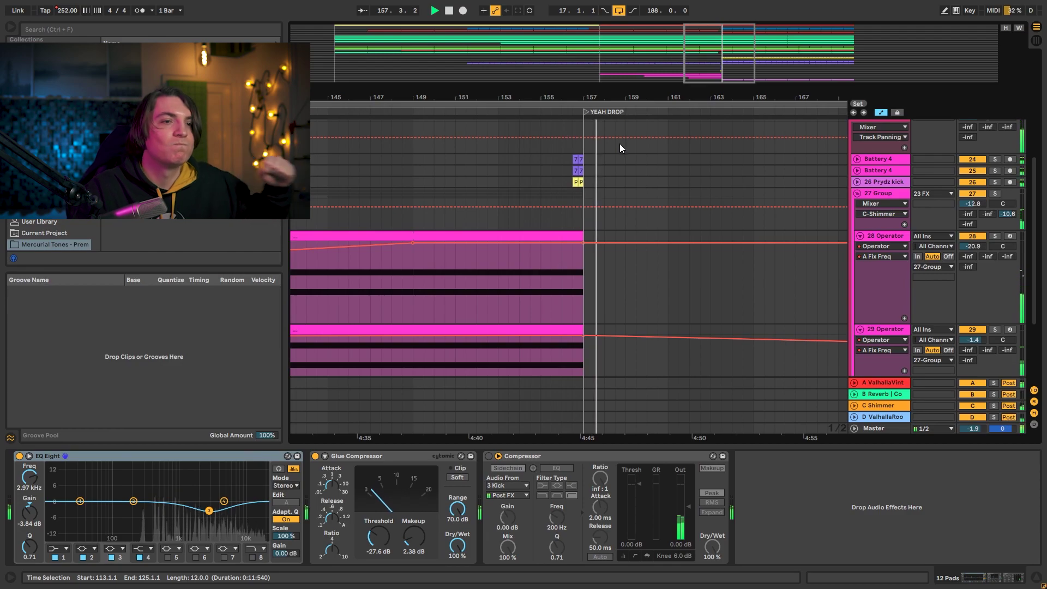
- Fold the 23 FX group and the 21 Clap/snare and 22 Drum Rack tracks, and bring the wider arrangement back into view
scroll(603, 140, "up", 5)
left_click(860, 204)
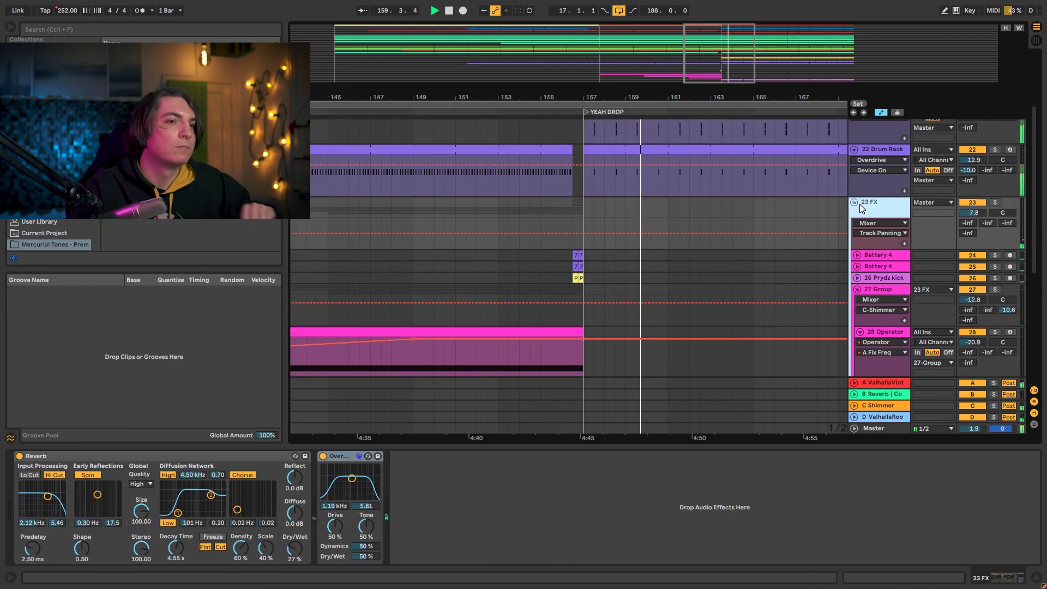
left_click(852, 202)
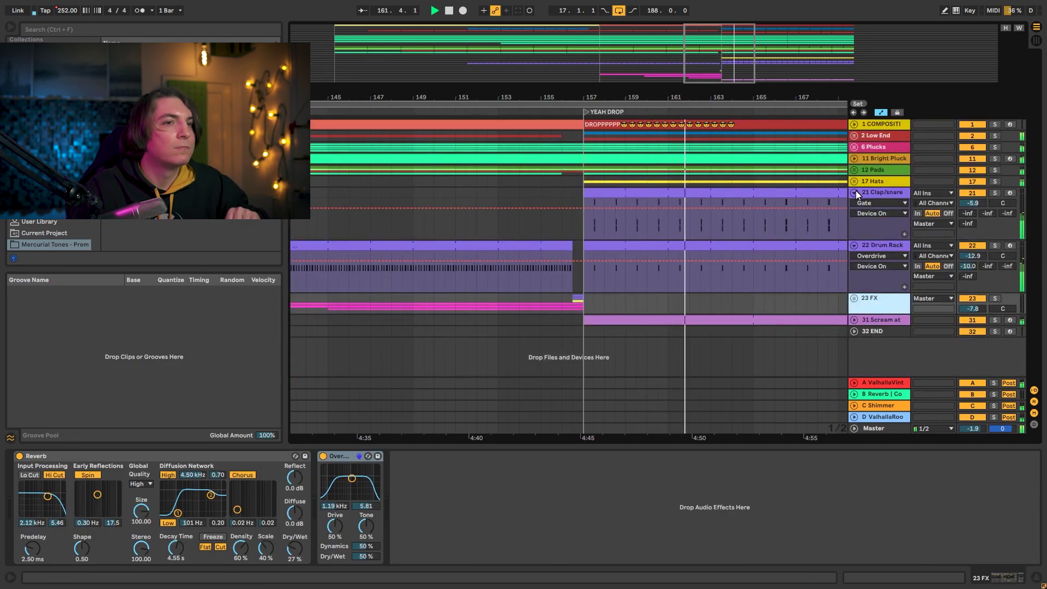
left_click(854, 192)
left_click(854, 202)
left_click_drag(694, 100, 624, 104)
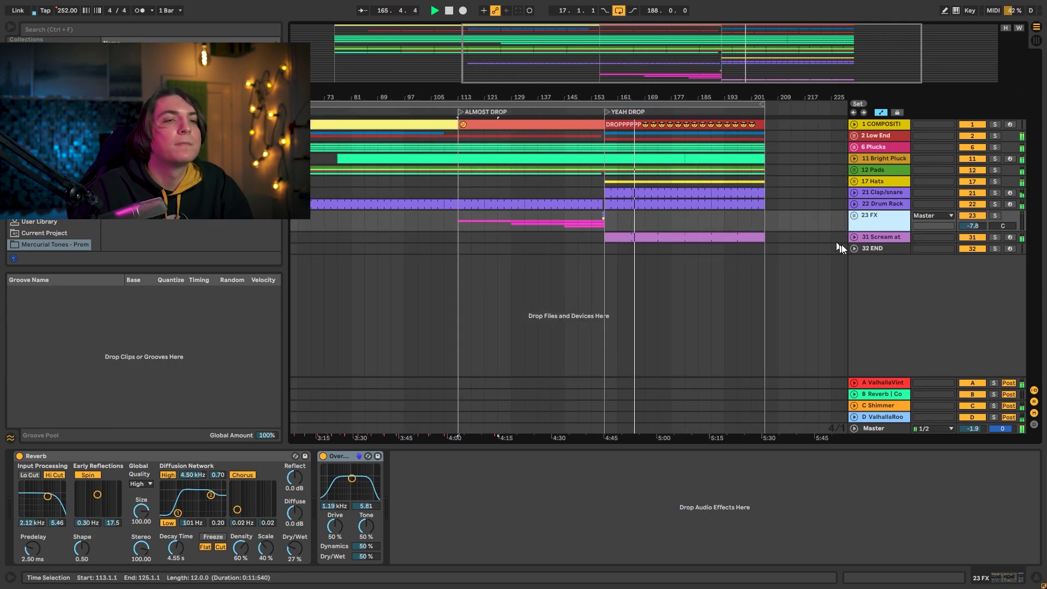
- Unfold the 31 Scream track and view its clip's E3 and E4 notes, then return to its devices
left_click(853, 237)
double_click(670, 240)
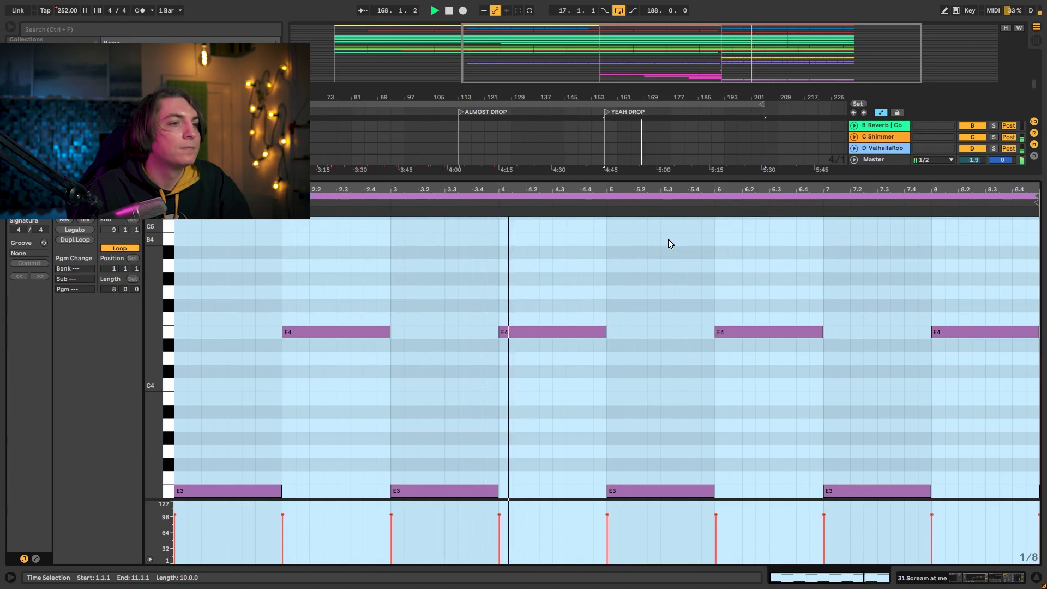
key("shift+Tab")
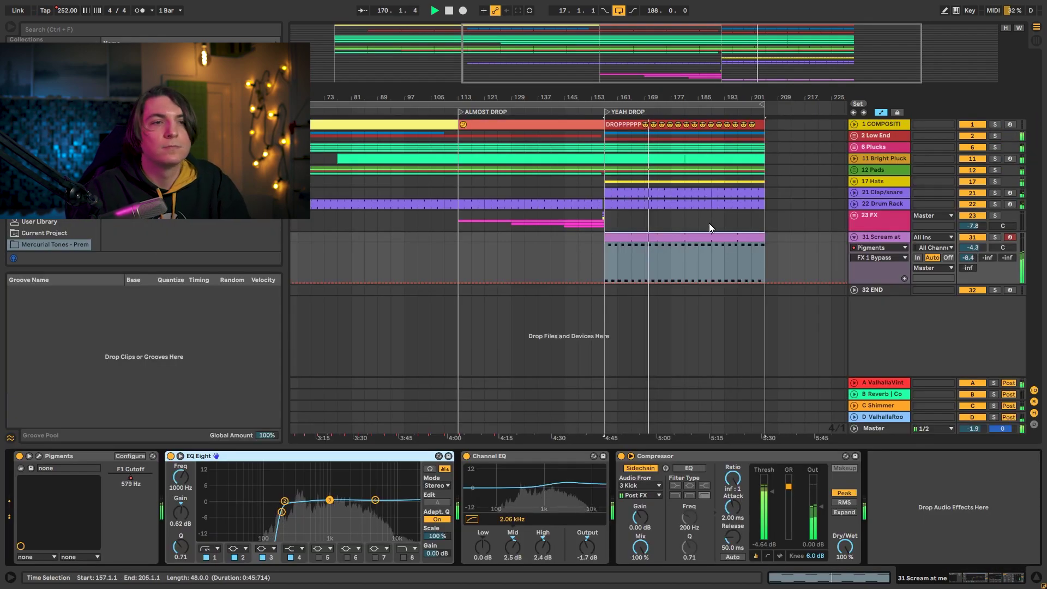
- Show the Pigments F1 Cutoff automation on the 31 Scream track across the whole arrangement
left_click(876, 256)
left_click(872, 275)
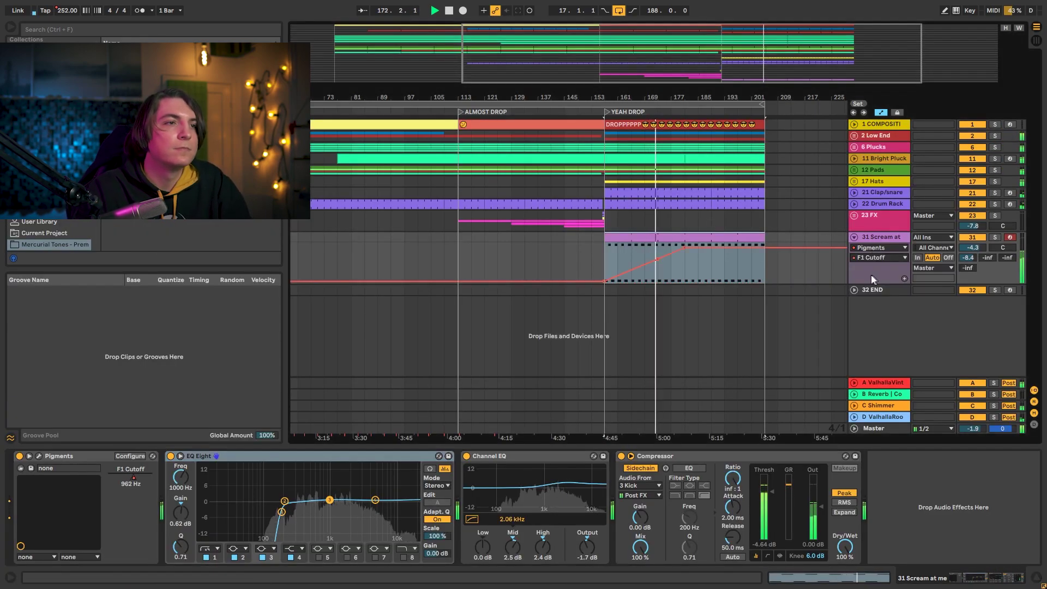
key("minus")
key("minus")
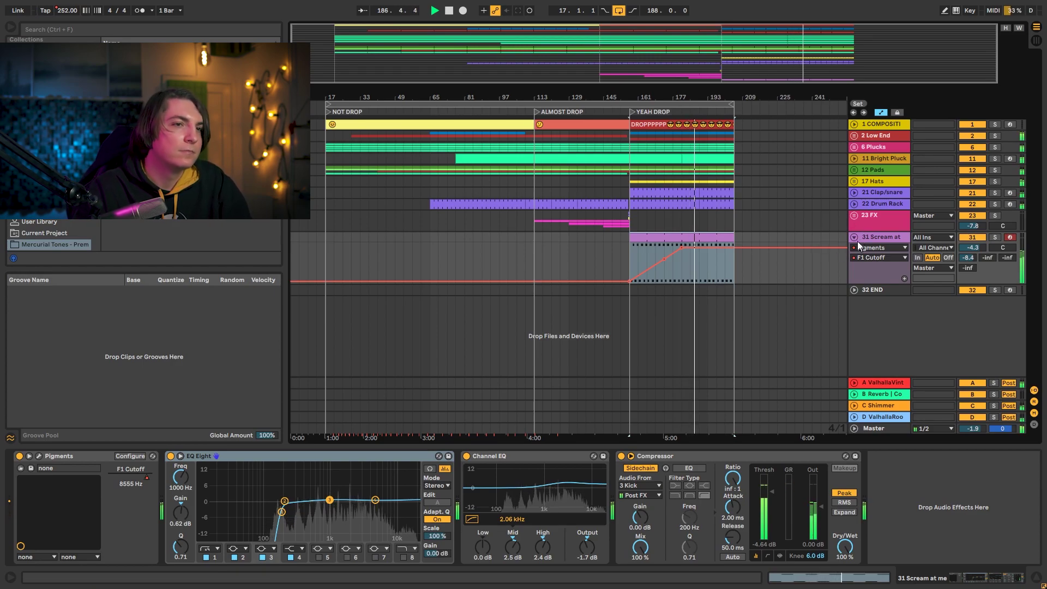
- Unfold the 12 Pads group, examine the 13 Low Pad's F1 Cutoff automation during YEAH DROP, and fold the group again
left_click(853, 169)
scroll(845, 198, "down", 2)
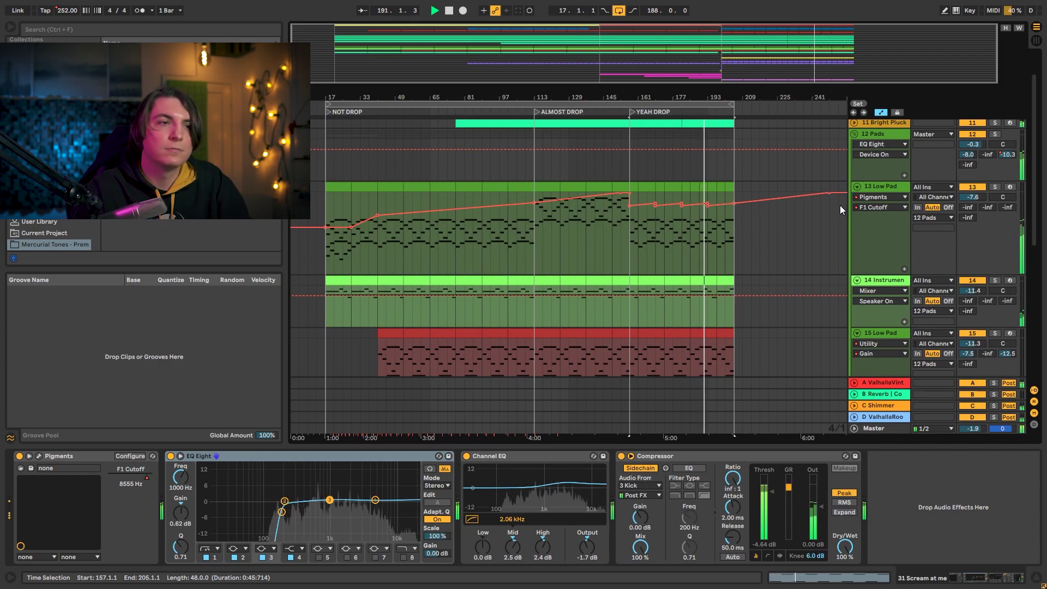
scroll(840, 205, "down", 2)
scroll(839, 206, "up", 3)
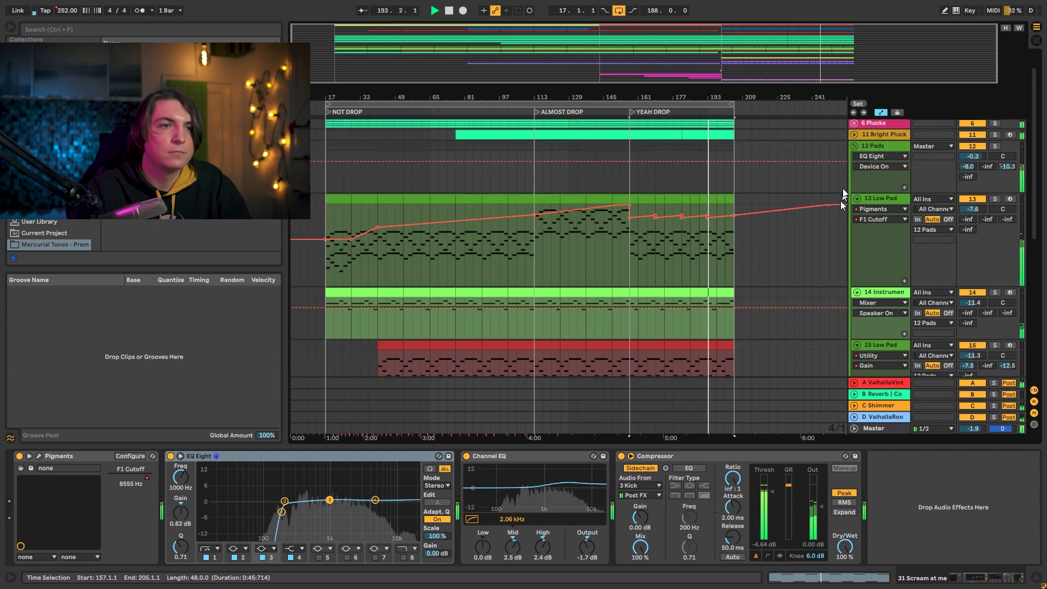
left_click(855, 146)
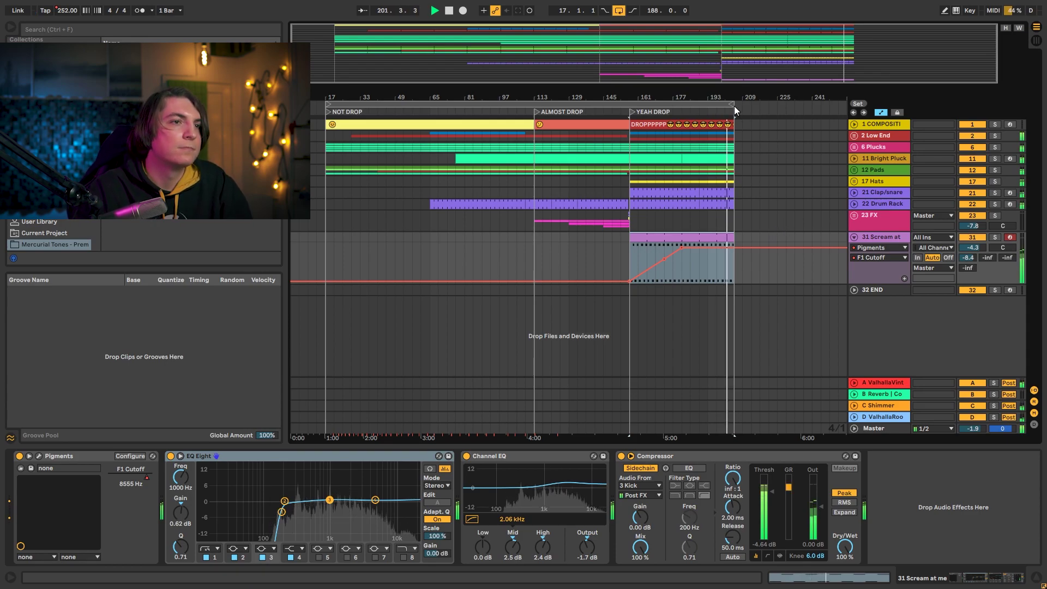
- Extend the arrangement loop to a length of 228 bars and place the insert mark at bar 209 on the 23 FX track
left_click_drag(734, 106, 821, 105)
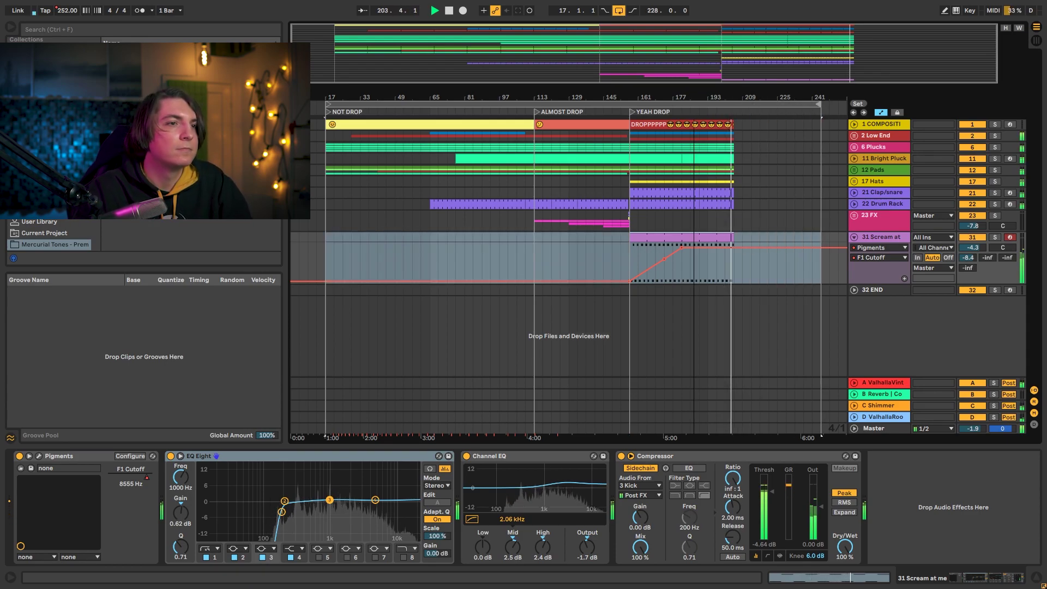
left_click(737, 222)
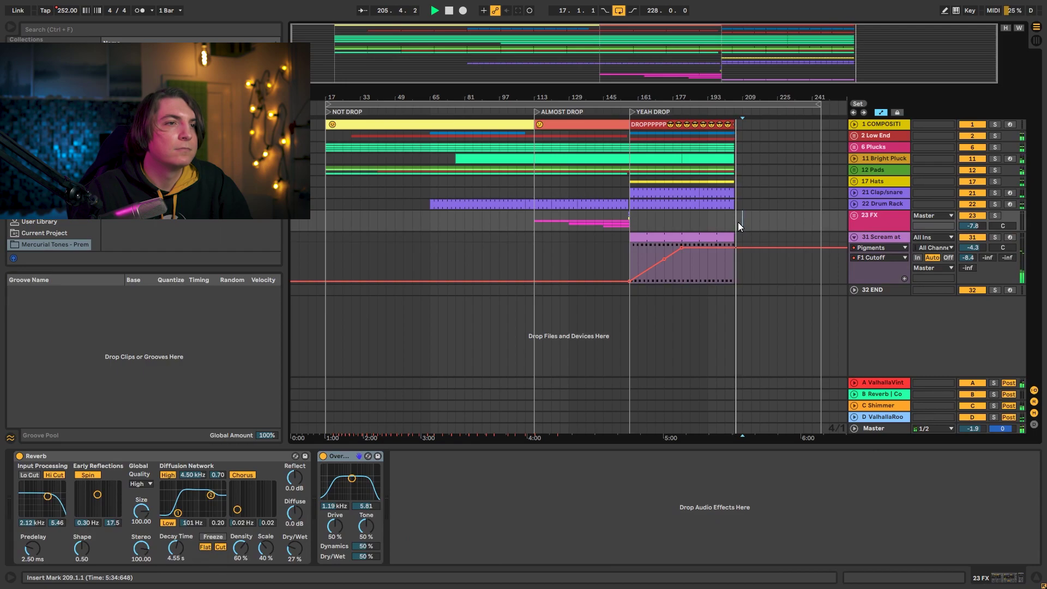